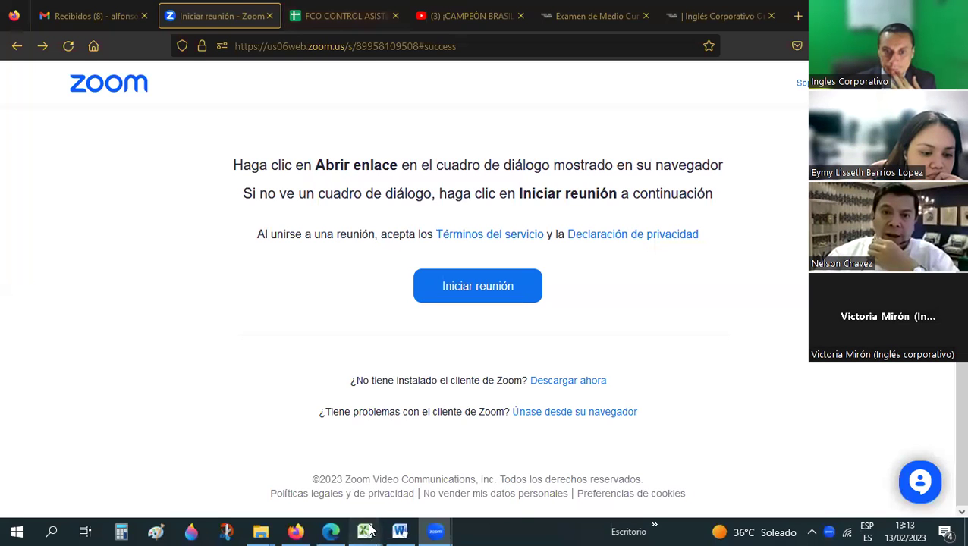
Bring the 13-Administradordenombres Excel workbook with its PLANILLA table into the shared view.
mouse_move(371, 530)
click(444, 464)
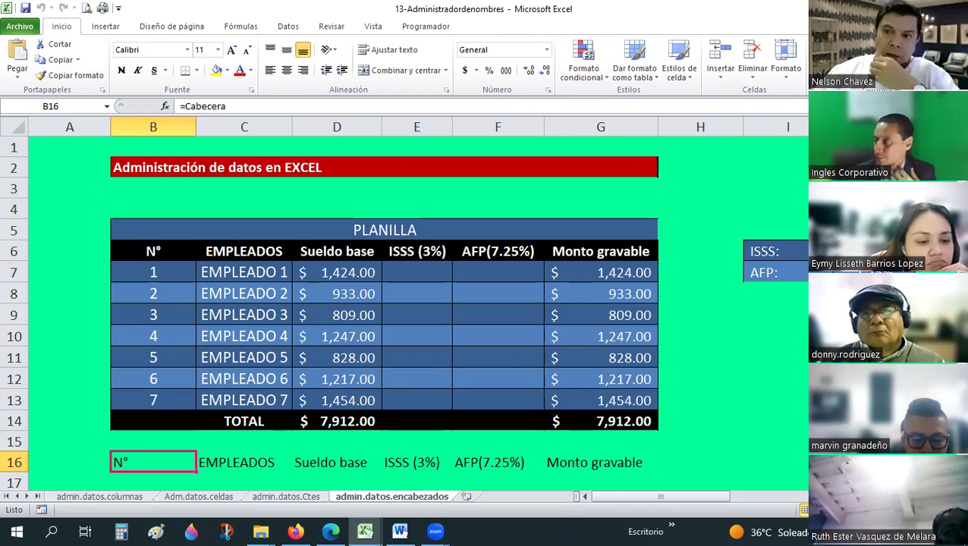
Switch to Firefox and show the Inglés Corporativo course page.
click(296, 532)
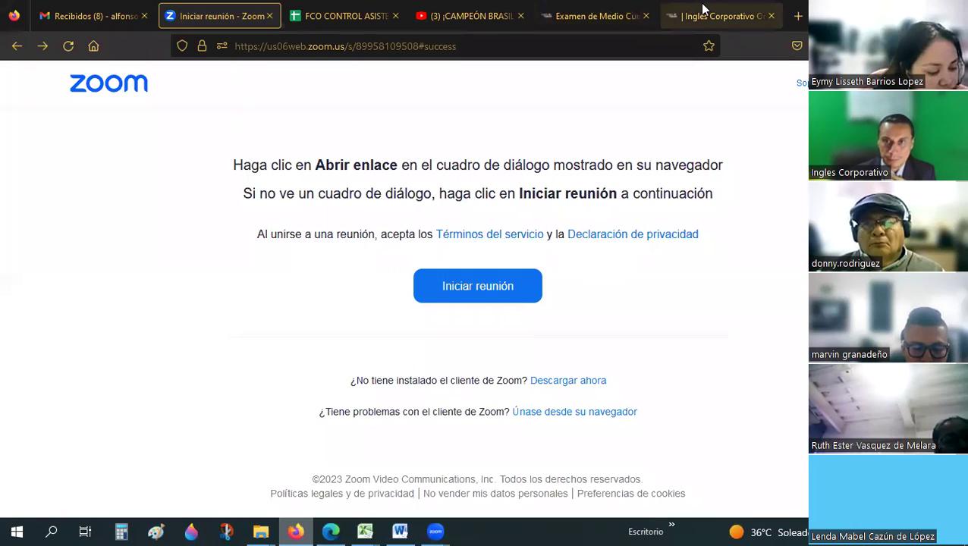
click(704, 9)
click(599, 15)
scroll(188, 366, down, 2)
scroll(189, 365, up, 2)
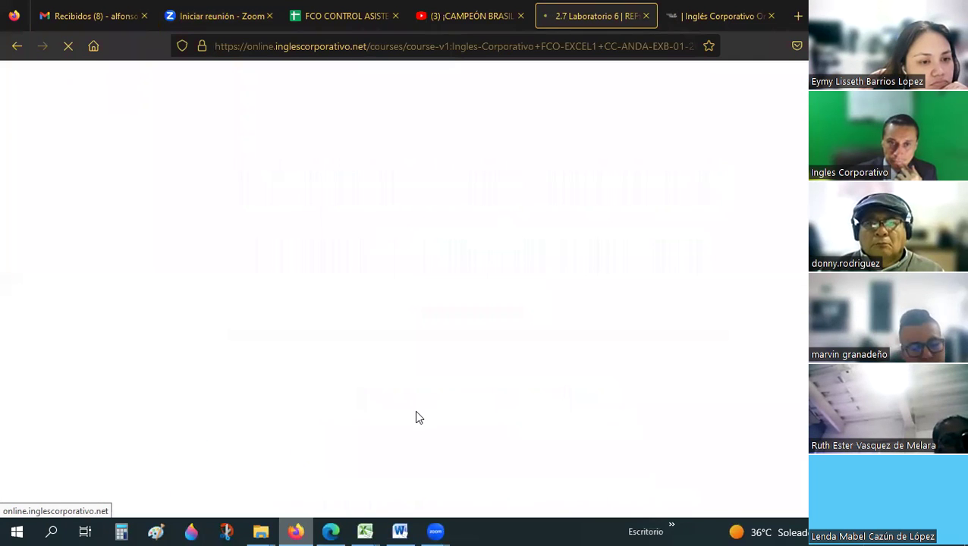
Open the 2.7 Laboratorio 6 unit of the Excel course.
click(172, 310)
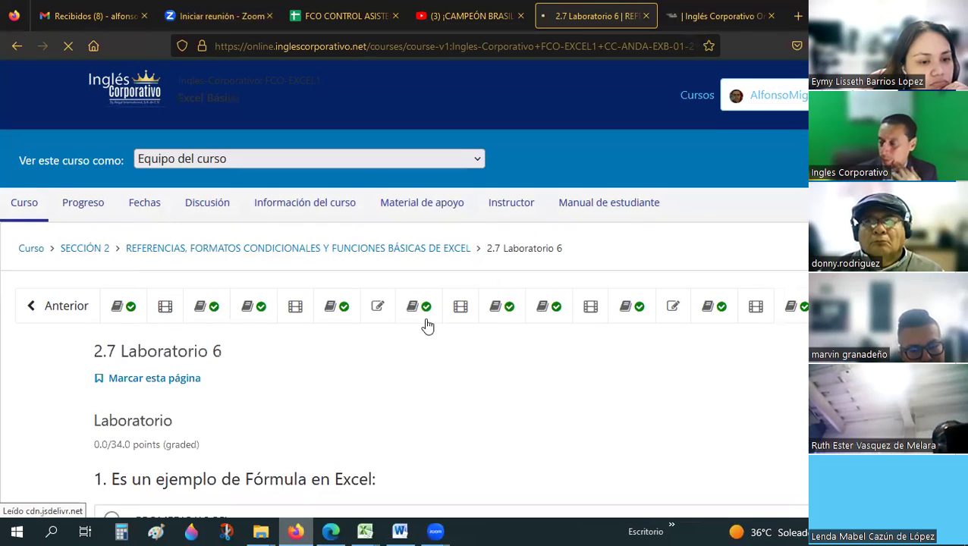
scroll(428, 325, down, 4)
scroll(409, 324, up, 2)
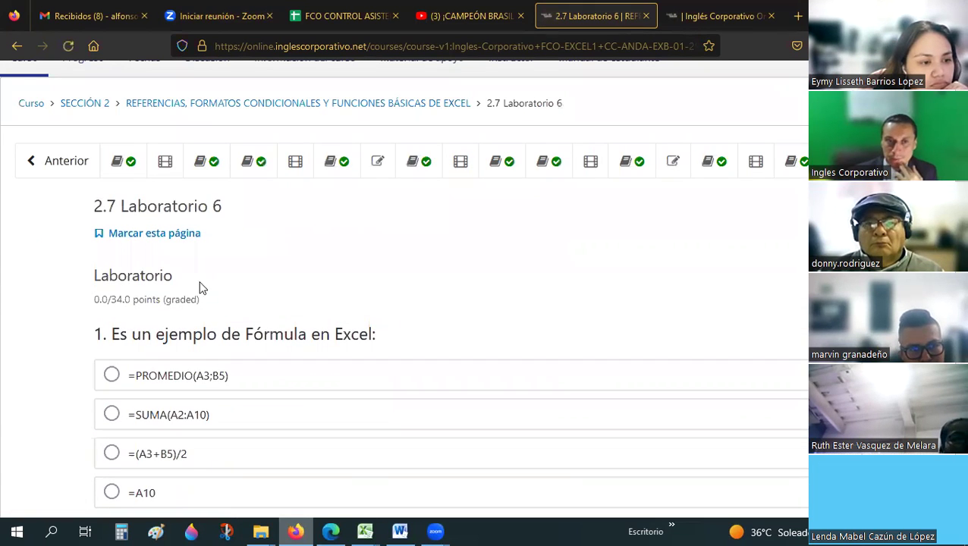
Open the Videoconferencia #6 unit and start playing its recorded class.
click(171, 170)
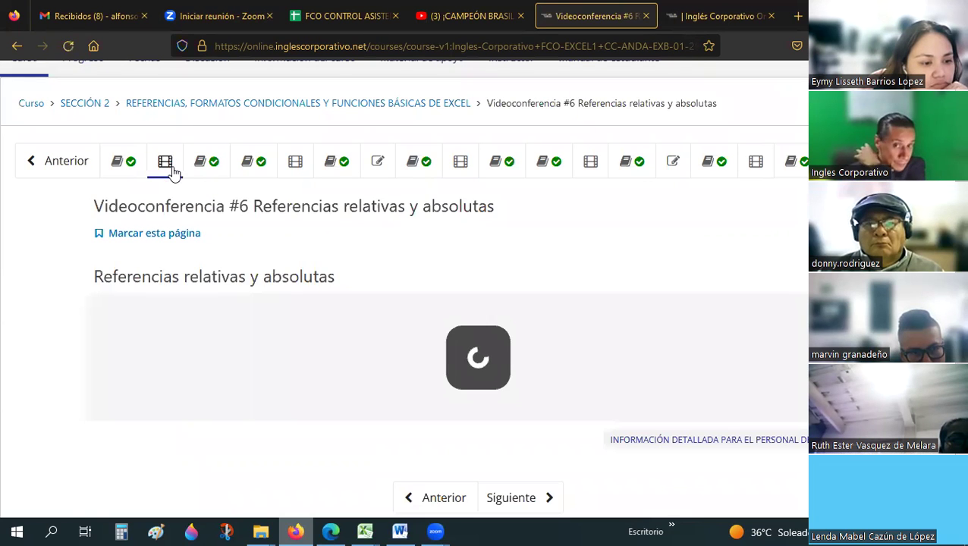
scroll(669, 321, down, 4)
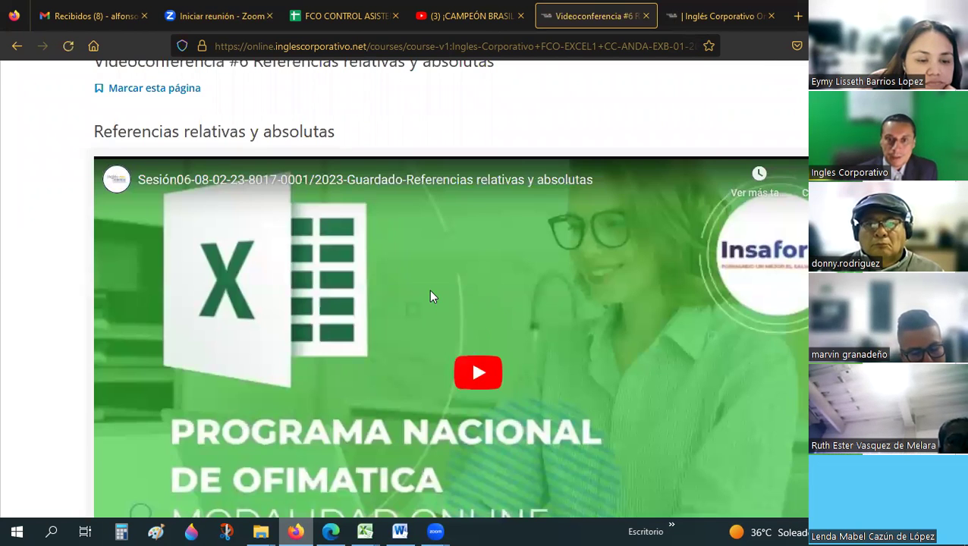
click(431, 296)
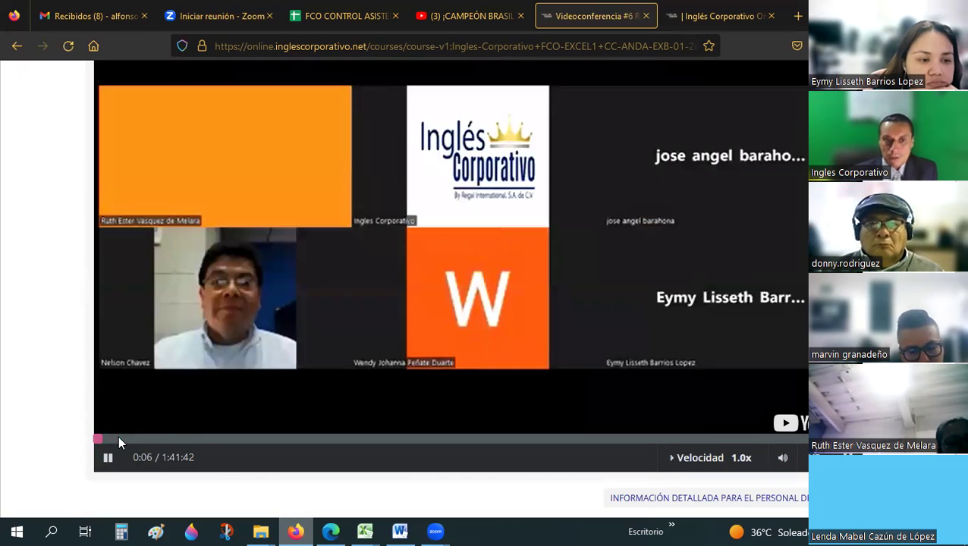
Skip the recording ahead through 3:15, 17:55 and 28:25 to 35:45, then pause.
click(118, 439)
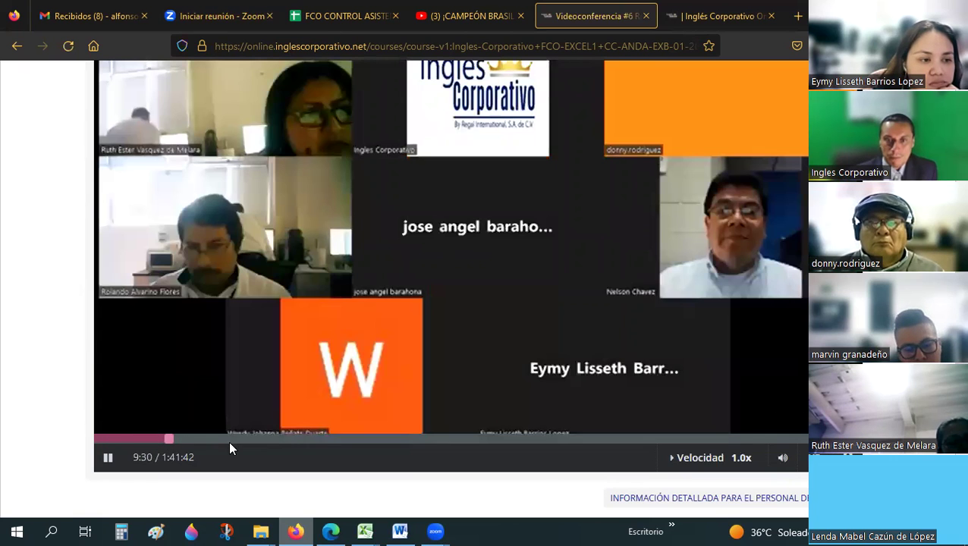
click(230, 439)
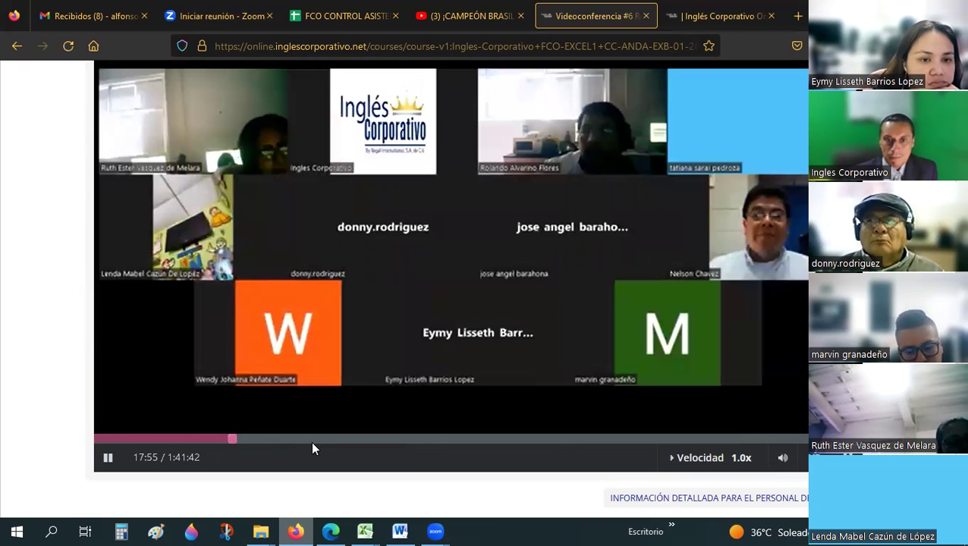
click(311, 439)
click(363, 439)
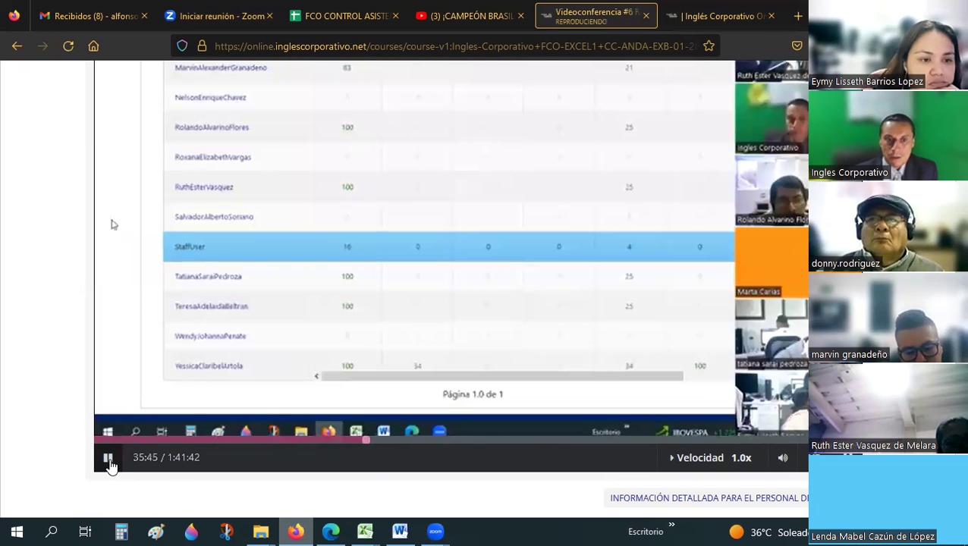
click(109, 460)
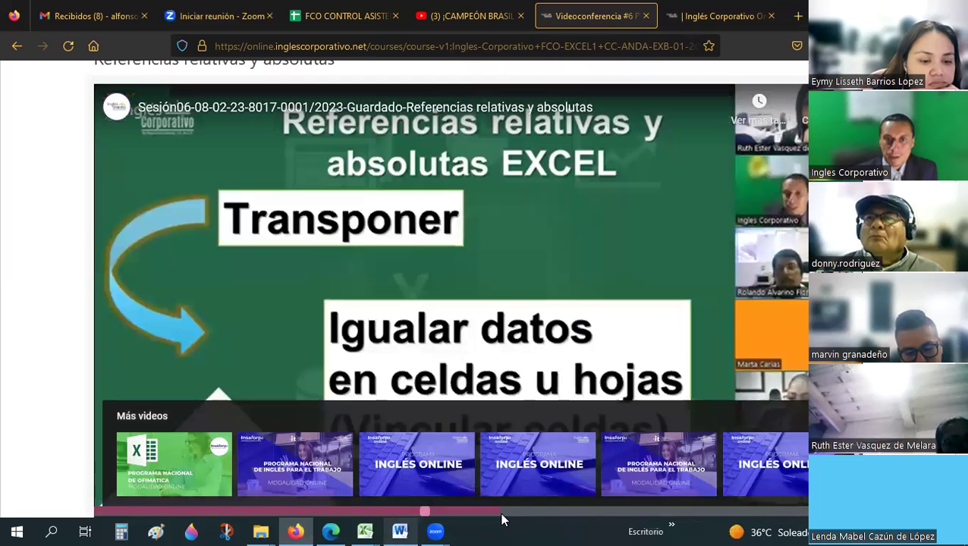
Jump further ahead to the Excel Transponer demonstration at 58:10.
click(503, 512)
click(525, 511)
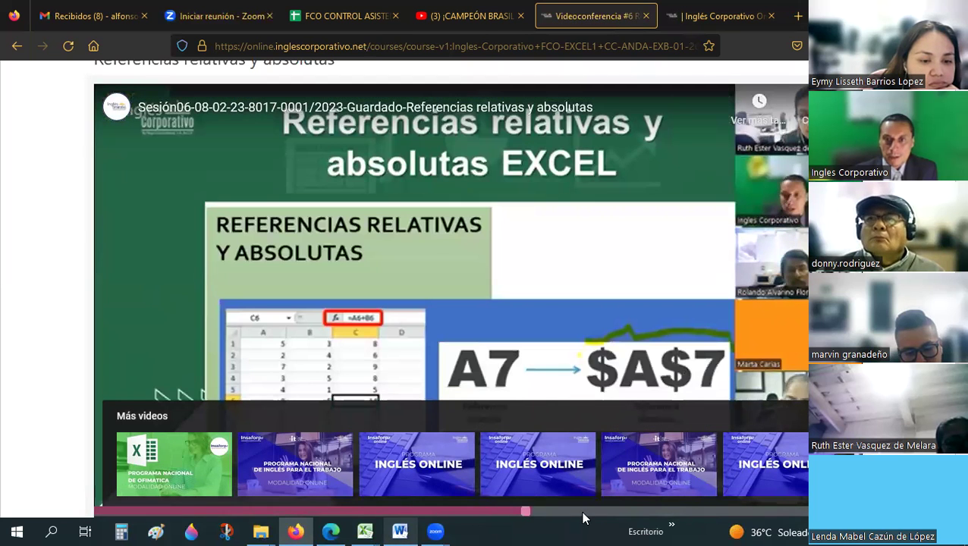
click(536, 512)
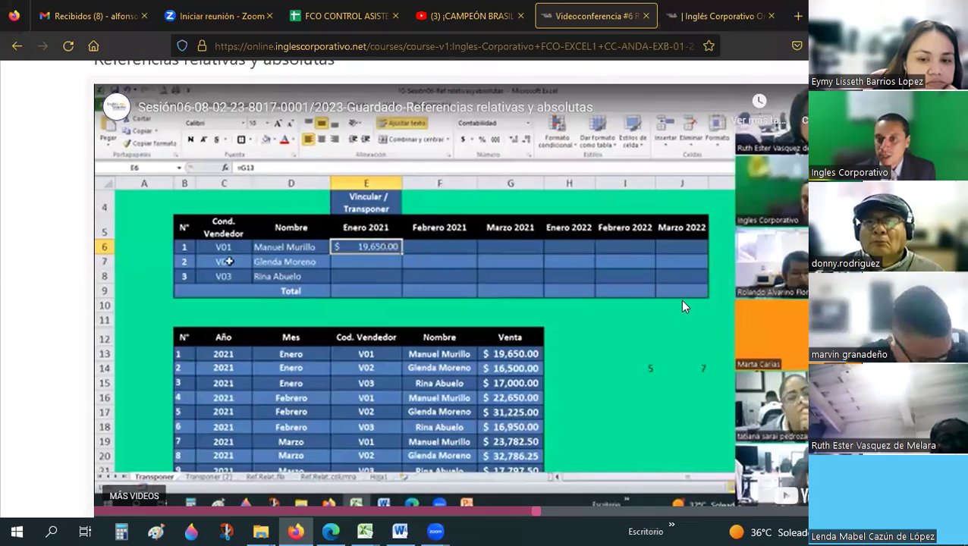
scroll(238, 409, down, 2)
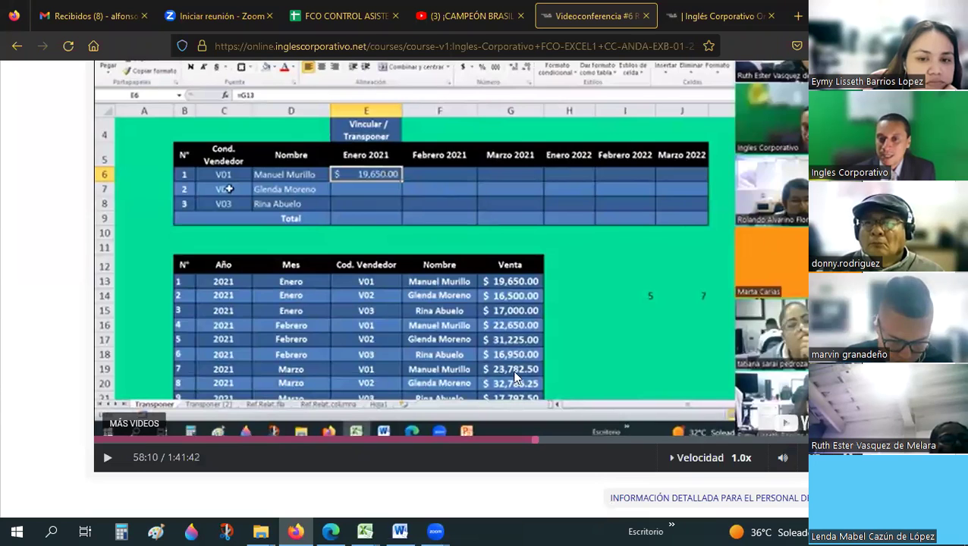
scroll(648, 330, up, 2)
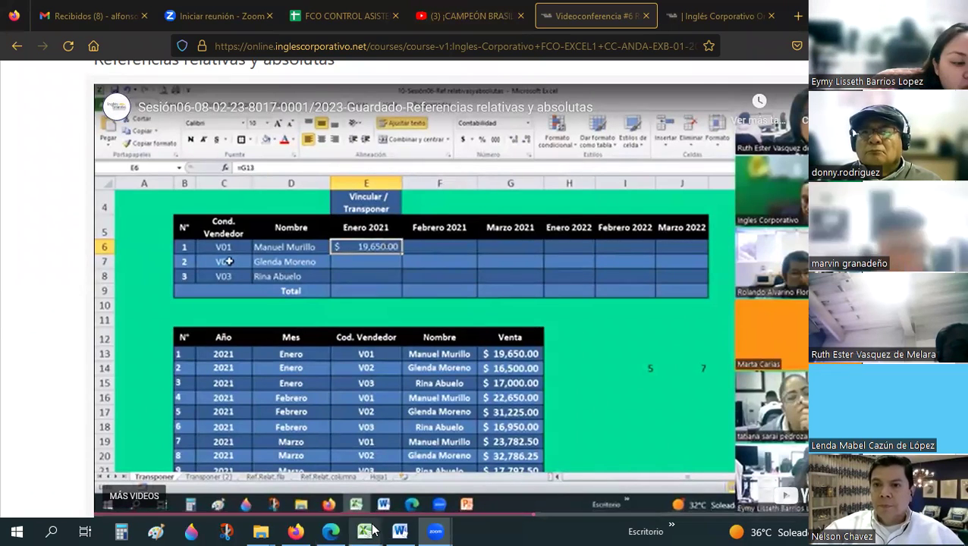
Bring Excel back and show the admin.datos.columnas sheet with the PLANILLA table.
mouse_move(372, 525)
click(442, 479)
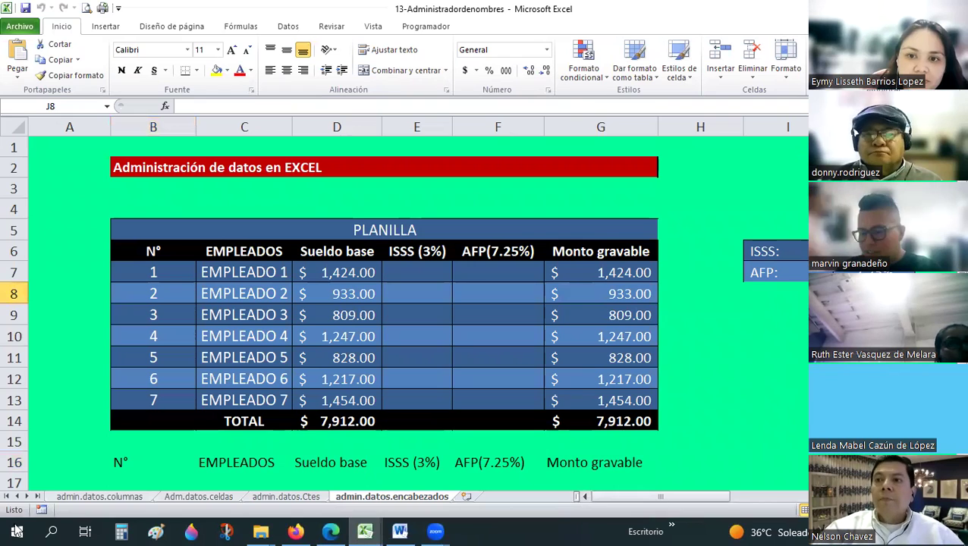
click(99, 497)
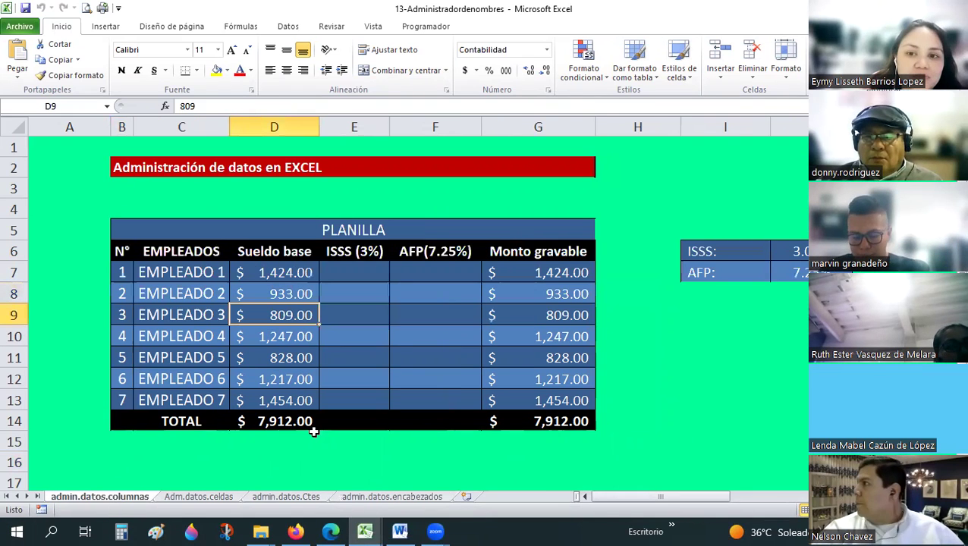
scroll(392, 365, down, 2)
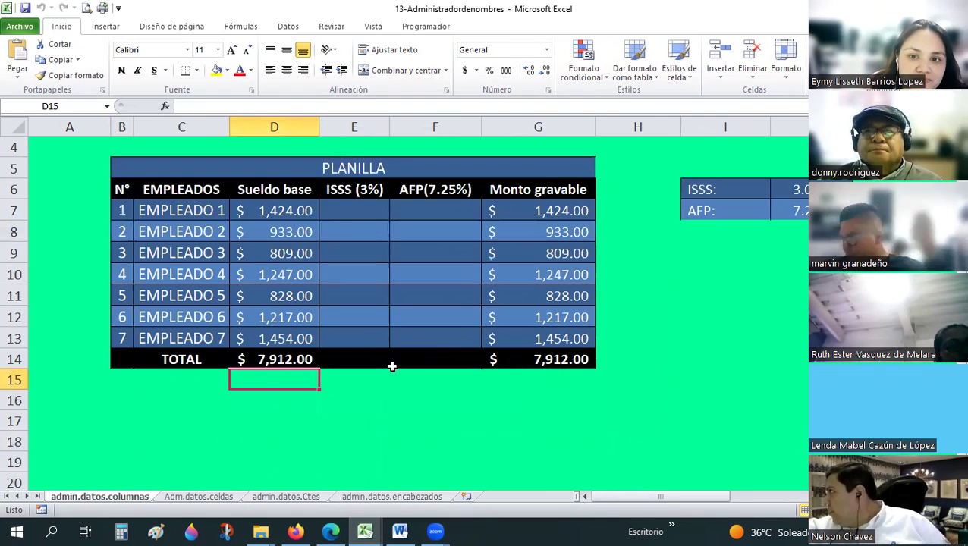
scroll(392, 365, up, 2)
Glance at the 04-Excel Básico folder, then return to Excel and select Sueldo base cells D8 and D7.
mouse_move(260, 532)
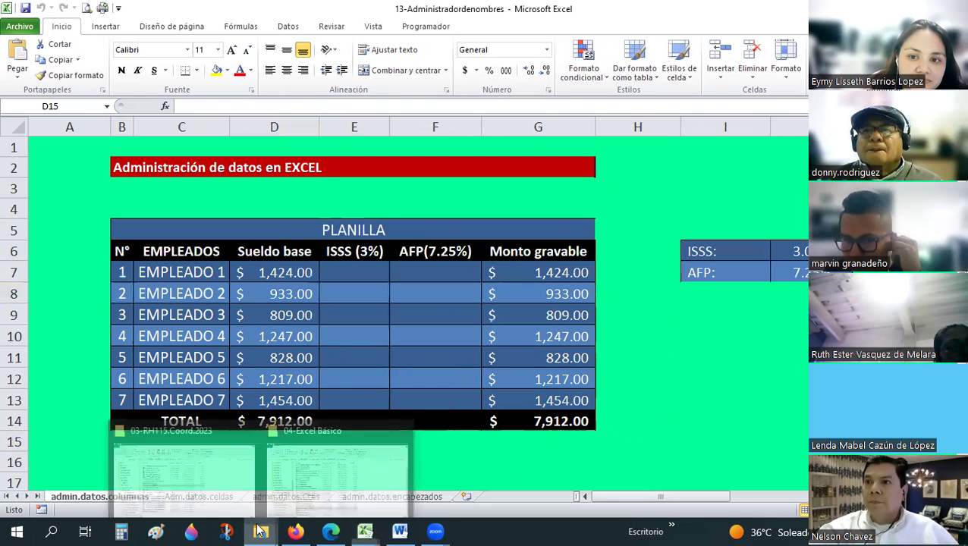
click(319, 439)
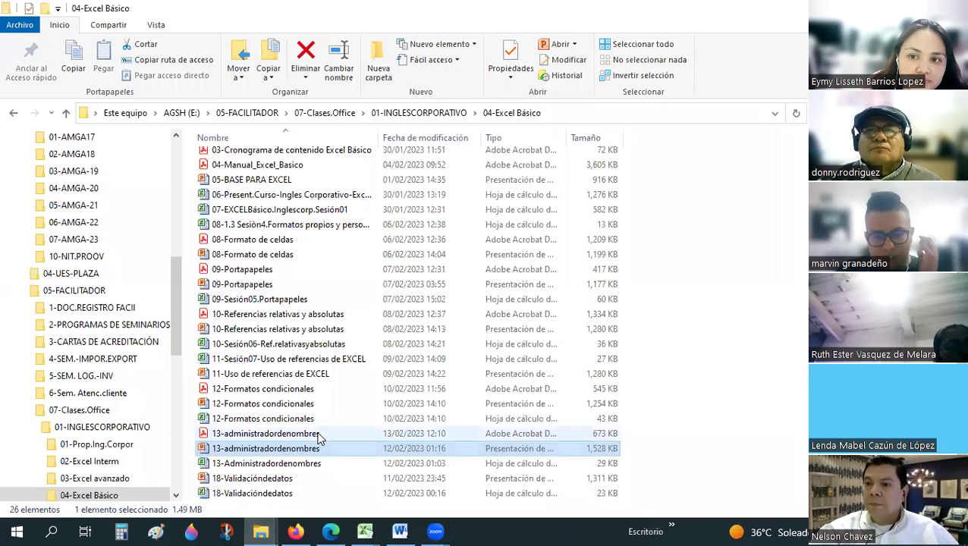
click(363, 531)
click(429, 493)
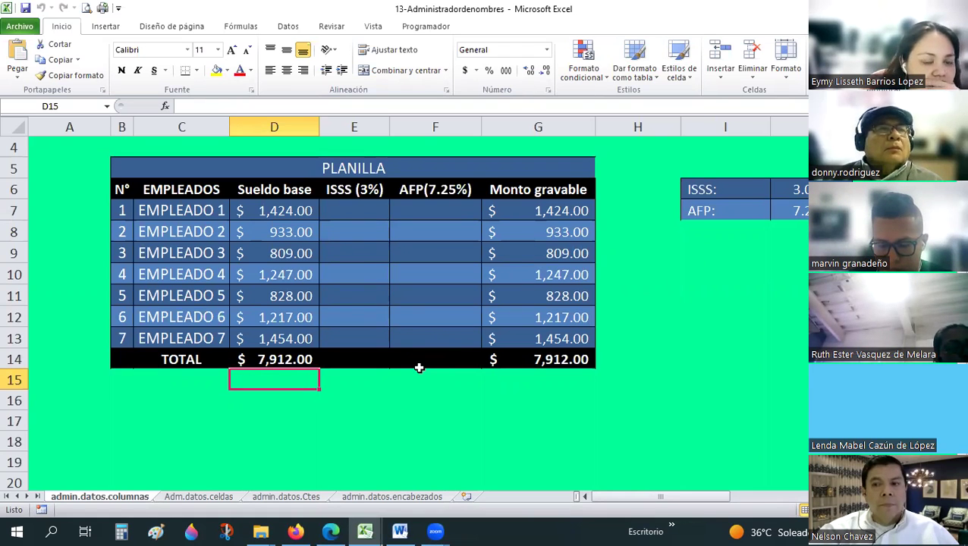
click(292, 225)
click(289, 206)
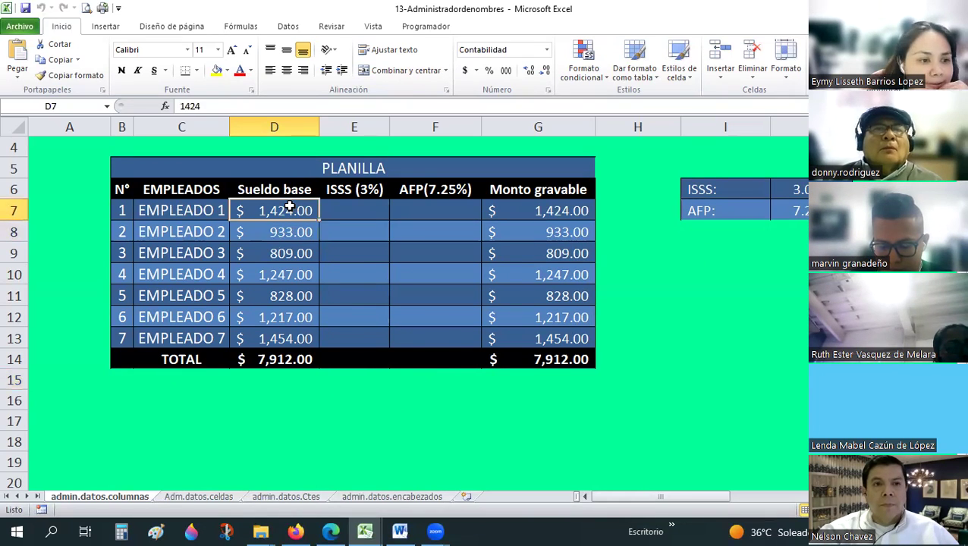
scroll(709, 236, up, 1)
Begin renaming the 13-administradordenombres presentation file in the 04-Excel Básico folder, then cancel.
click(267, 531)
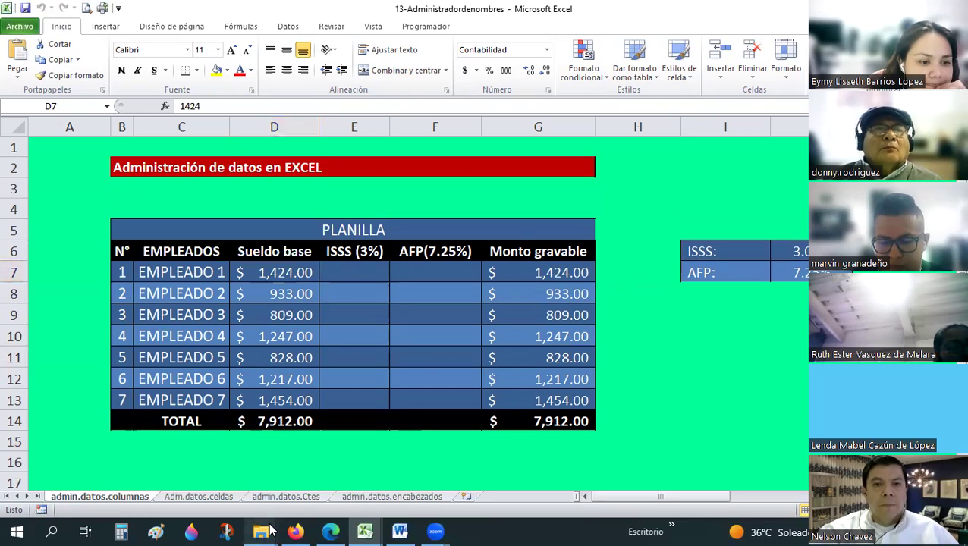
click(344, 423)
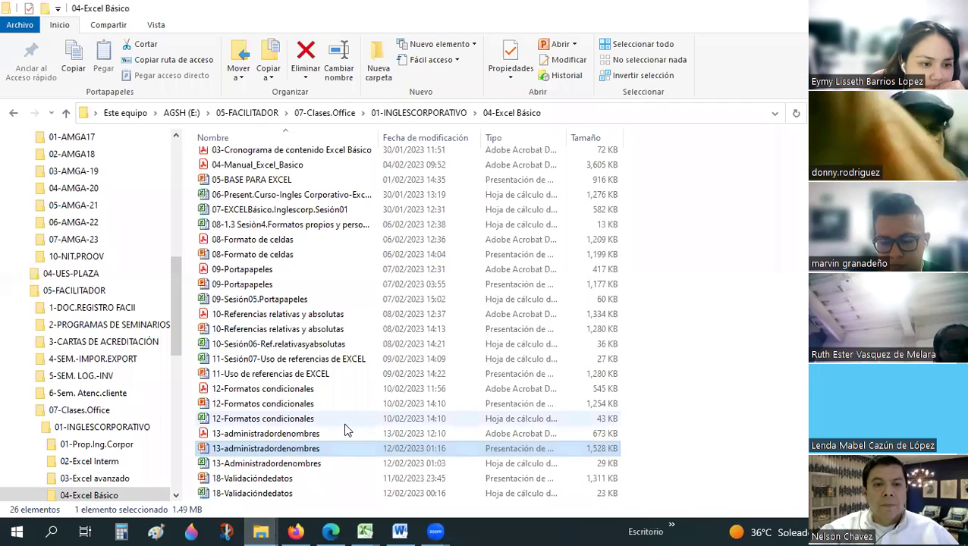
click(254, 450)
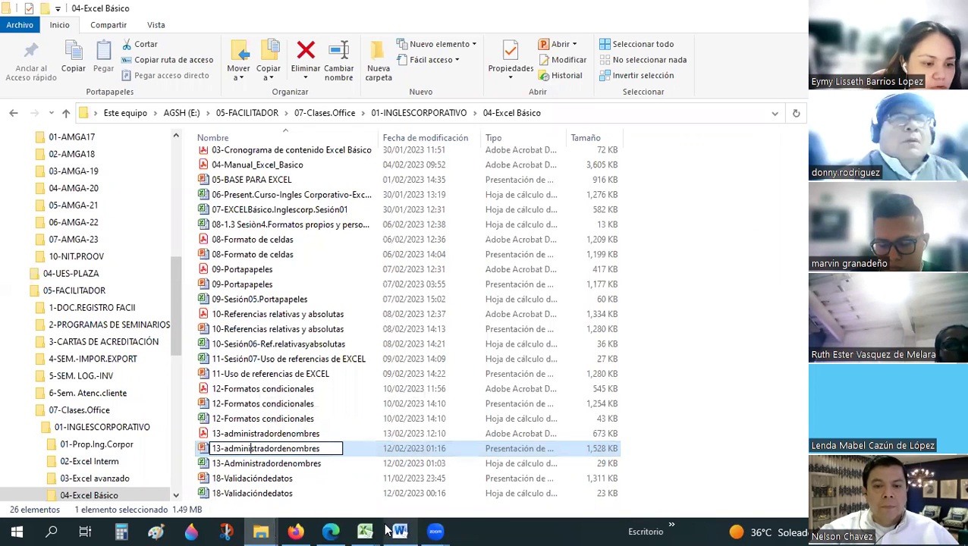
key(Escape)
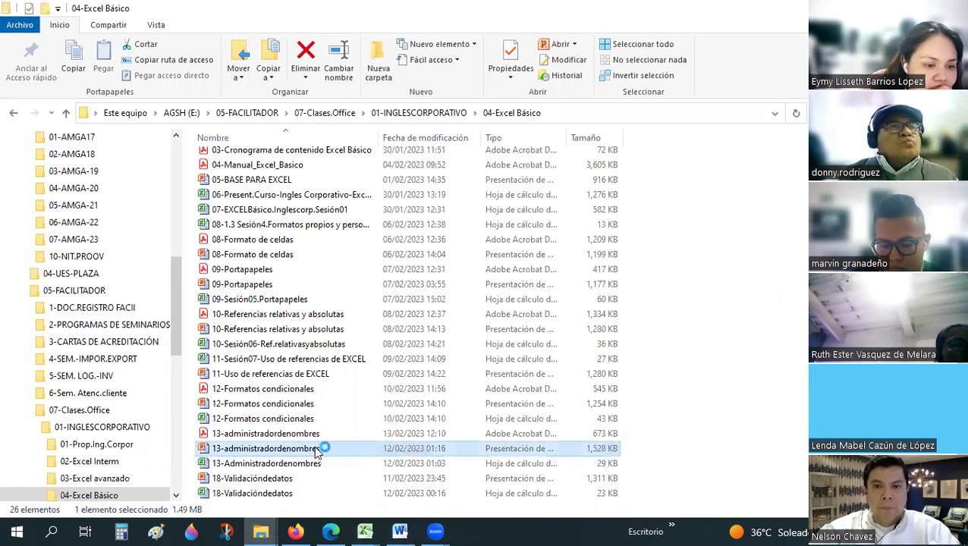
Check cells D16, D7 and D8 in Excel, then bring up the name manager presentation.
mouse_move(365, 532)
click(436, 494)
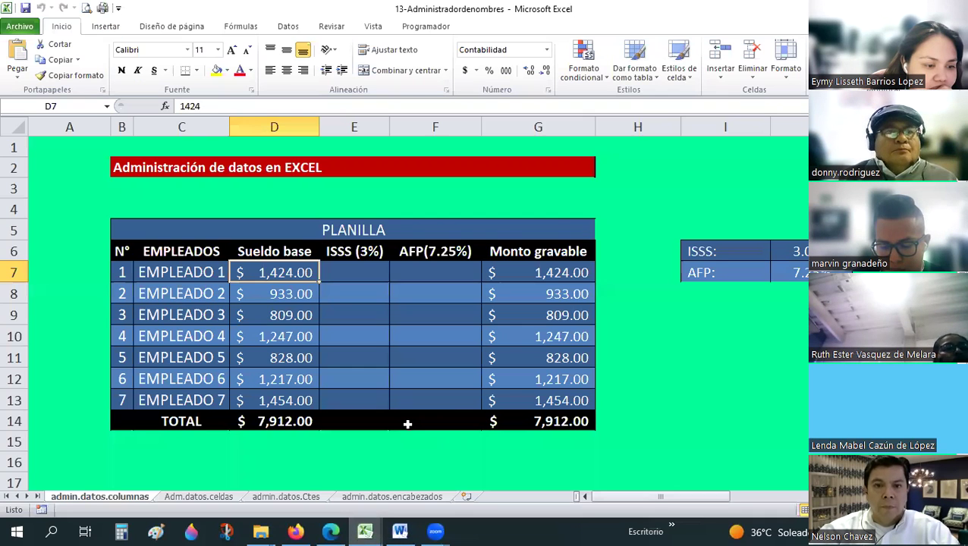
click(311, 462)
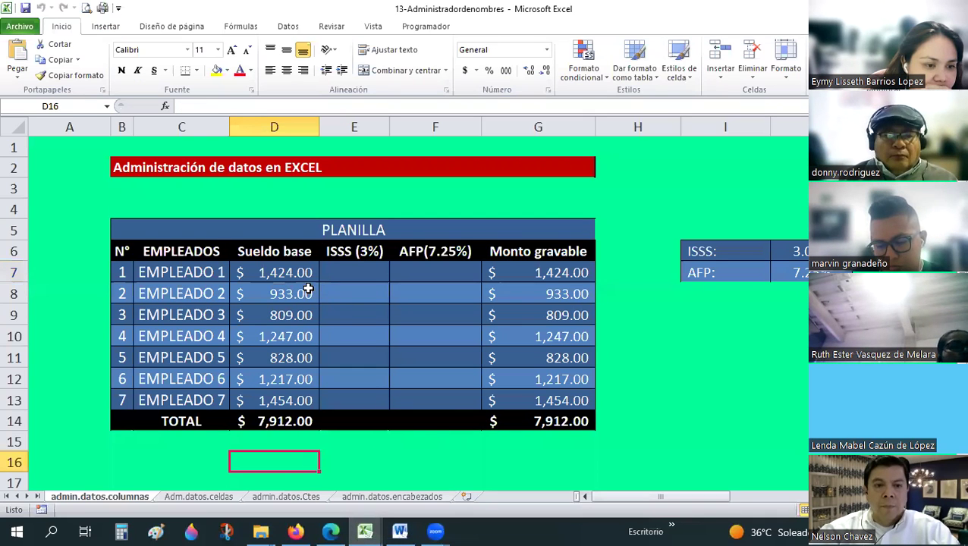
click(278, 276)
click(279, 290)
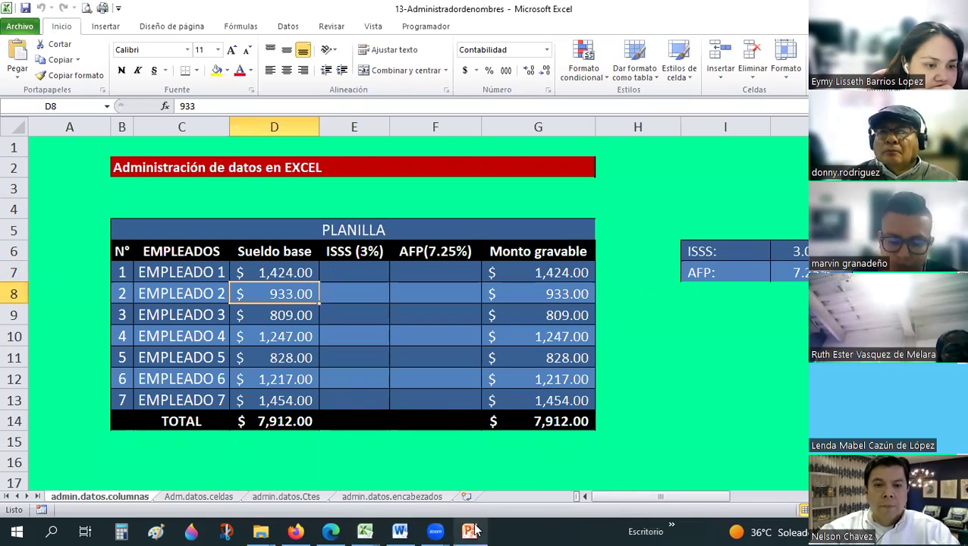
mouse_move(473, 531)
click(510, 466)
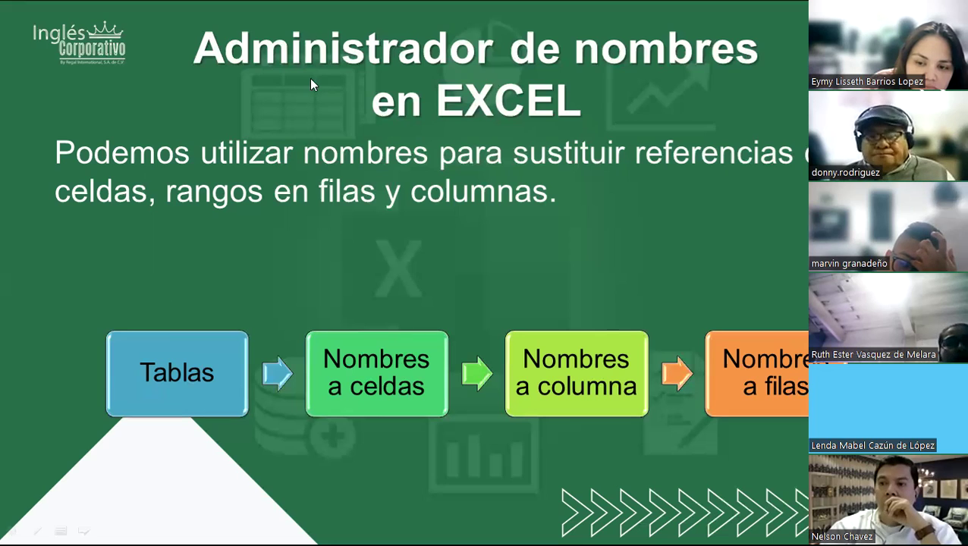
Reveal the Fórmulas ribbon screenshot explaining Administrador de nombres (Ctrl+F3).
click(358, 195)
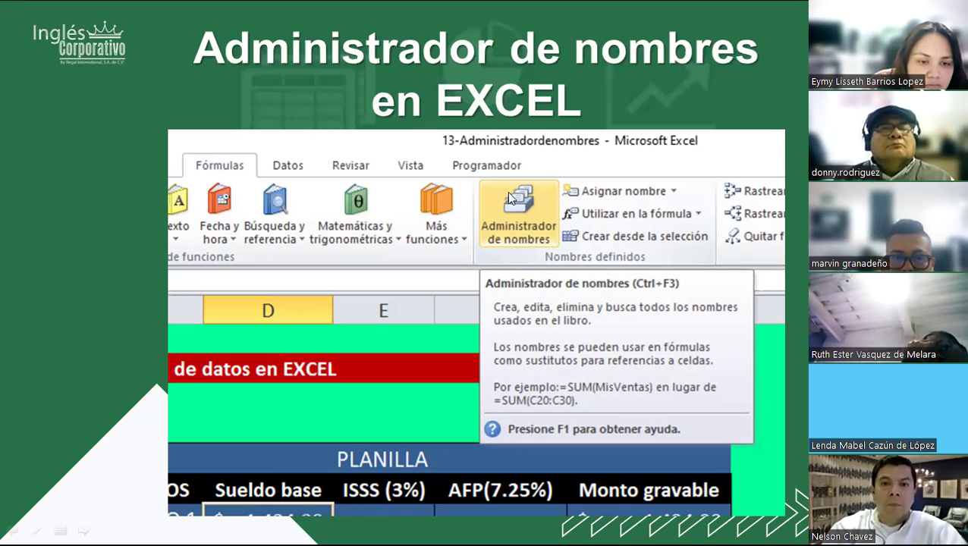
Advance to the 'El cuadro Nombre nuevo' slide with the Trimestre1 example.
key(Right)
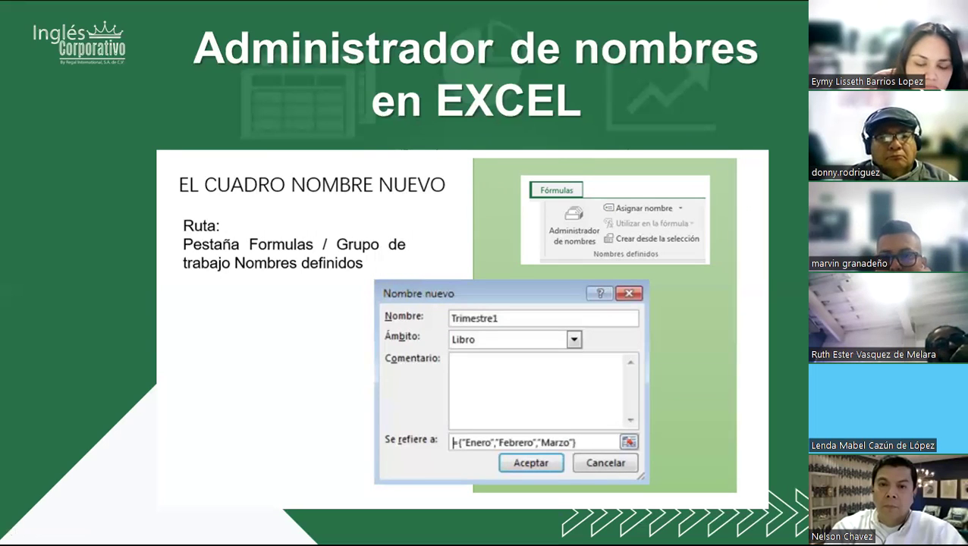
Advance past the Creación de una constante slide and return to the Excel PLANILLA sheet.
key(Right)
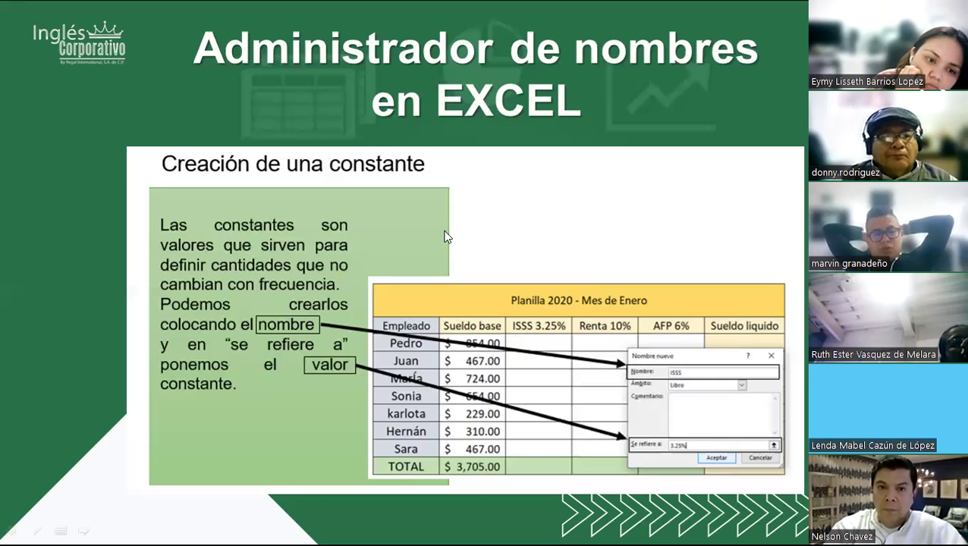
key(Right)
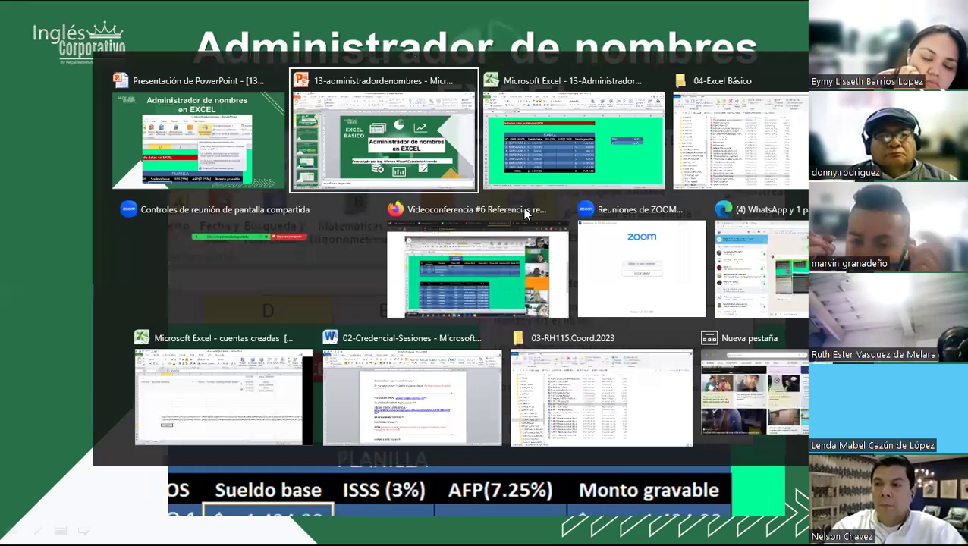
key(alt+Tab)
key(Tab)
click(689, 355)
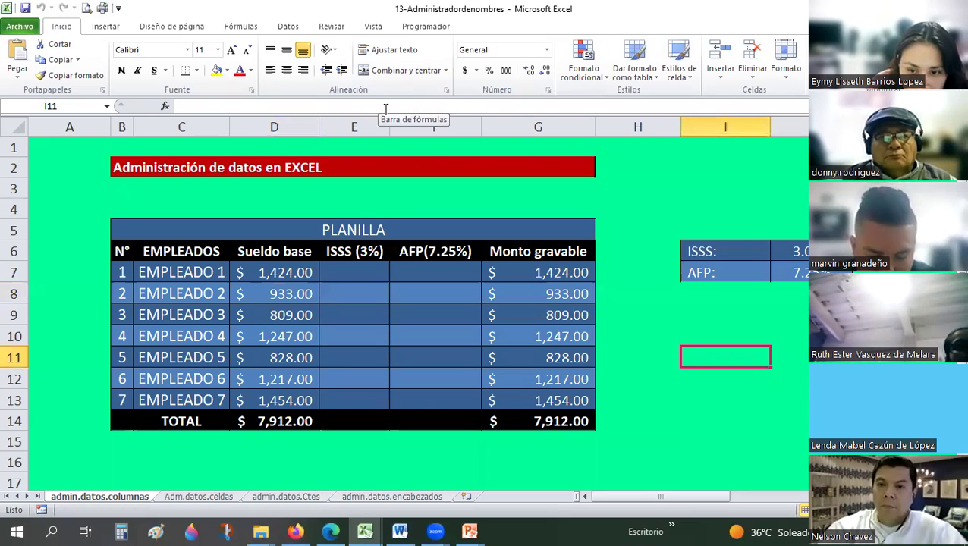
Select cell H7 beside the first salary row and show the Fórmulas ribbon.
click(626, 238)
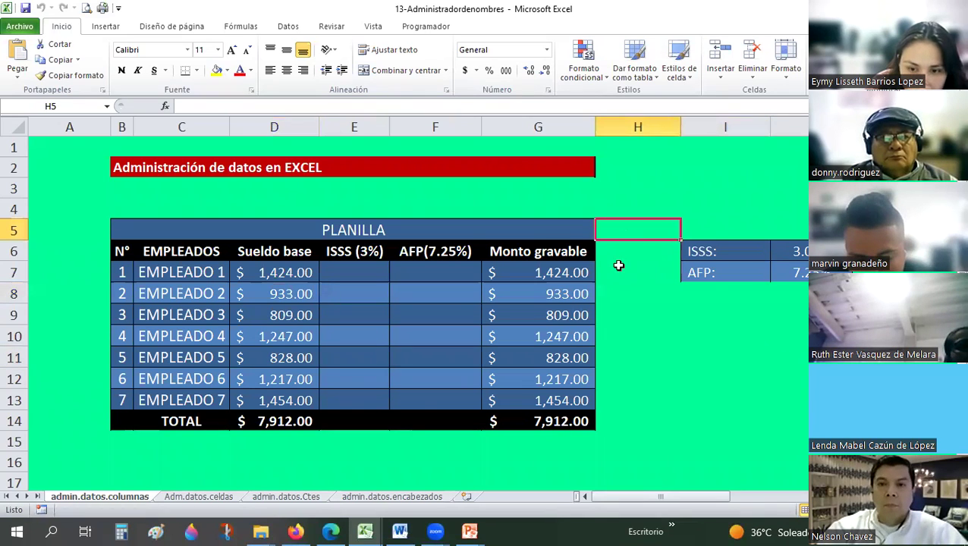
click(619, 267)
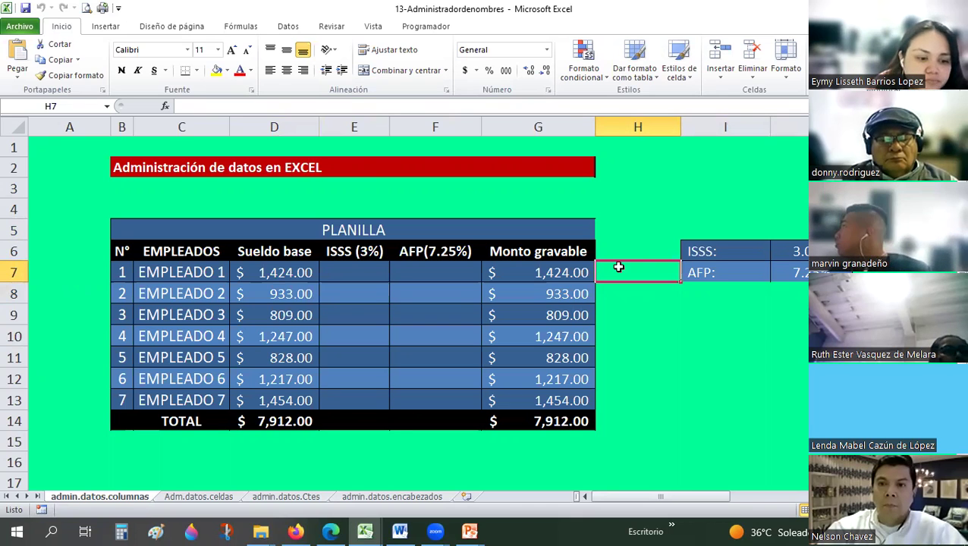
click(241, 26)
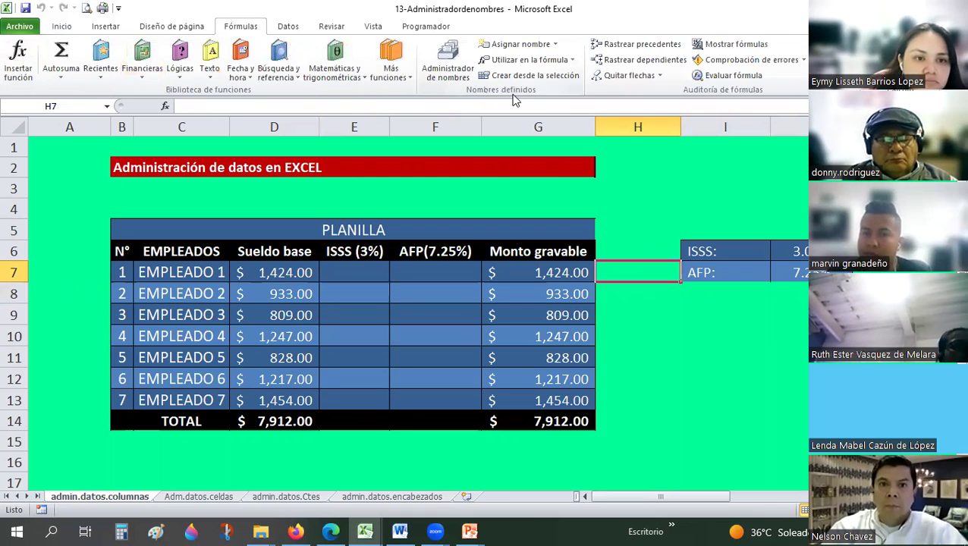
Open Administrador de nombres and select all 11 defined names, starting from AFPS.
click(457, 71)
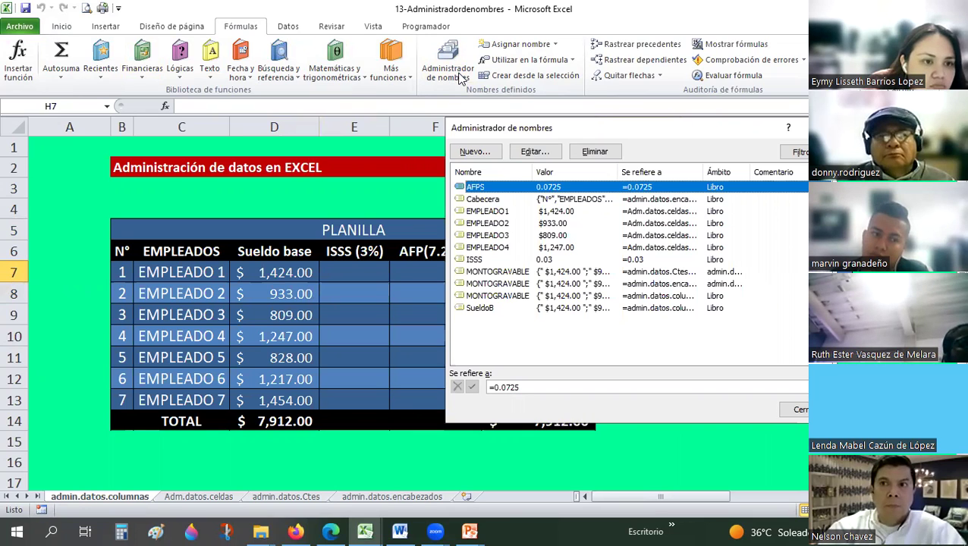
click(486, 188)
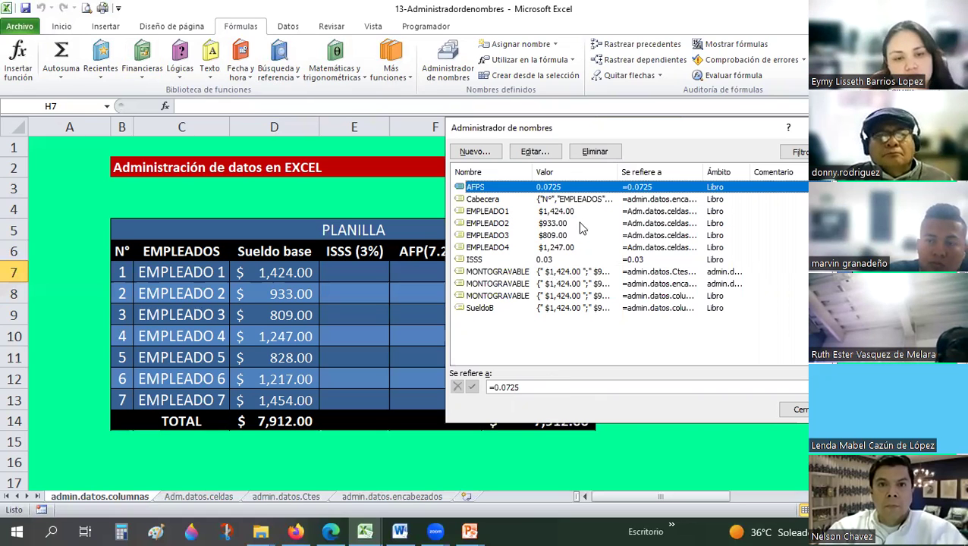
click(481, 199)
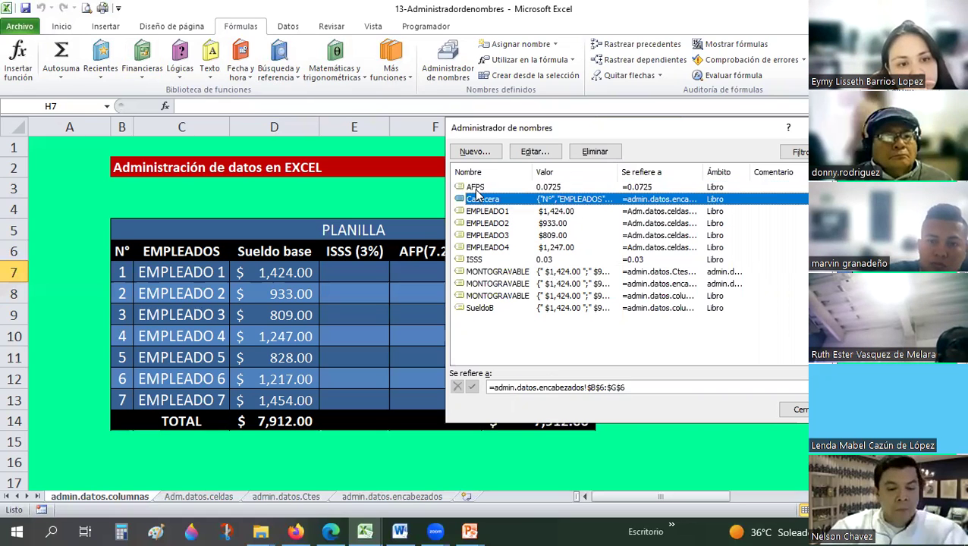
click(489, 187)
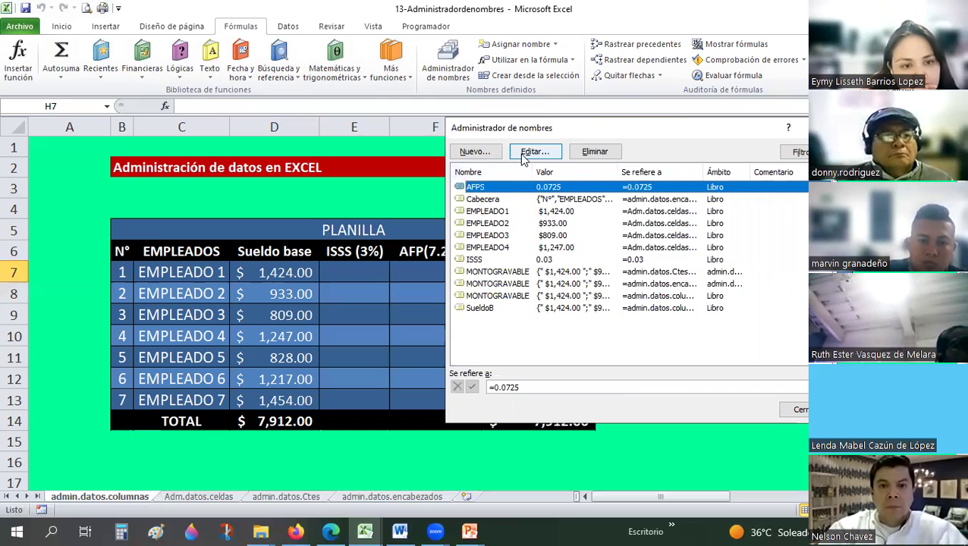
key(shift+Down)
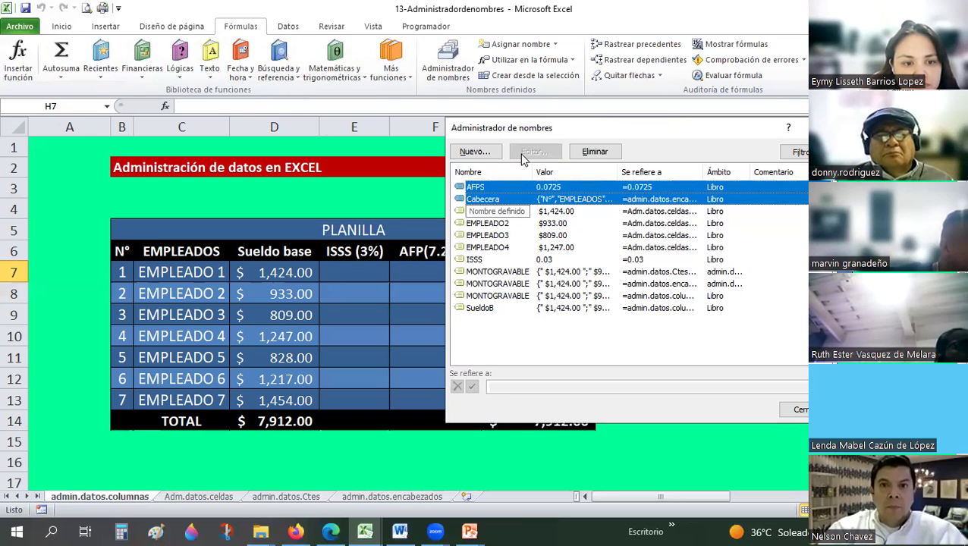
key(shift+Down)
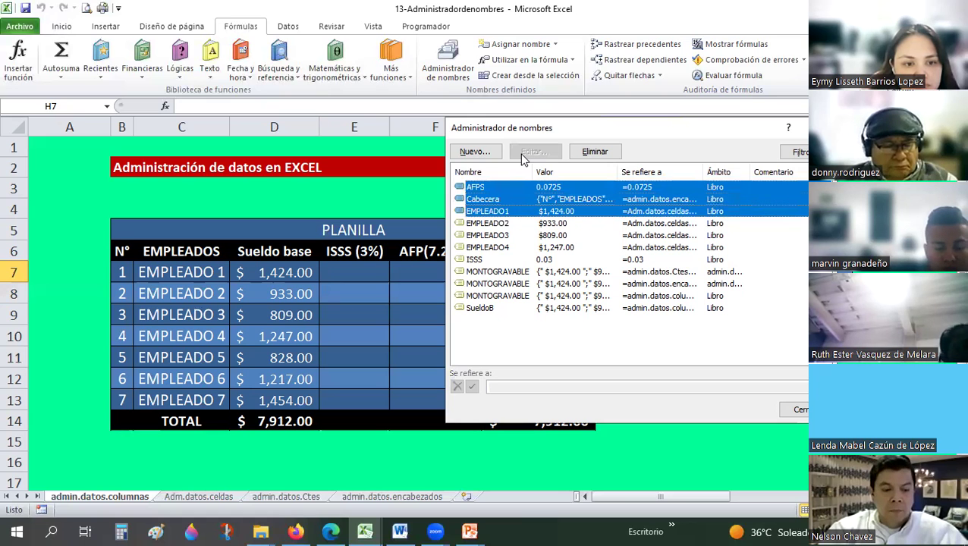
key(shift+Down)
key(shift+Down)
key(shift+Down)
key(shift+Down)
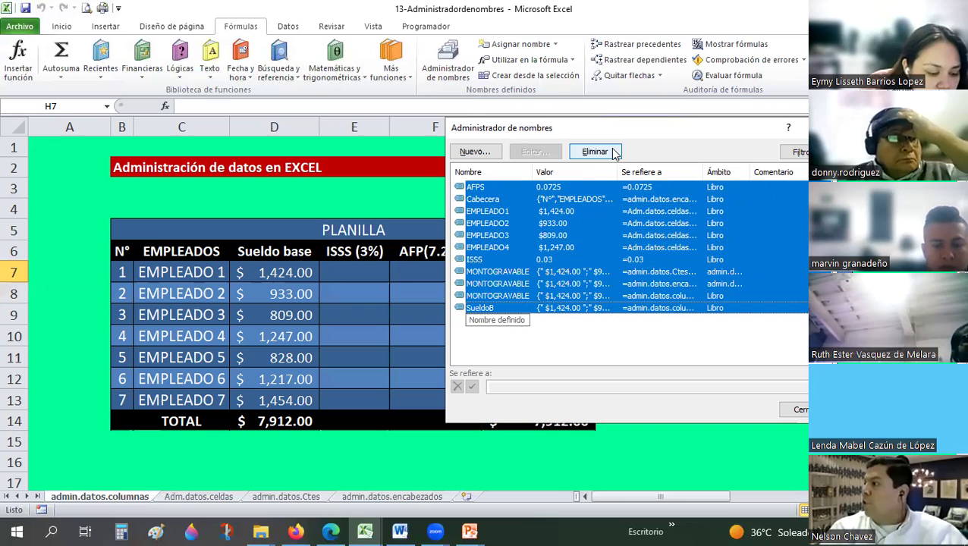
Delete all selected defined names in the Administrador de nombres and confirm.
click(614, 153)
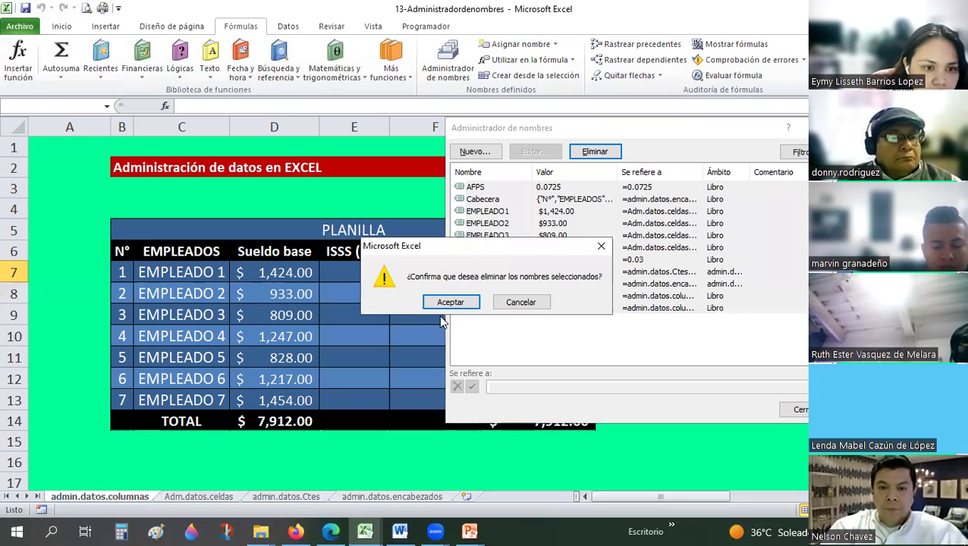
click(447, 304)
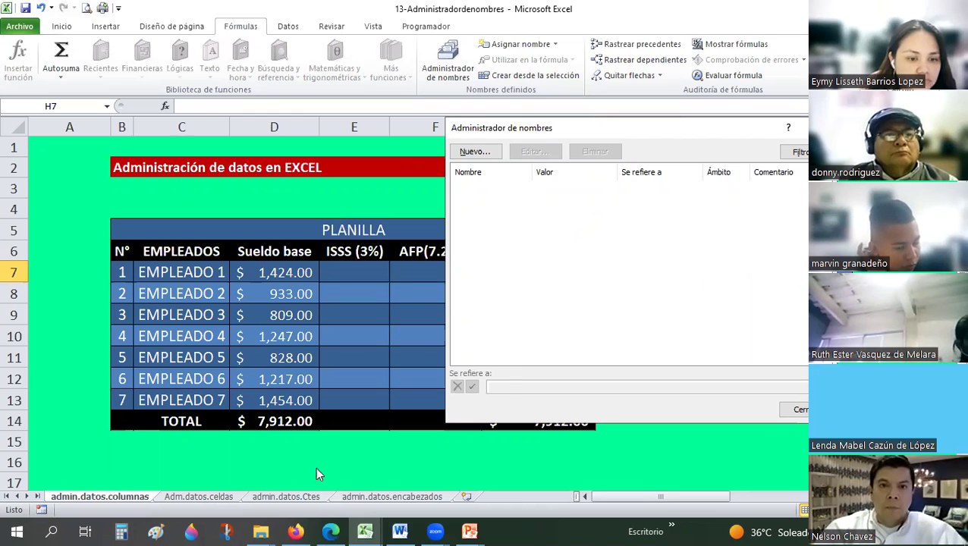
Create a new name entry called sueldobase in the Nombre nuevo dialog.
click(499, 156)
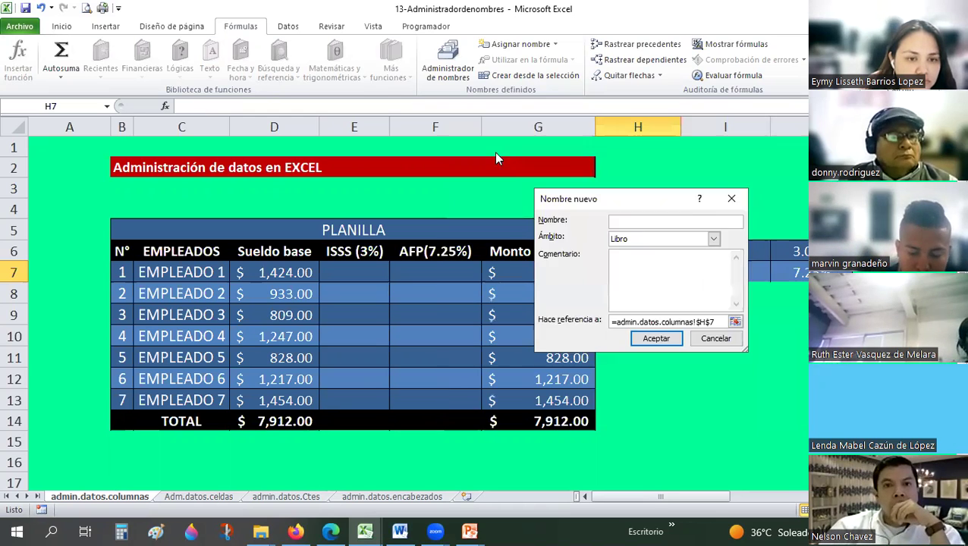
drag(579, 205, 444, 160)
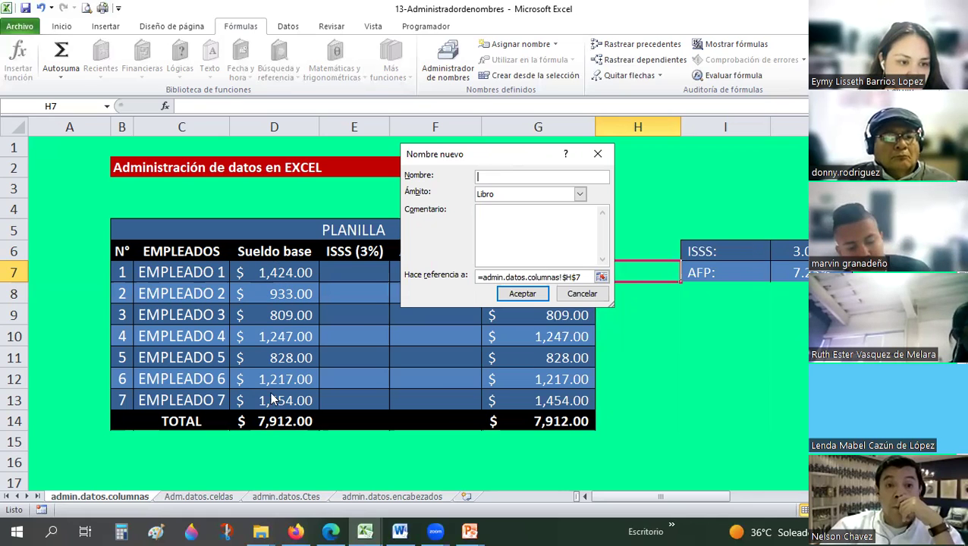
text(sueldobase)
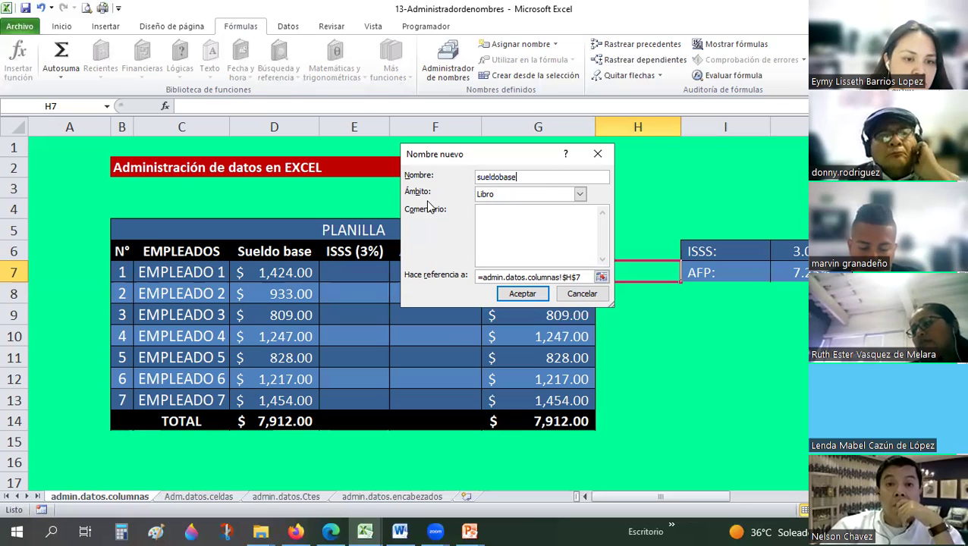
click(580, 195)
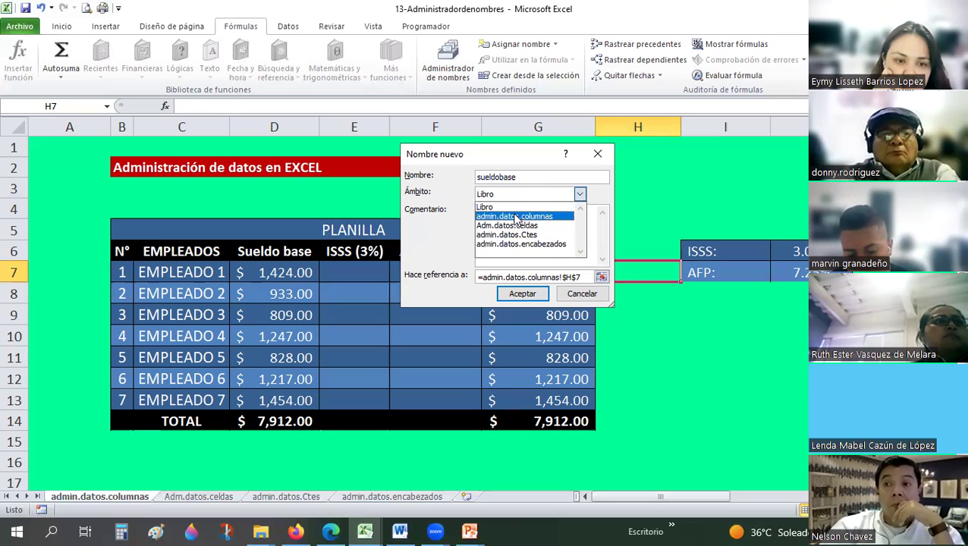
Keep the sueldobase name's Ámbito set to Libro.
key(Up)
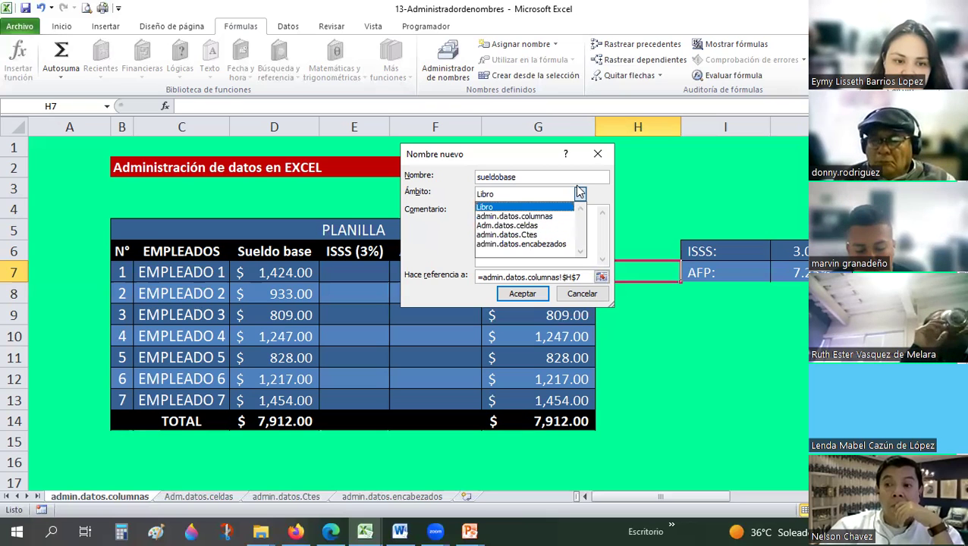
click(581, 195)
click(581, 195)
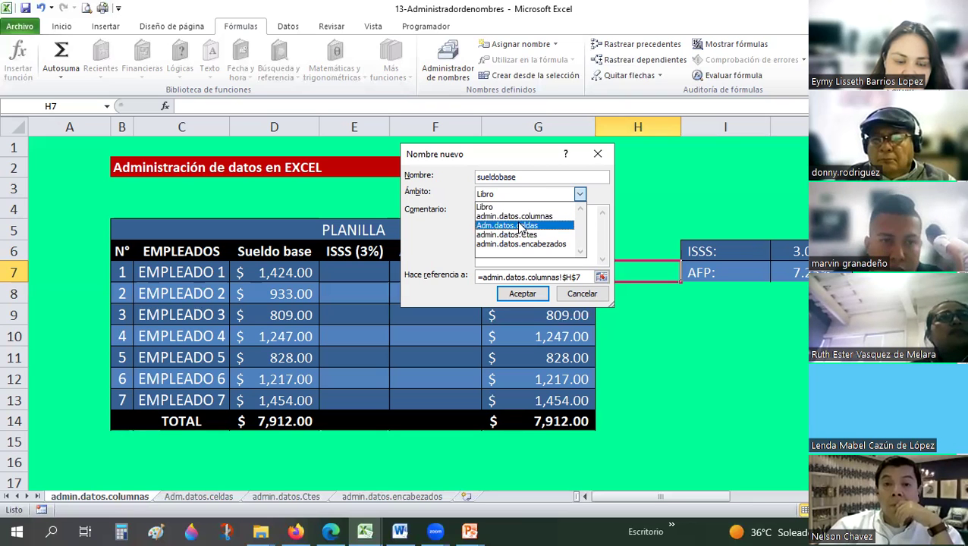
click(509, 196)
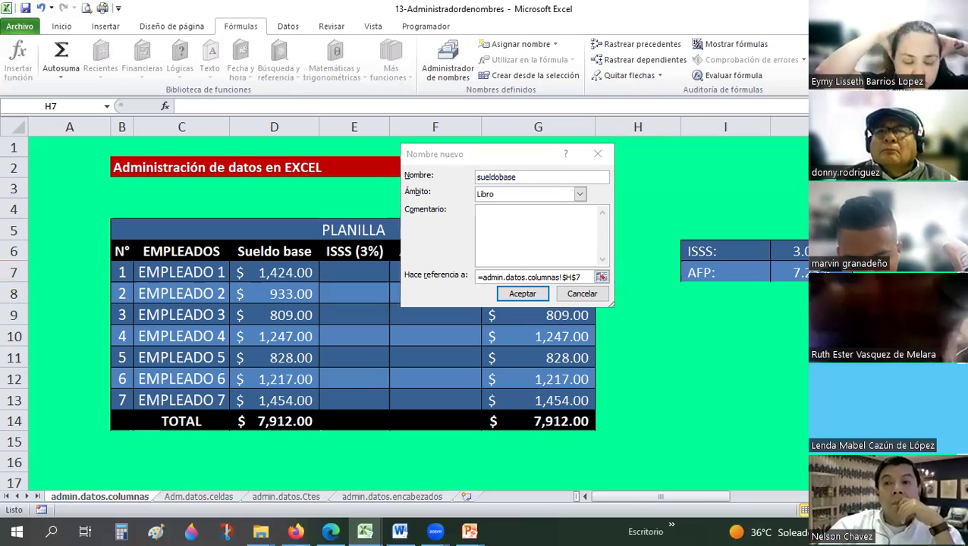
Open and close the Windows volume controls, returning to the Nombre nuevo dialog.
click(884, 533)
click(763, 462)
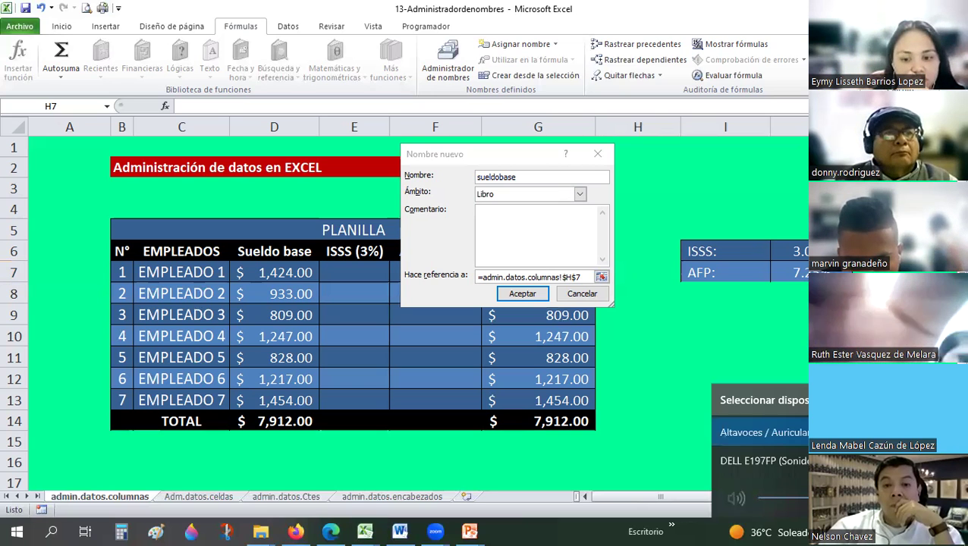
click(763, 433)
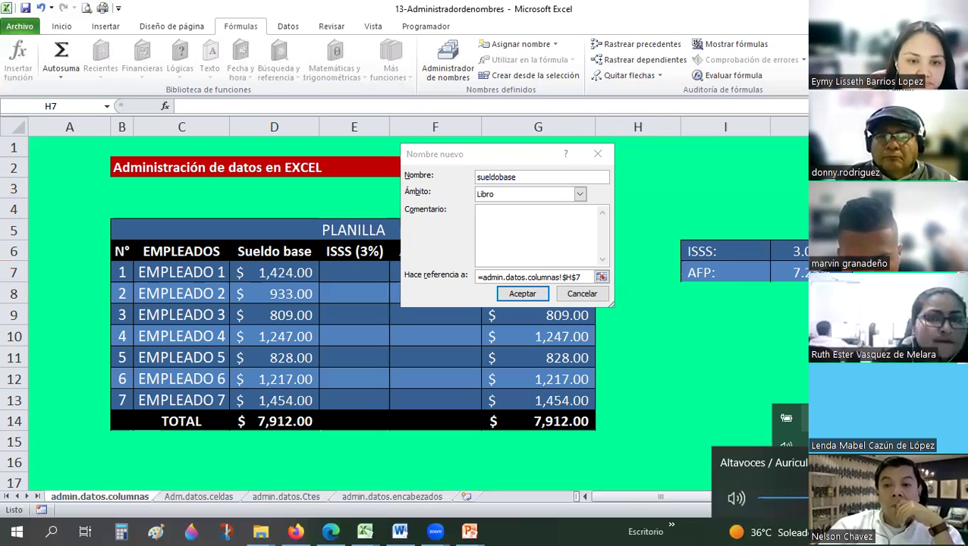
click(794, 363)
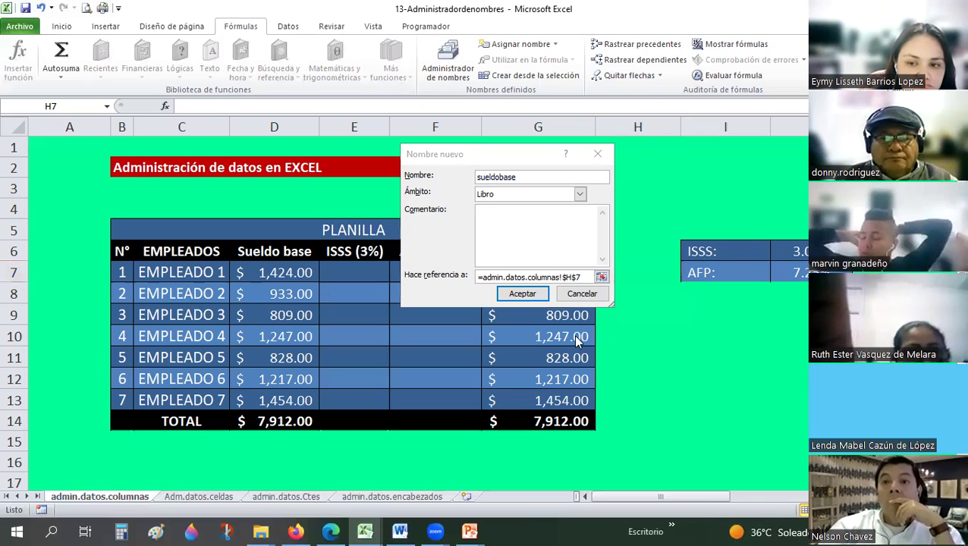
Comment sueldobase: 'Este nombre hace referencia al sueldo base de la hoja admin.datos.columnas, rango D'.
click(505, 230)
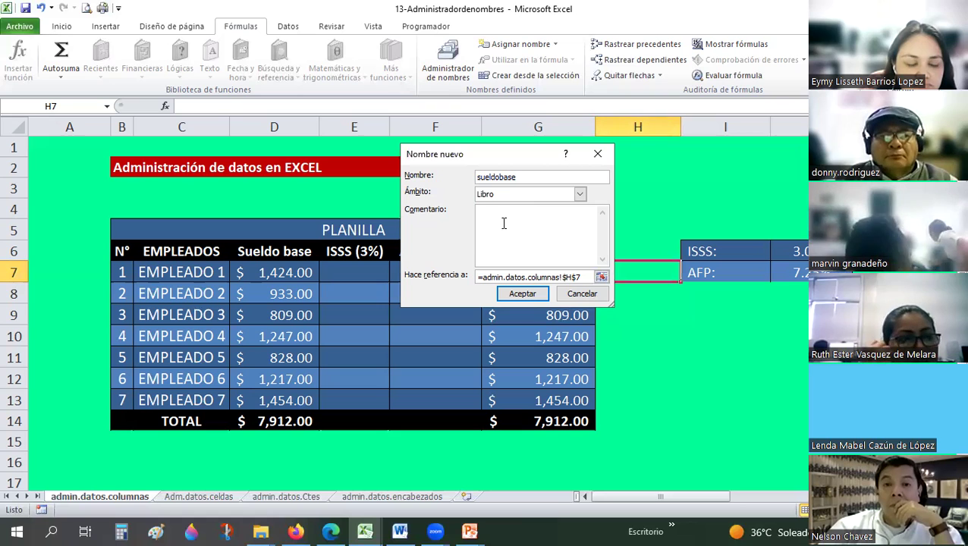
text(Est)
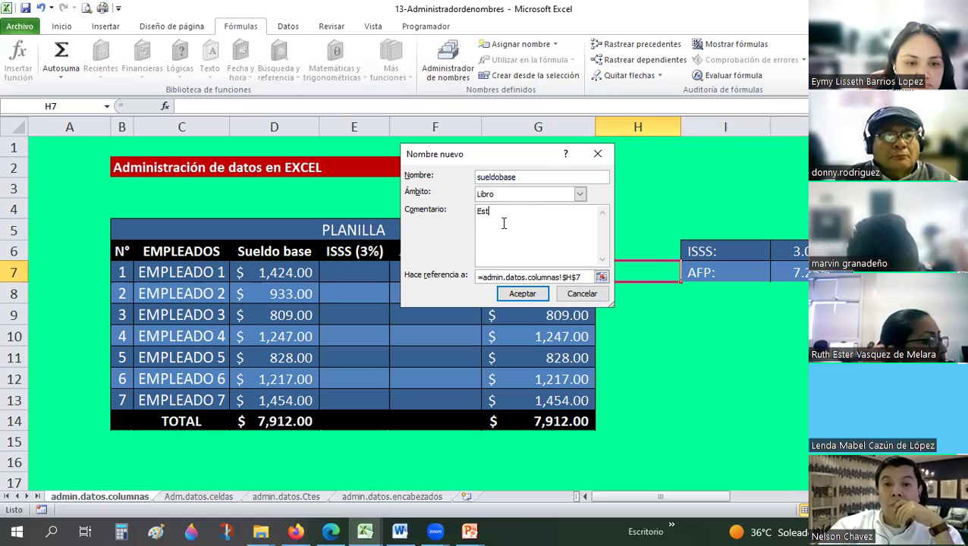
text(e nombre hace referencia)
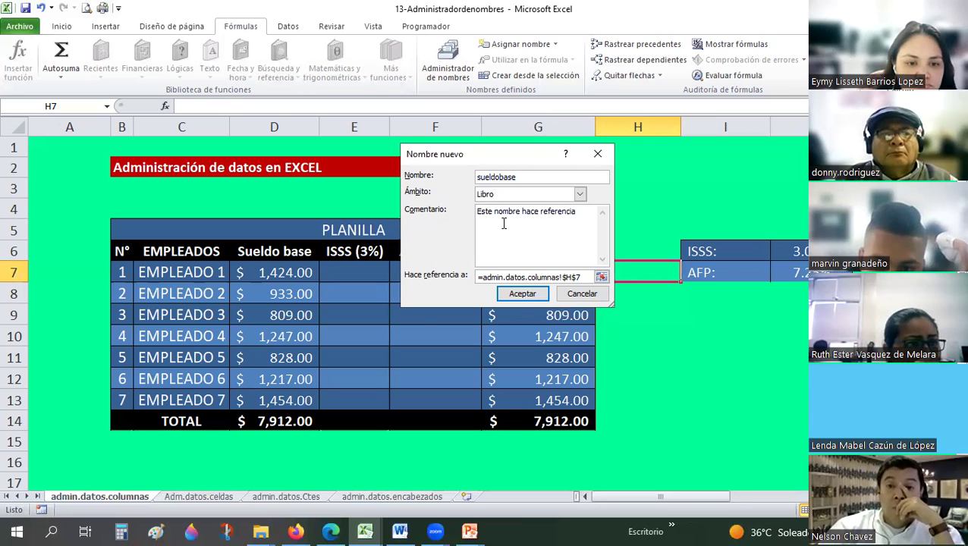
text( al su)
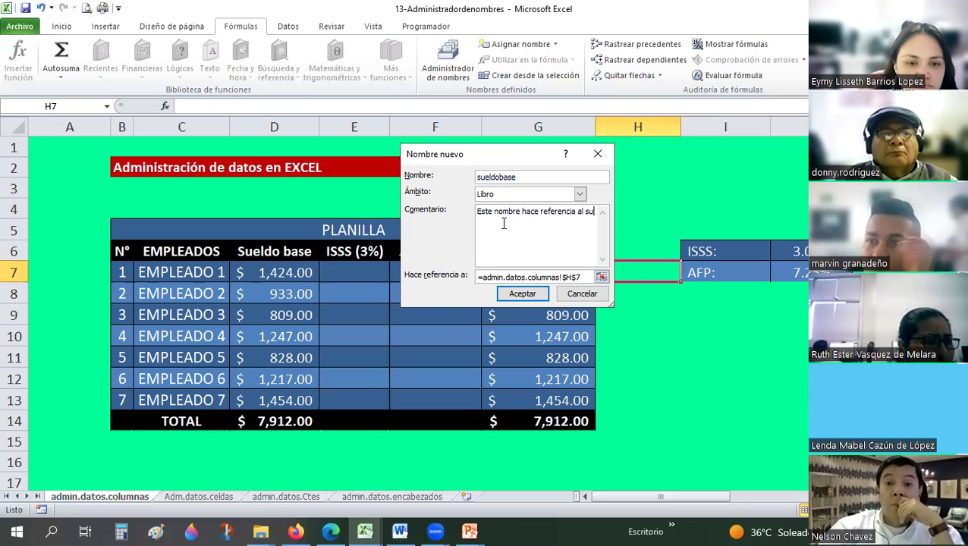
text(eldo base de l)
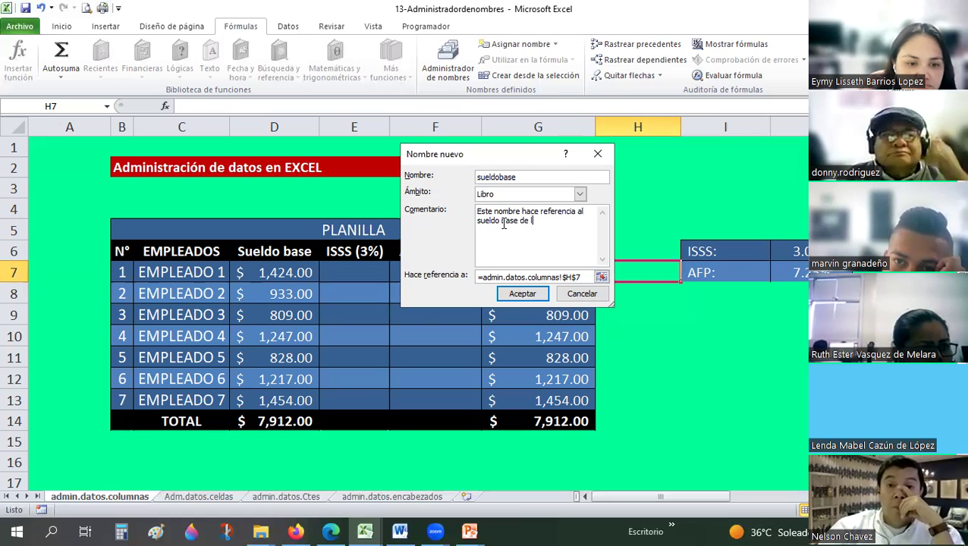
text(a h)
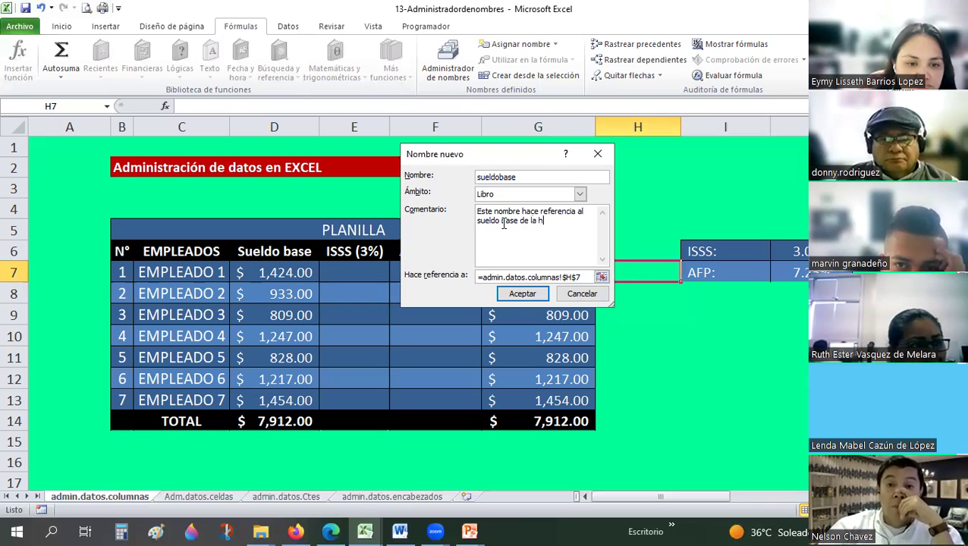
text(oja admin)
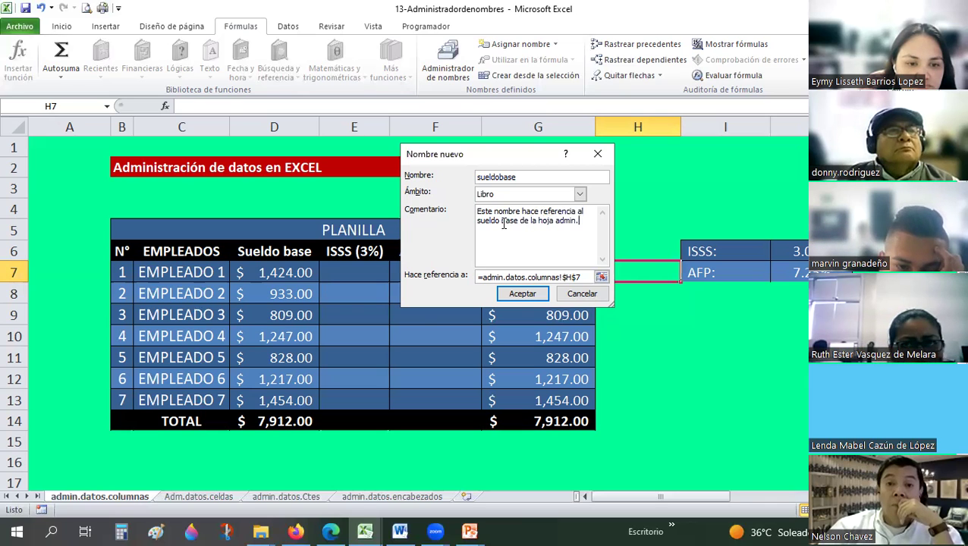
text(.datos.colum)
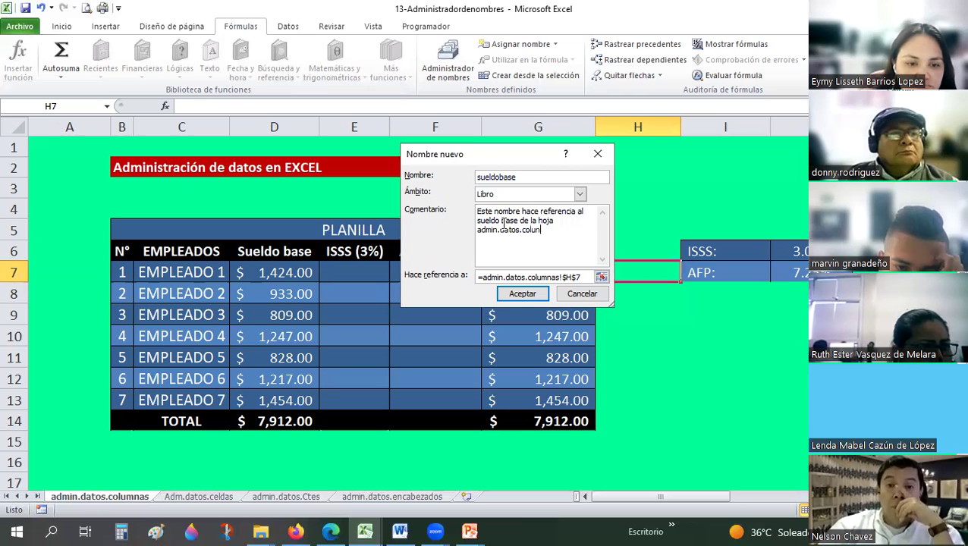
text(nas, ra)
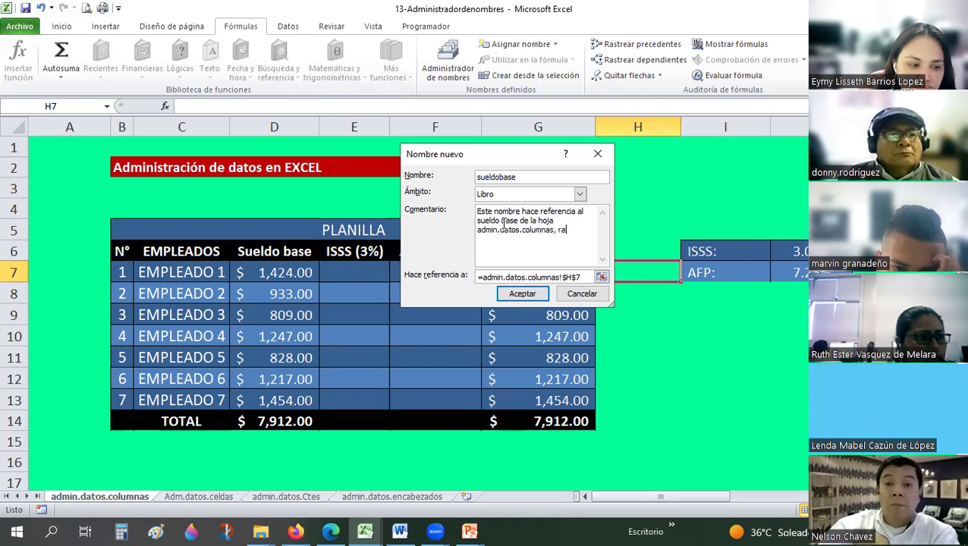
text(ngo D7 a D13)
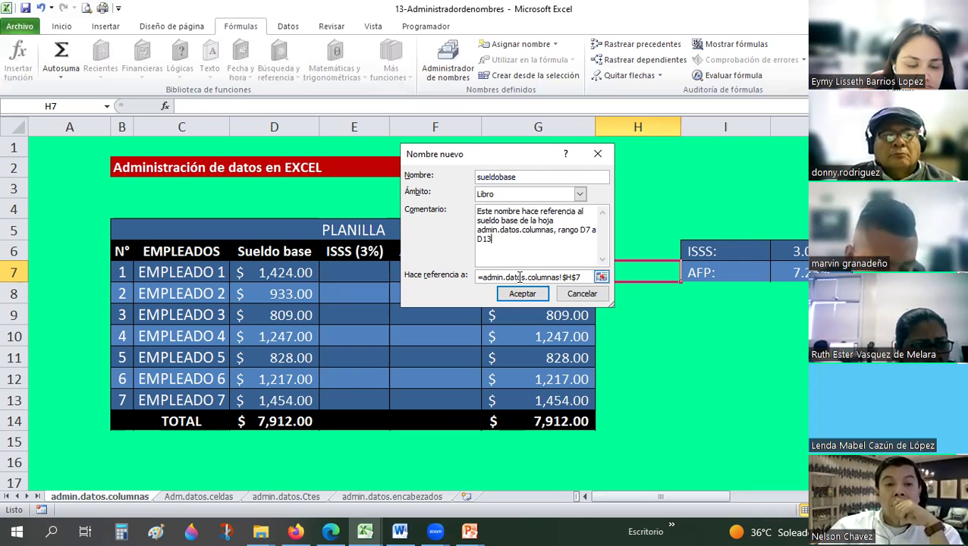
drag(480, 278, 560, 281)
click(561, 277)
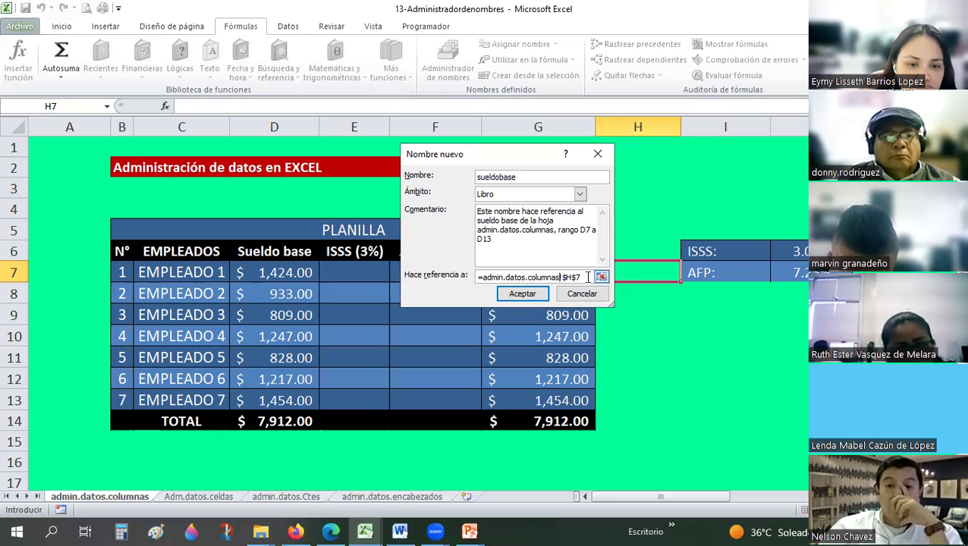
Replace the H7 reference with admin.datos.columnas!$D$7:$D$13, the Sueldo base cells.
double_click(477, 278)
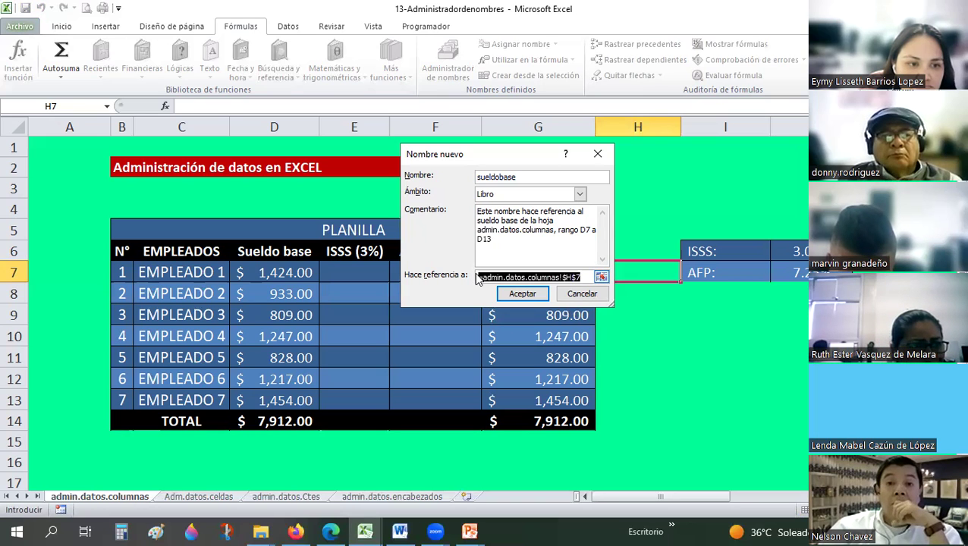
key(Delete)
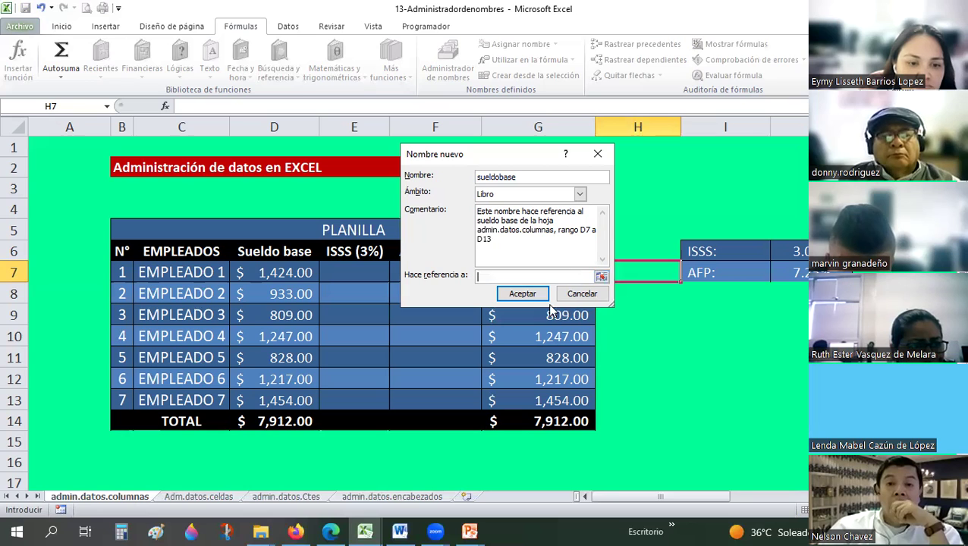
click(599, 274)
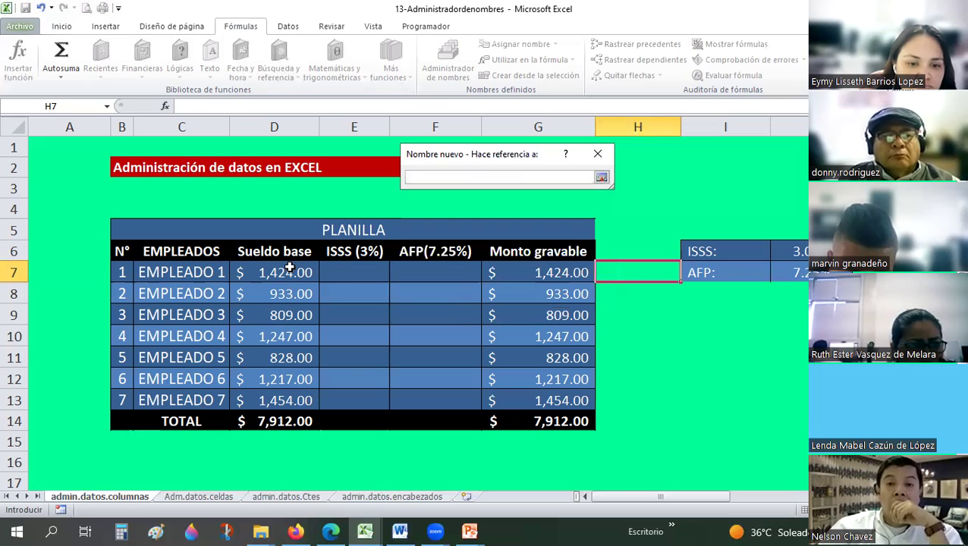
drag(290, 273, 294, 402)
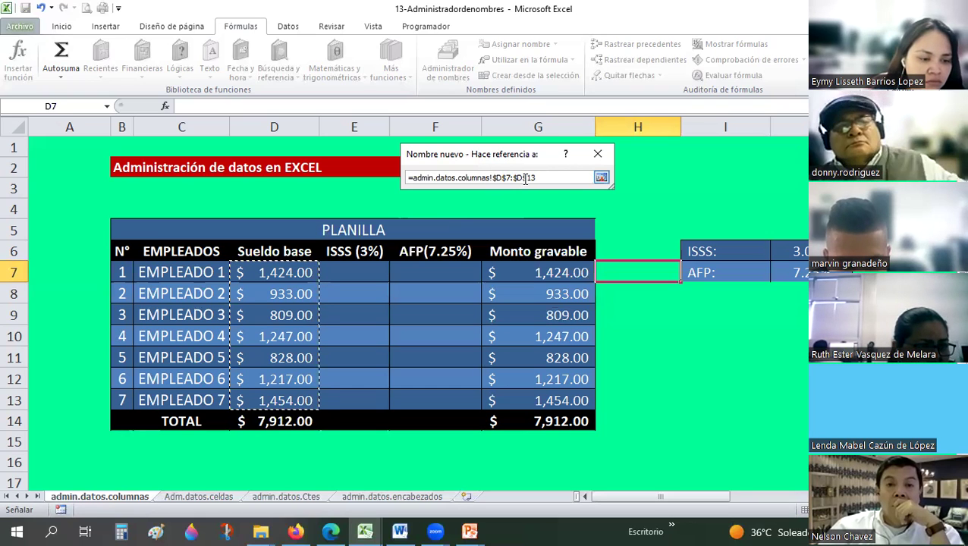
click(602, 177)
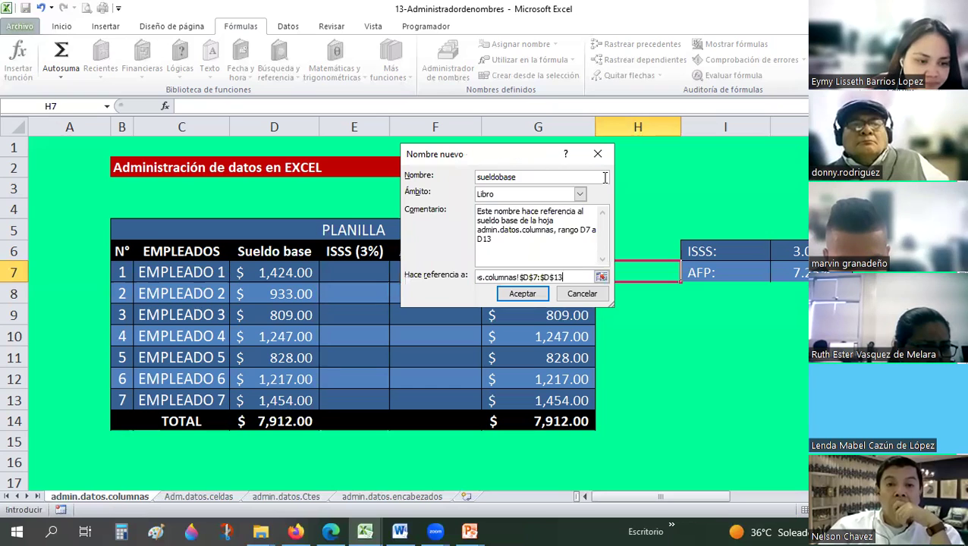
Save the sueldobase name and close the Administrador de nombres.
click(524, 296)
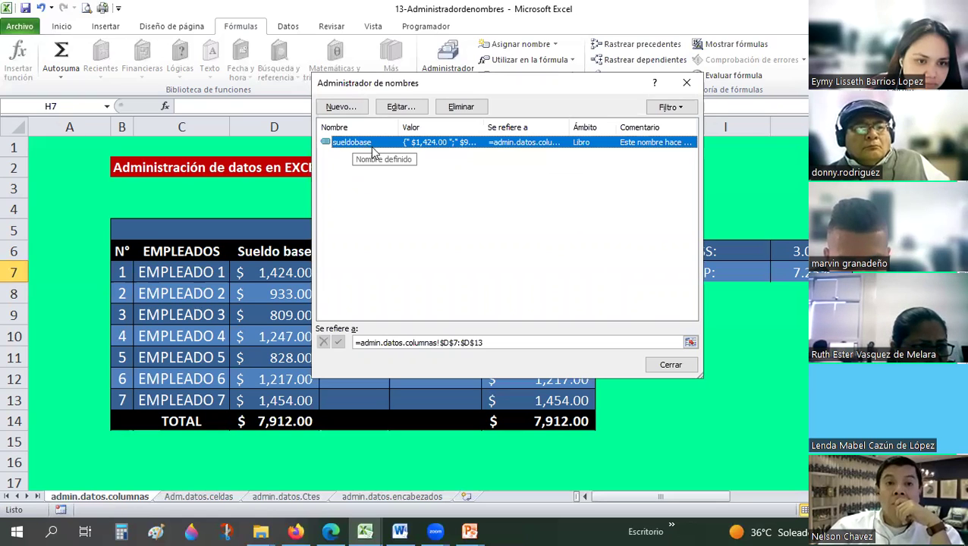
click(672, 365)
click(689, 401)
Clear the #¿NOMBRE? totals from D14 and G14, ending back on D14.
click(286, 423)
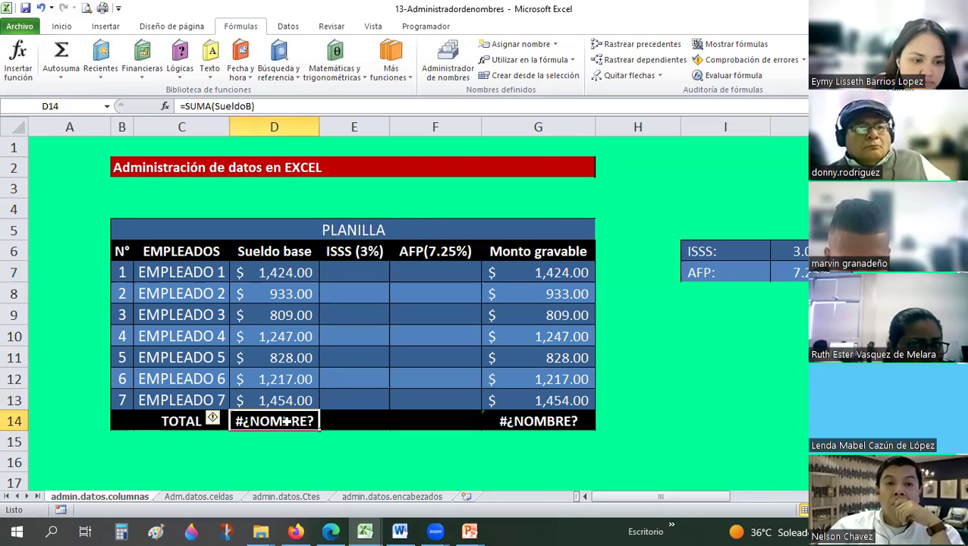
key(Delete)
key(Right)
key(Right)
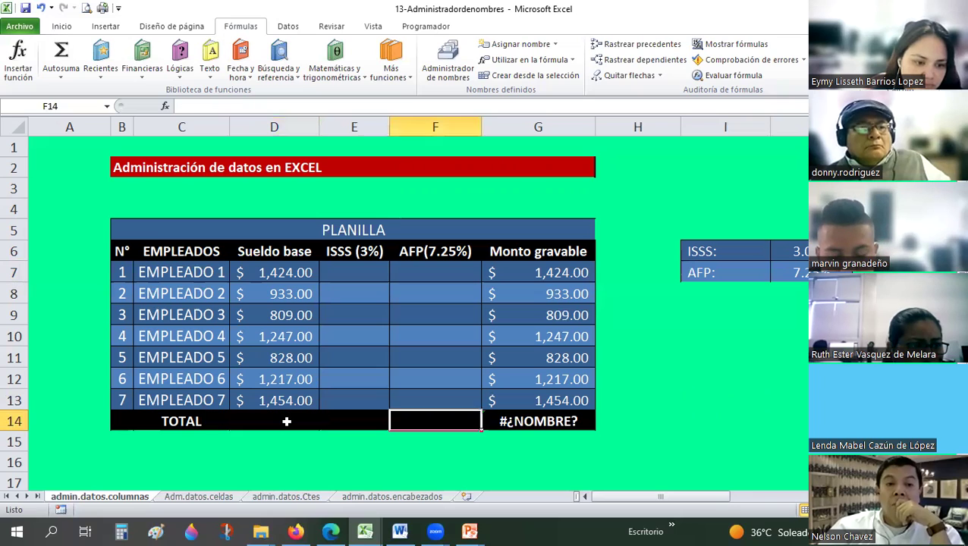
key(Right)
key(Delete)
click(287, 421)
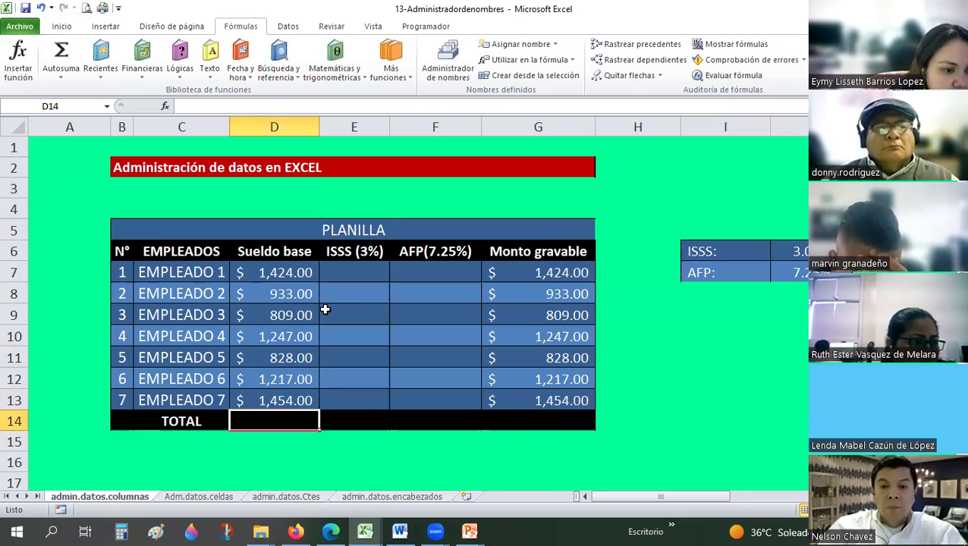
Open sueldobase in Editar nombre to review its base-salary comment and $D$7 reference.
click(322, 307)
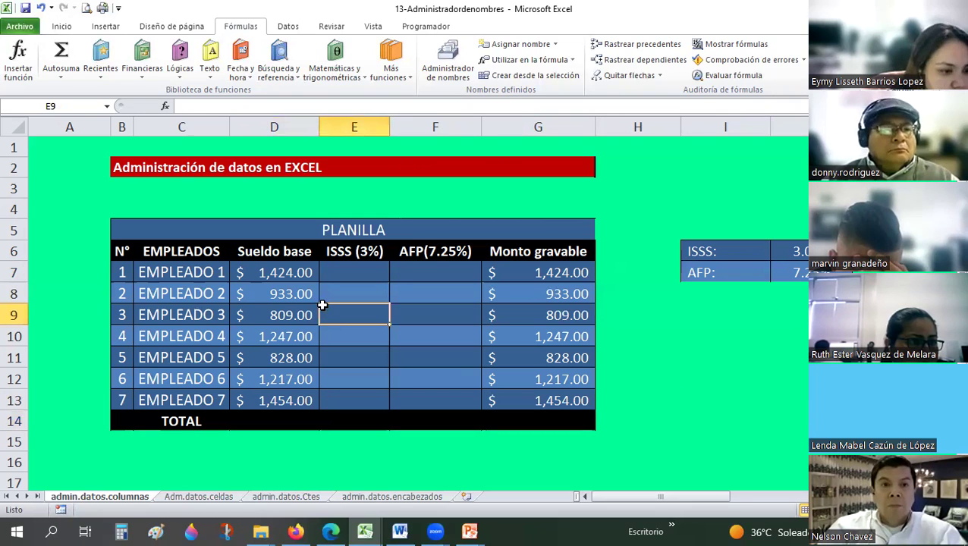
click(450, 70)
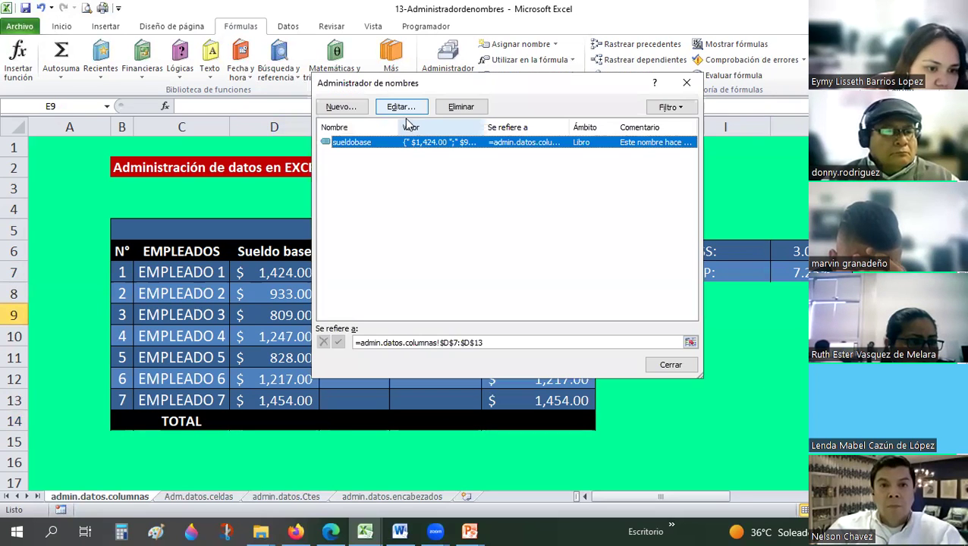
double_click(363, 145)
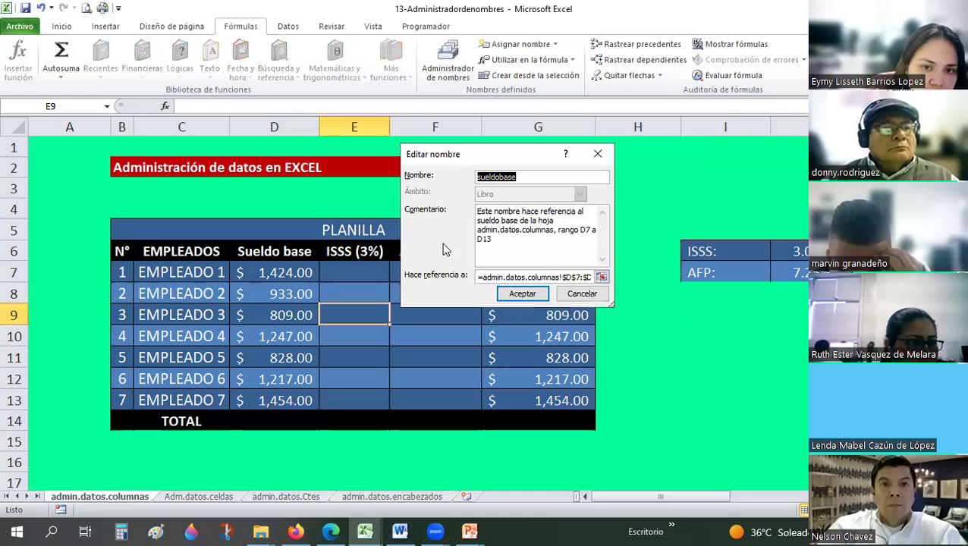
click(536, 176)
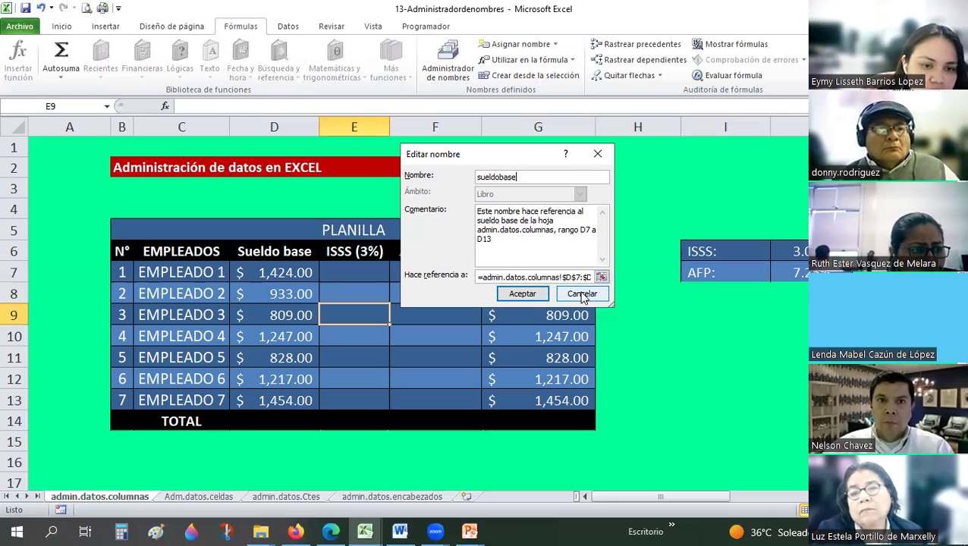
Enter =SUMA(D7:D13) in D15, totalling the Sueldo base column at $7,912.00.
key(Return)
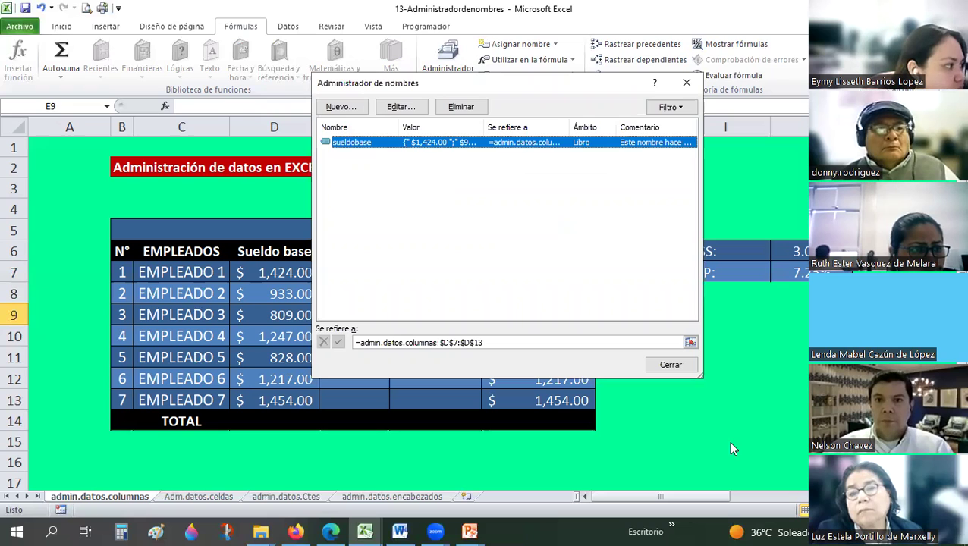
scroll(337, 391, down, 2)
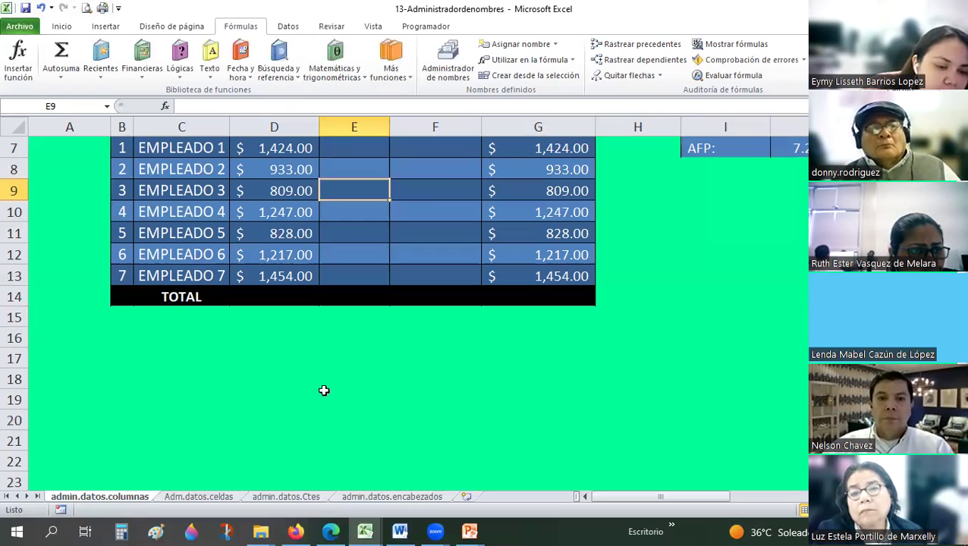
click(256, 319)
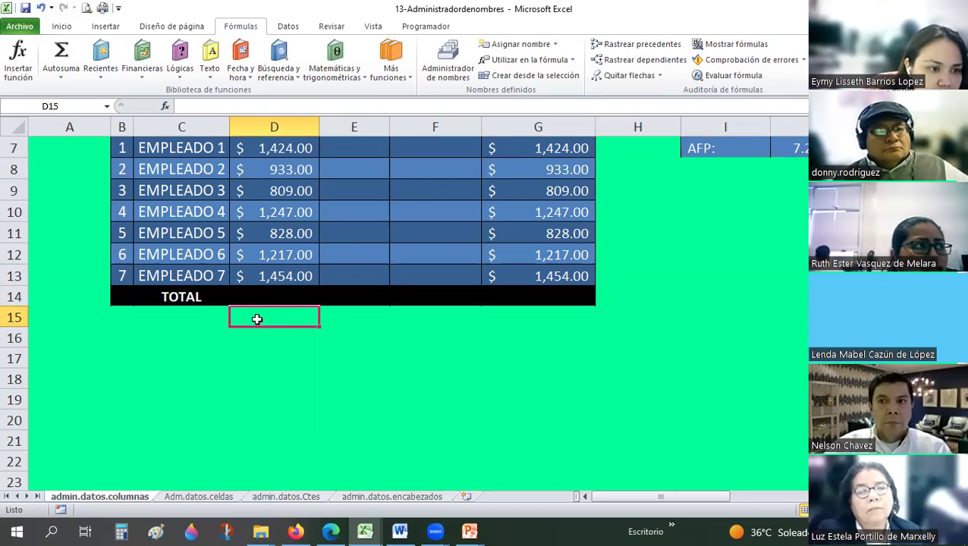
text(=)
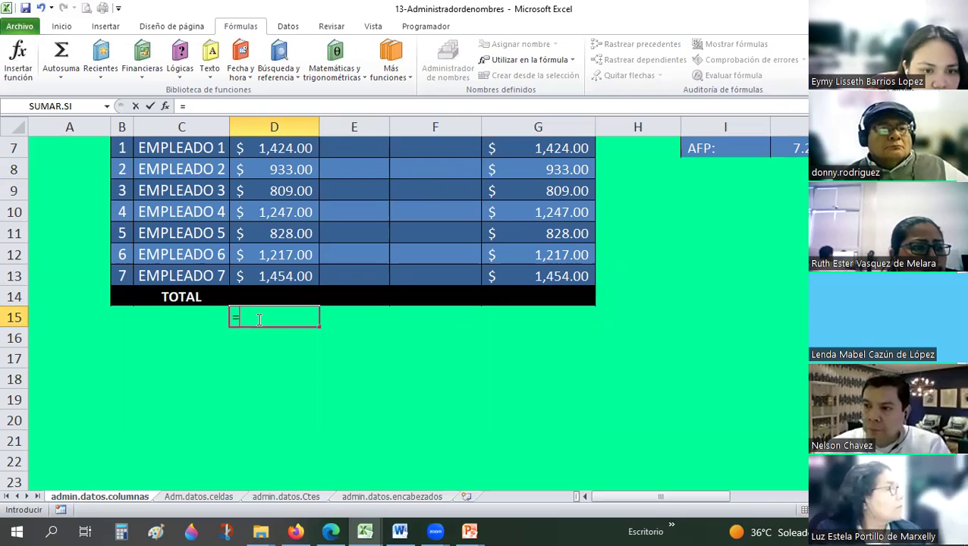
text(SUMA)
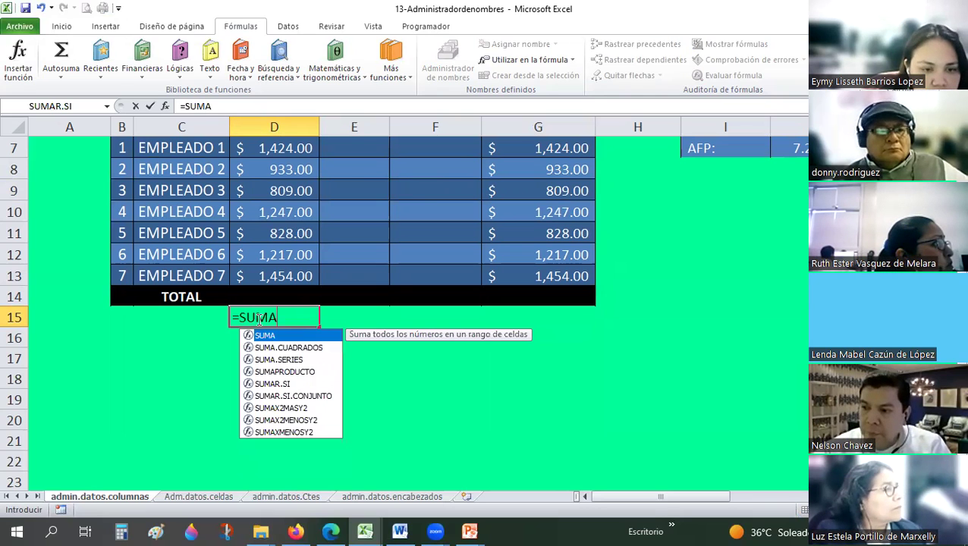
text(()
scroll(259, 319, up, 1)
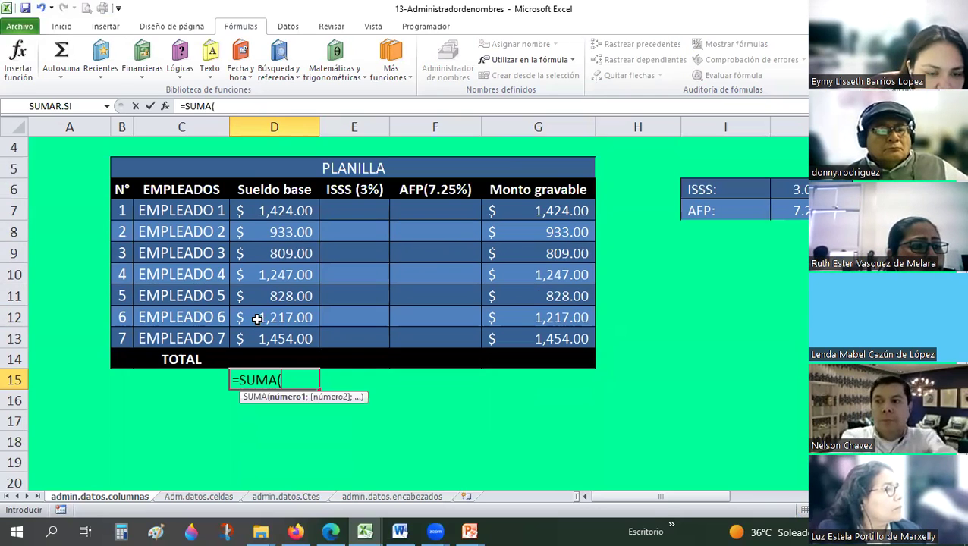
drag(292, 211, 291, 335)
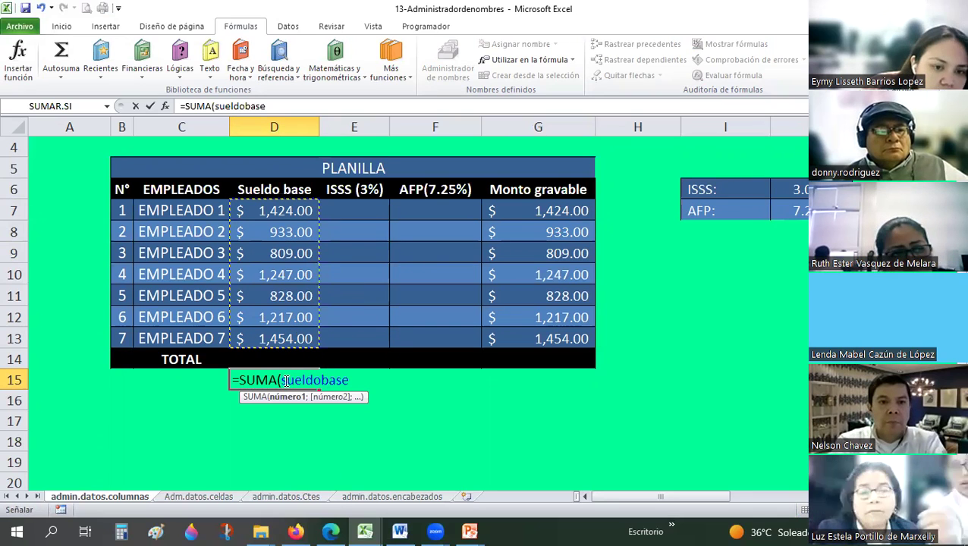
drag(283, 381, 359, 381)
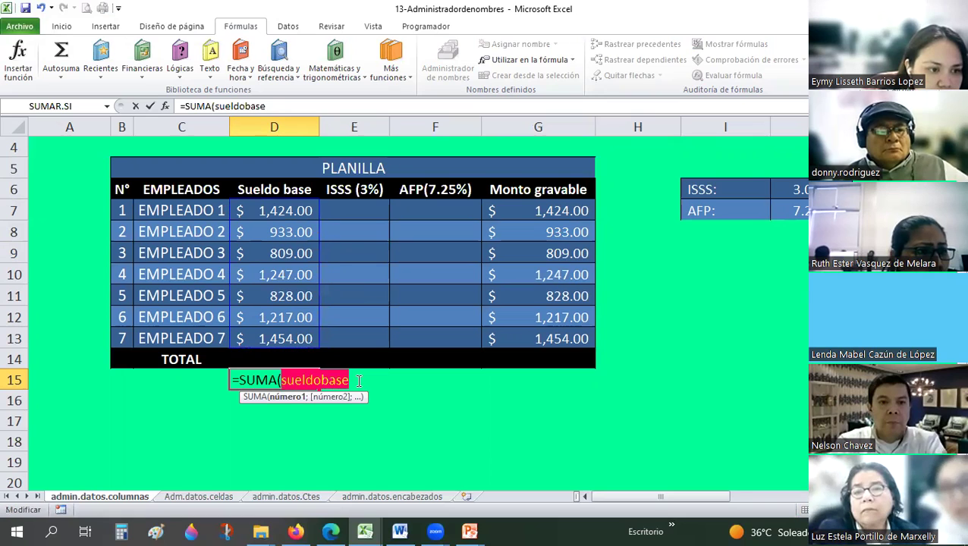
text(D7)
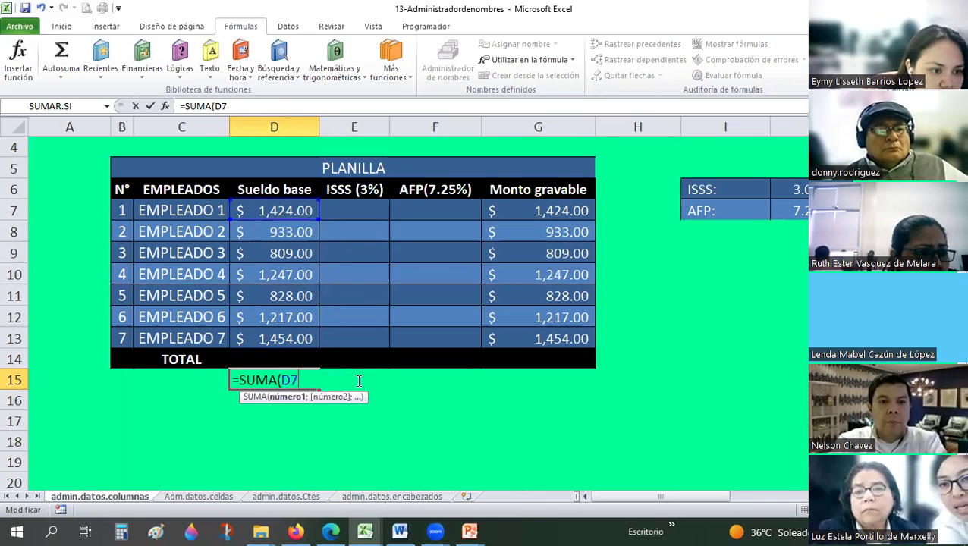
text(:D13)
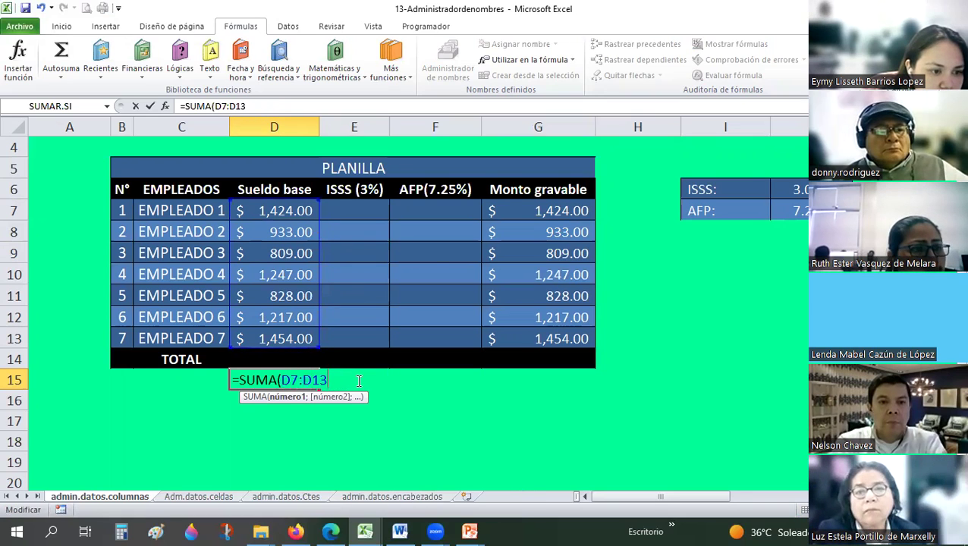
text())
key(Return)
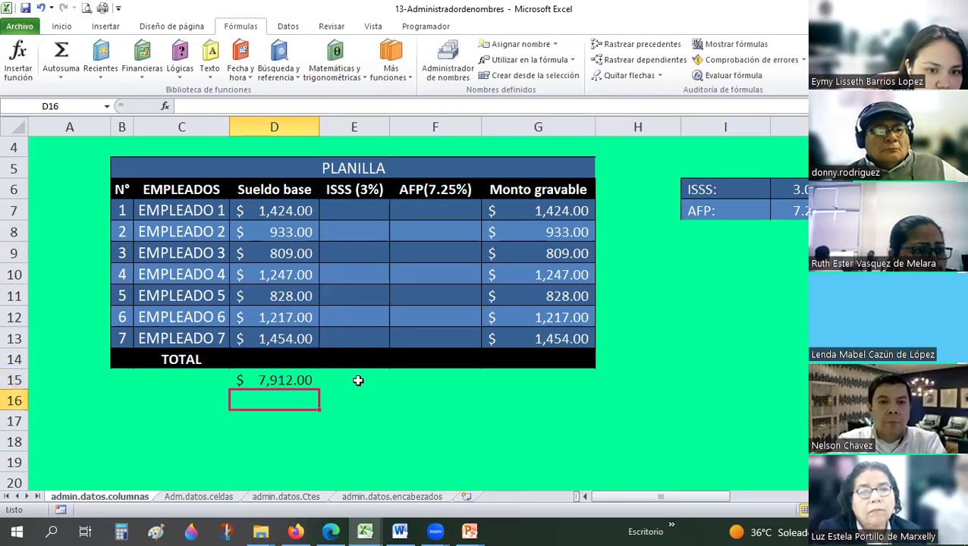
key(Up)
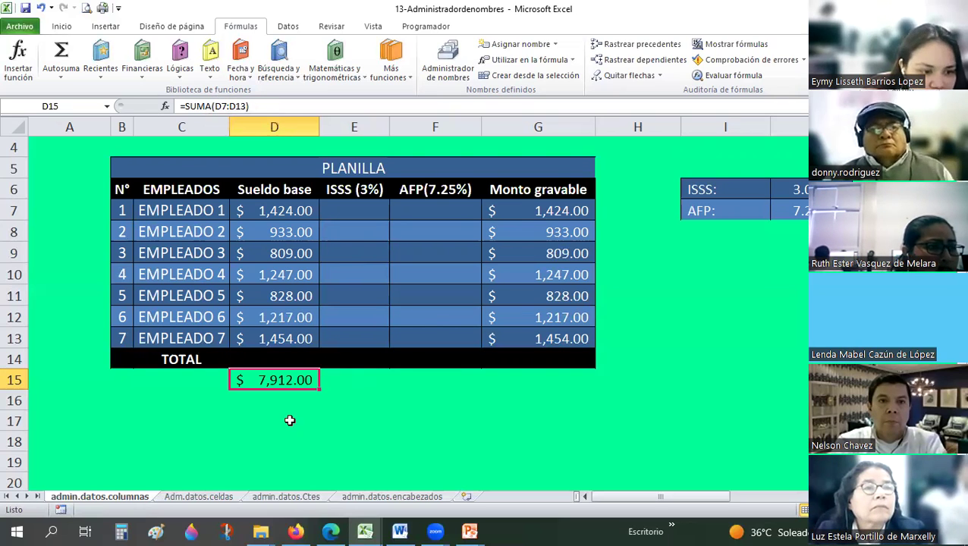
Enter =SUMA(sueldobase) in D14, giving a $7,912.00 total.
click(268, 355)
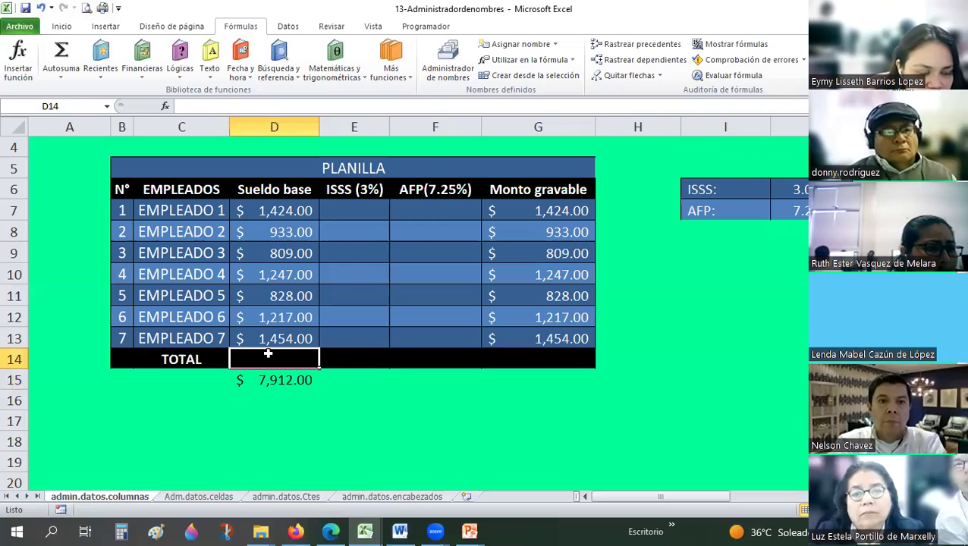
text(=)
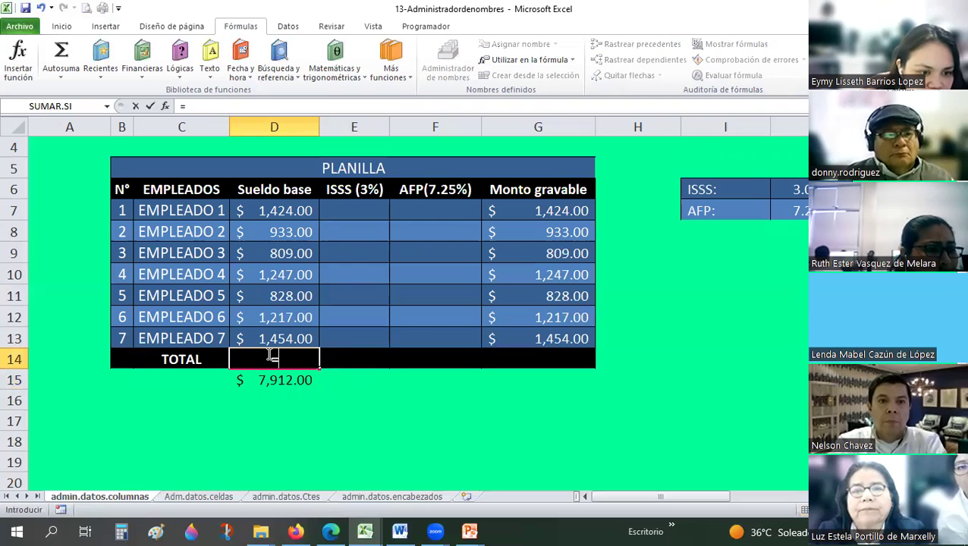
text(SU)
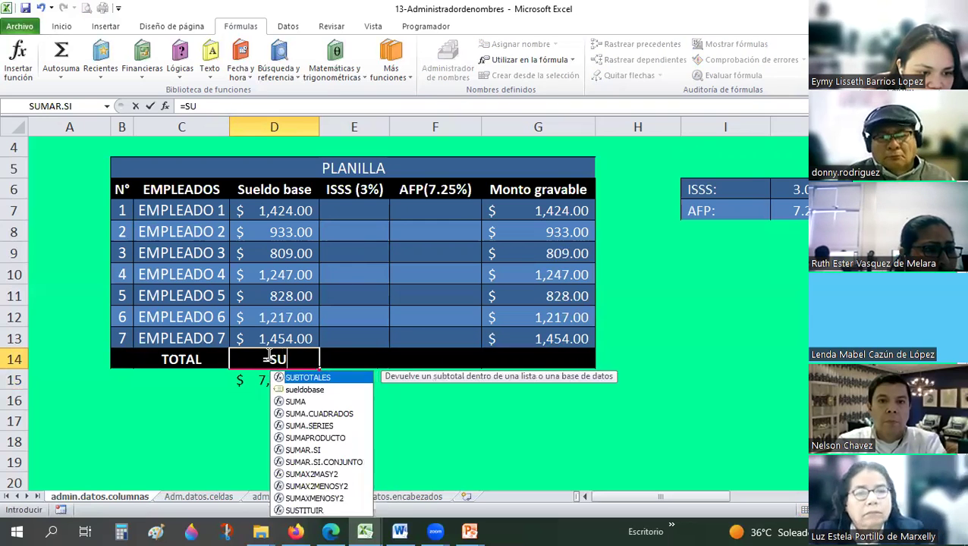
text(MA()
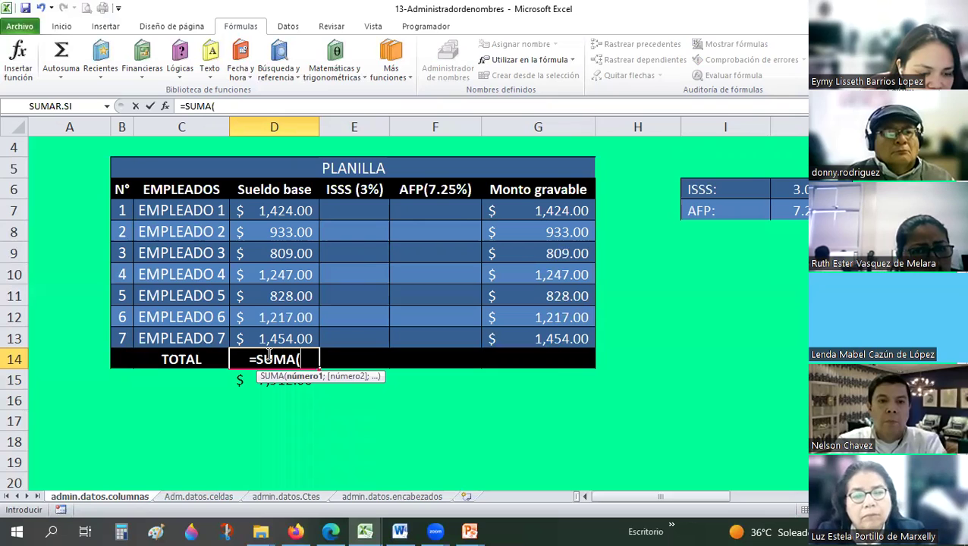
text(SUE)
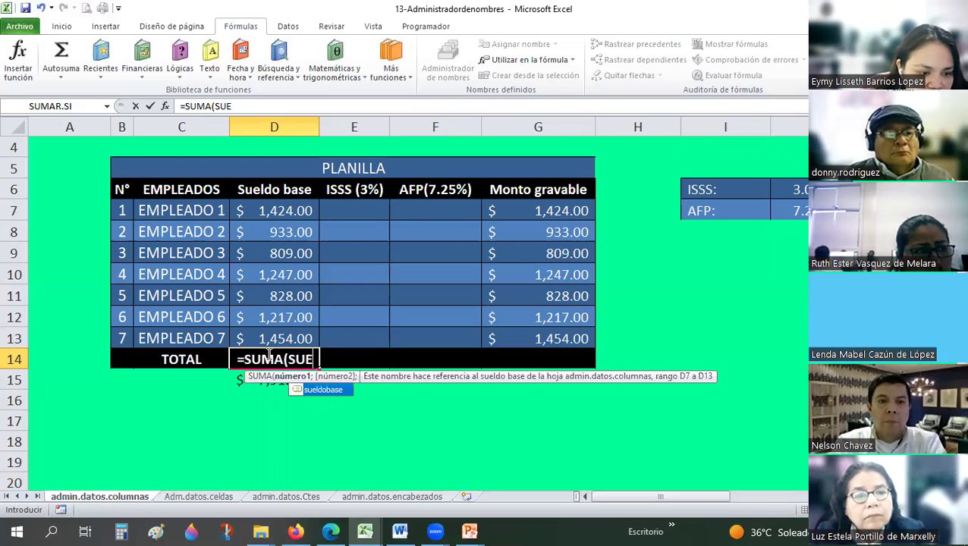
double_click(337, 390)
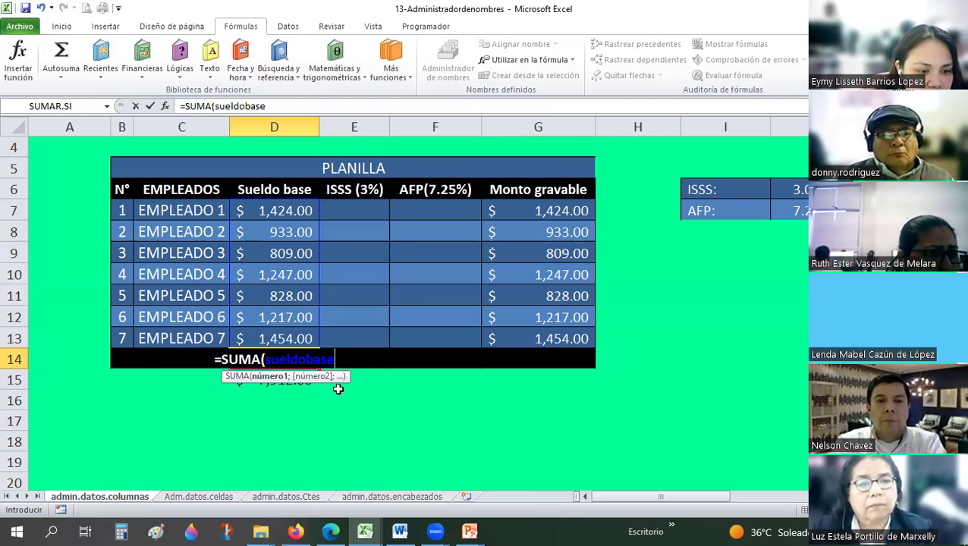
key(Return)
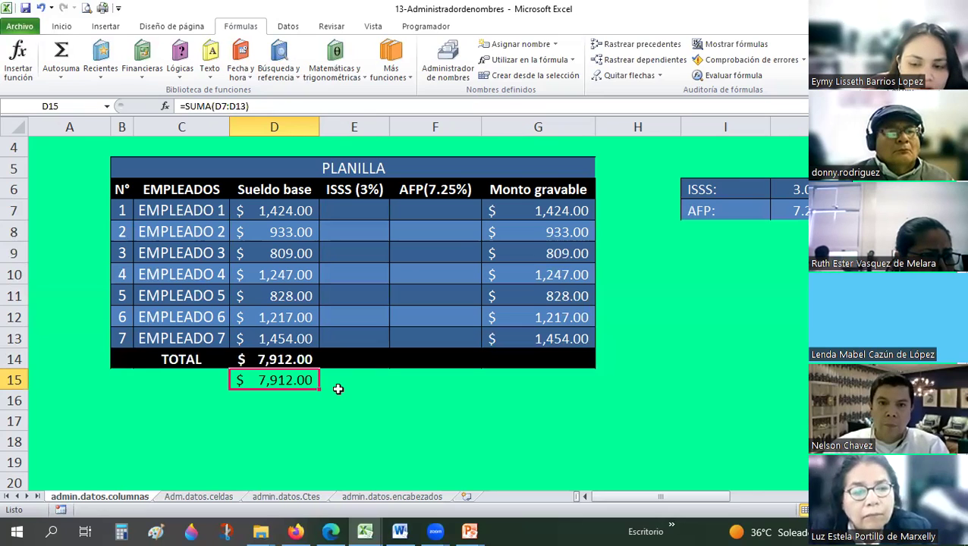
click(291, 352)
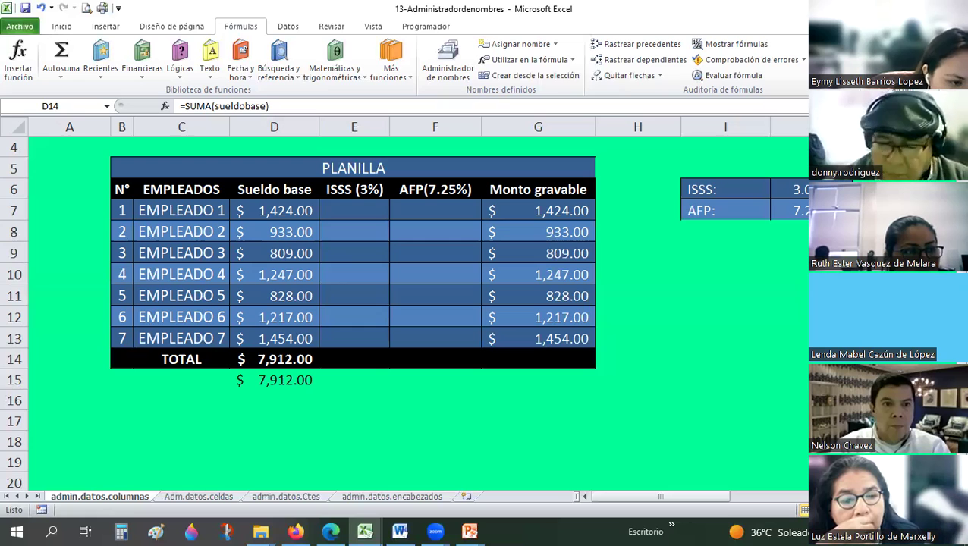
key(alt+Tab)
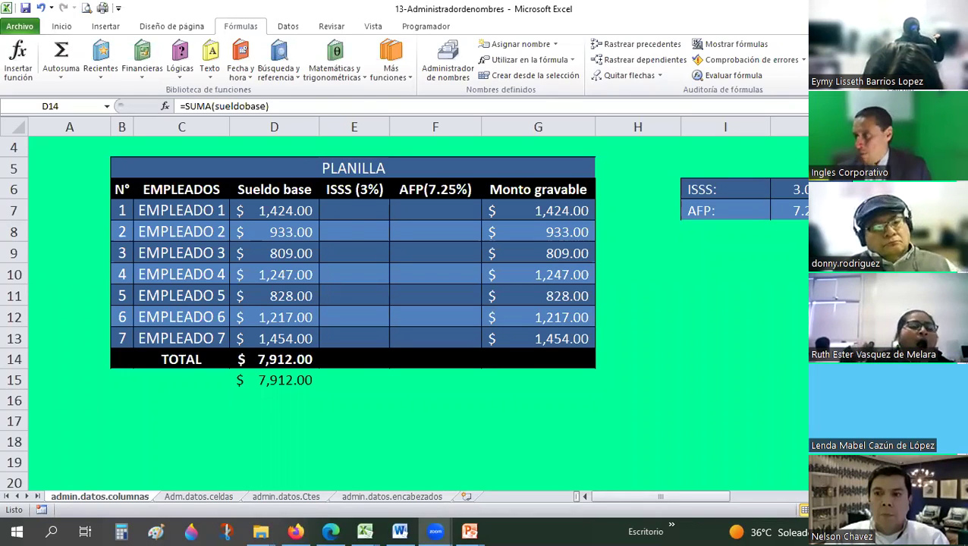
key(alt+Tab)
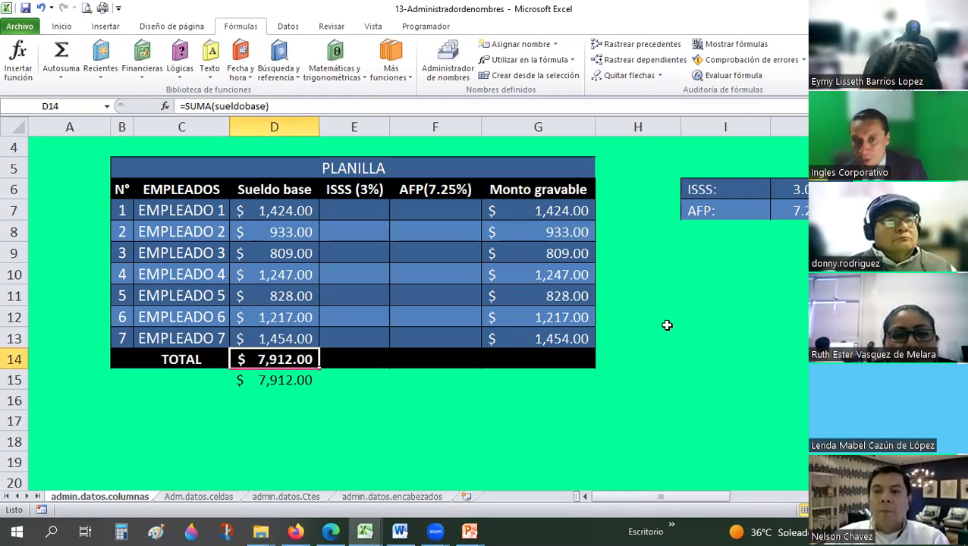
Add the name MONTOGRAVABLE referring to admin.datos.columnas!$G$7:$G$13, then close the name manager.
click(557, 360)
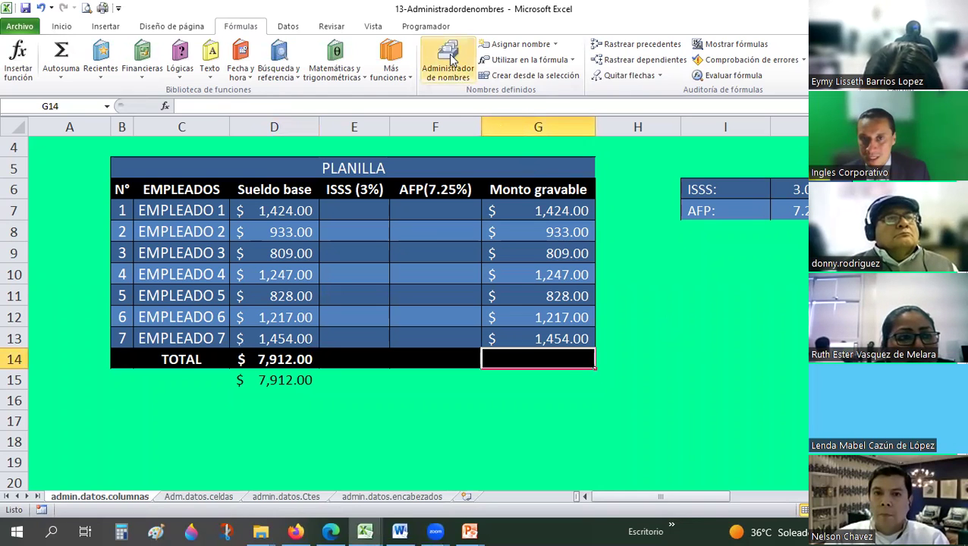
click(450, 67)
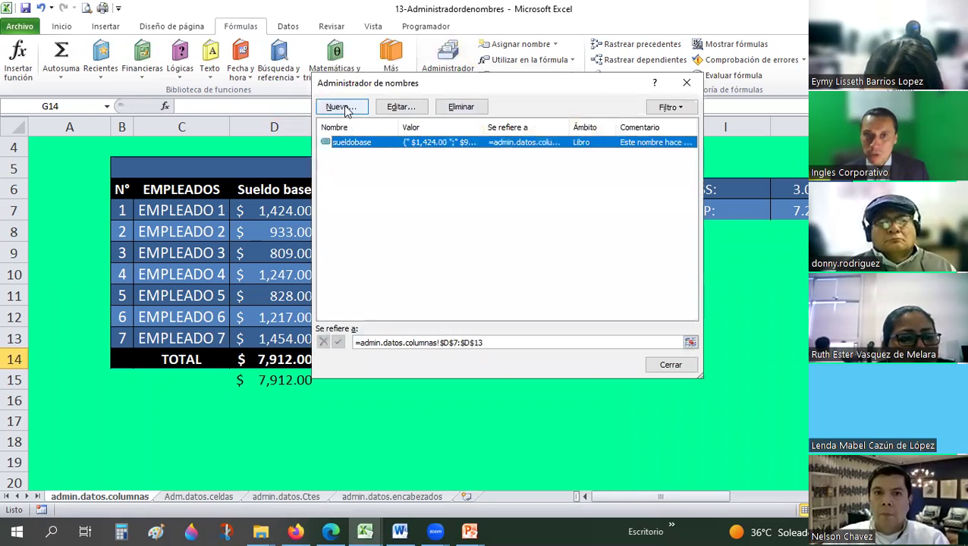
click(343, 108)
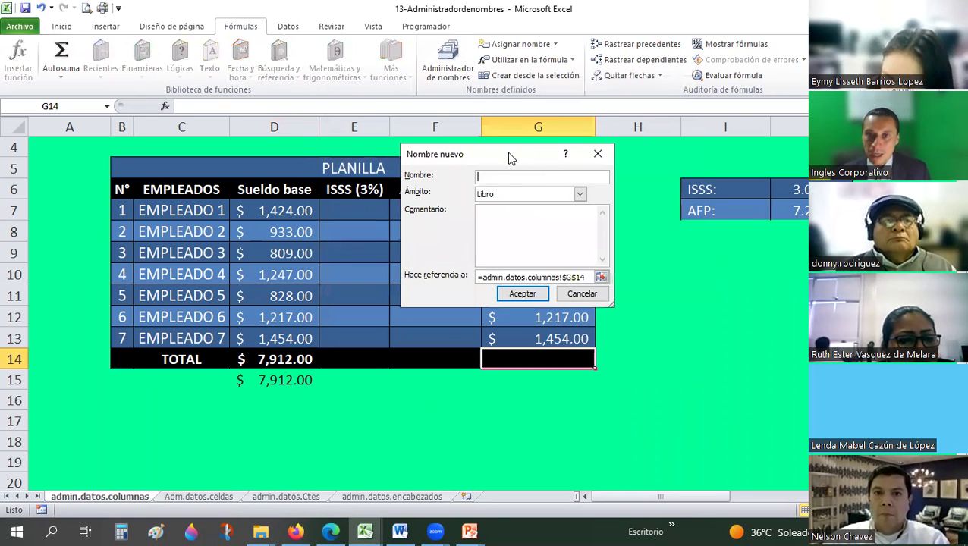
drag(508, 154, 804, 206)
text(MONT)
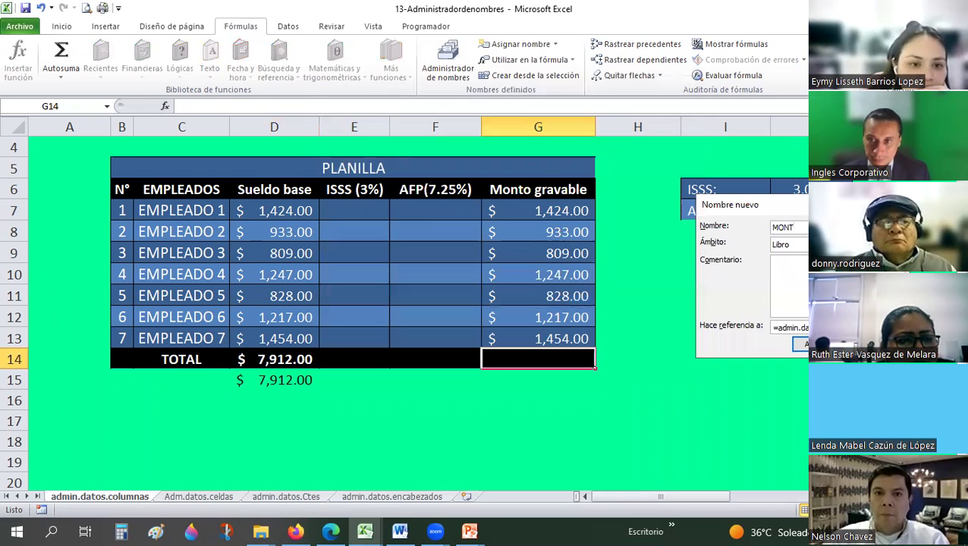
text(OGR)
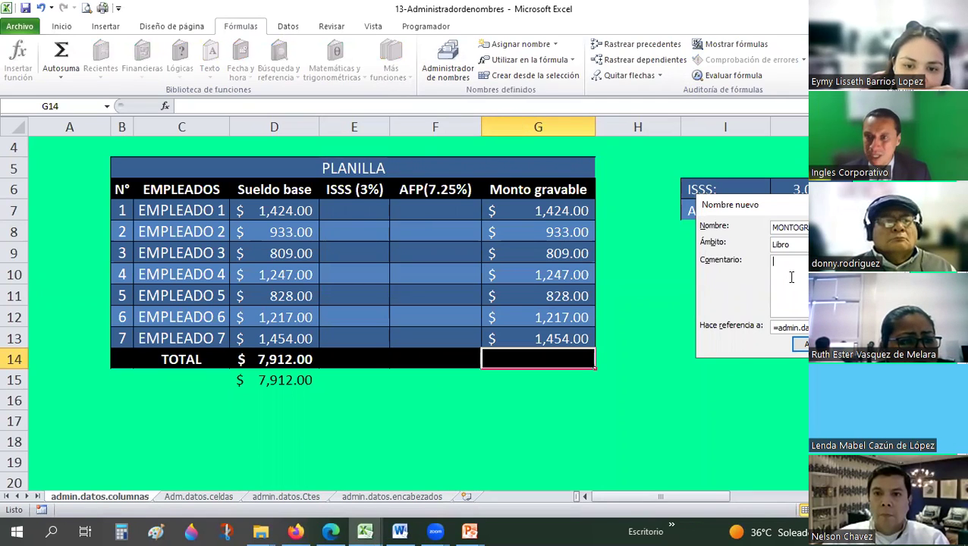
click(790, 327)
click(599, 272)
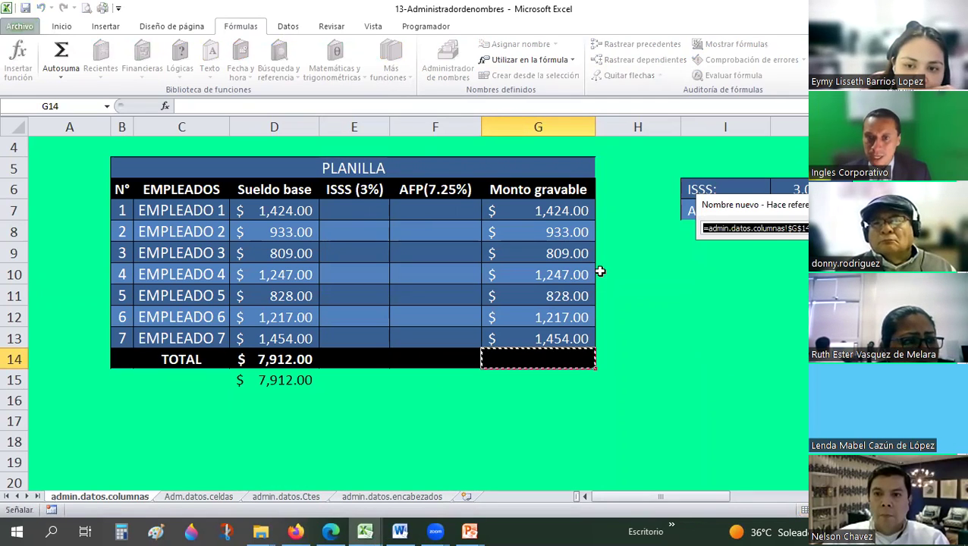
drag(569, 211, 567, 339)
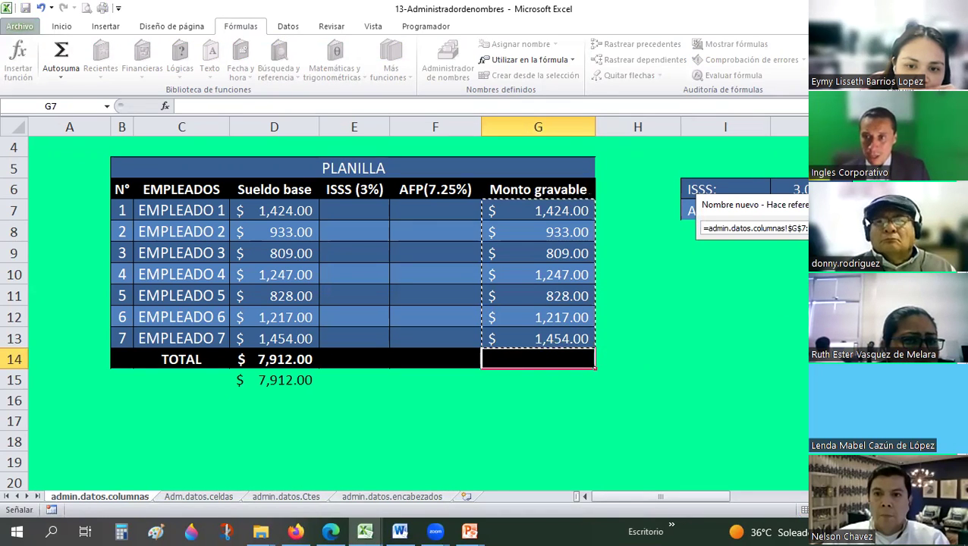
key(Return)
key(Return)
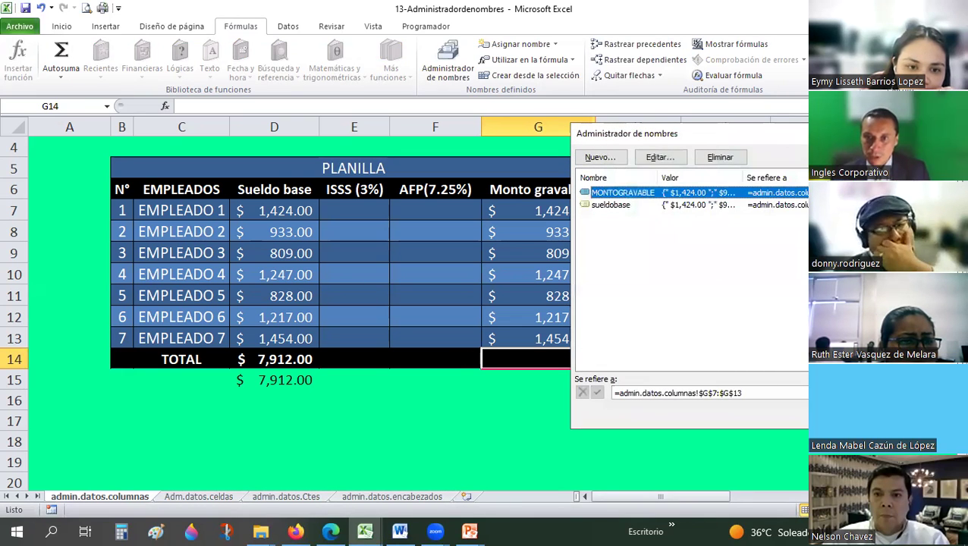
key(Escape)
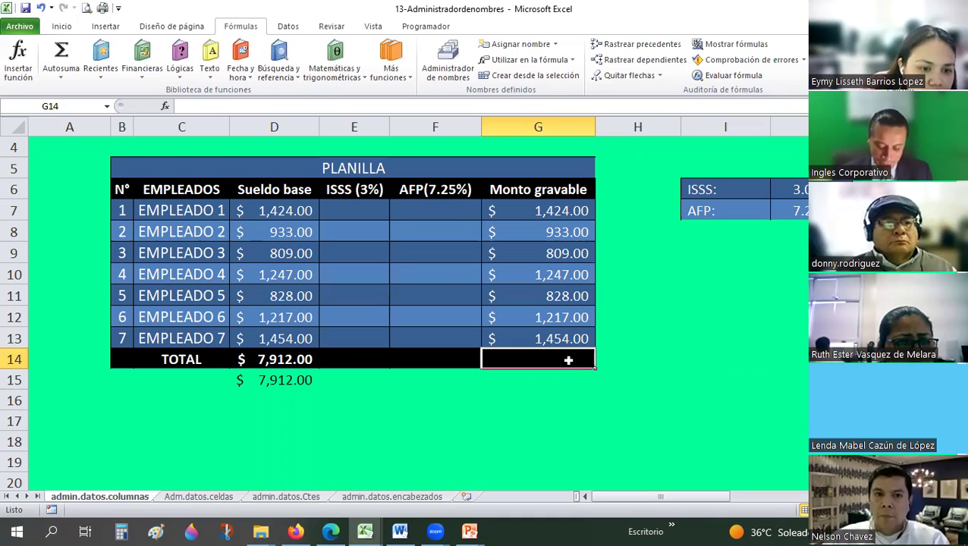
Enter =SUMA(MONTOGRAVABLE in G14, picking the name from autocomplete.
text(=SUMA()
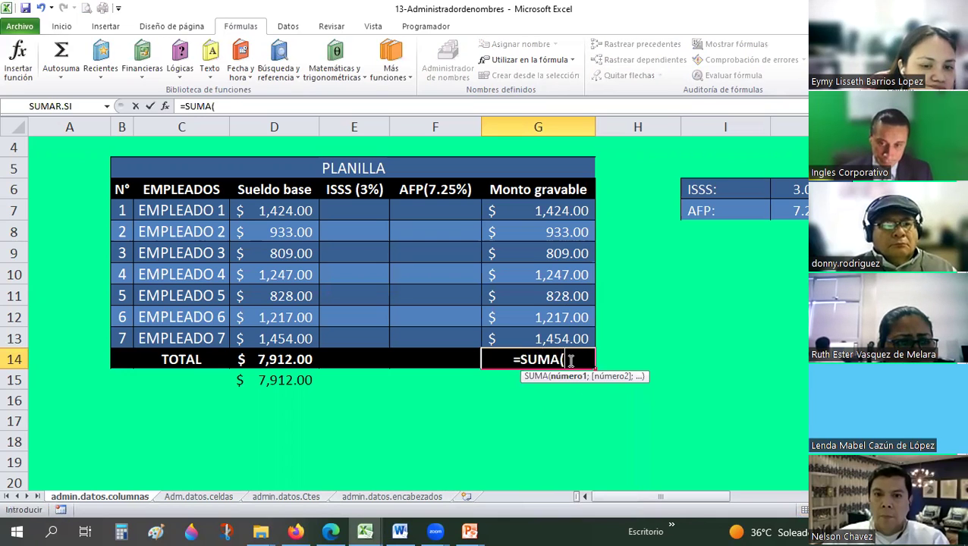
text(MO)
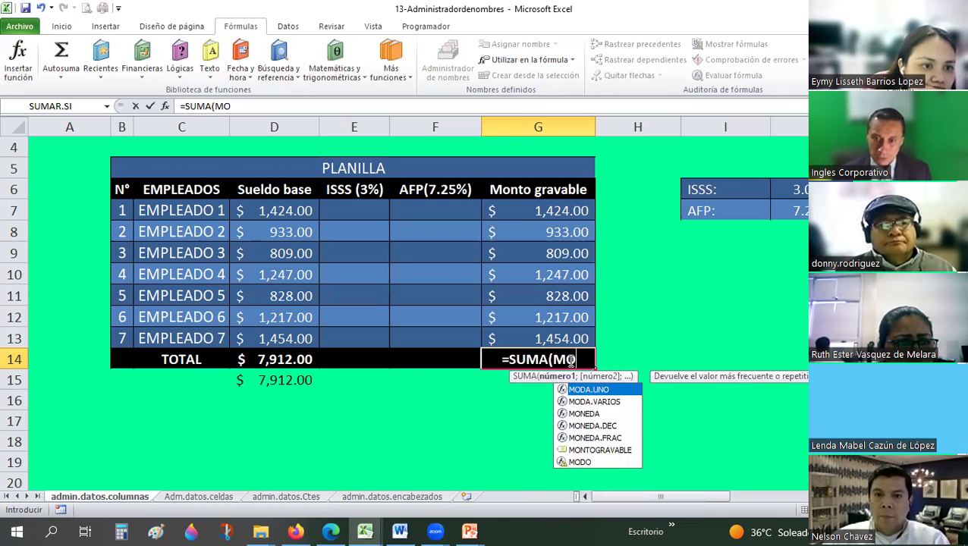
text(NT)
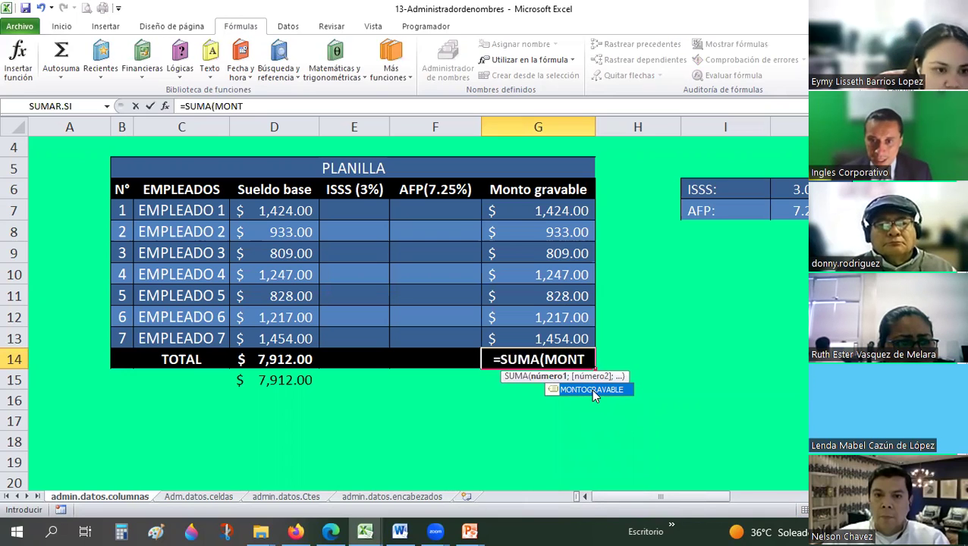
double_click(592, 391)
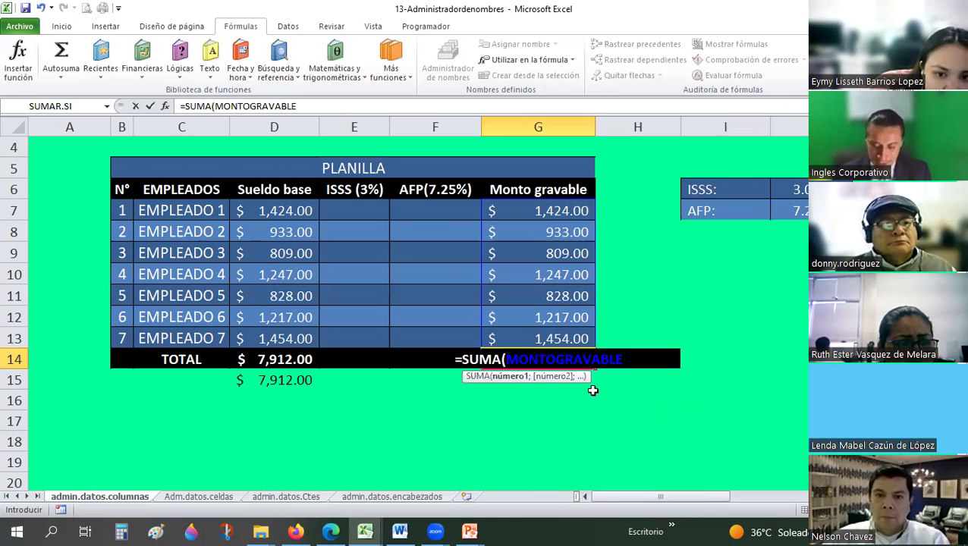
key(Return)
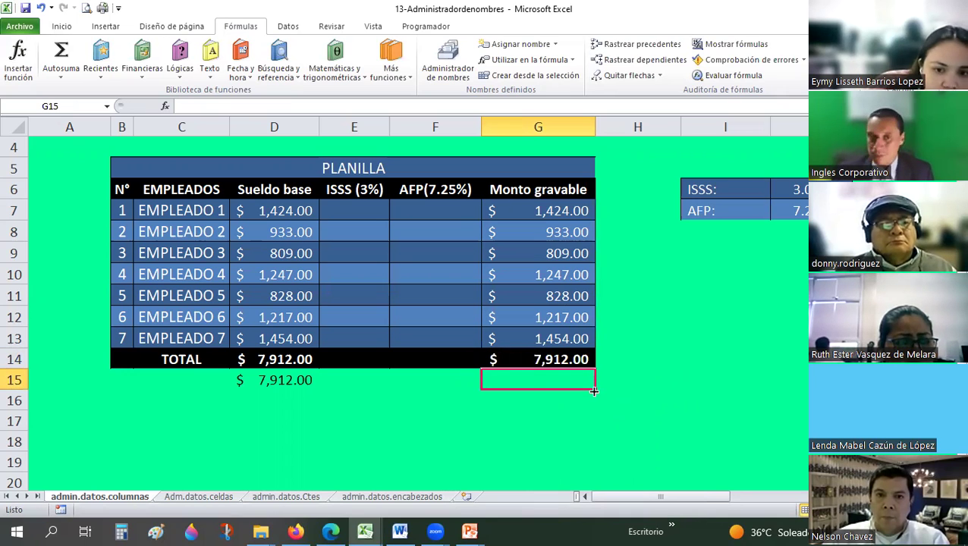
Remove the MONTOGRAVABLE name in the Name Manager, confirming the deletion.
click(575, 228)
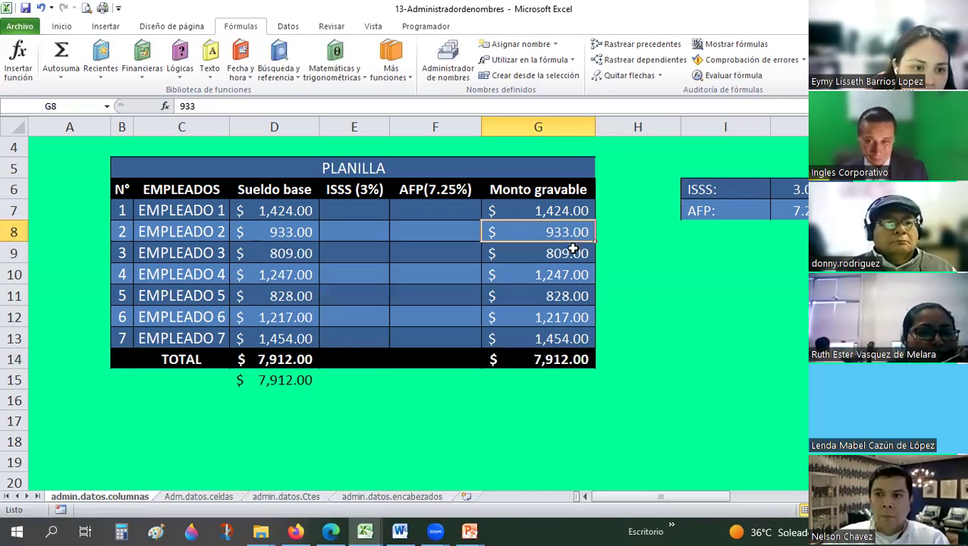
click(453, 69)
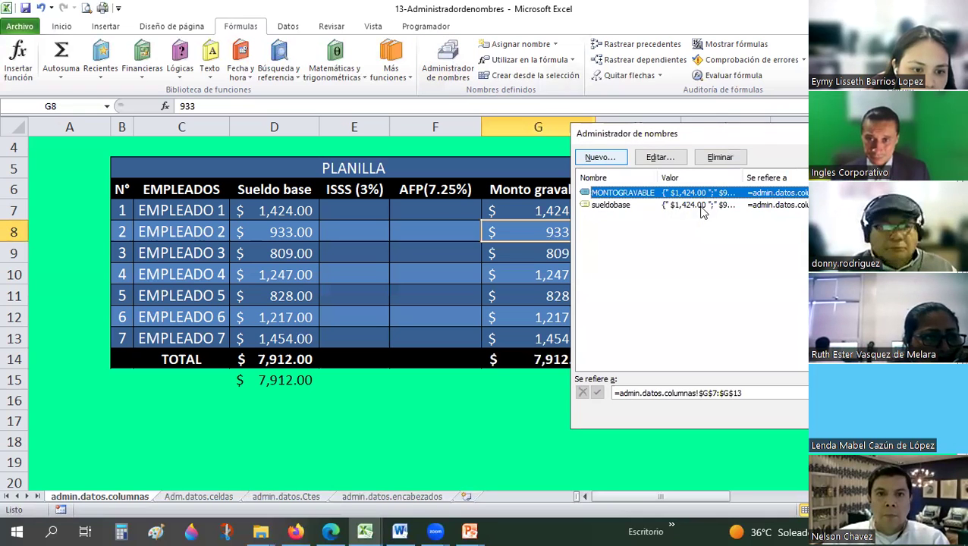
click(725, 159)
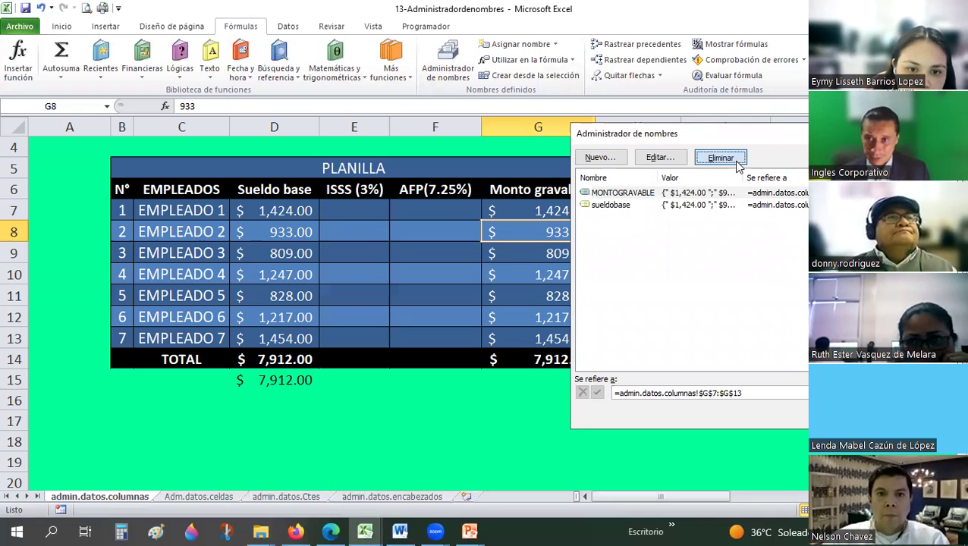
click(451, 303)
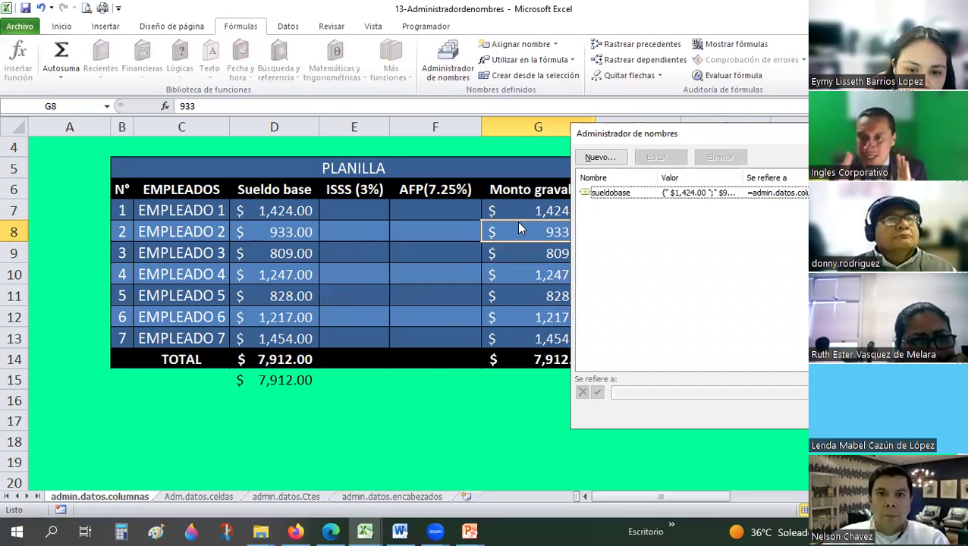
Create a new name montogravable and select cells G7:G13 as its reference.
click(605, 165)
text(montog)
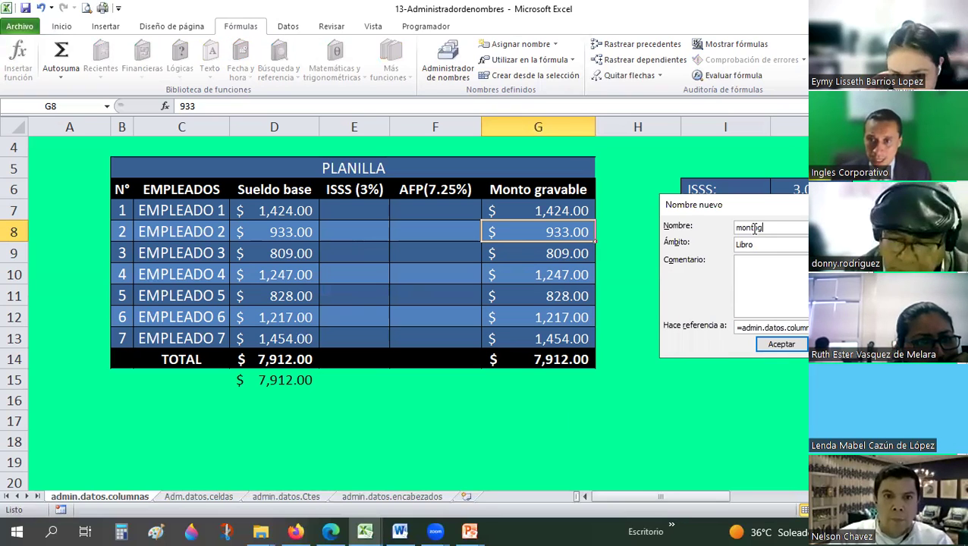
text(ravable)
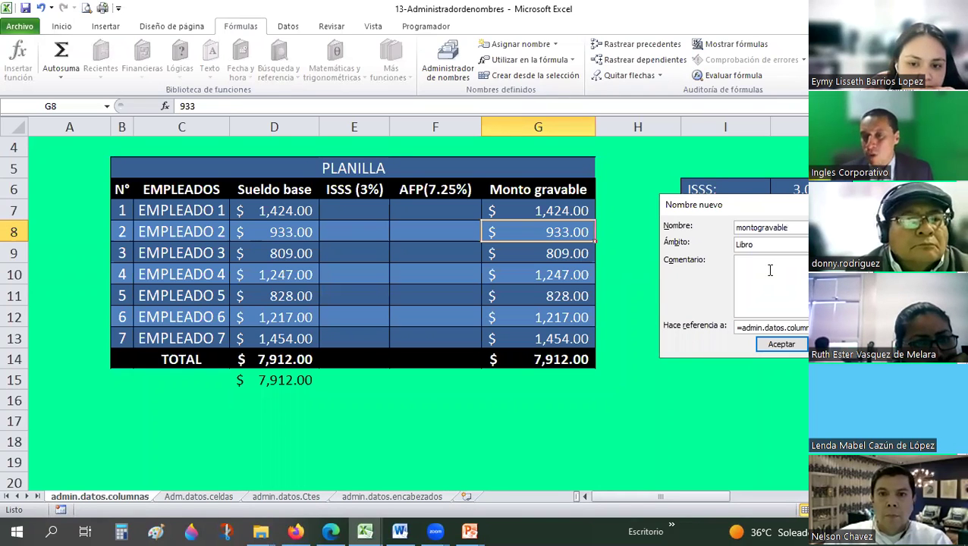
click(747, 326)
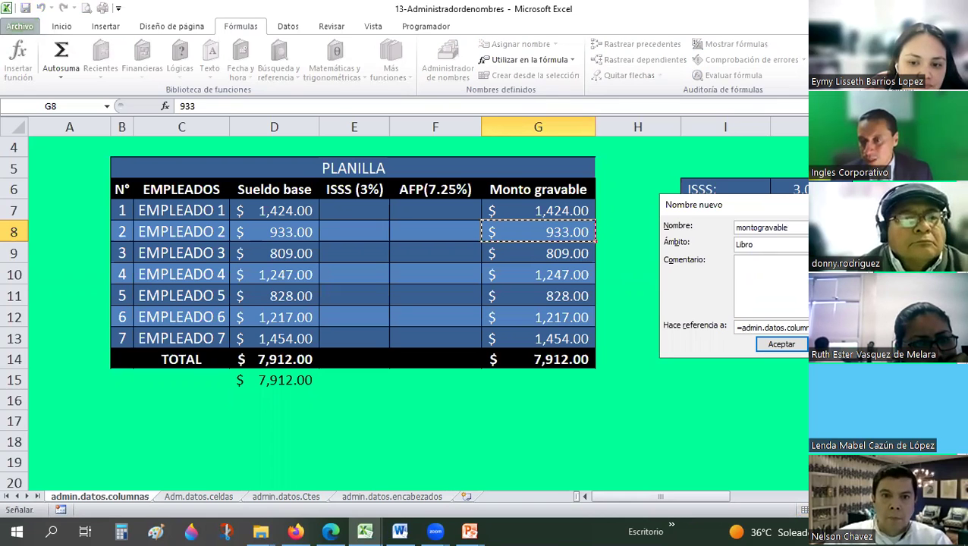
click(576, 211)
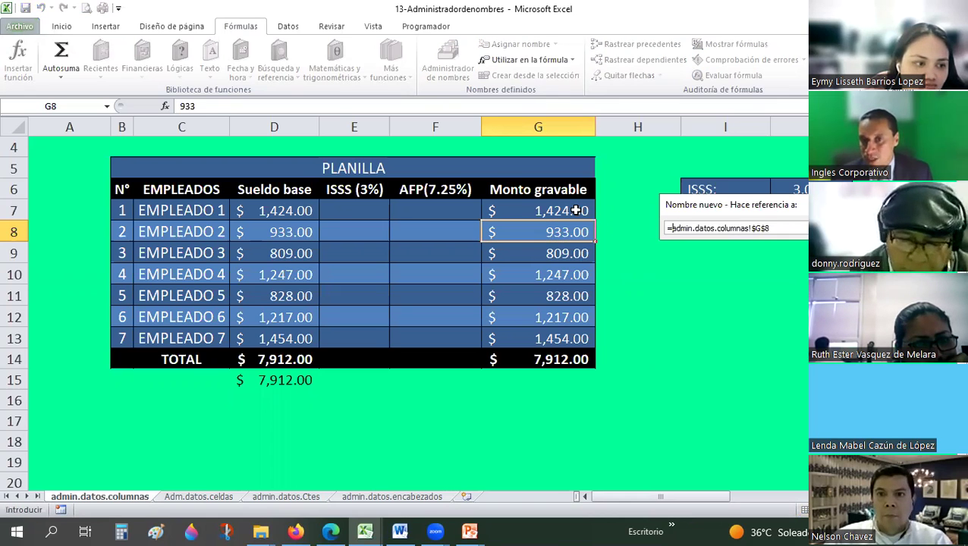
drag(576, 211, 568, 339)
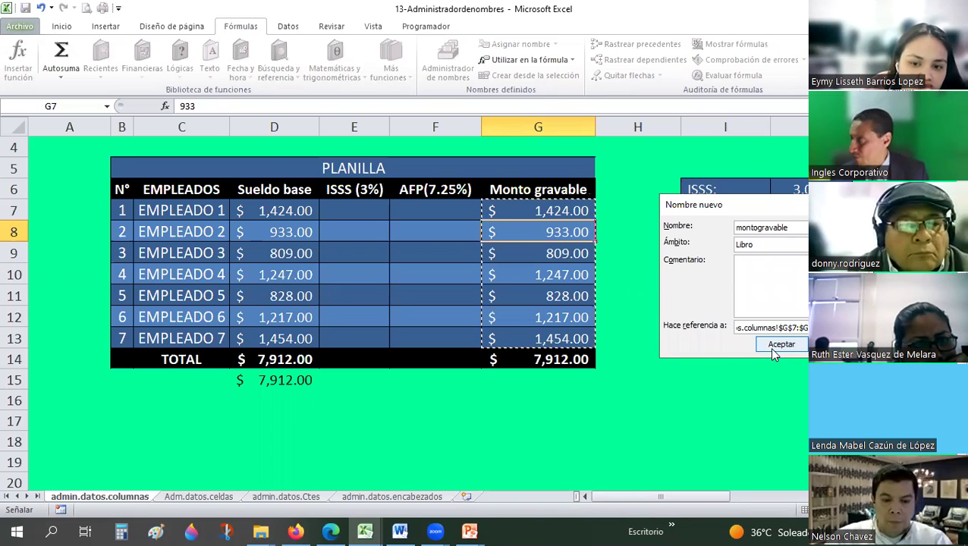
click(773, 350)
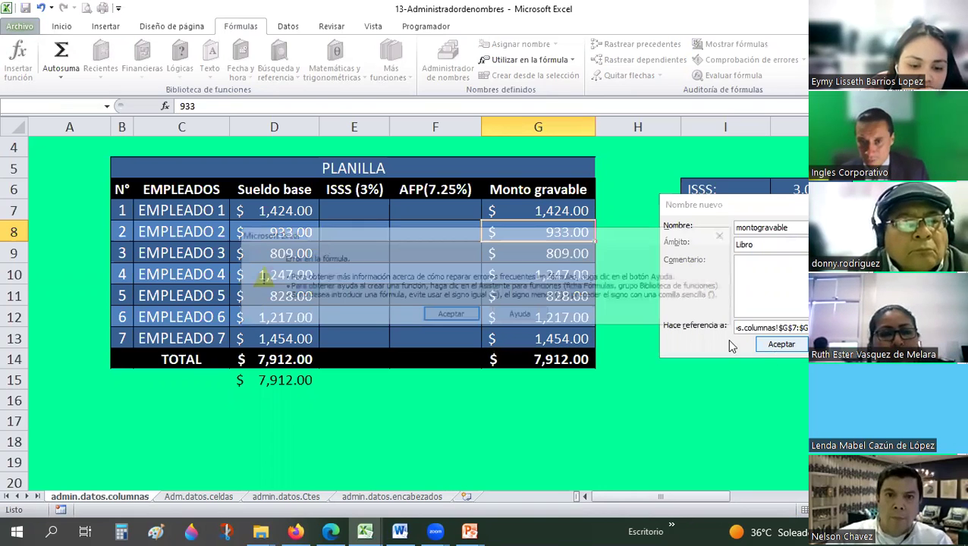
Clear the faulty reference and reselect G7:G13 to save the montogravable name.
key(Return)
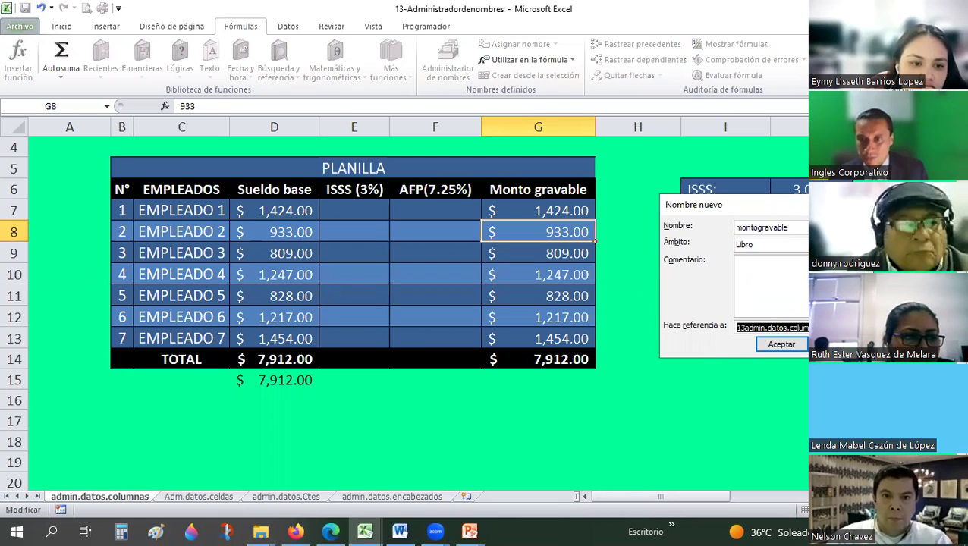
click(842, 328)
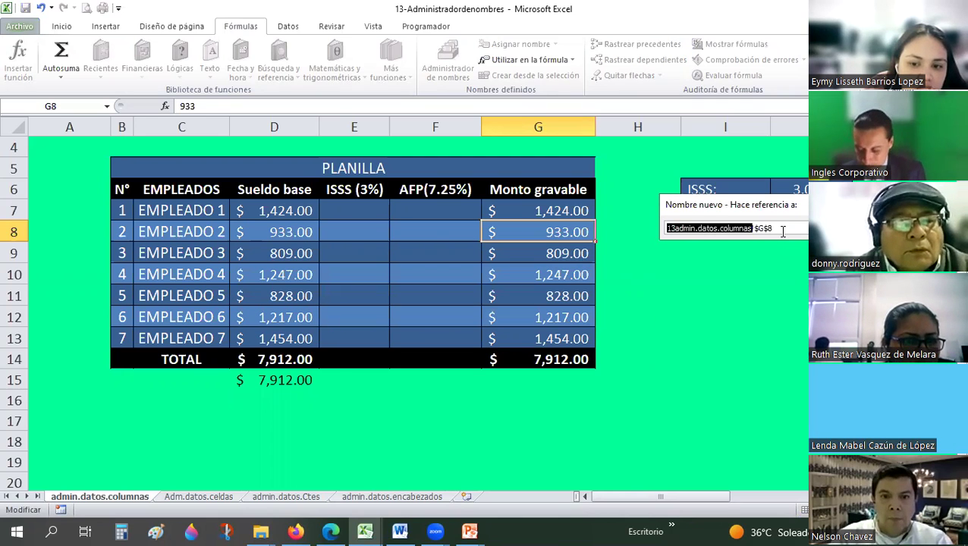
click(783, 230)
text(7:!$G$)
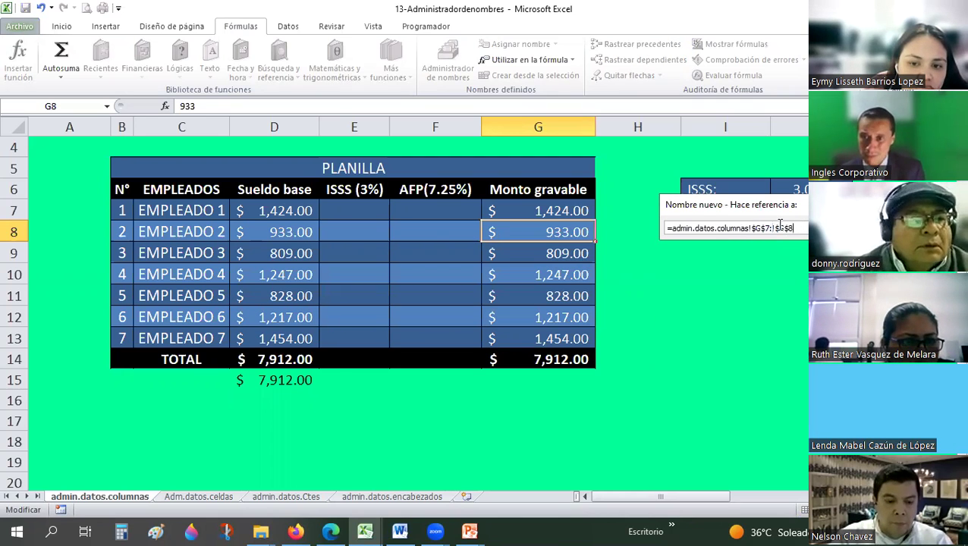
double_click(749, 227)
key(Delete)
key(Return)
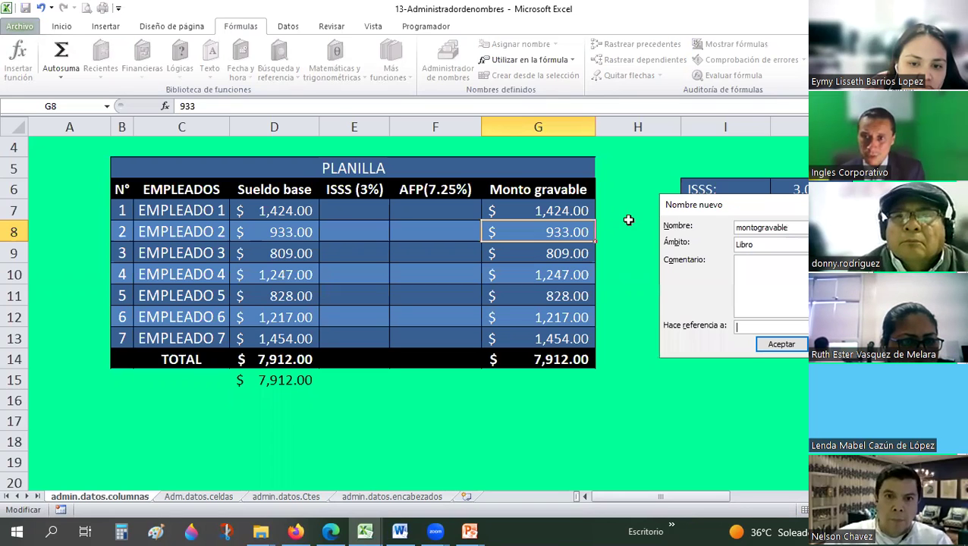
drag(540, 211, 551, 339)
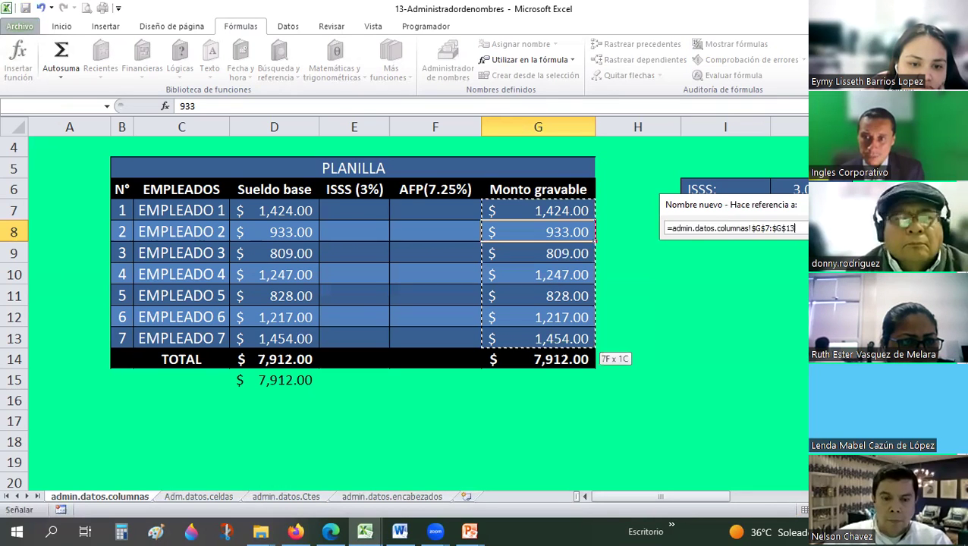
key(Return)
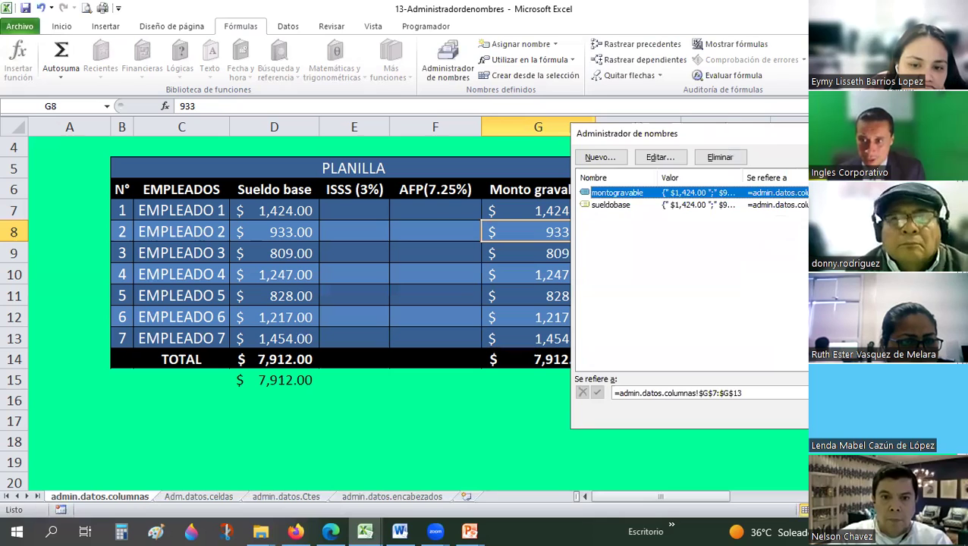
Replace G14's formula with =SUMA(montogravable), giving $7,912.00.
key(Escape)
click(581, 361)
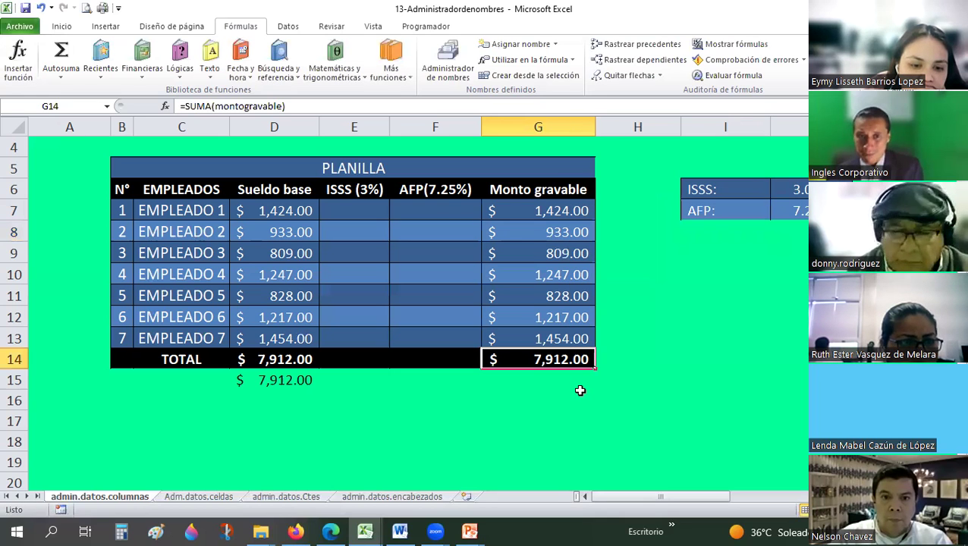
key(Delete)
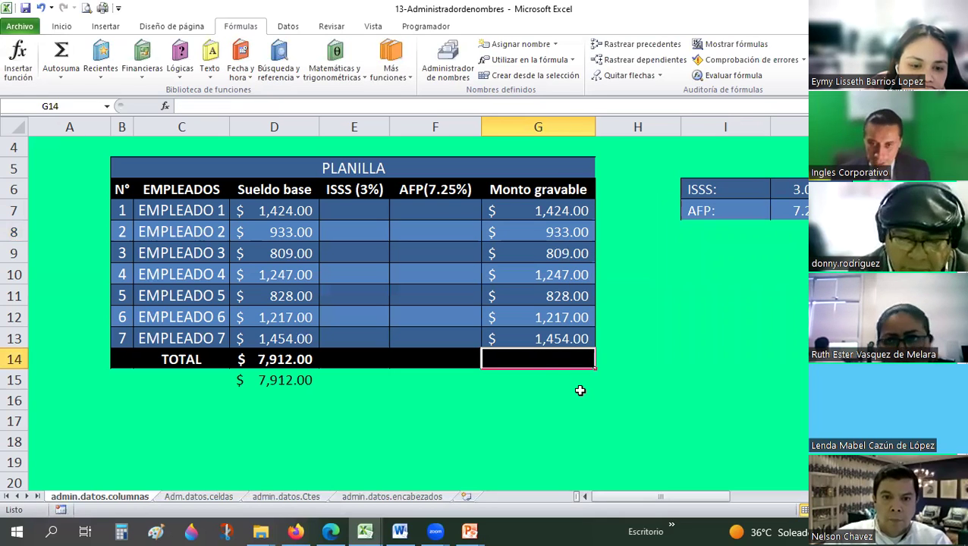
text(=su)
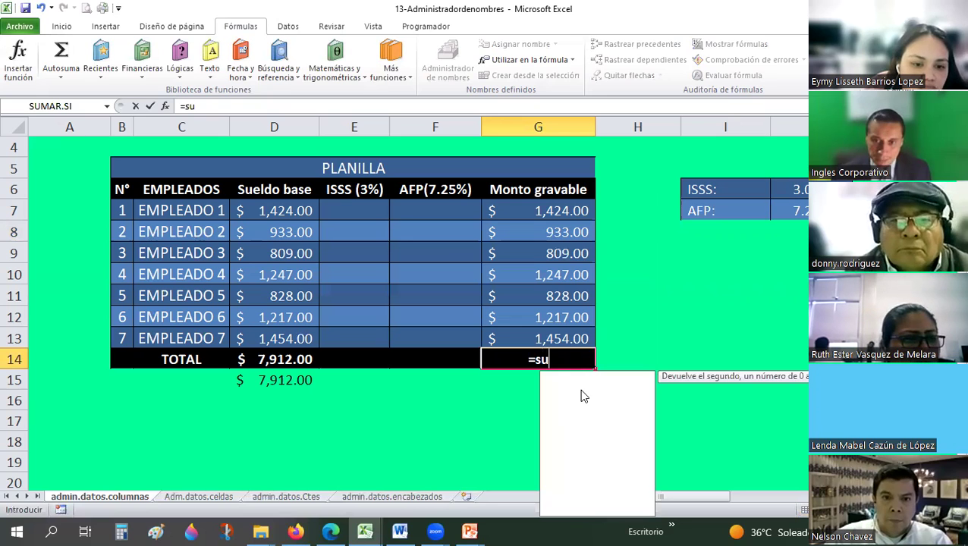
text(ma()
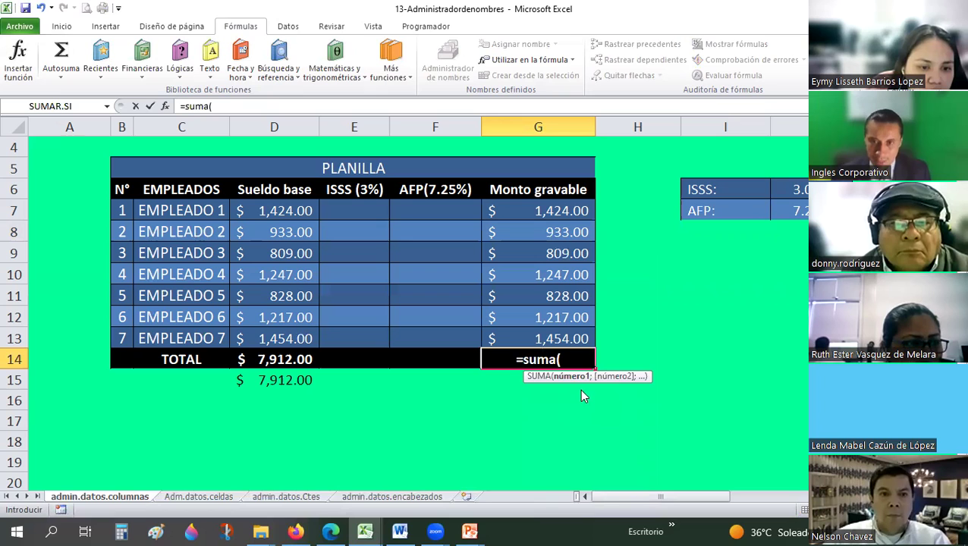
text(monto)
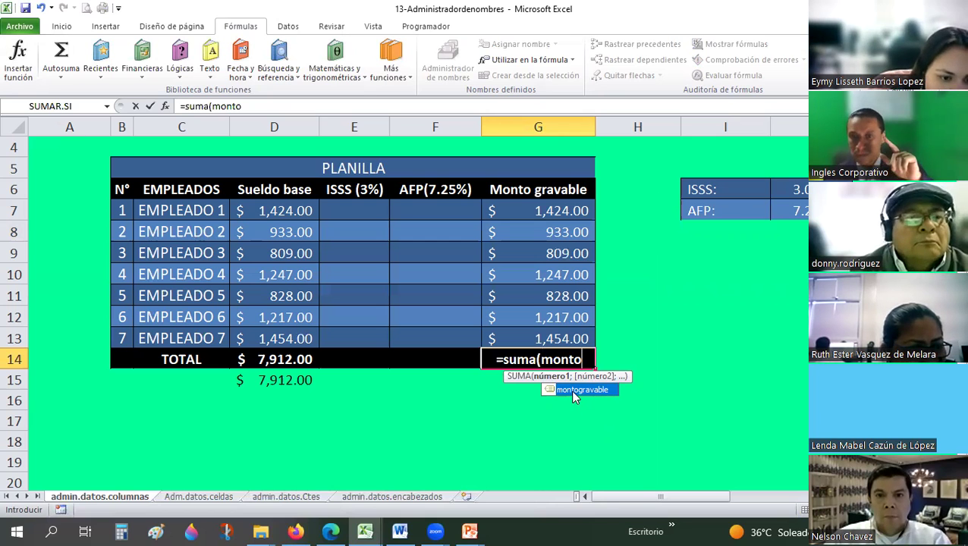
double_click(571, 390)
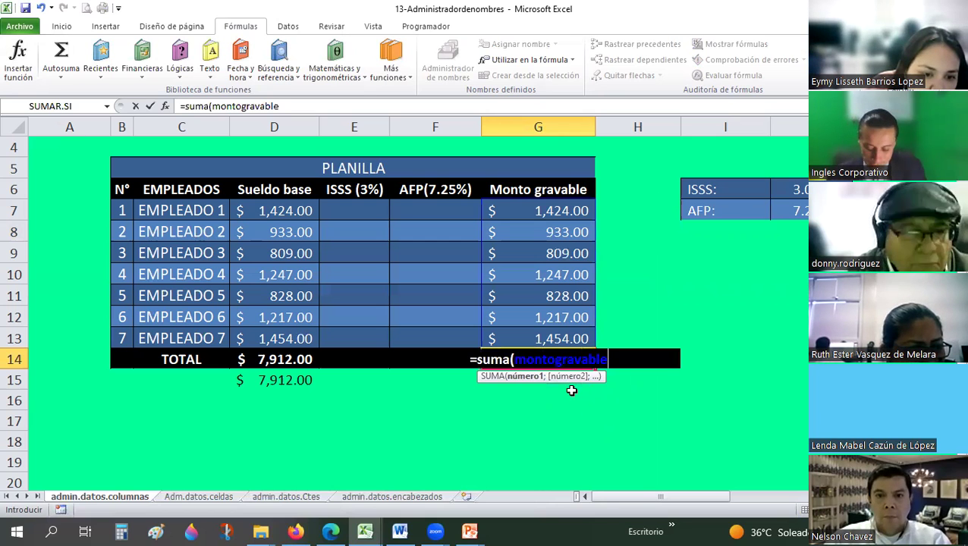
text())
key(Return)
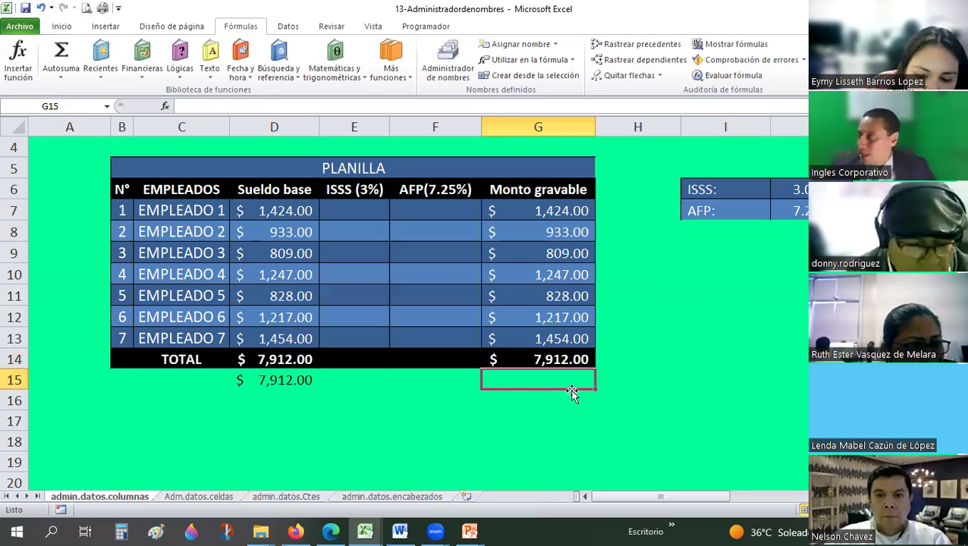
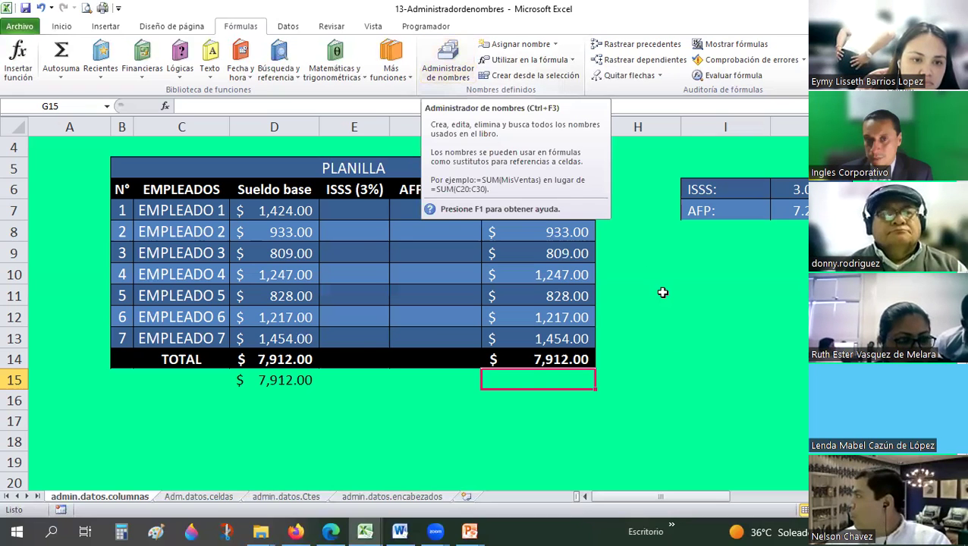
Review the workbook's defined names list, then return to the sheet at cell G17.
click(637, 296)
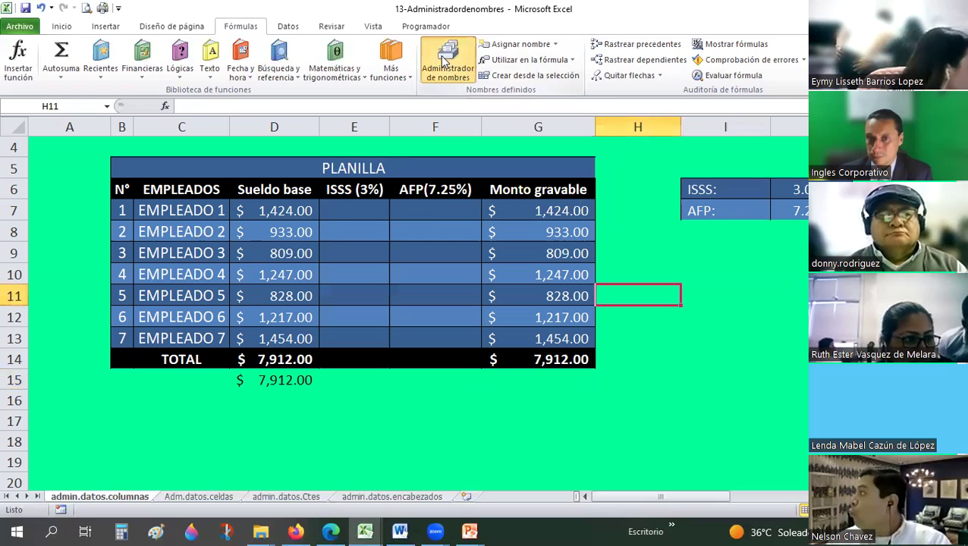
click(446, 62)
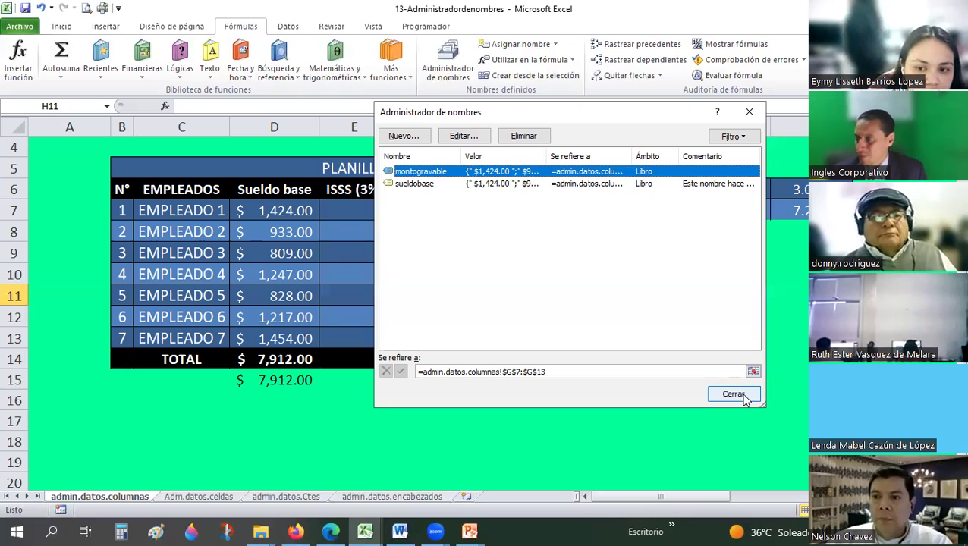
click(734, 394)
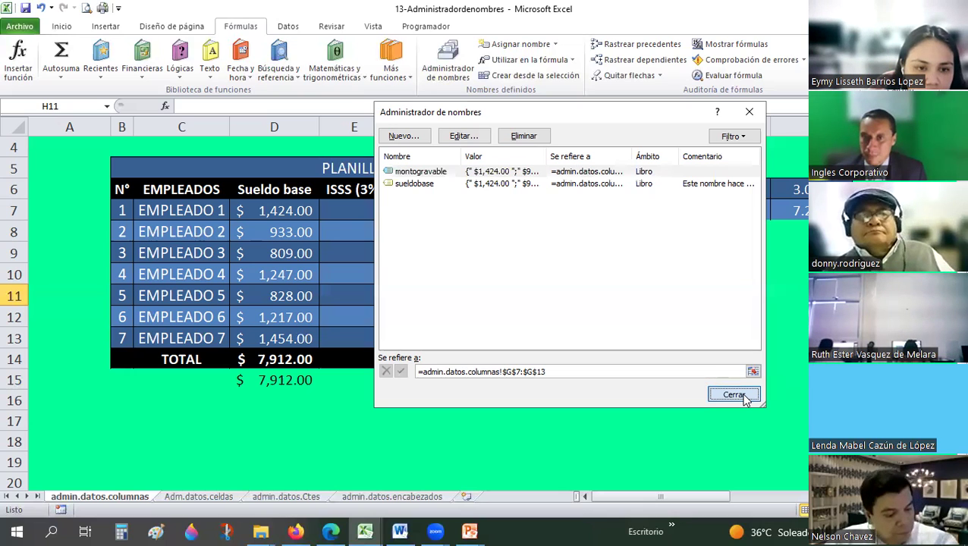
click(749, 376)
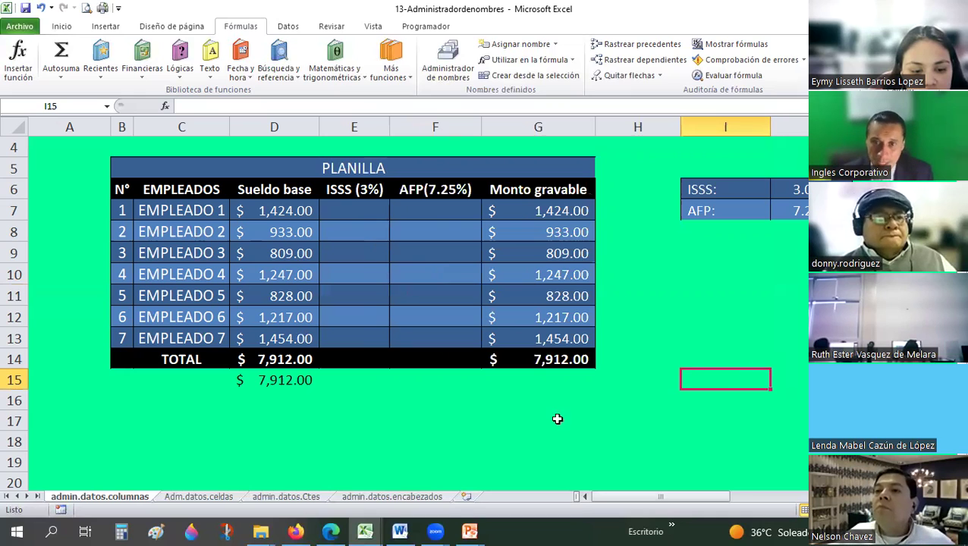
click(517, 411)
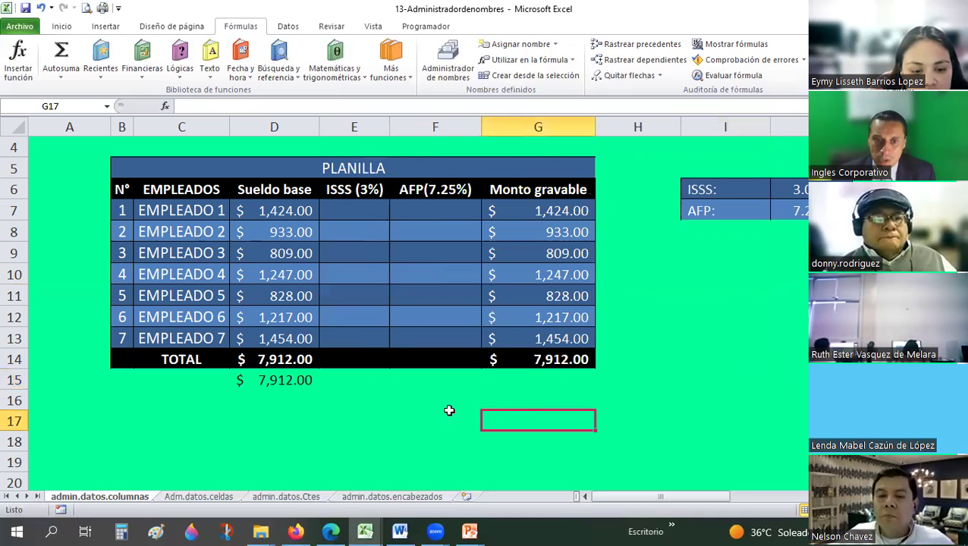
On Adm.datos.celdas, autofit column E and inspect the ISSS formula in E7.
click(235, 495)
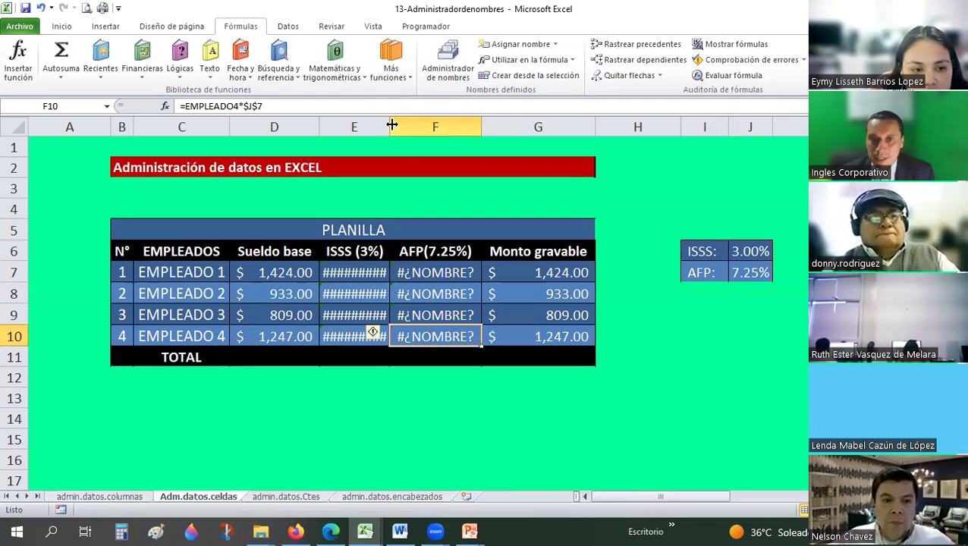
double_click(391, 125)
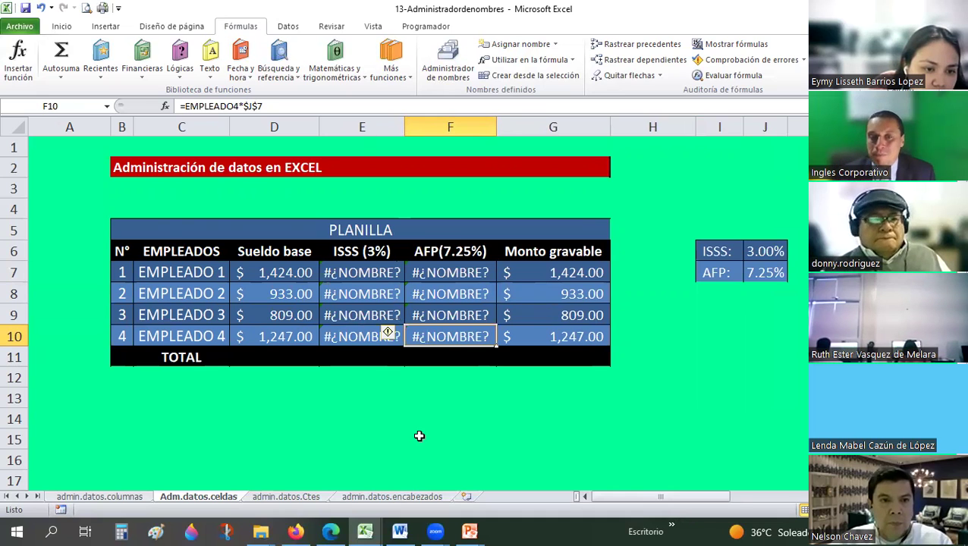
click(359, 275)
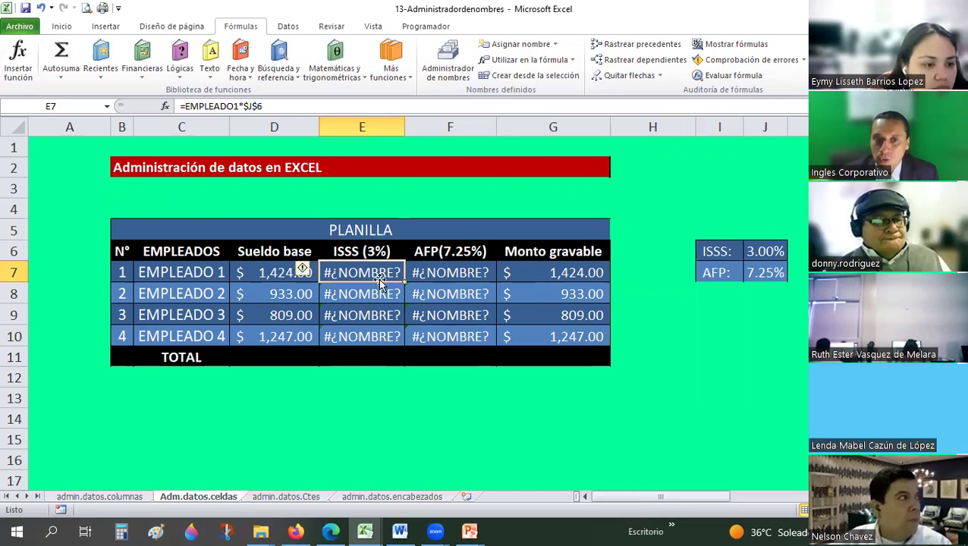
Clear the #¿NOMBRE? errors in E7:F10 and the Monto gravable values in G7:G10.
drag(449, 312, 453, 337)
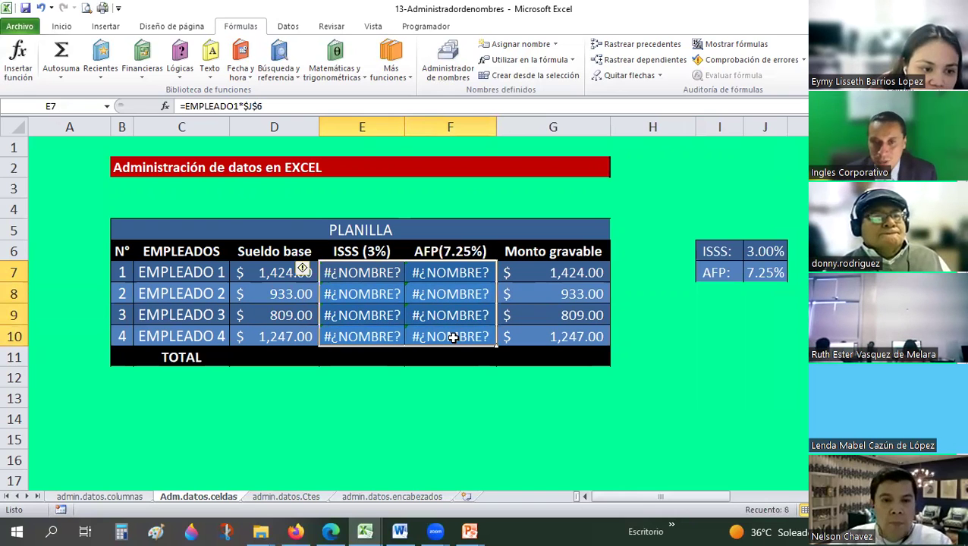
key(Delete)
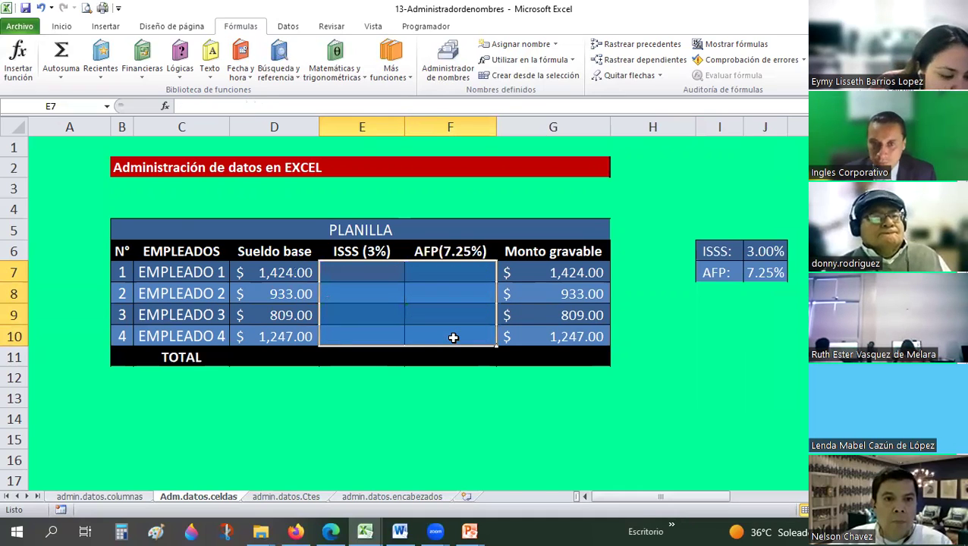
key(Right)
key(Right)
key(Right)
key(Left)
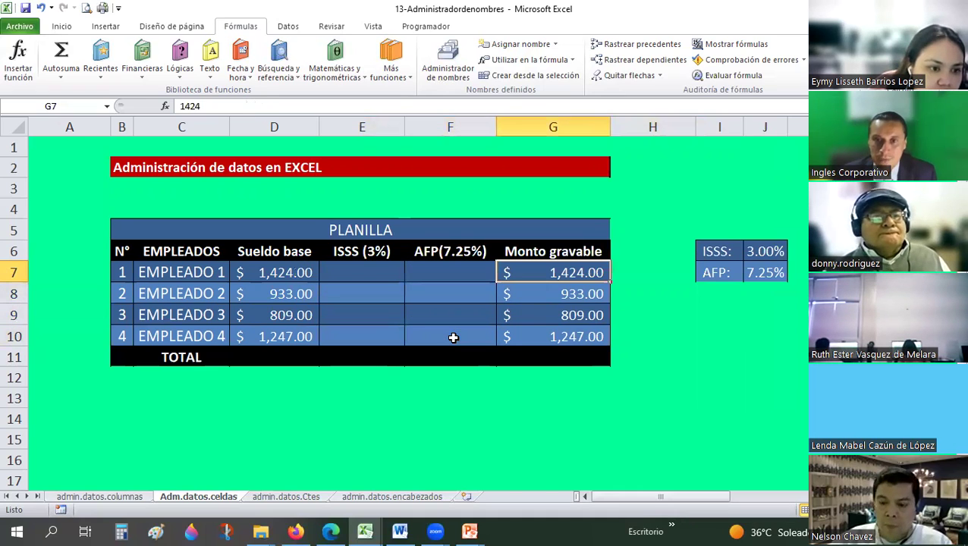
key(shift+Down)
key(shift+Down)
key(shift+Down)
key(Delete)
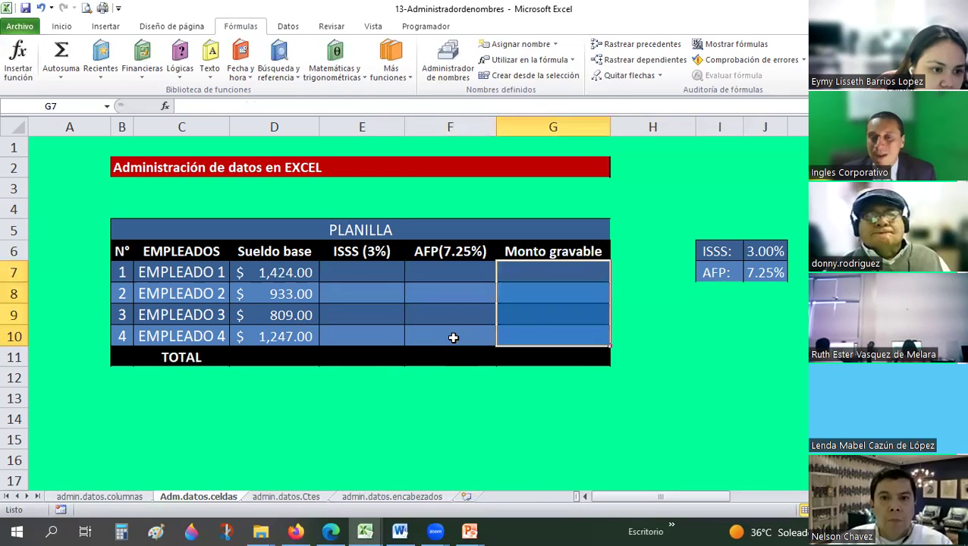
key(shift+Up)
key(shift+Up)
key(shift+Up)
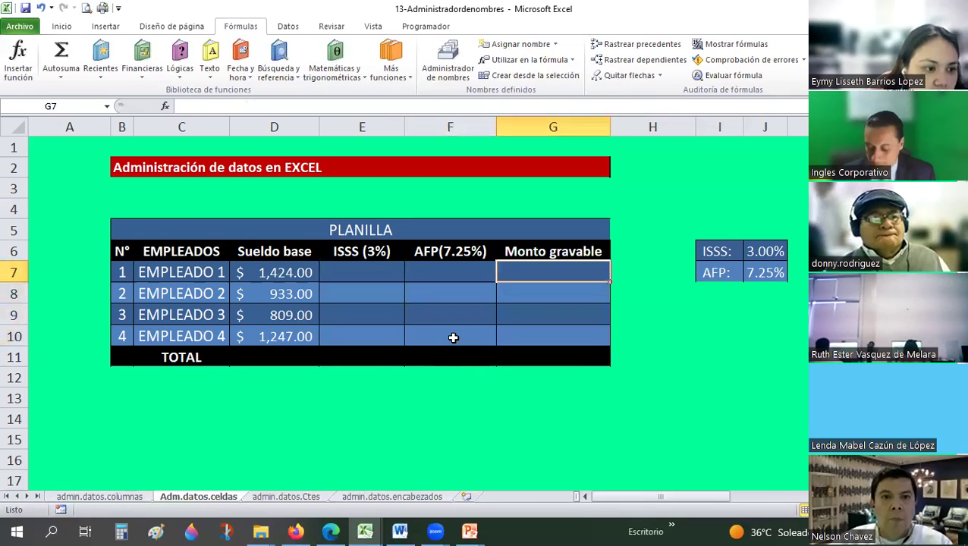
Start a =D7-E7-F7 formula in G7, then discard it.
text(=)
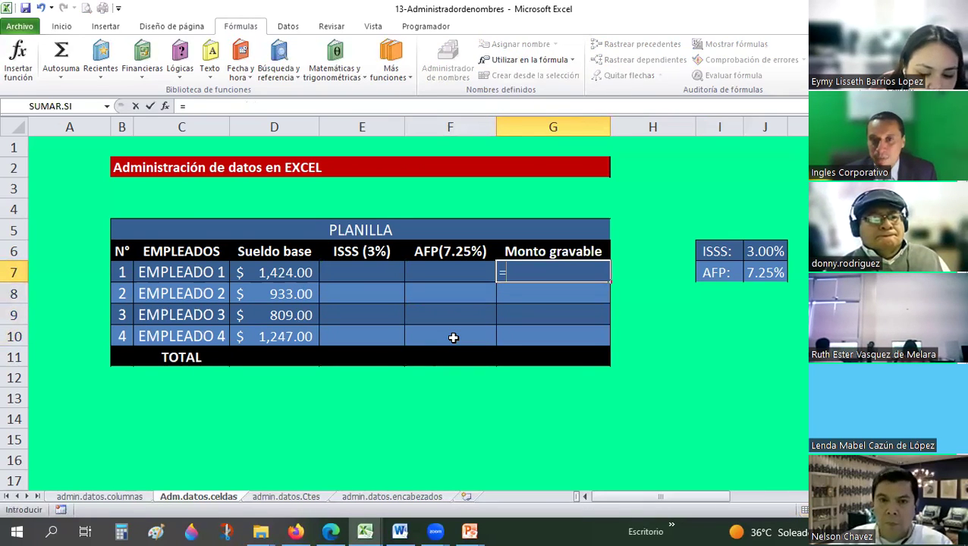
click(307, 272)
text(-)
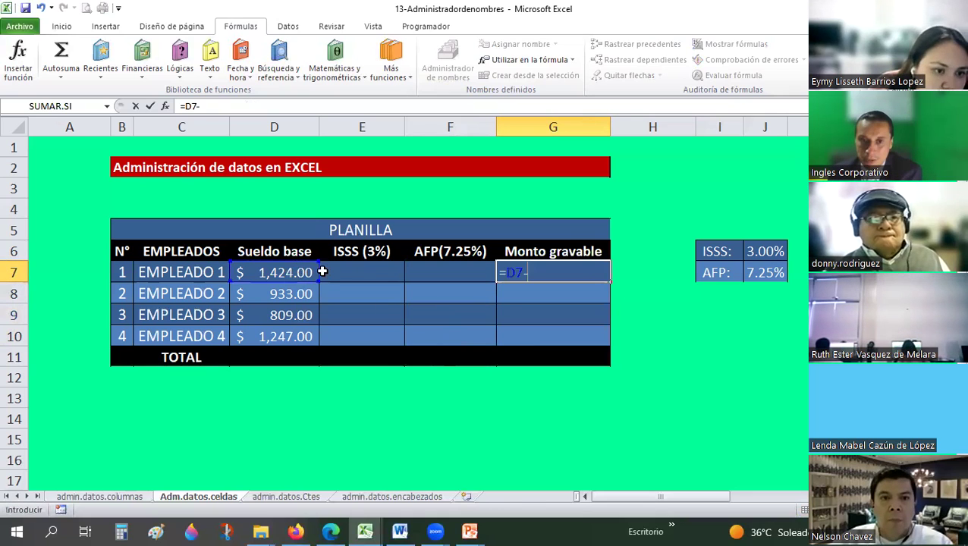
click(335, 271)
text(-)
click(438, 273)
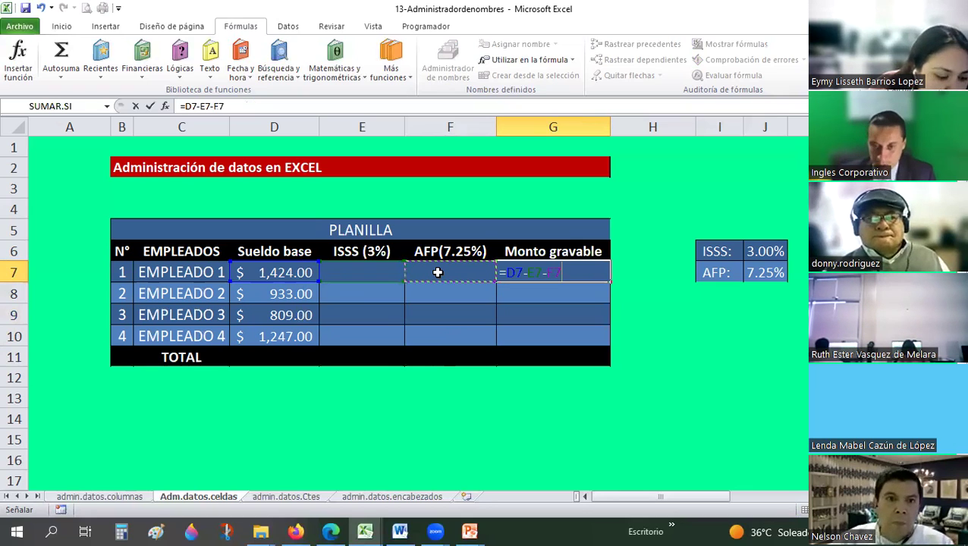
key(BackSpace)
key(BackSpace)
key(BackSpace)
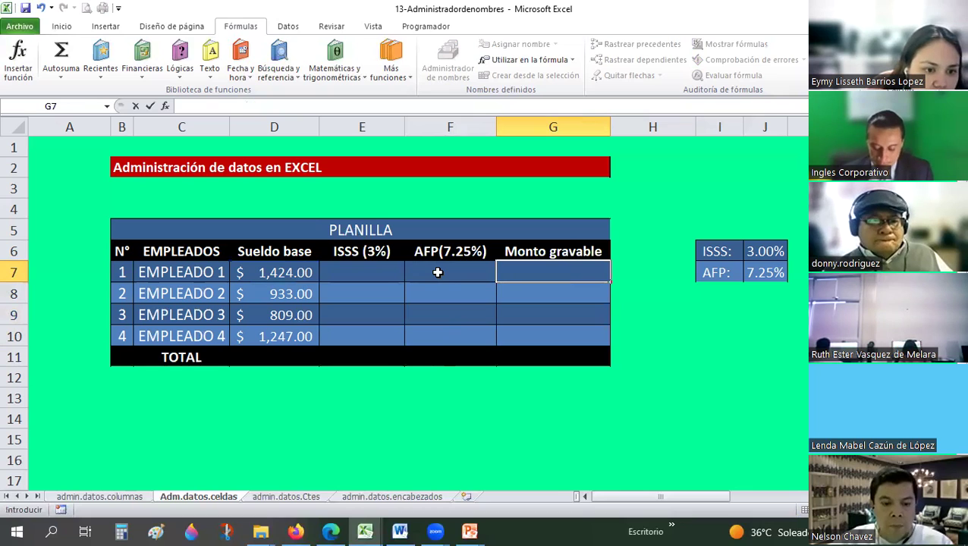
key(Escape)
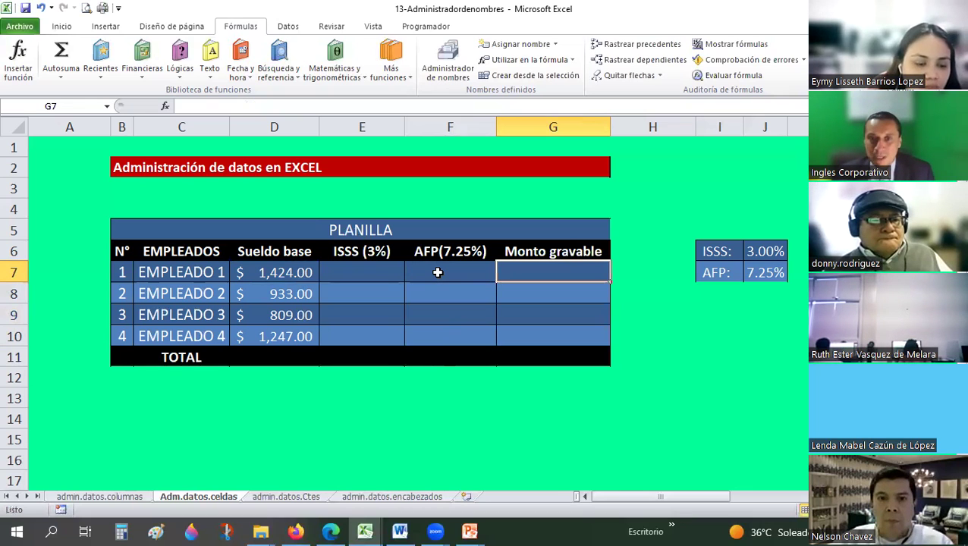
Enter =D7-E7-F7 in G7 so it shows $1,424.00.
drag(362, 272, 437, 273)
click(438, 272)
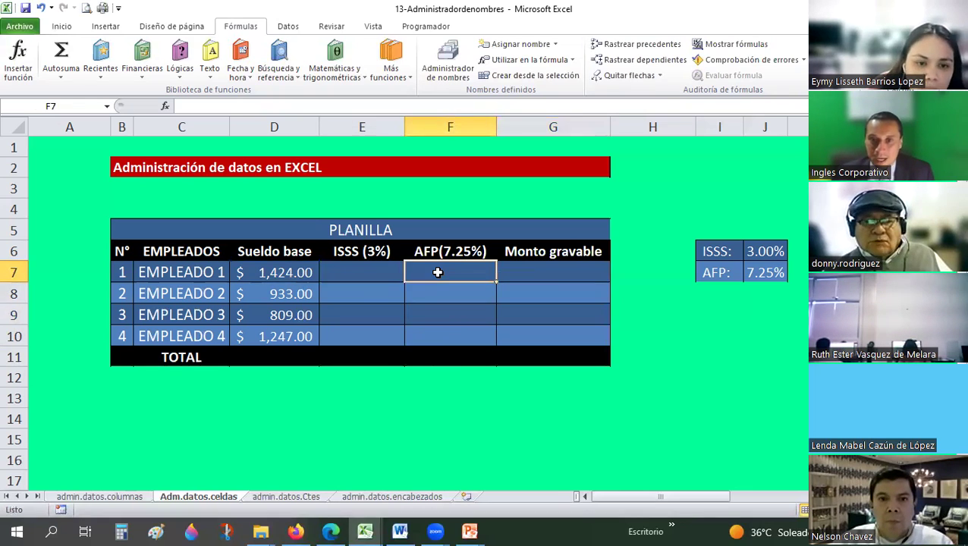
key(Right)
text(=)
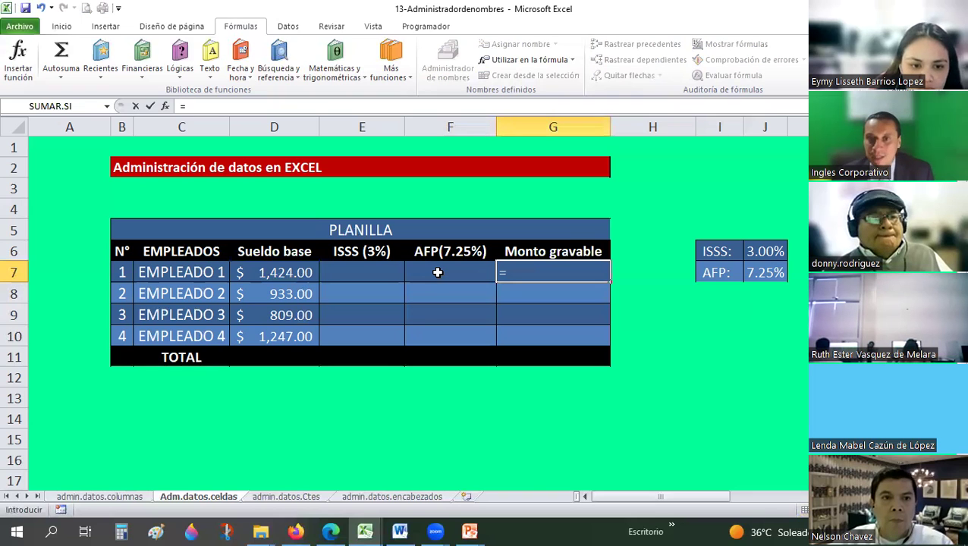
click(304, 274)
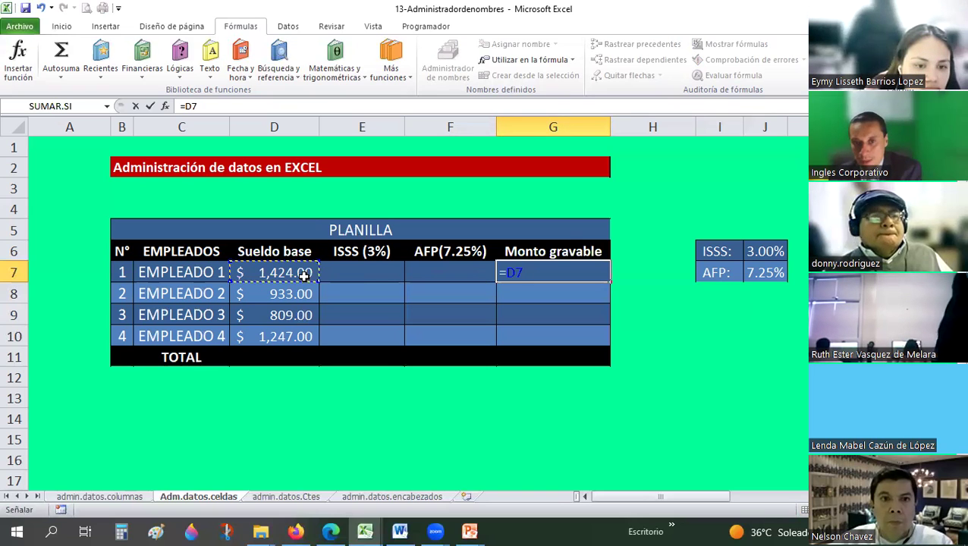
text(-)
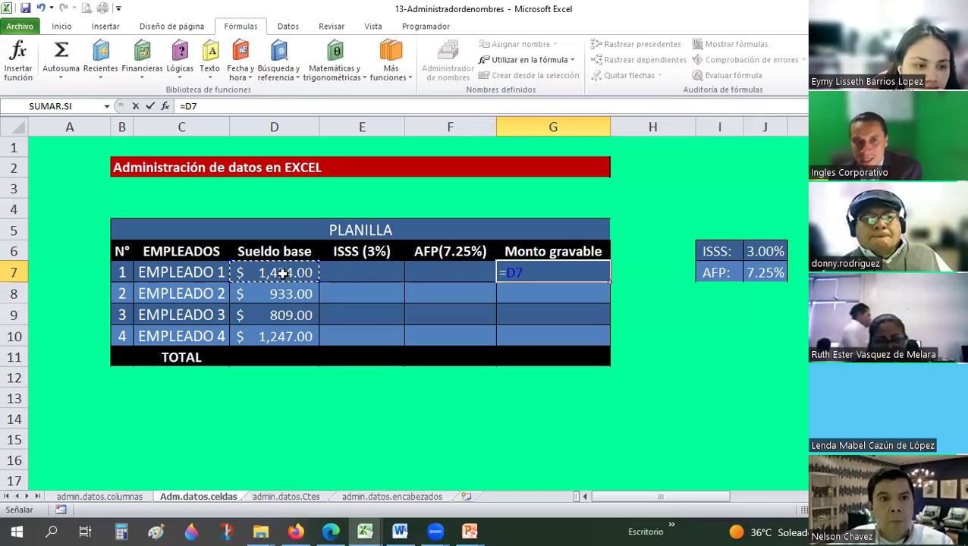
click(351, 271)
text(-)
click(428, 271)
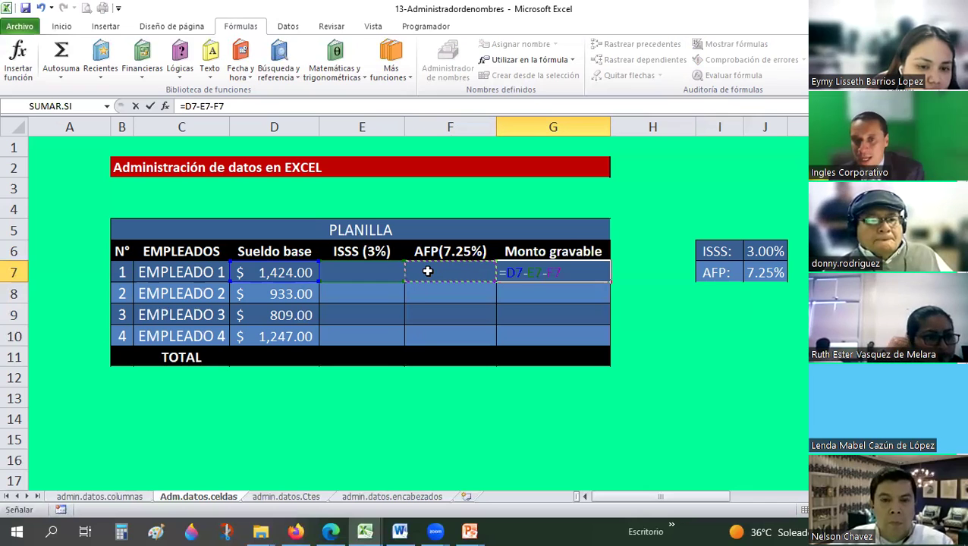
key(Return)
click(545, 275)
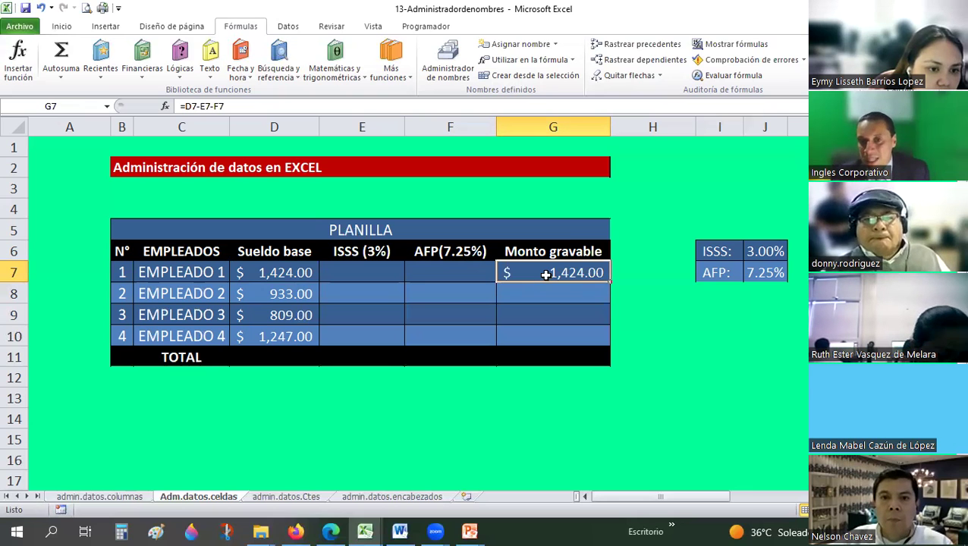
Copy G7 and paste only its formula into G8:G10.
right_click(548, 280)
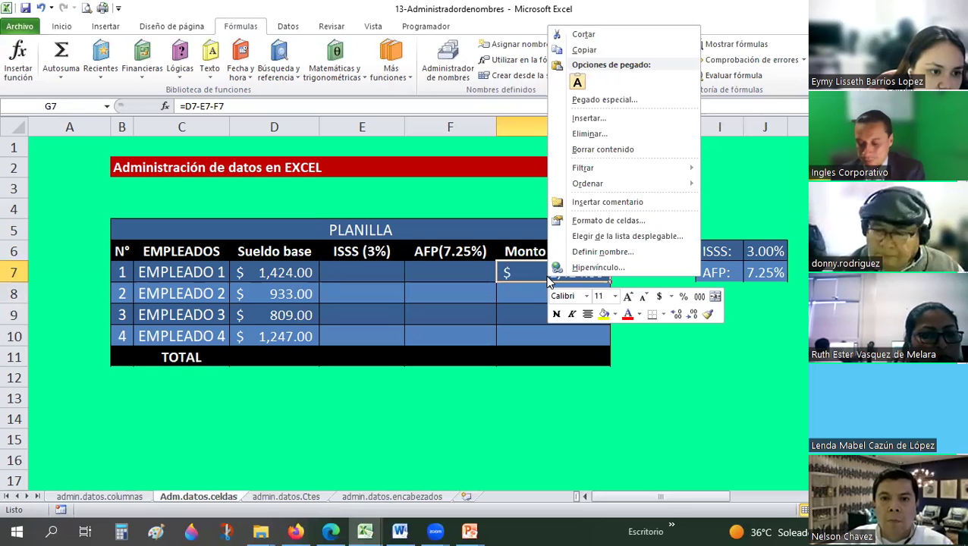
click(584, 50)
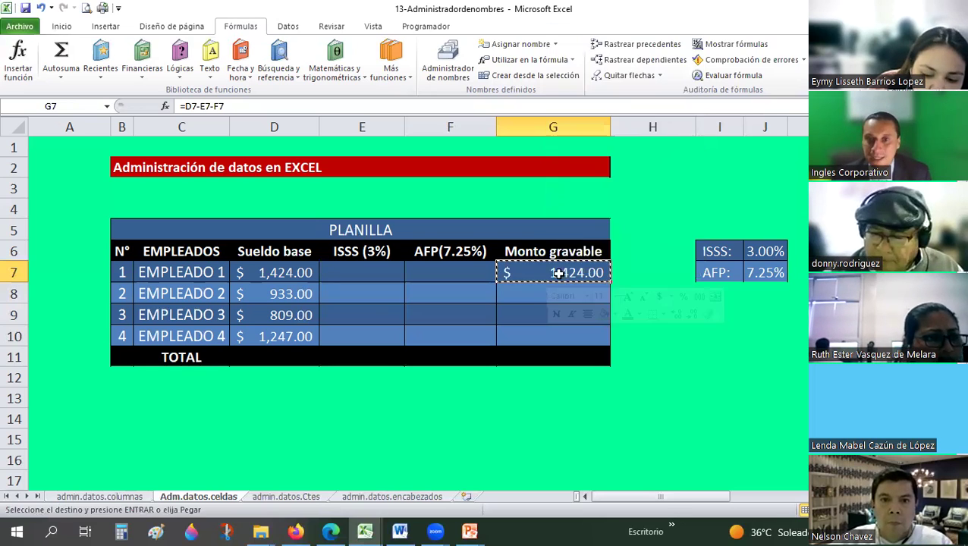
drag(554, 293, 553, 343)
right_click(554, 338)
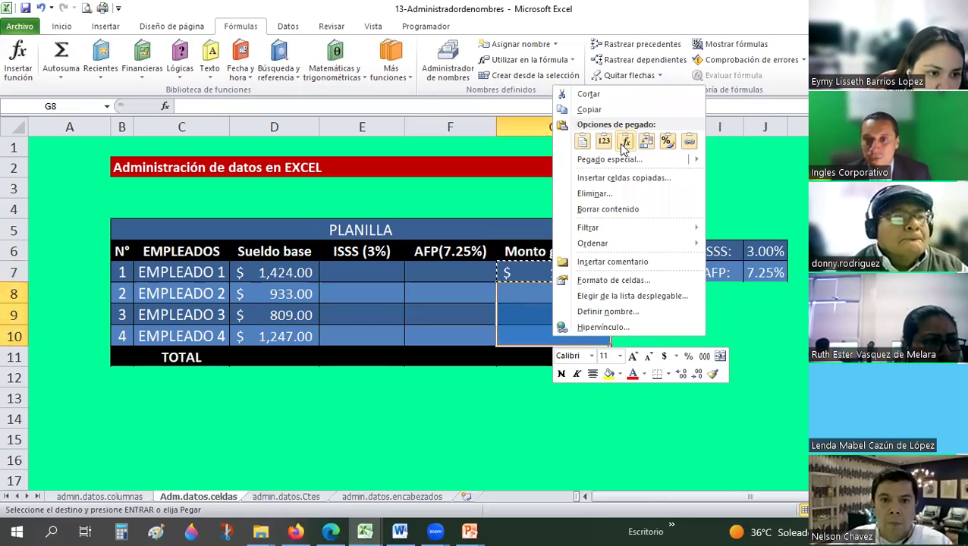
click(625, 141)
Check the pasted formulas in G9 and G10, then end copy mode and deselect.
click(573, 269)
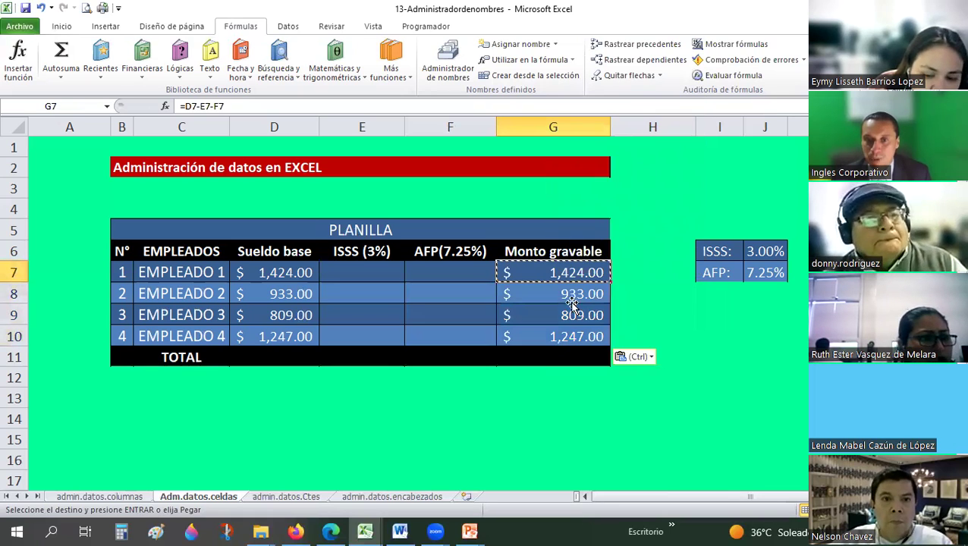
click(575, 315)
click(578, 330)
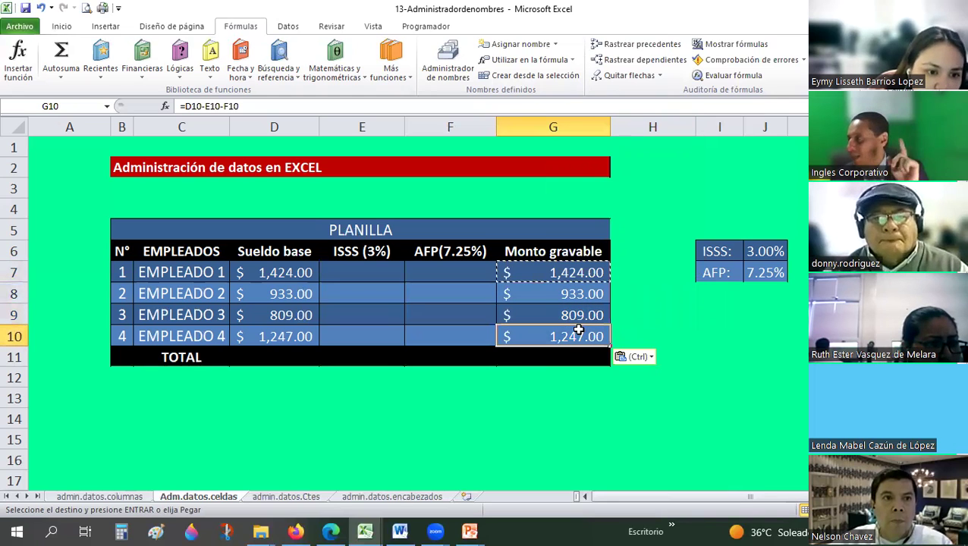
click(691, 315)
drag(183, 234, 532, 345)
click(425, 311)
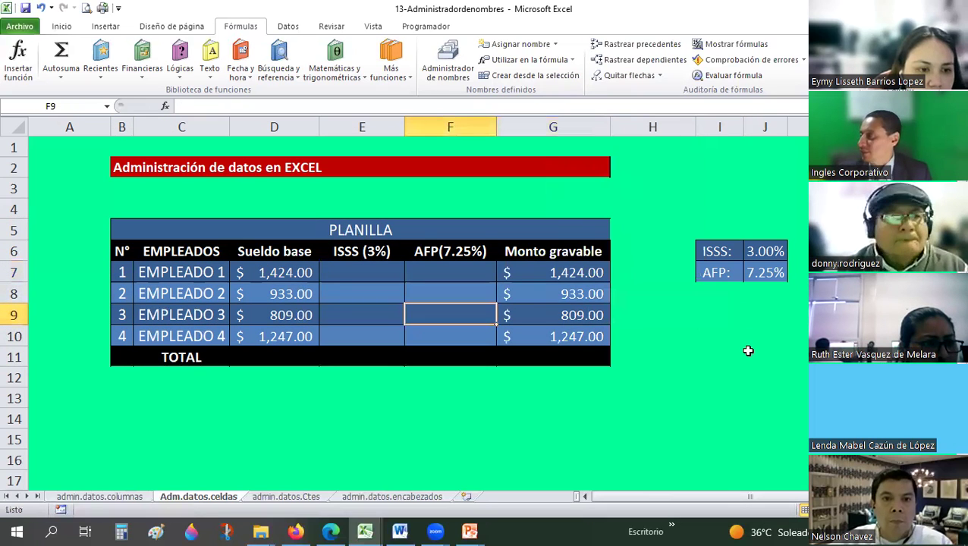
Clear the ISSS, AFP and Monto gravable cells E7:G10.
click(748, 351)
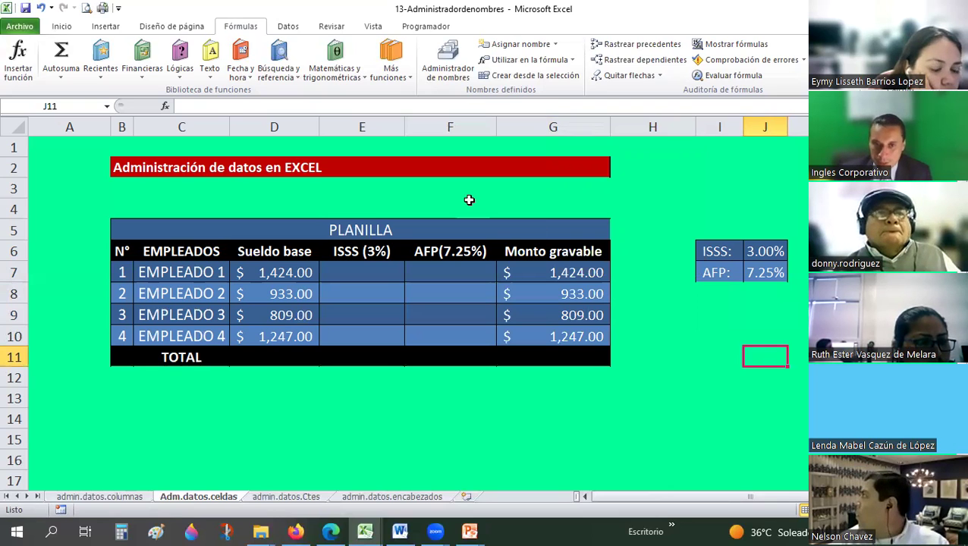
click(379, 270)
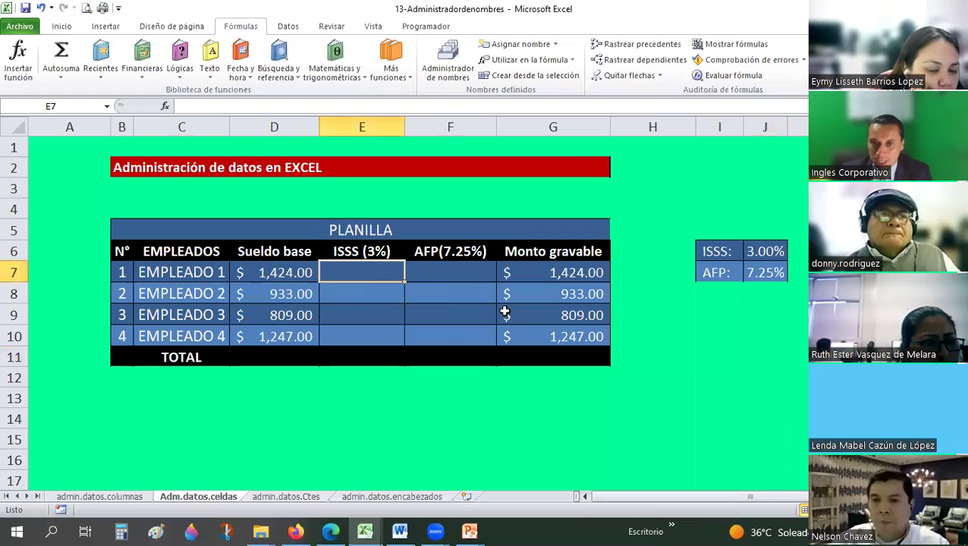
drag(362, 273, 551, 334)
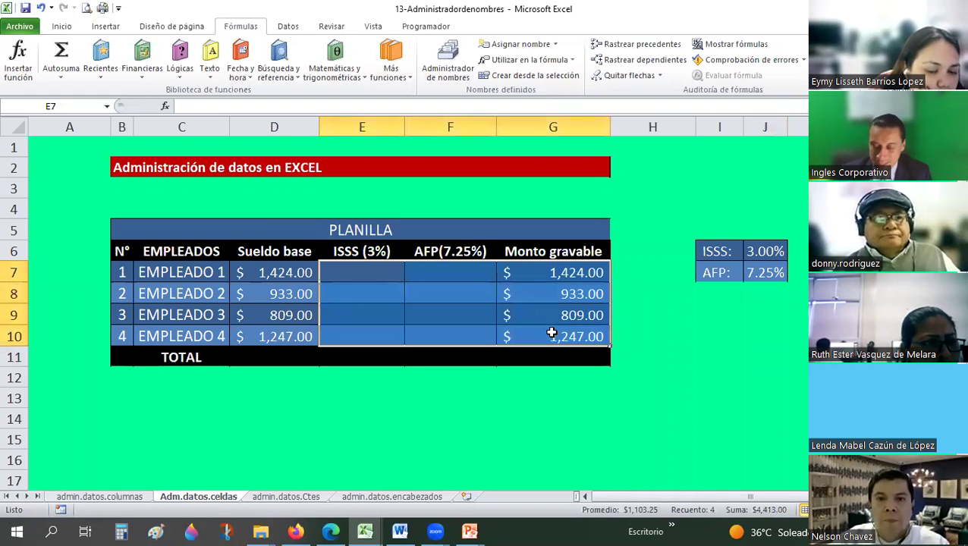
key(Delete)
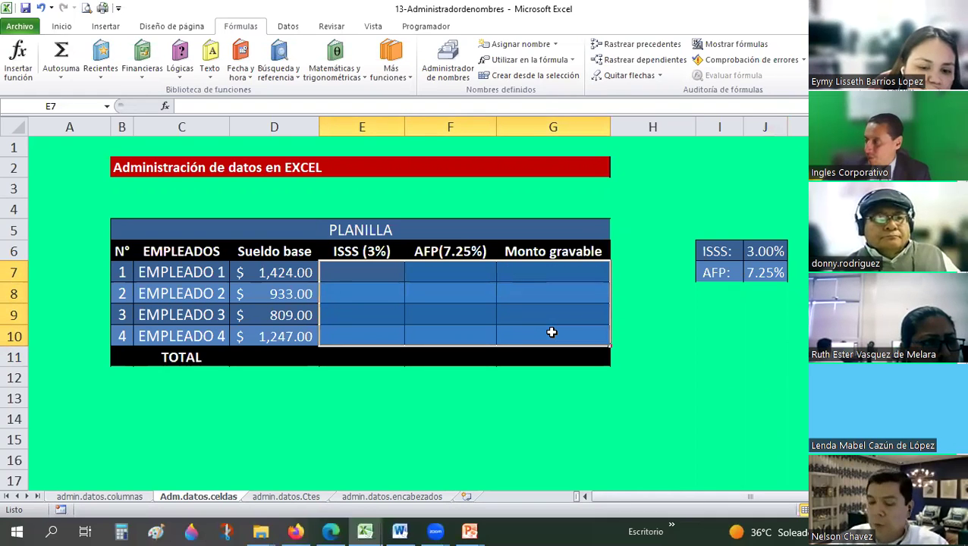
Re-enter =D7-E7-F7 in G7 and check its cell references.
click(534, 277)
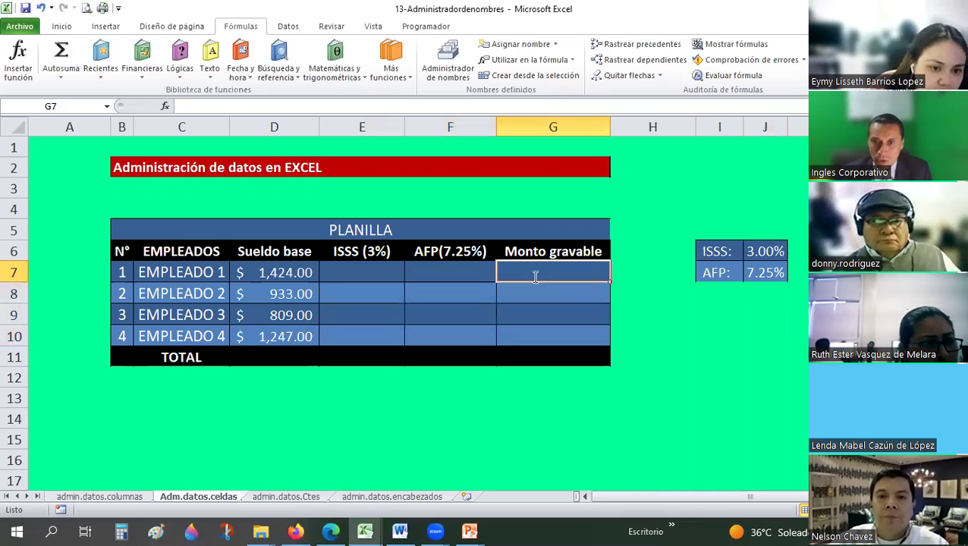
text(=)
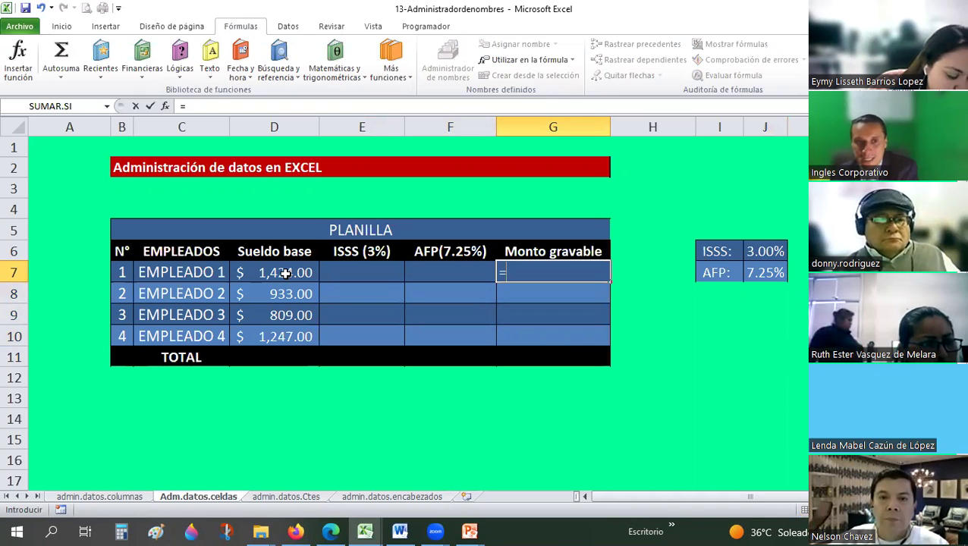
click(286, 275)
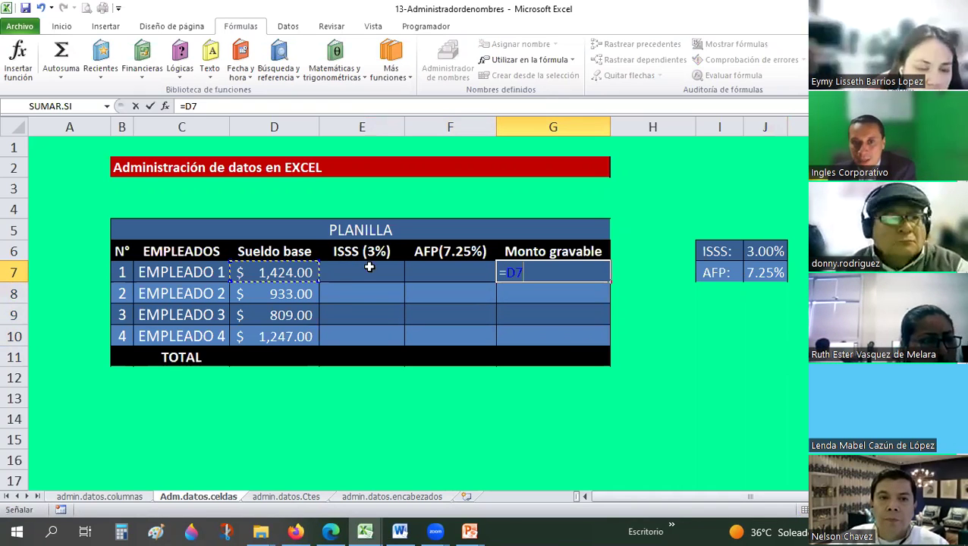
text(-)
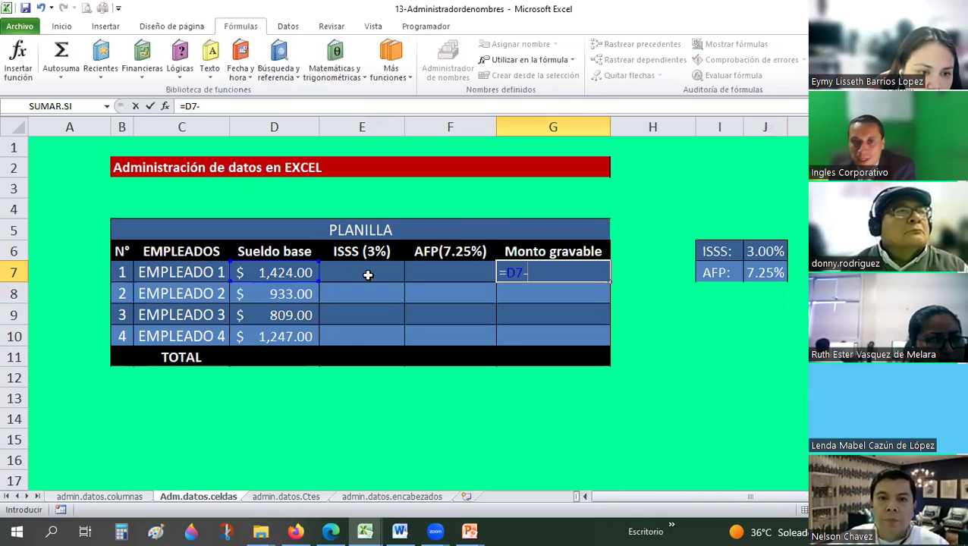
click(367, 276)
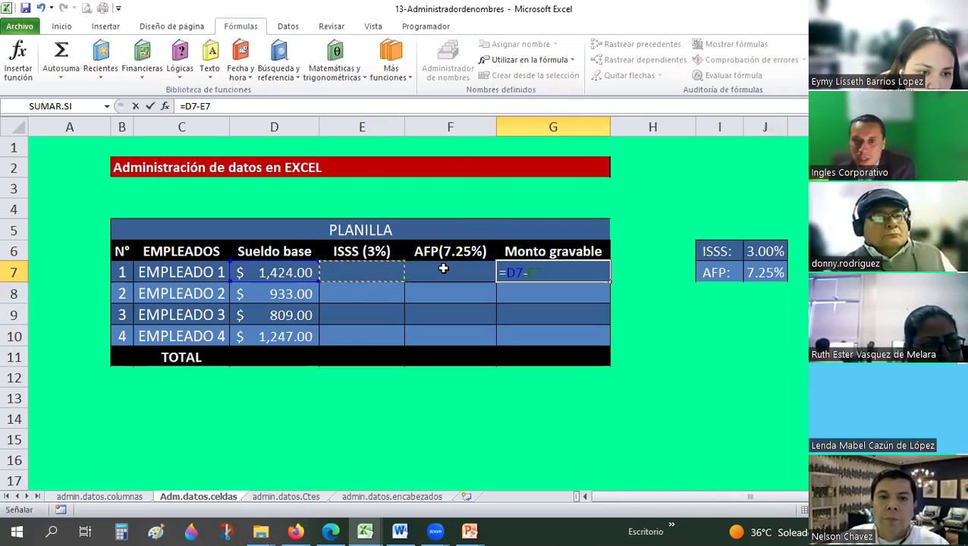
text(-)
click(435, 272)
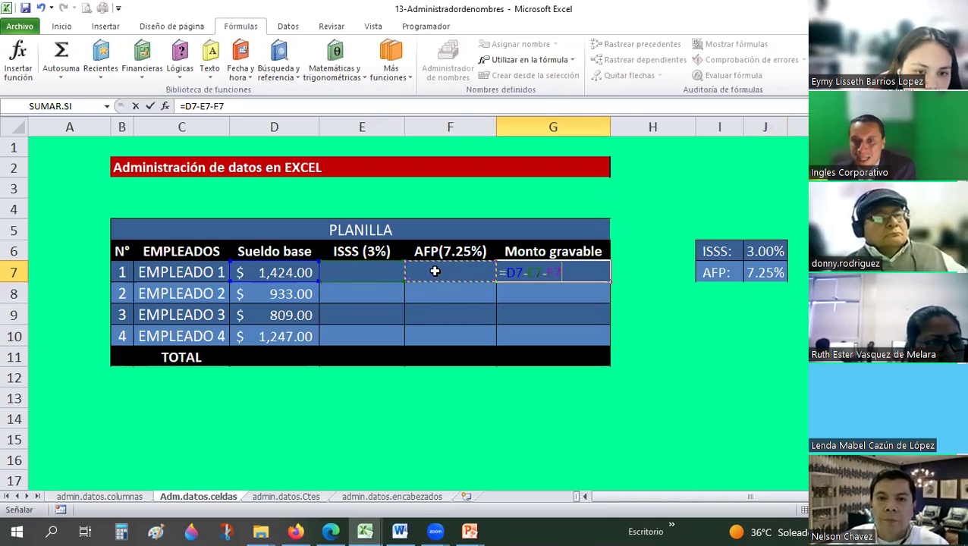
key(Return)
click(541, 272)
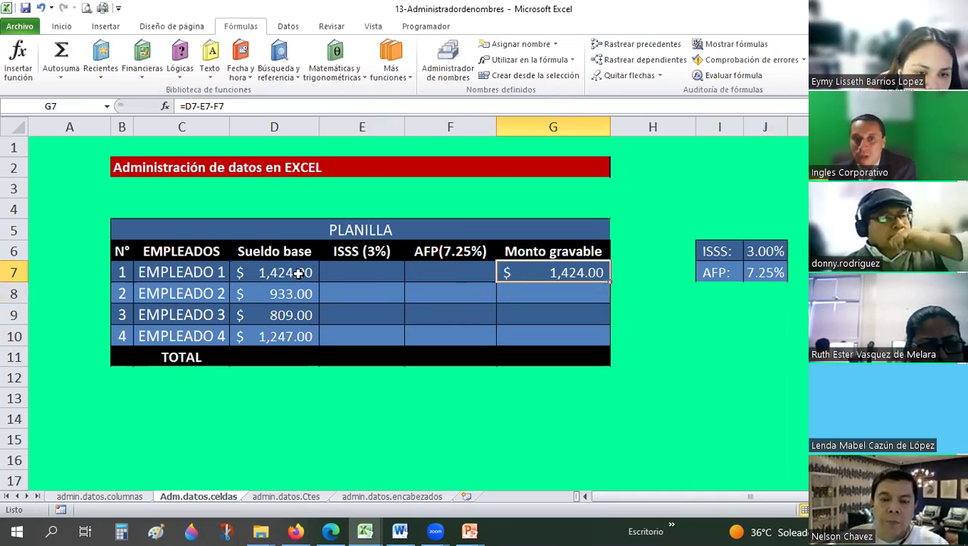
click(357, 271)
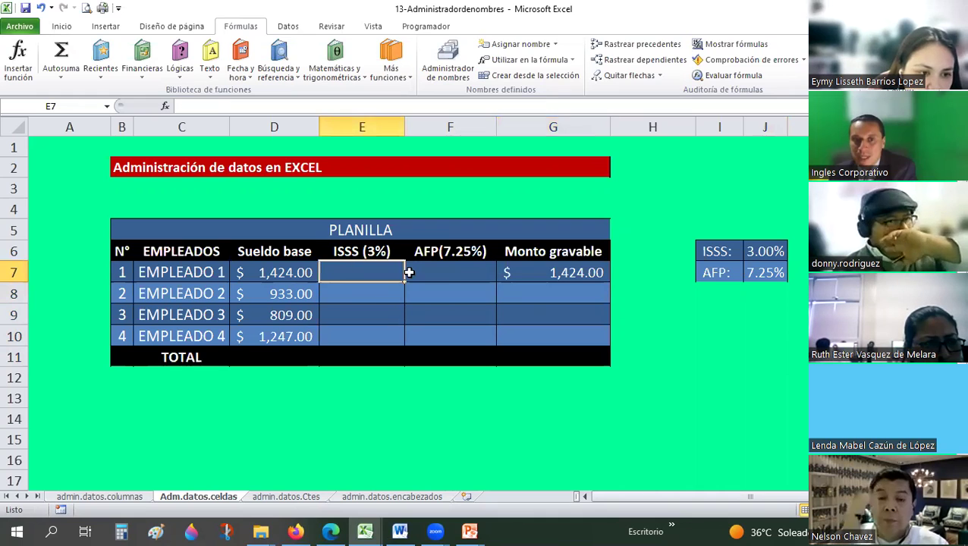
click(552, 273)
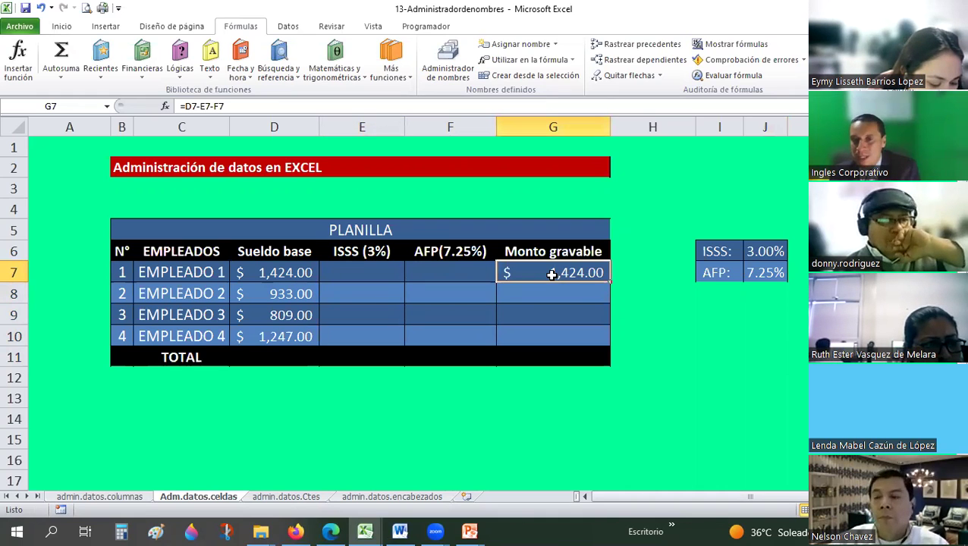
Copy G7 and paste only its formula into G8:G10.
right_click(553, 276)
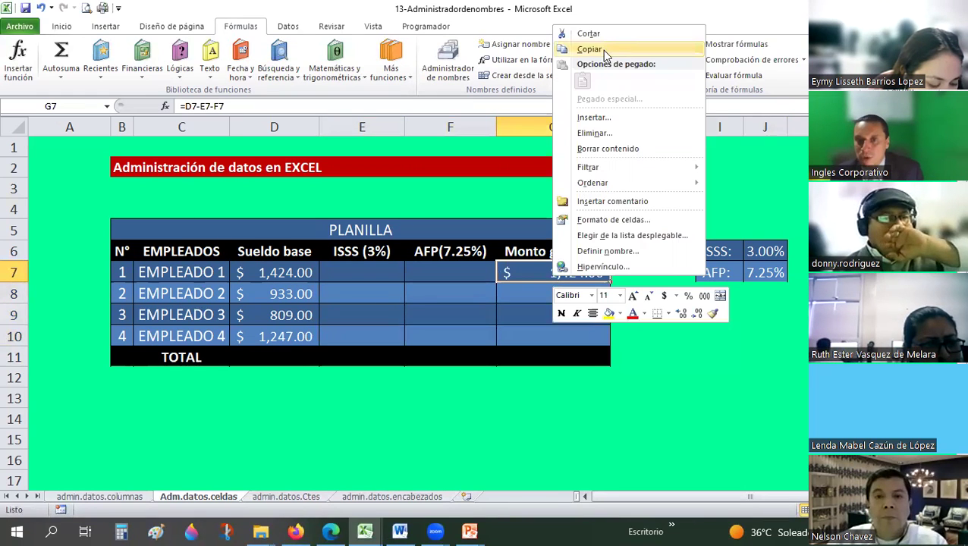
key(Return)
drag(533, 292, 539, 339)
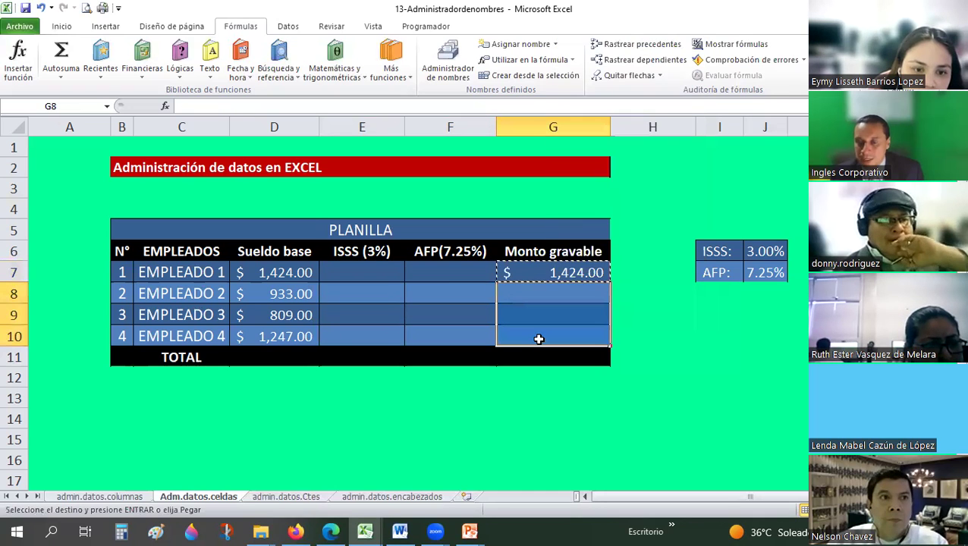
right_click(539, 339)
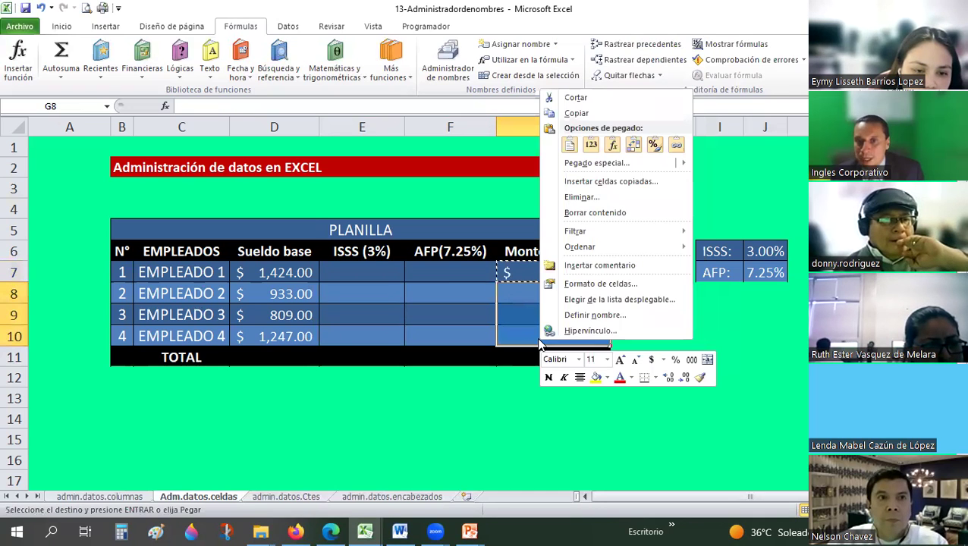
click(613, 150)
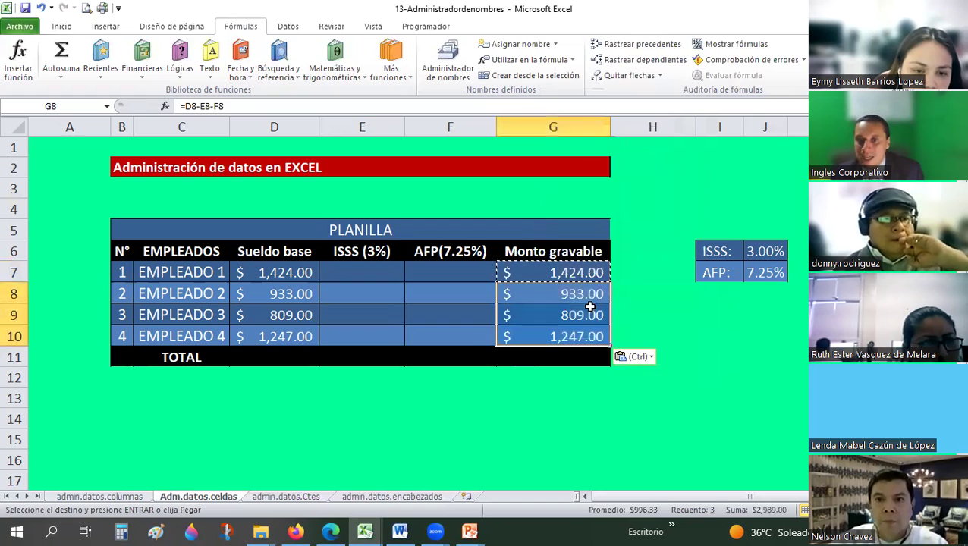
Check the formulas in G8:G10, then select G7:G10 to see their sum.
click(583, 315)
key(Down)
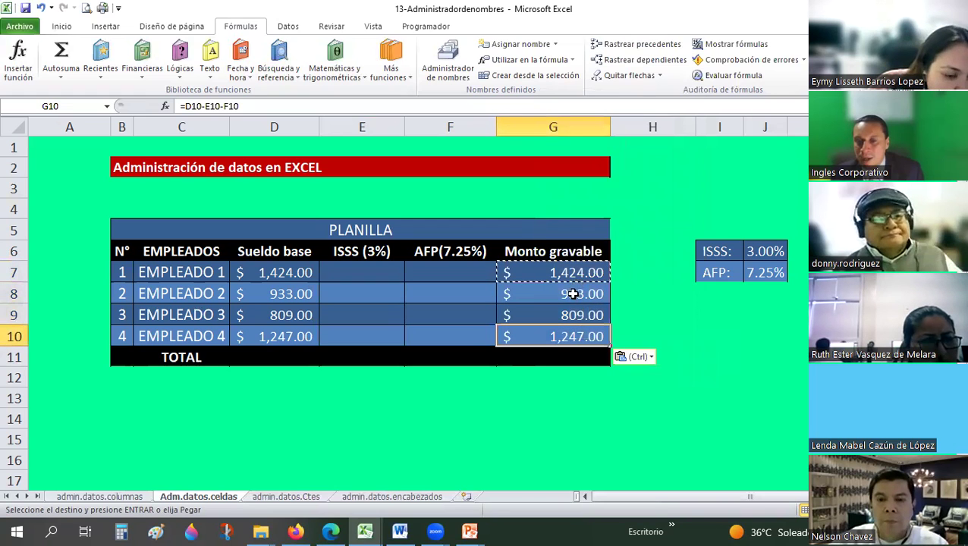
click(571, 293)
key(Down)
key(Down)
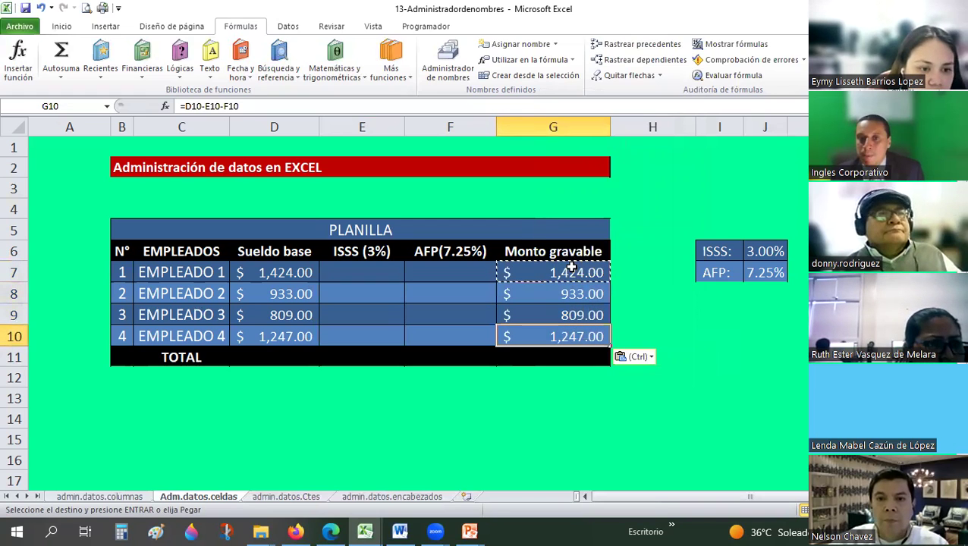
click(572, 269)
drag(572, 273, 568, 332)
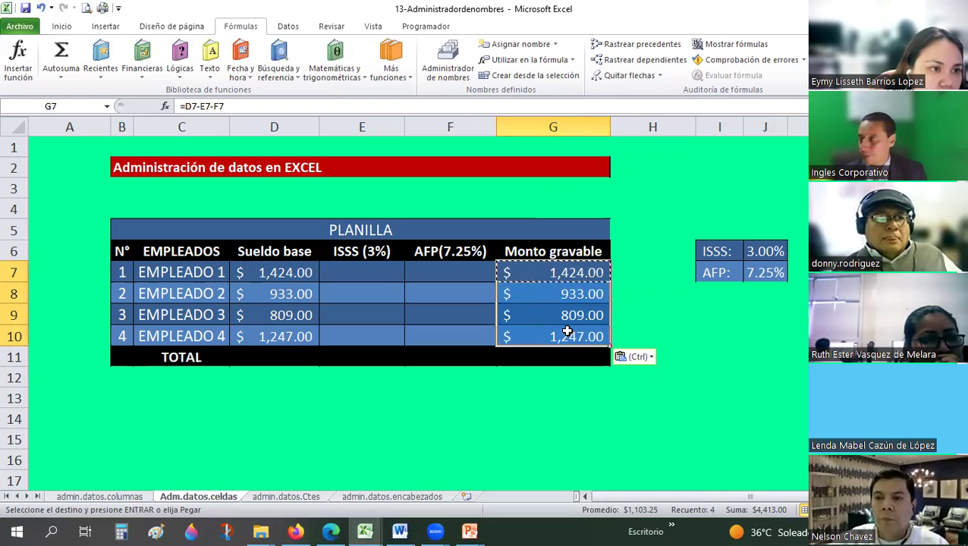
Cancel copy mode and move the active cell to empty cell A7.
key(Escape)
click(568, 332)
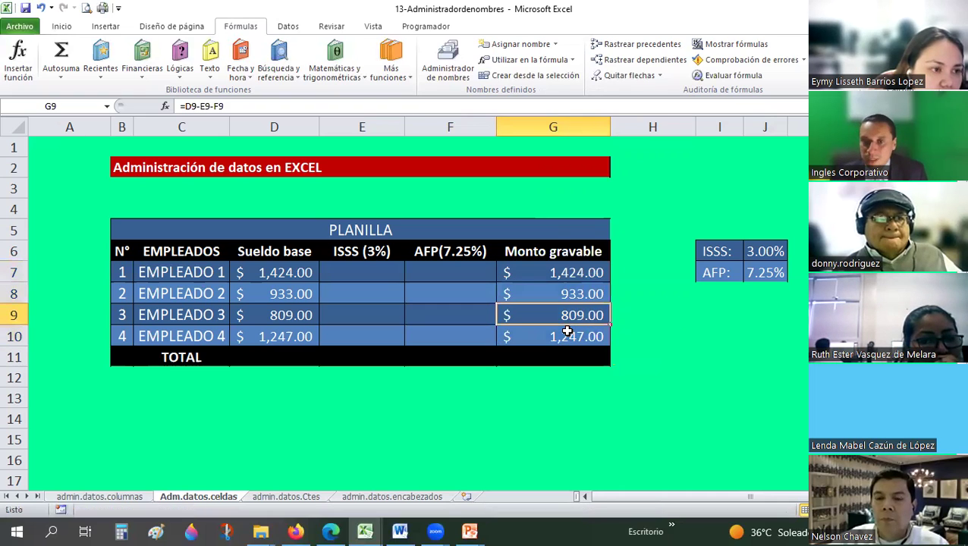
key(Up)
key(Up)
key(Up)
key(Left)
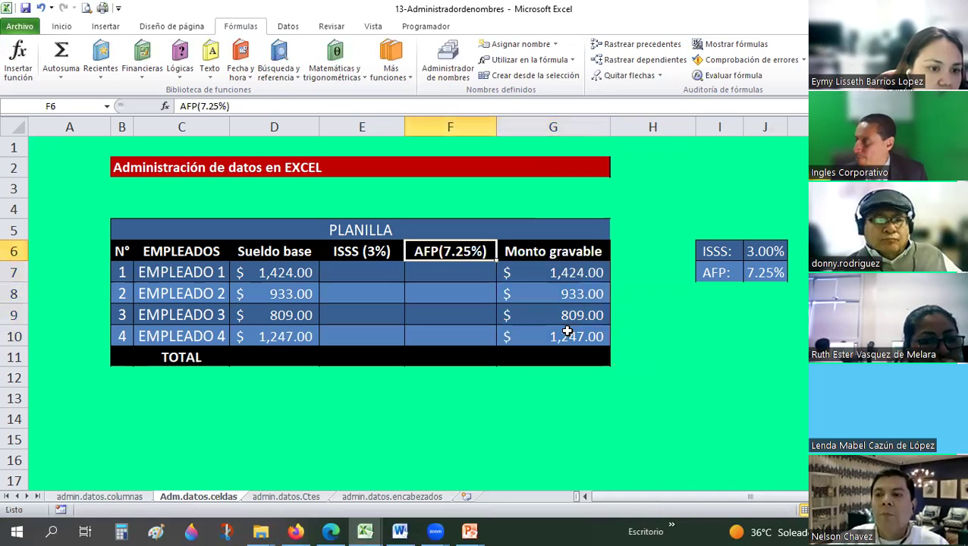
key(Home)
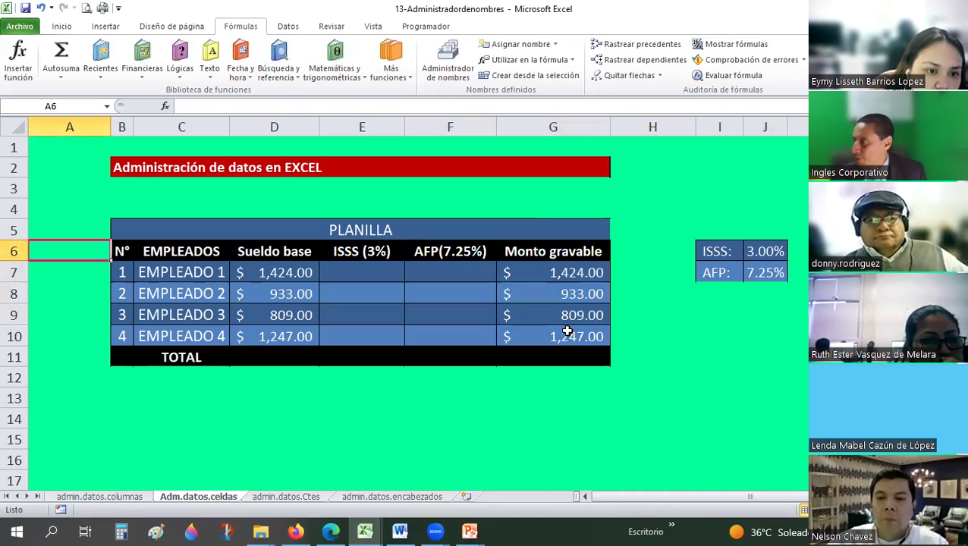
key(Down)
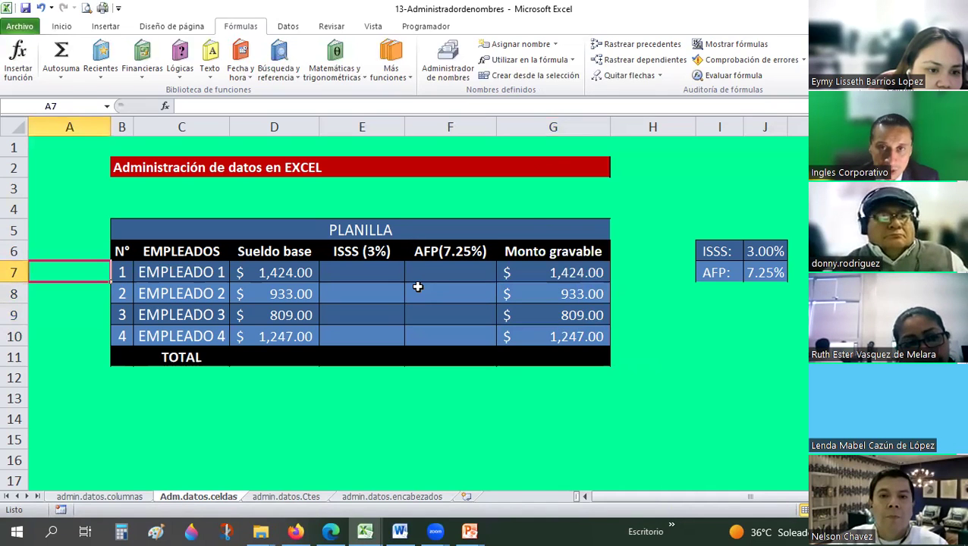
click(444, 59)
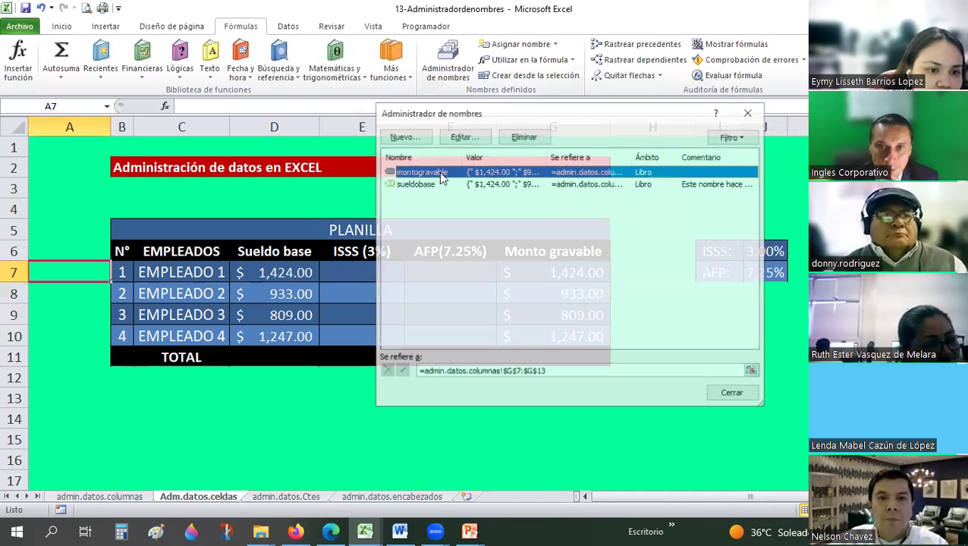
click(409, 137)
text(ISSS)
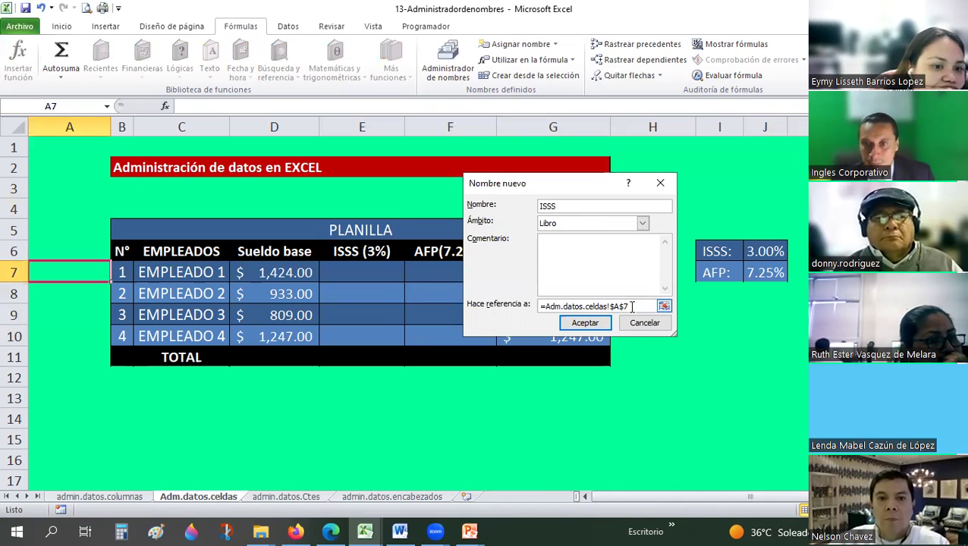
key(Tab)
key(Tab)
key(Tab)
key(BackSpace)
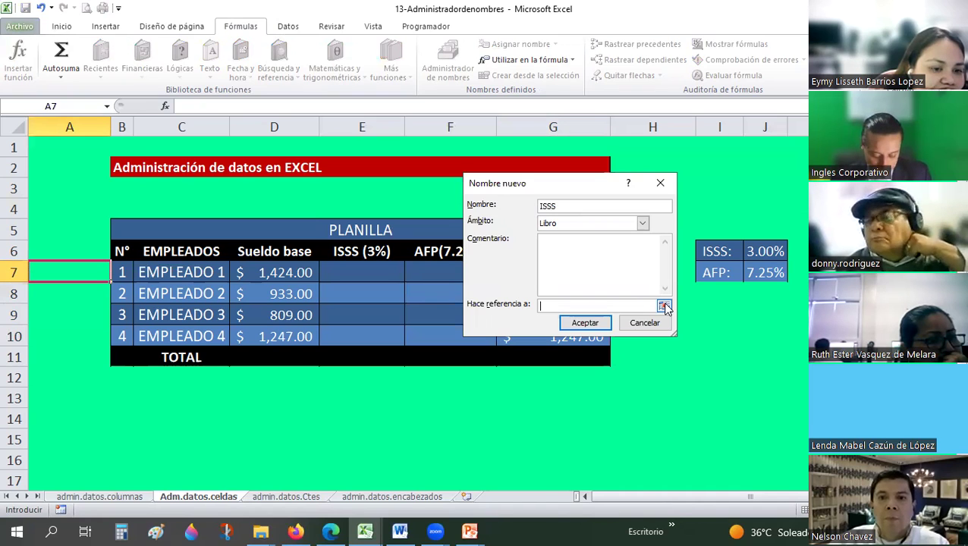
text(3)
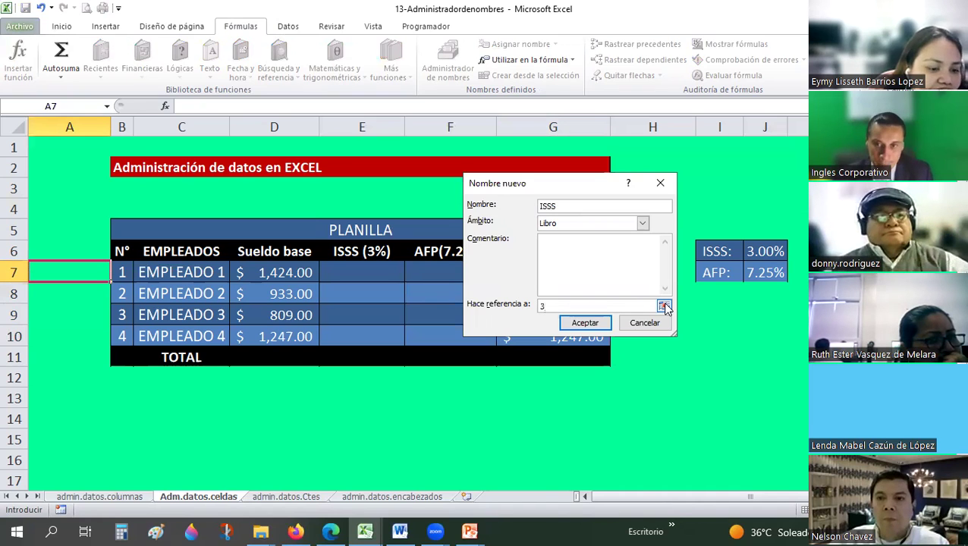
text(%)
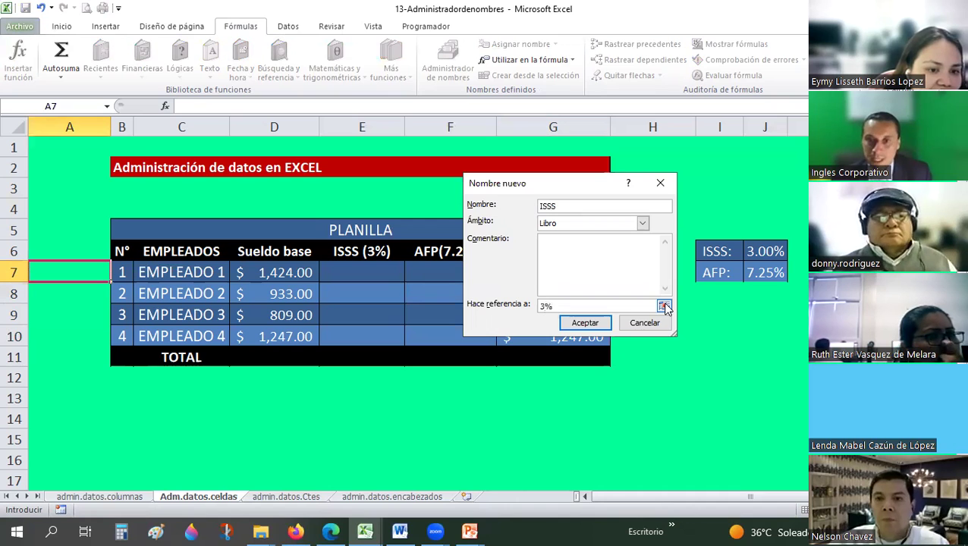
click(585, 323)
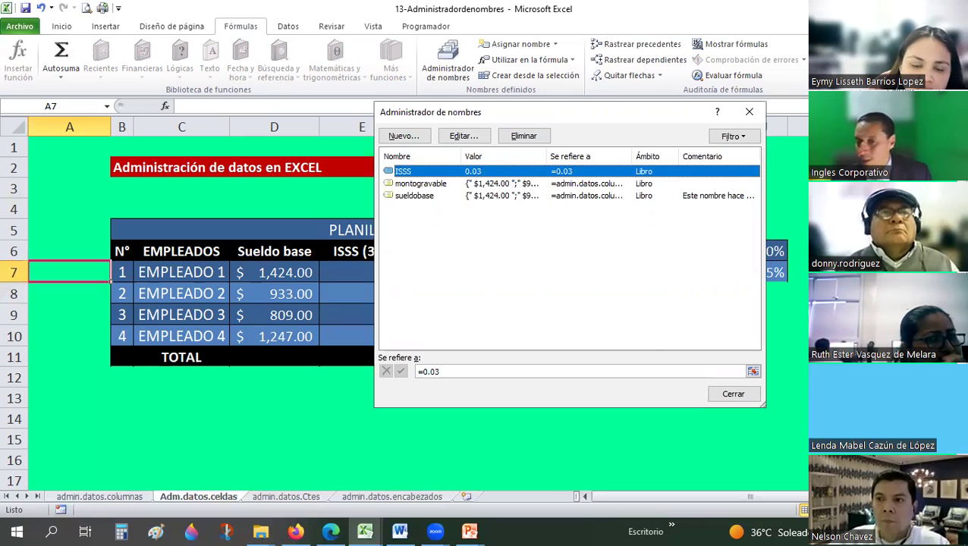
click(522, 136)
click(450, 302)
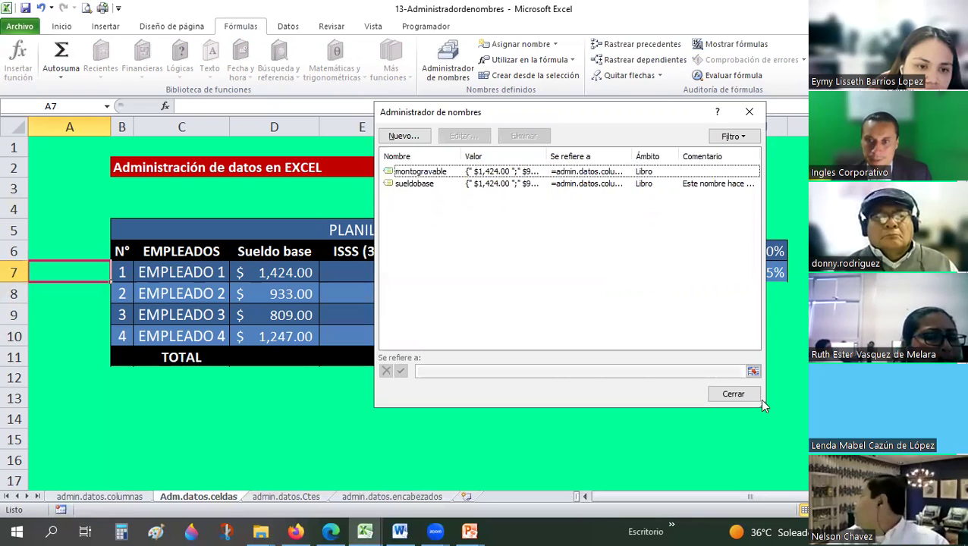
click(733, 394)
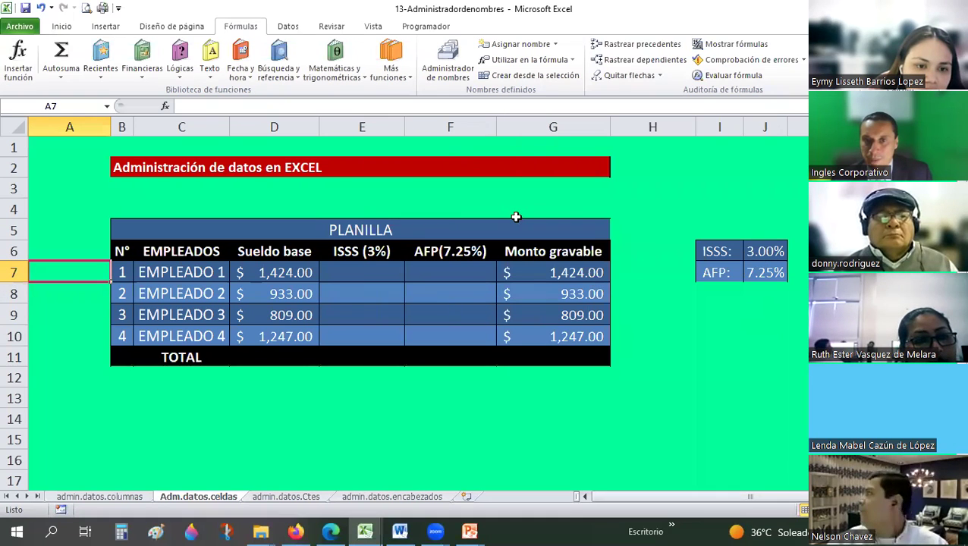
Create the workbook name ISSS referring to the constant 3%, then close Name Manager.
click(464, 73)
click(407, 137)
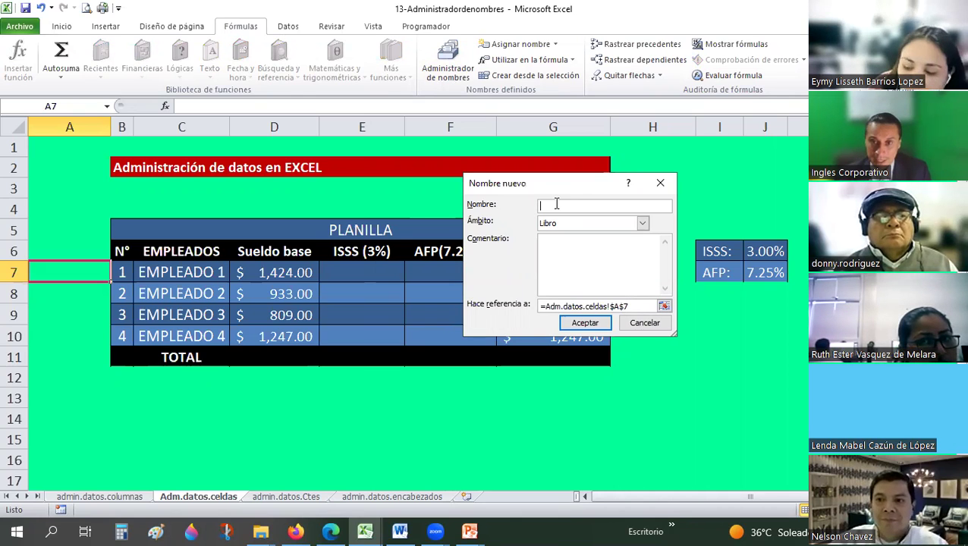
text(ISSS)
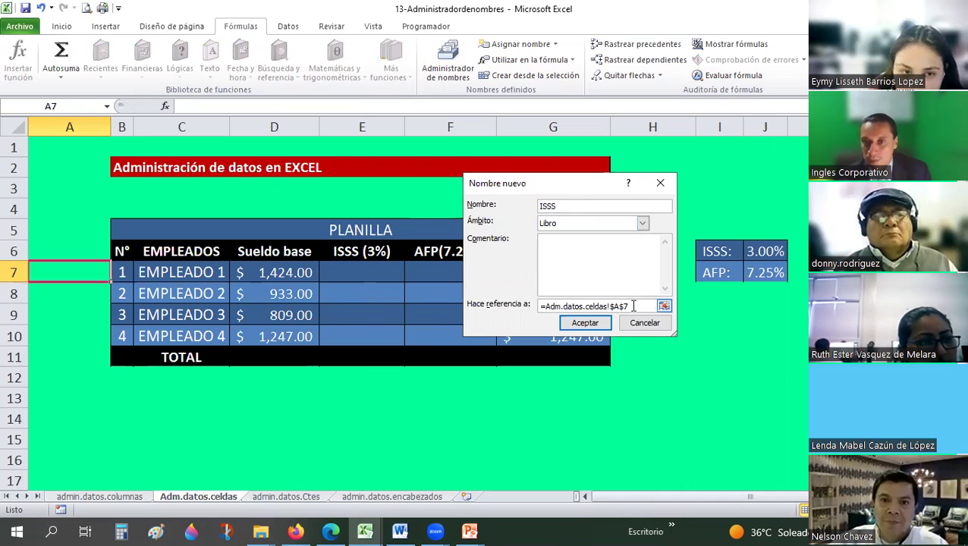
click(533, 304)
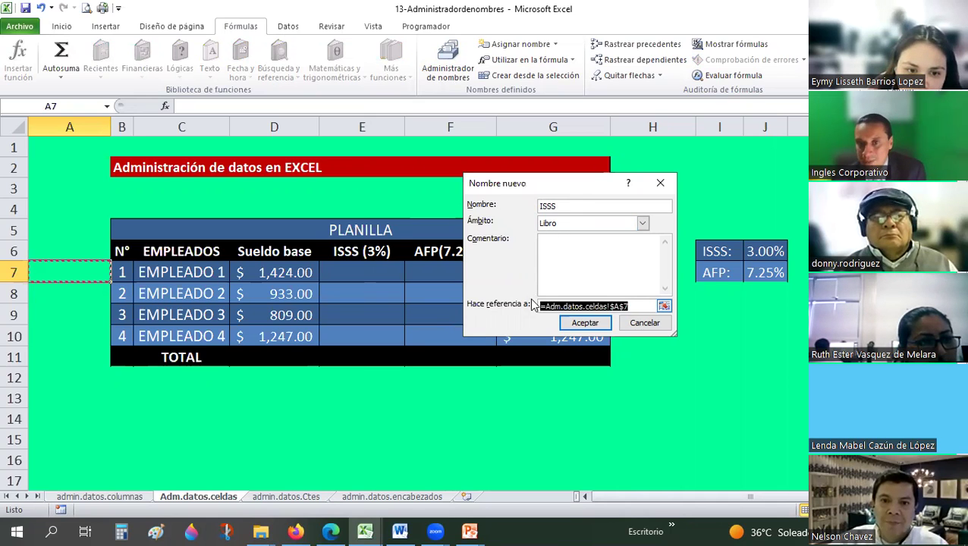
text(3)
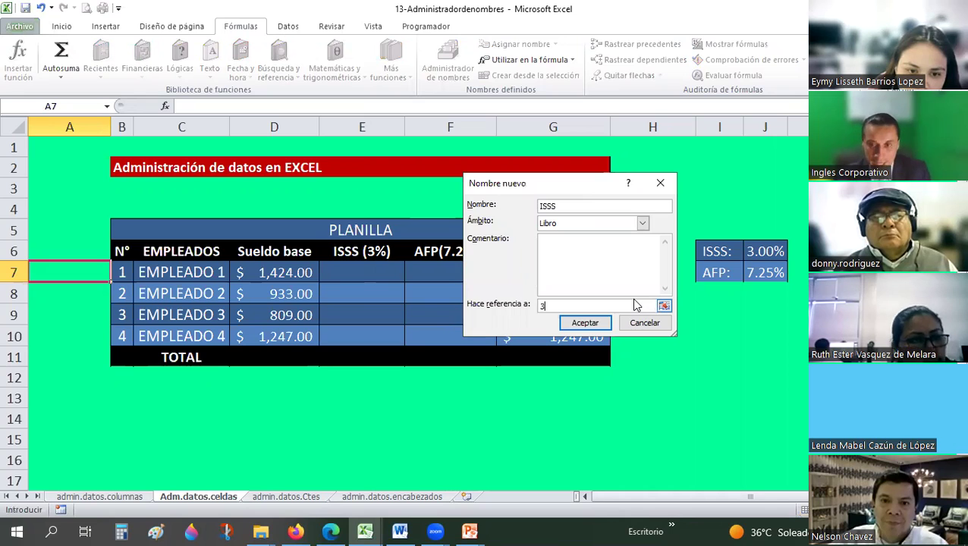
text(%)
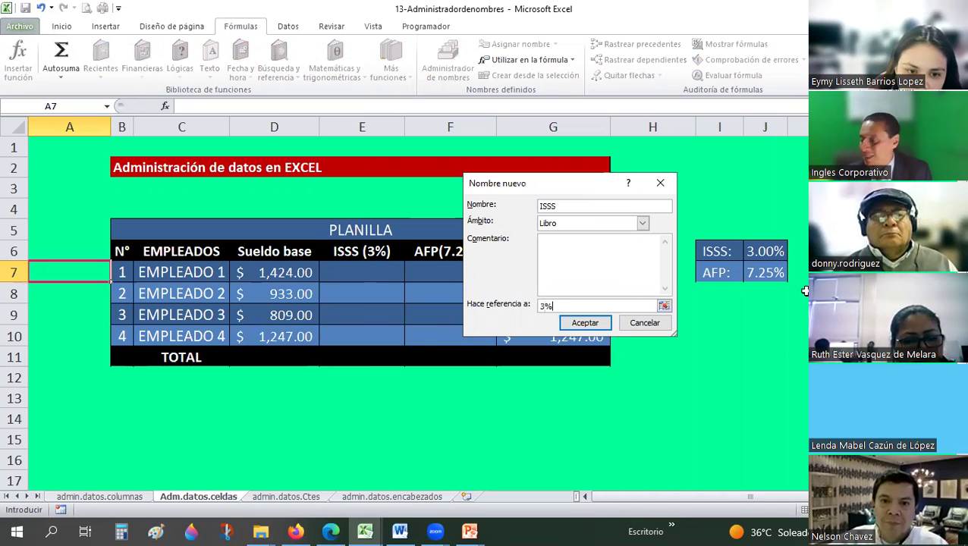
click(584, 326)
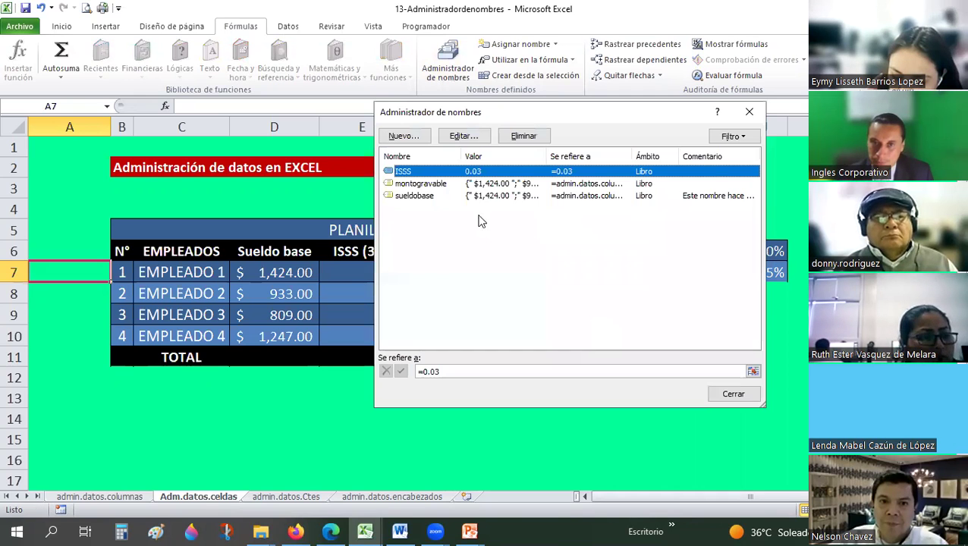
click(724, 396)
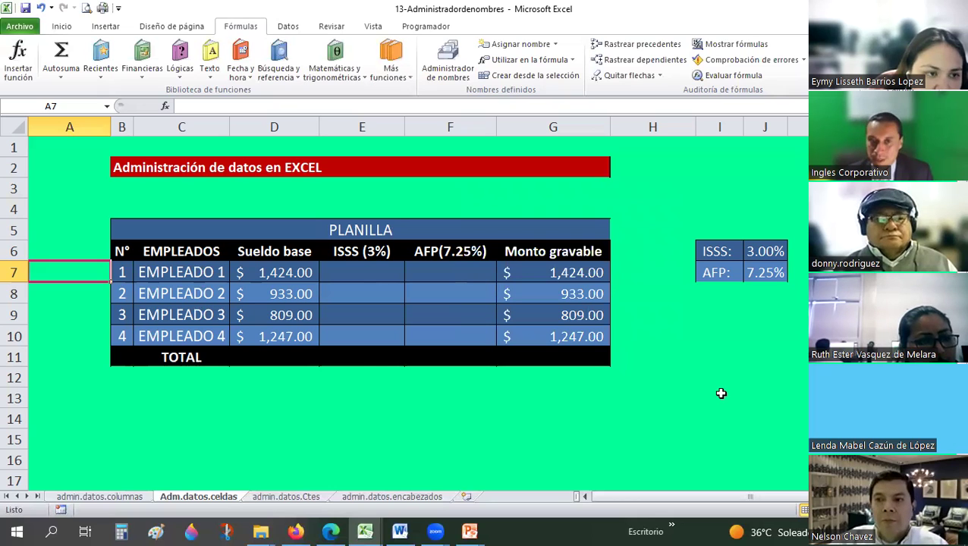
Create the workbook name AFP referring to 7.25%, then close Name Manager.
click(721, 394)
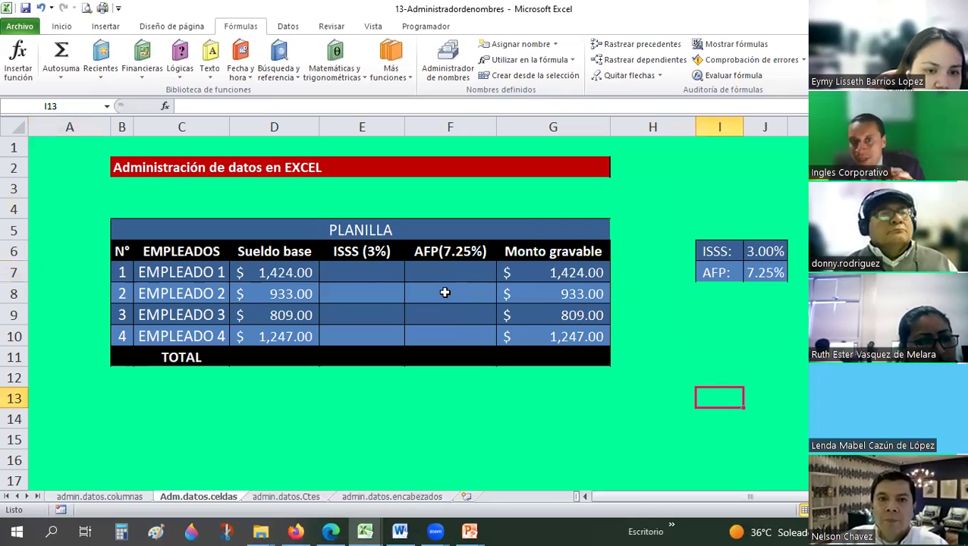
click(446, 60)
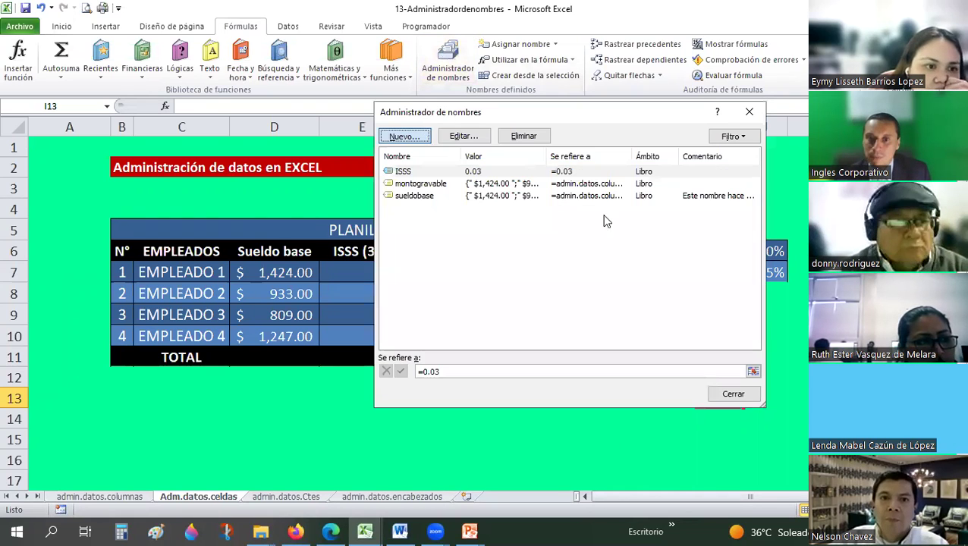
key(Return)
text(AFP)
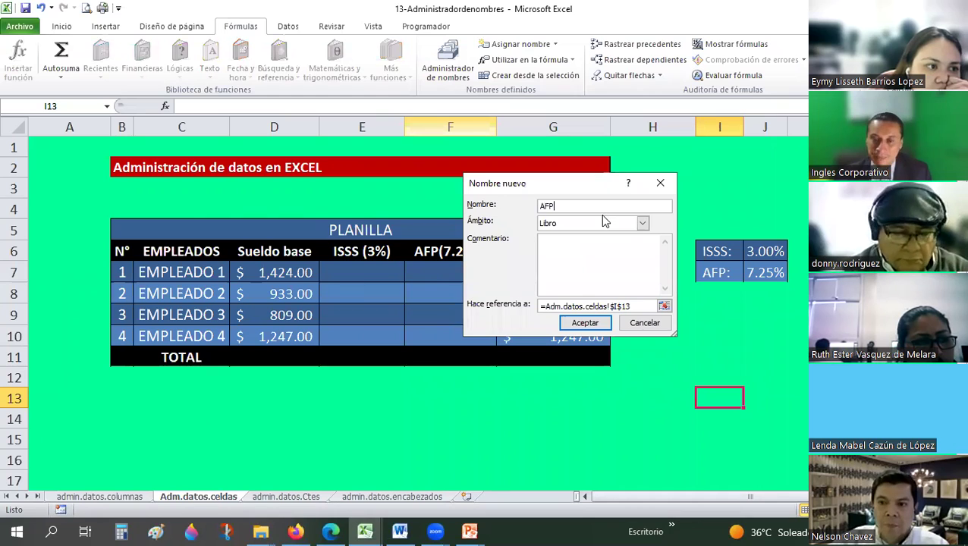
key(Tab)
key(Tab)
key(Tab)
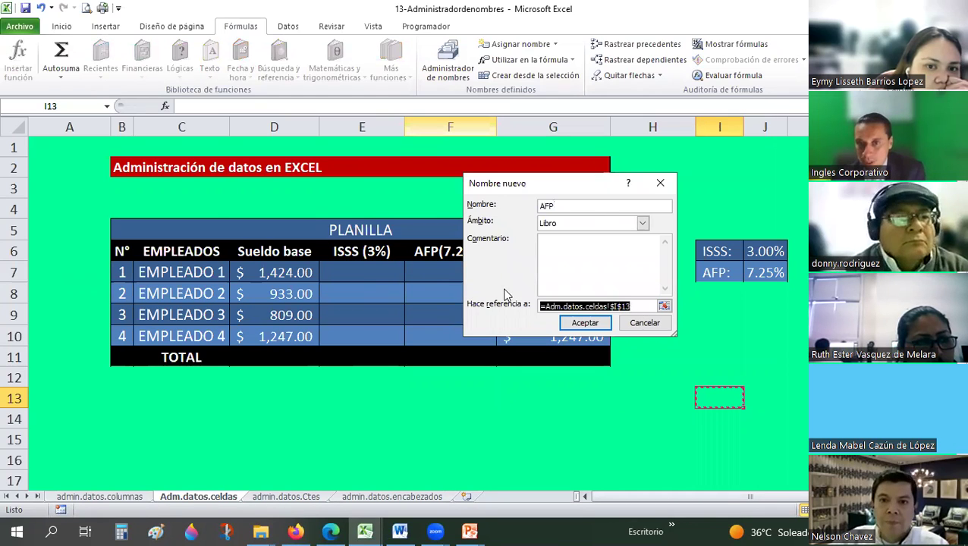
key(BackSpace)
text(7.25)
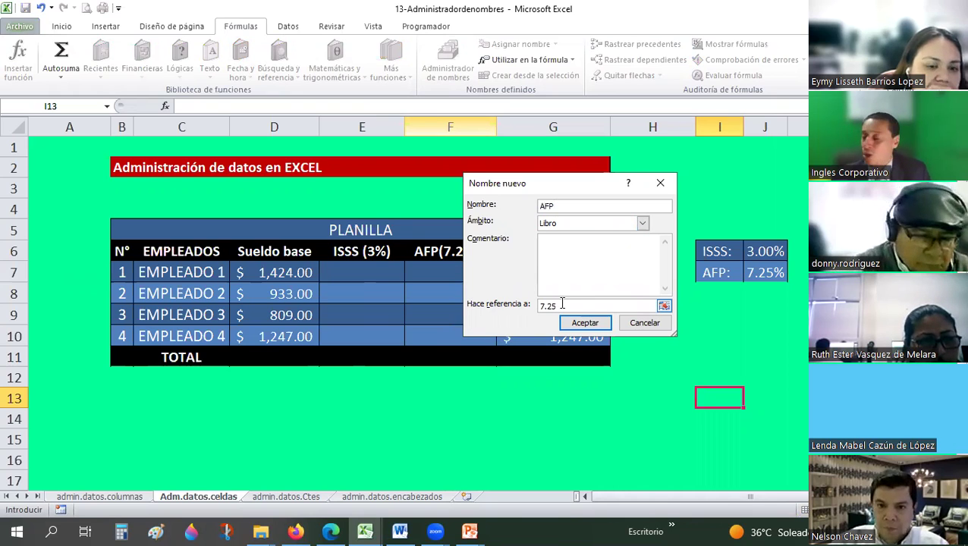
text(%)
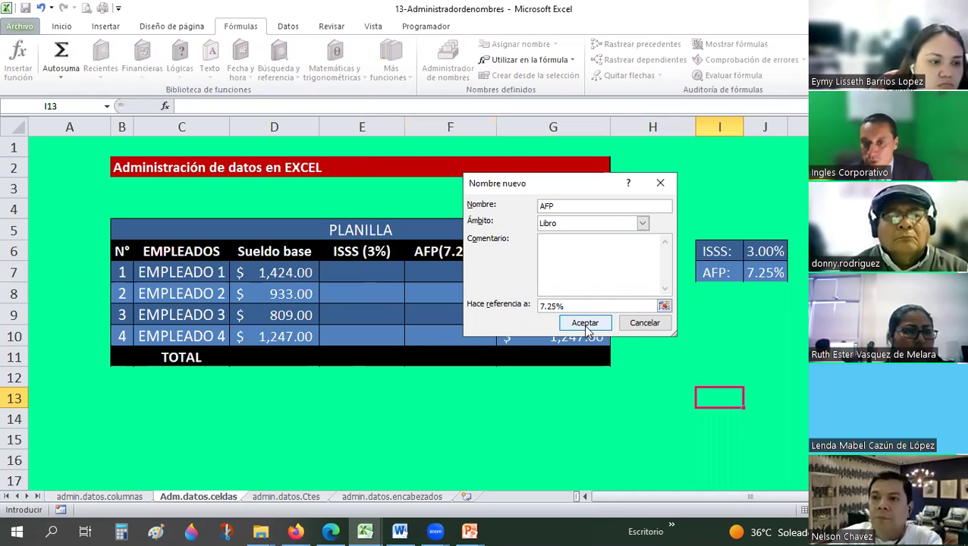
click(585, 325)
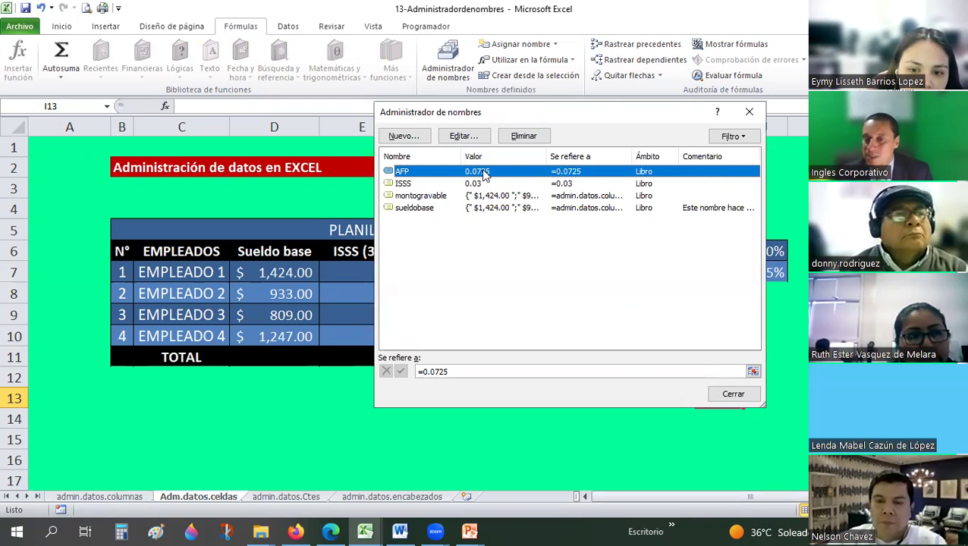
click(723, 394)
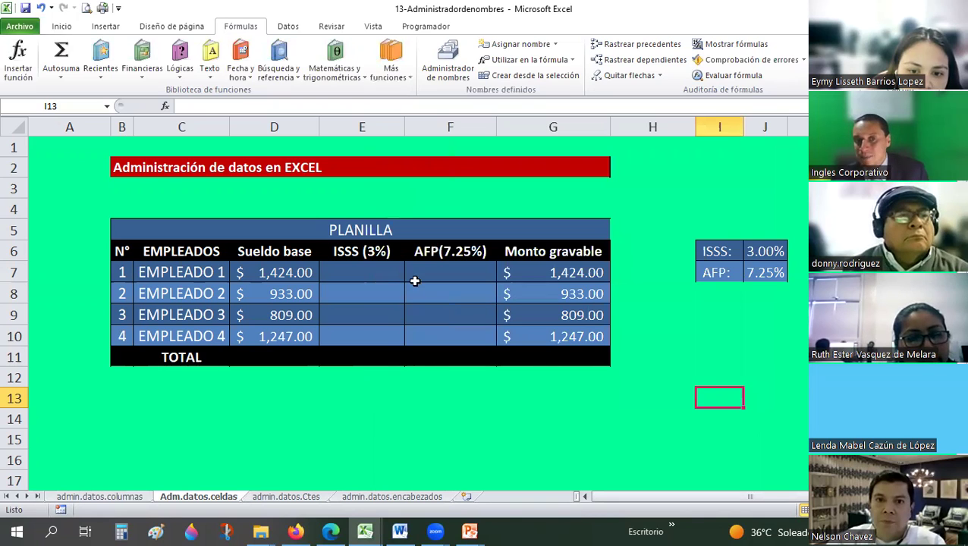
Select cell E7 and start a new defined name from Name Manager.
click(349, 251)
click(416, 252)
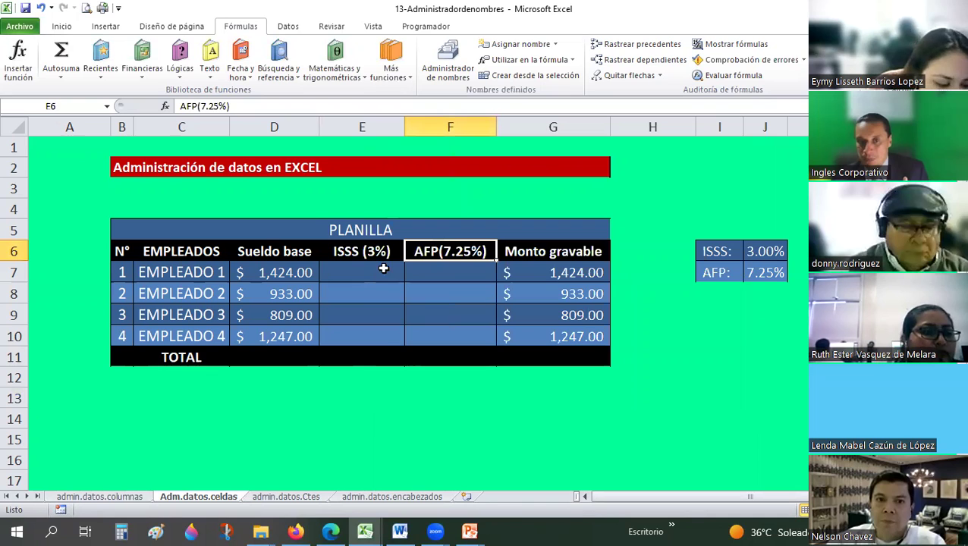
click(375, 273)
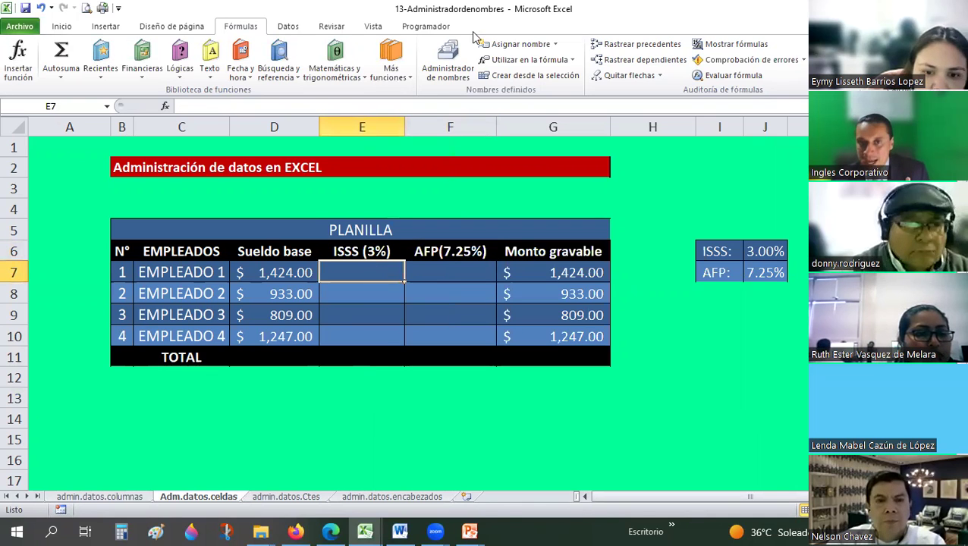
click(446, 61)
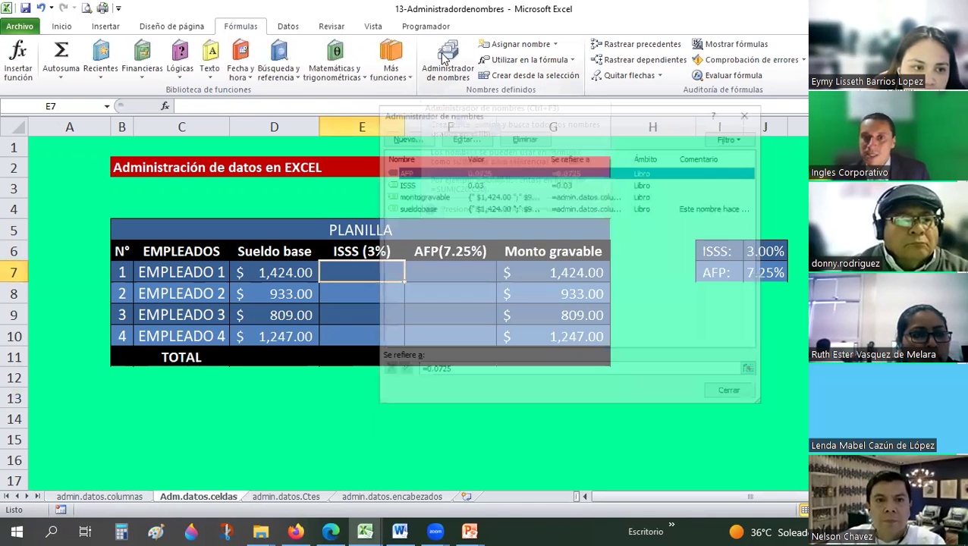
key(Return)
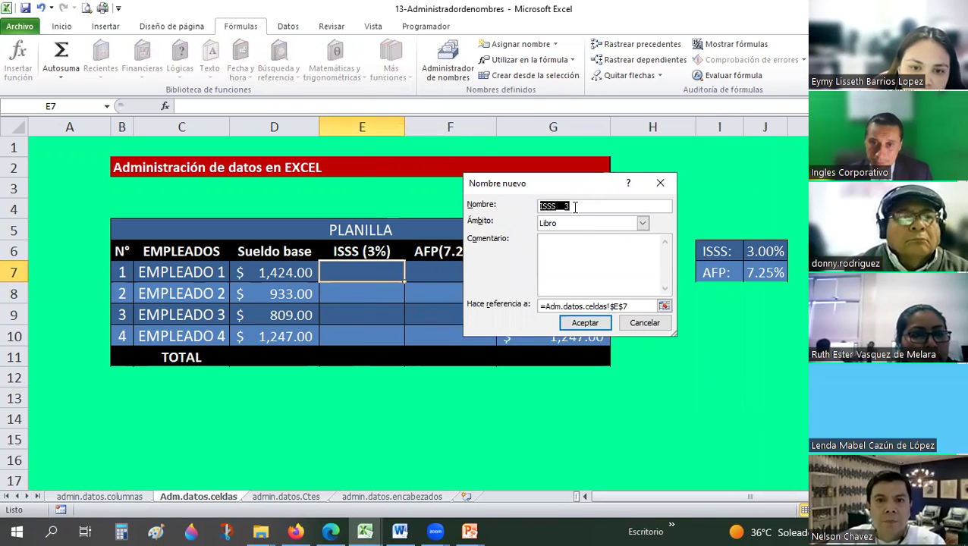
Name it ISSS2, pointing to the 3.00% rate in $J$6, and save it.
click(557, 206)
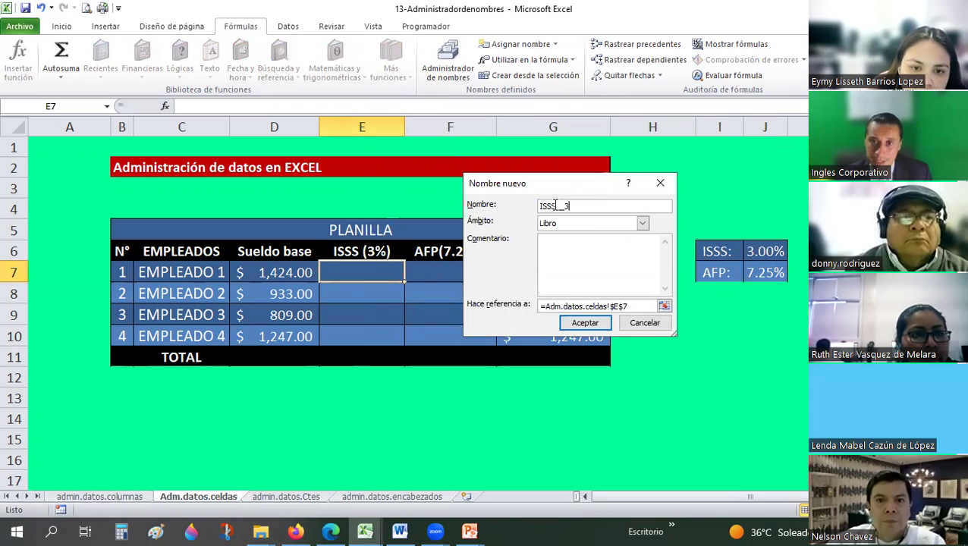
key(shift+End)
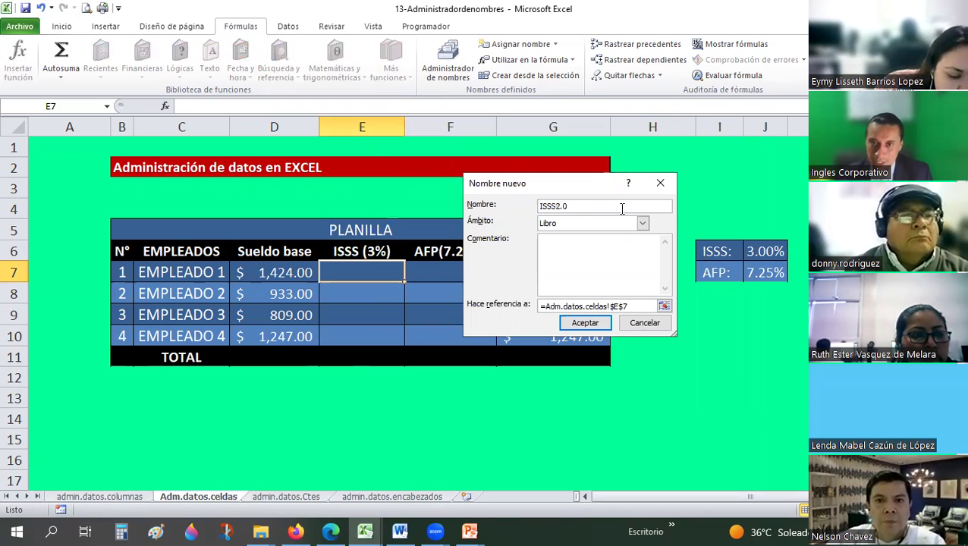
key(BackSpace)
key(BackSpace)
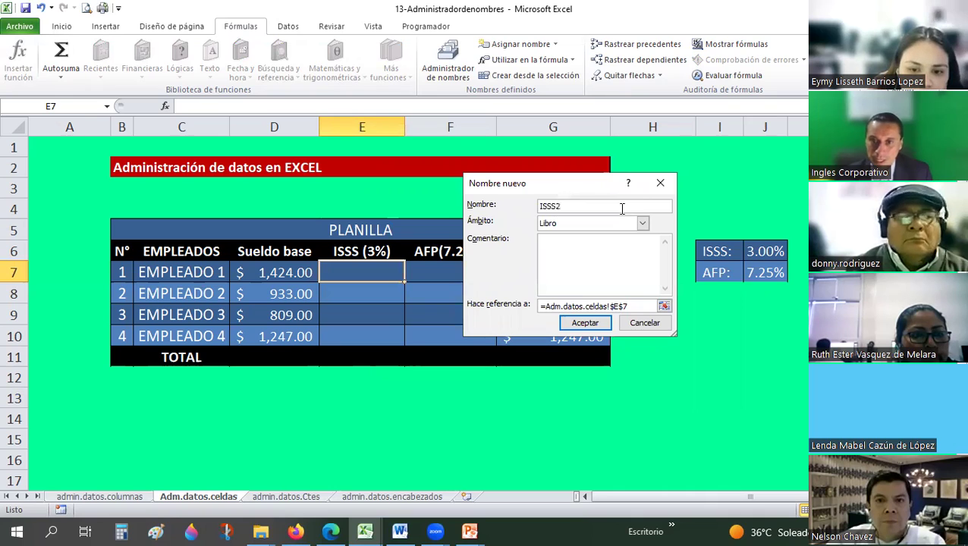
key(alt+r)
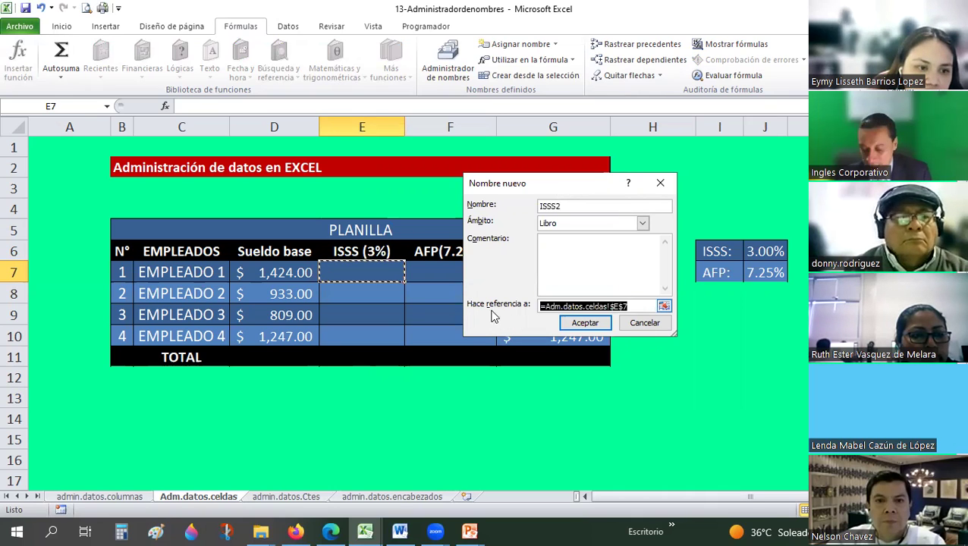
key(BackSpace)
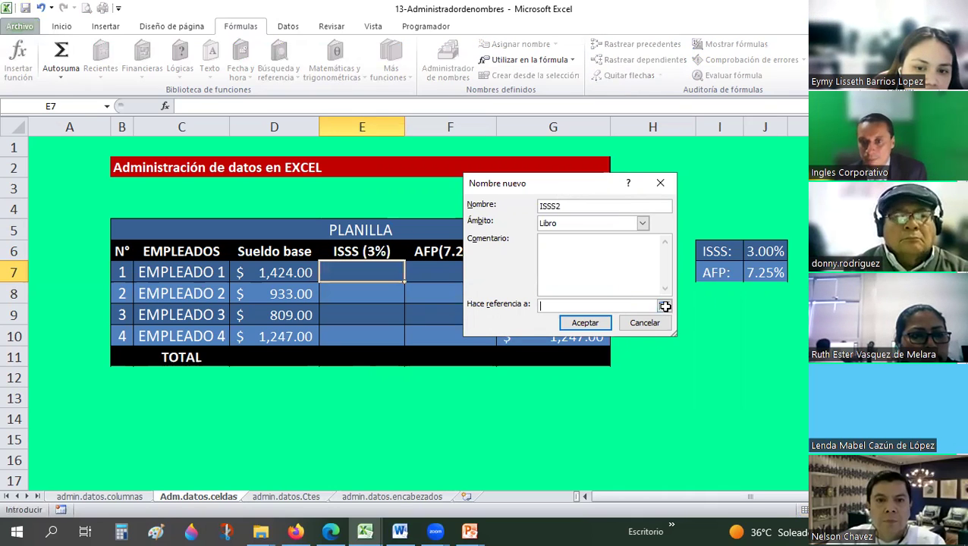
click(763, 251)
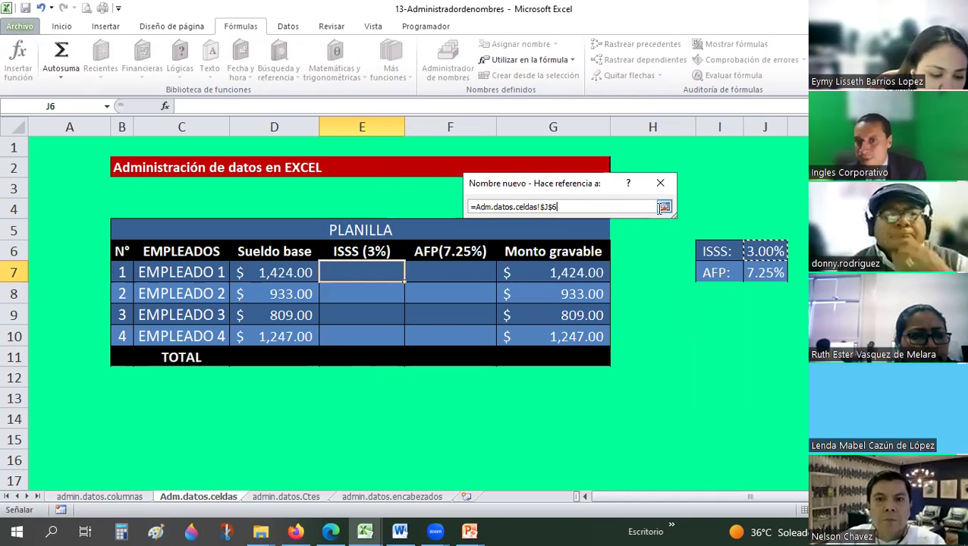
key(Return)
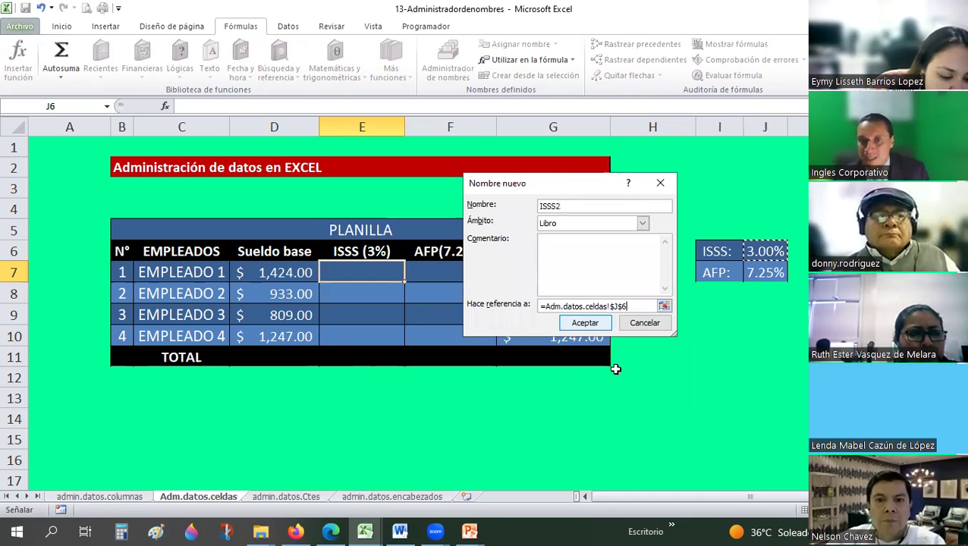
click(595, 325)
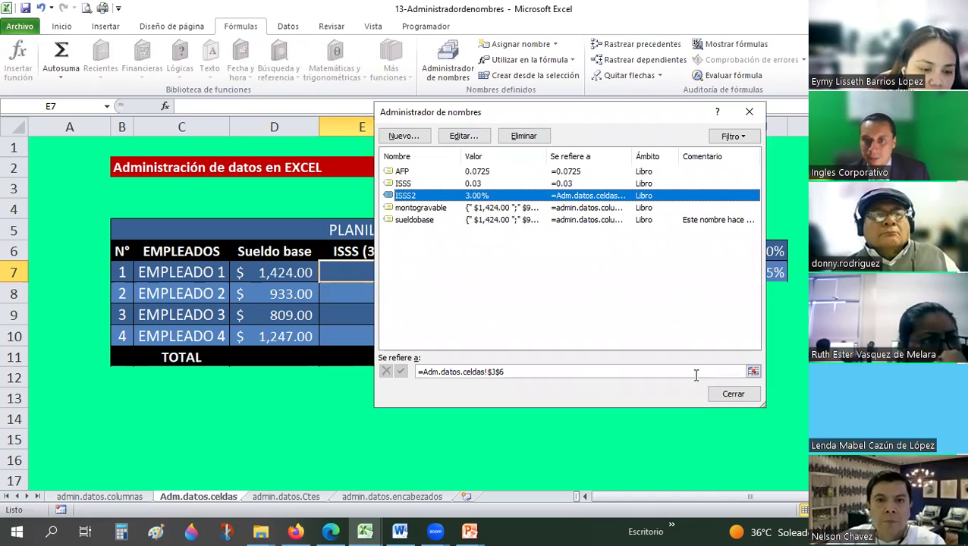
Try defining AFP2 for the 7.25% rate in J7, hit the invalid-name error, and abandon it.
click(401, 140)
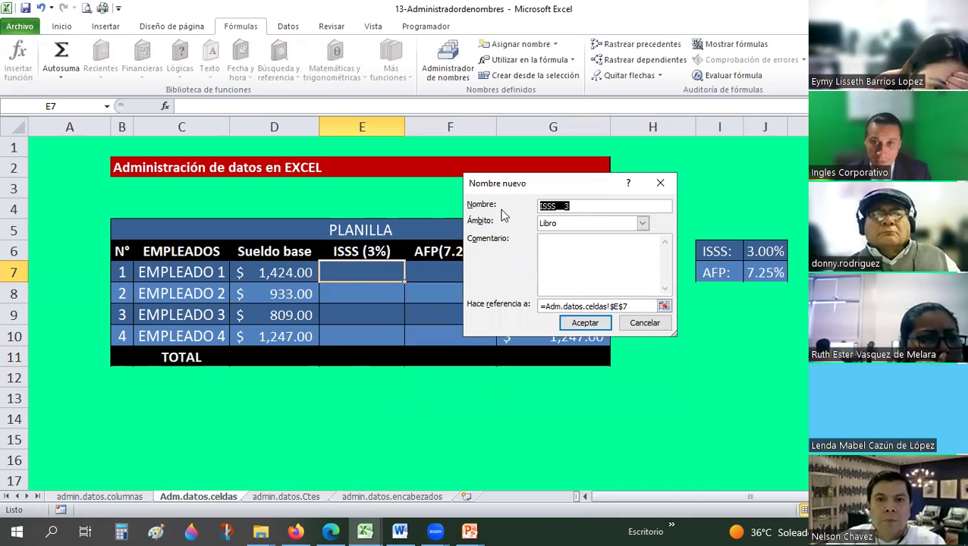
text(AFP)
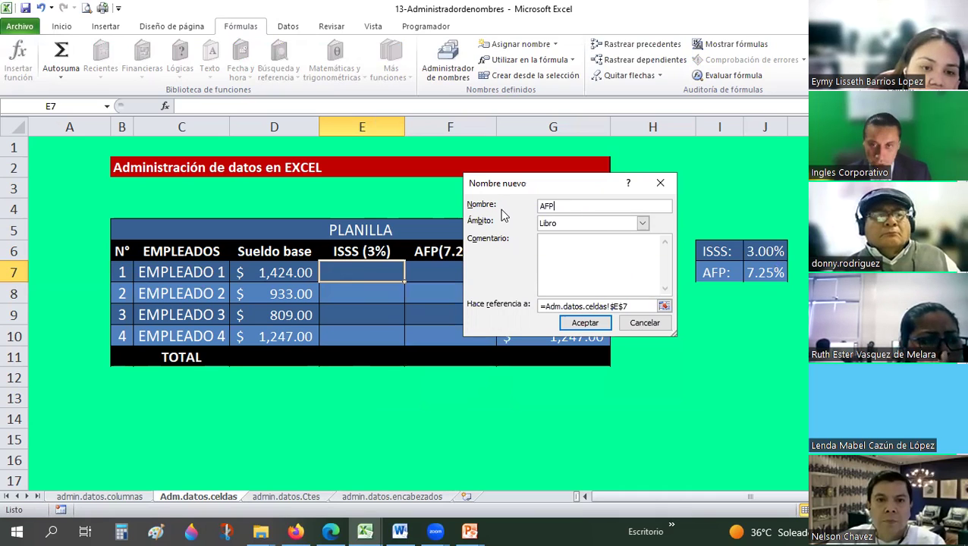
text(2)
click(499, 306)
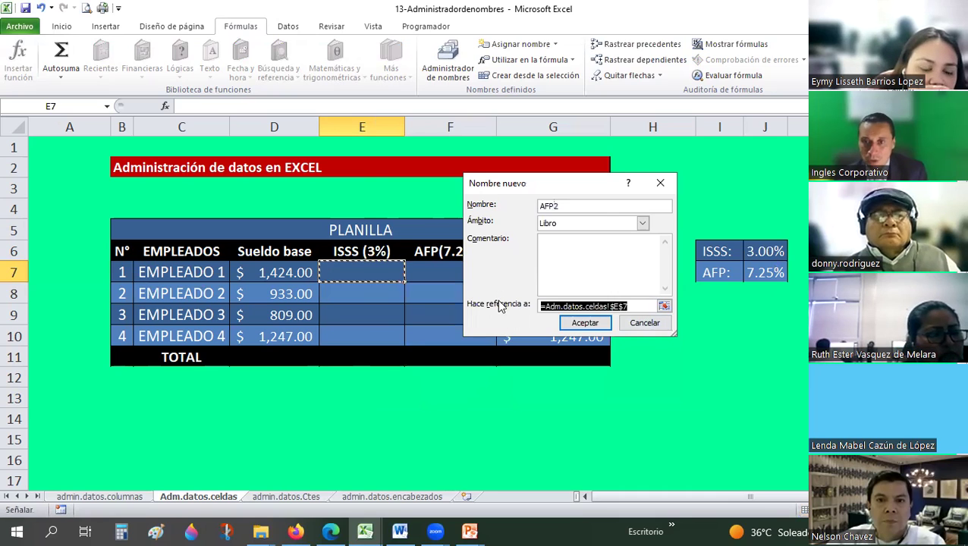
click(771, 275)
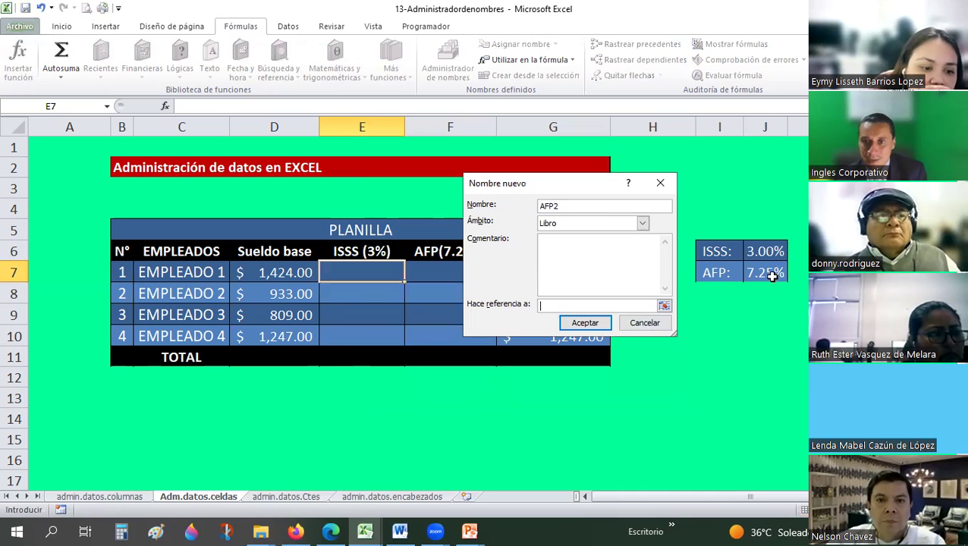
click(585, 326)
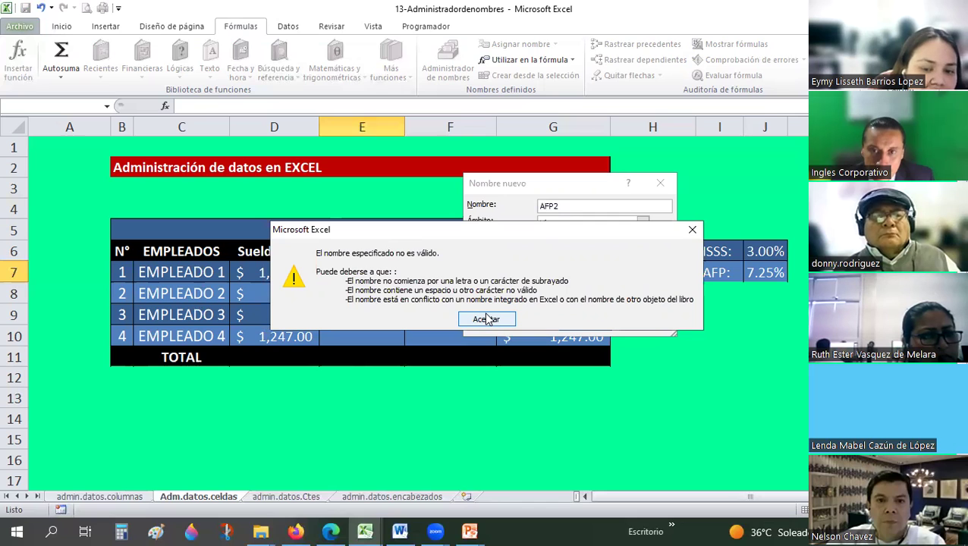
click(486, 319)
text(AFP)
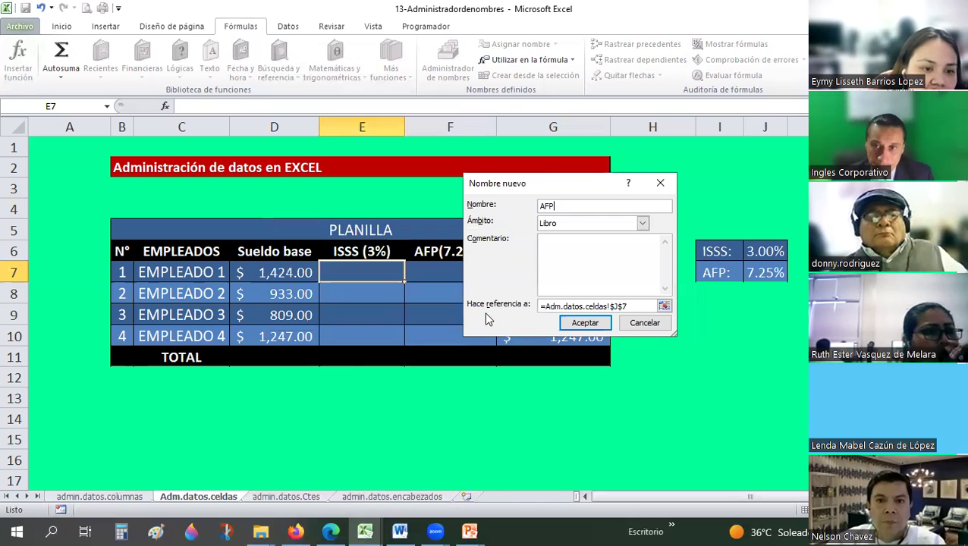
text(2)
click(577, 323)
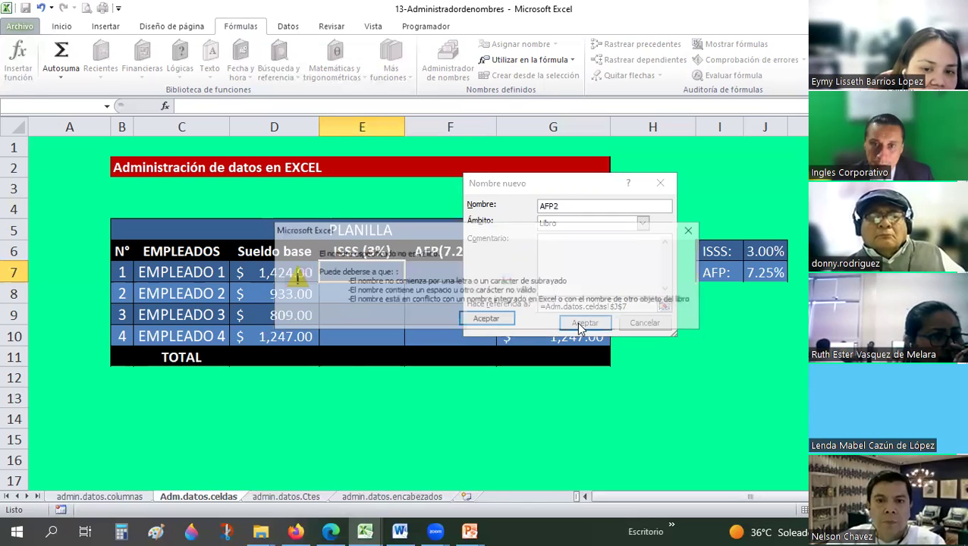
key(Return)
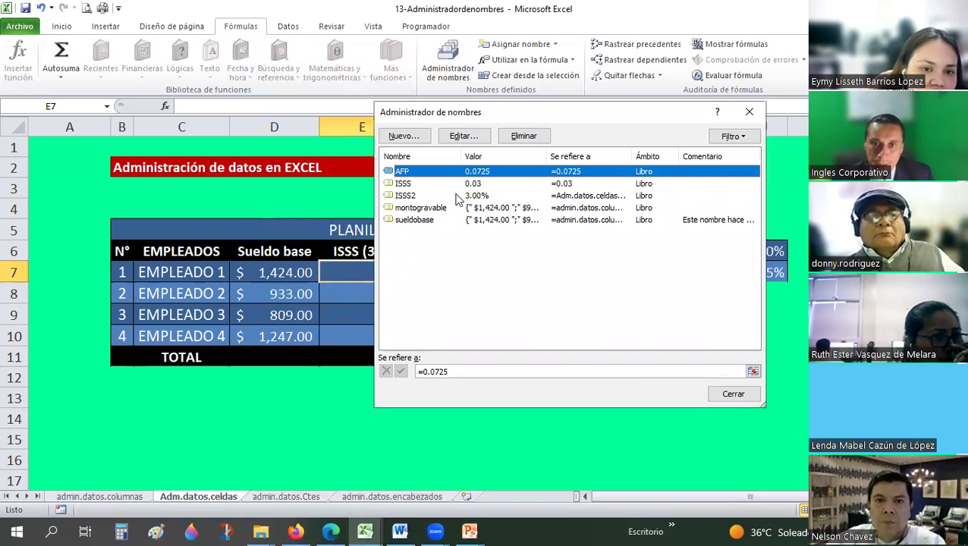
key(Escape)
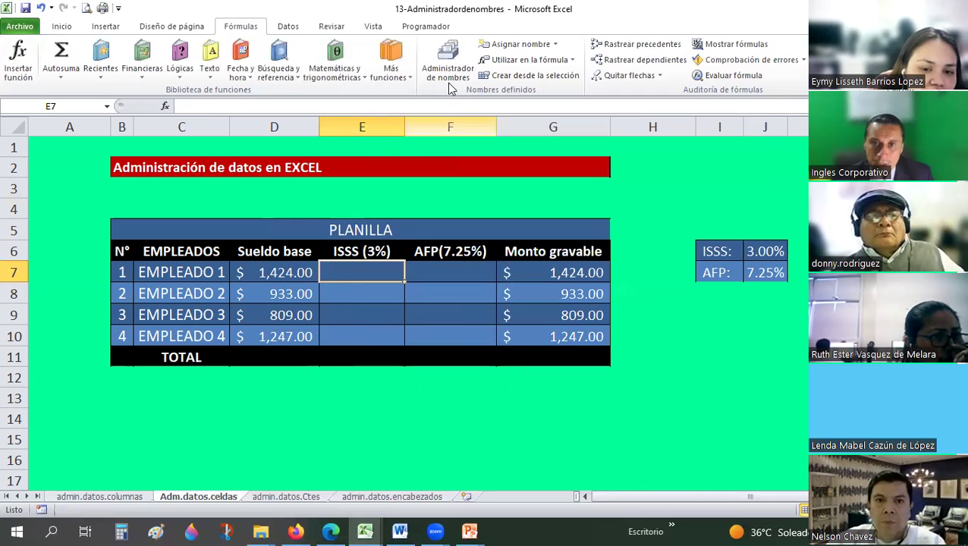
Retry defining AFP2 for J7 and start editing the name after the invalid-name warning.
key(ctrl+F3)
click(398, 132)
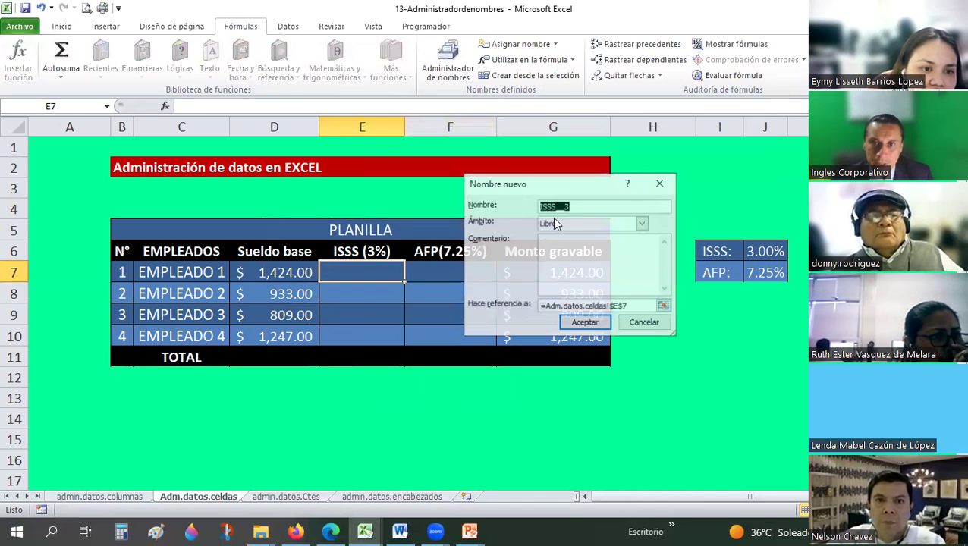
text(AFP)
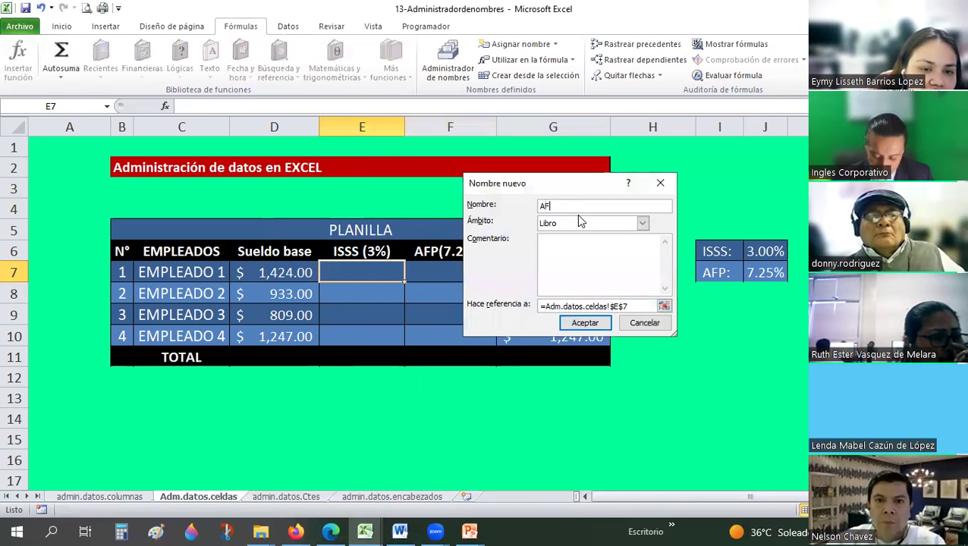
text(2)
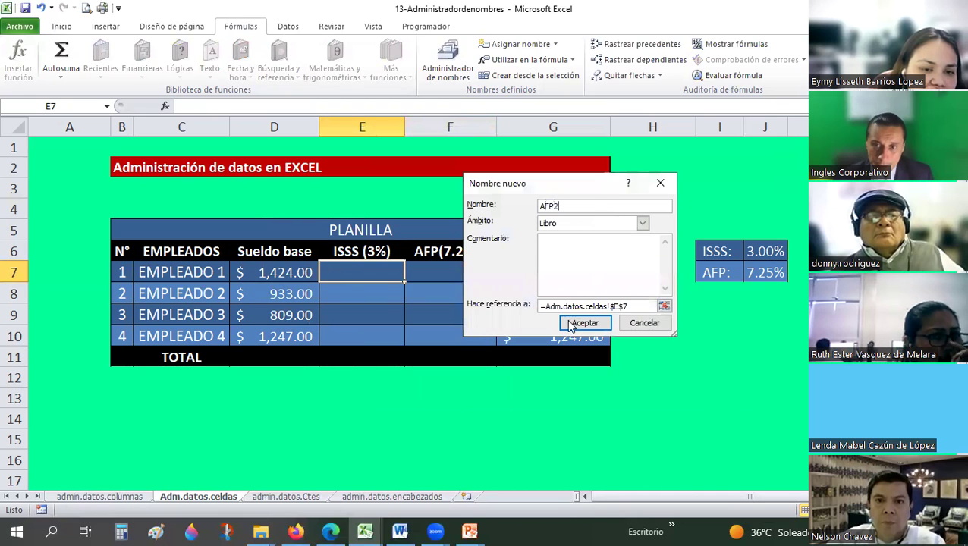
click(600, 306)
click(765, 272)
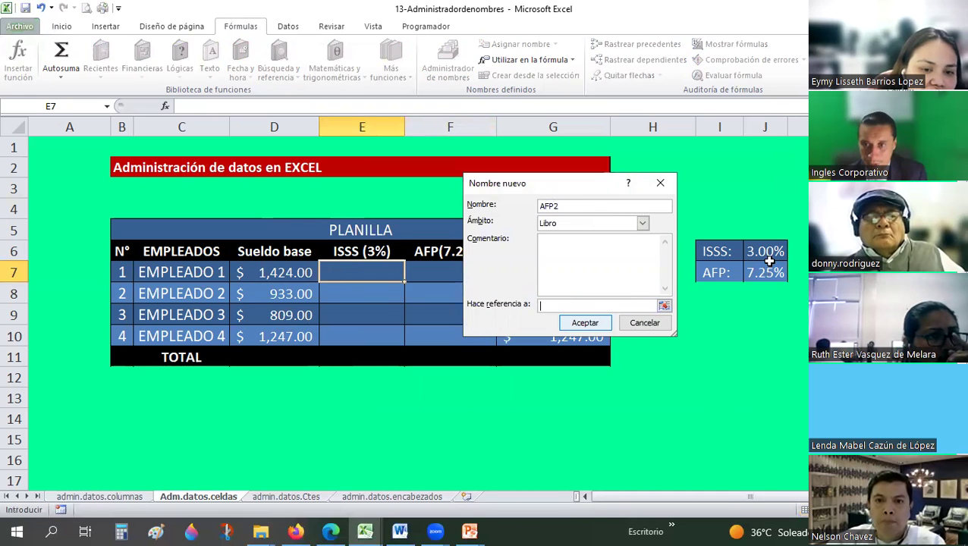
click(586, 328)
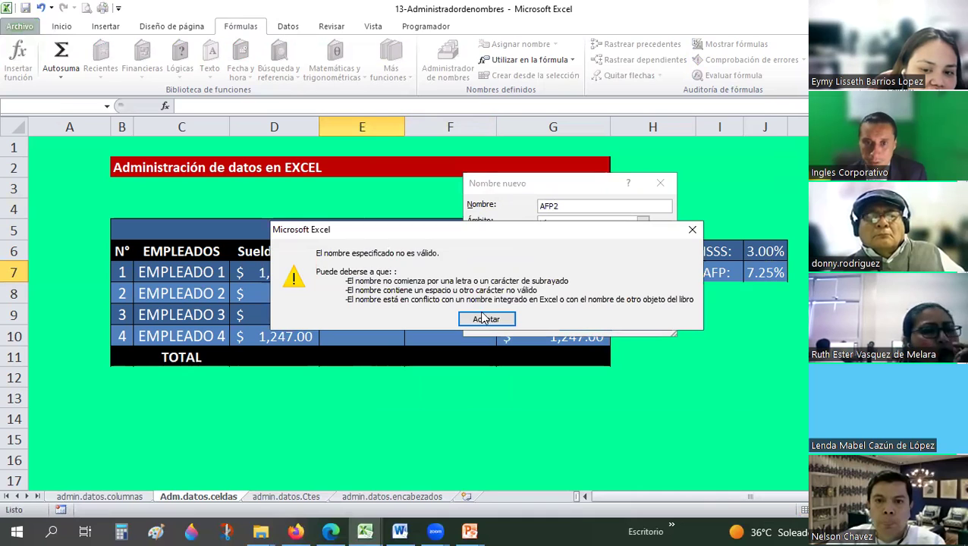
click(485, 319)
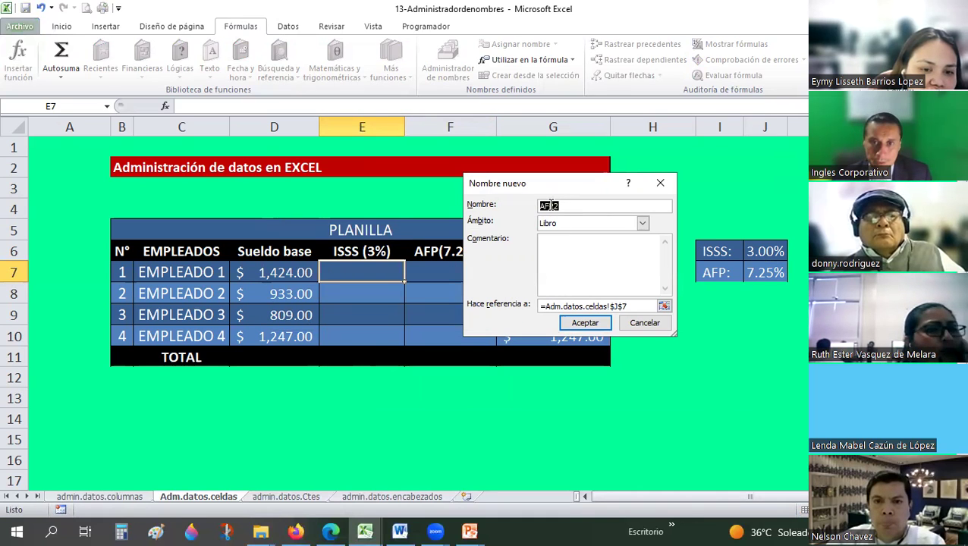
key(End)
Save the 7.25% AFP rate in J7 under the name AFPS2 and close the names list.
text(S)
click(577, 320)
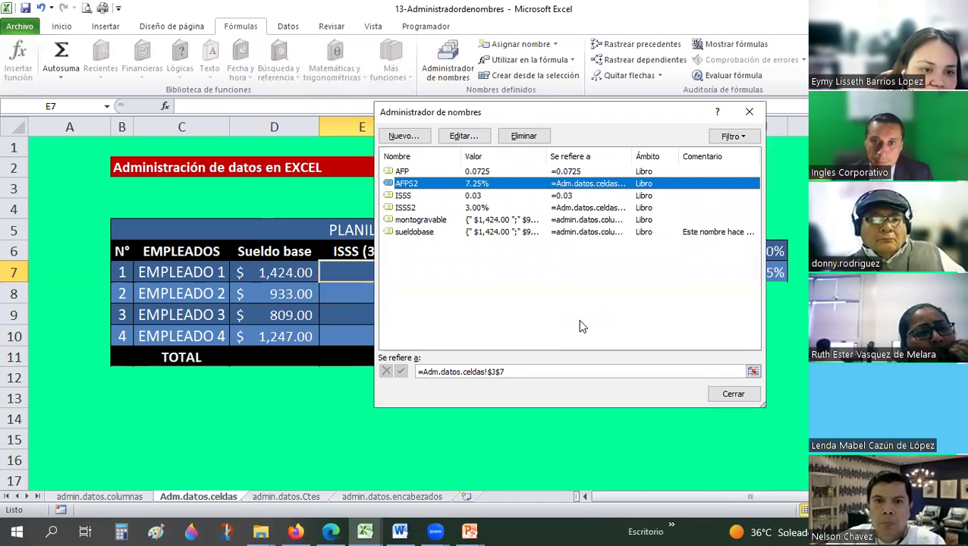
click(734, 400)
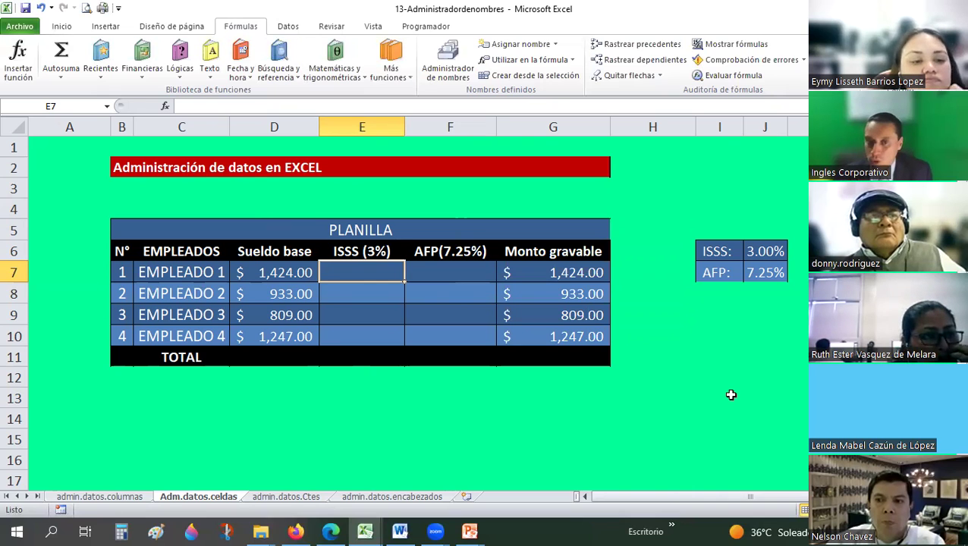
Enter =D7*ISSS in E7 for Empleado 1's ISSS.
text(=)
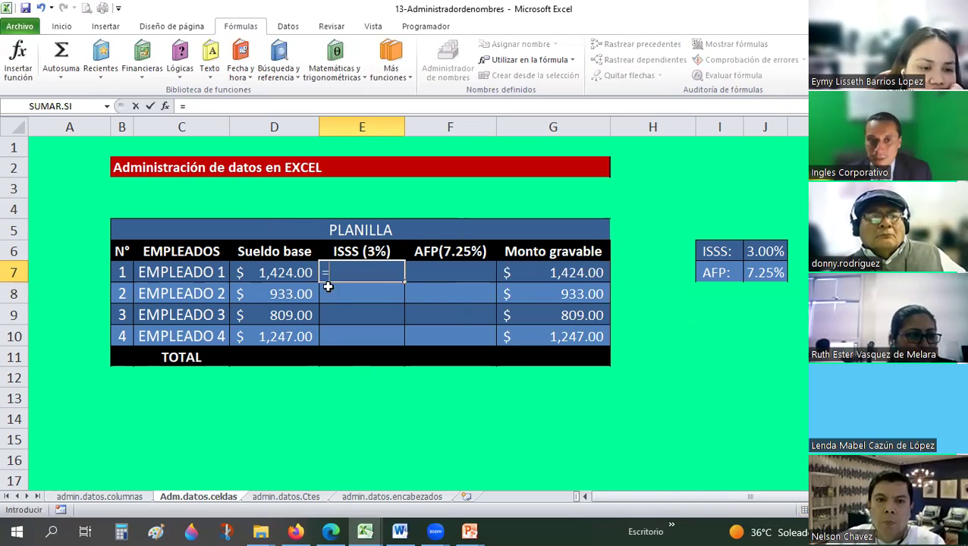
click(282, 274)
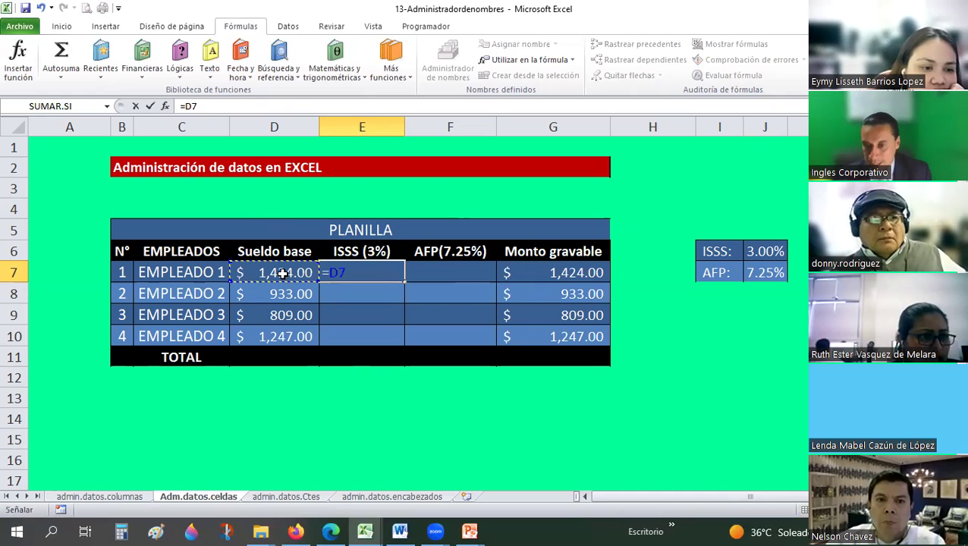
text(*)
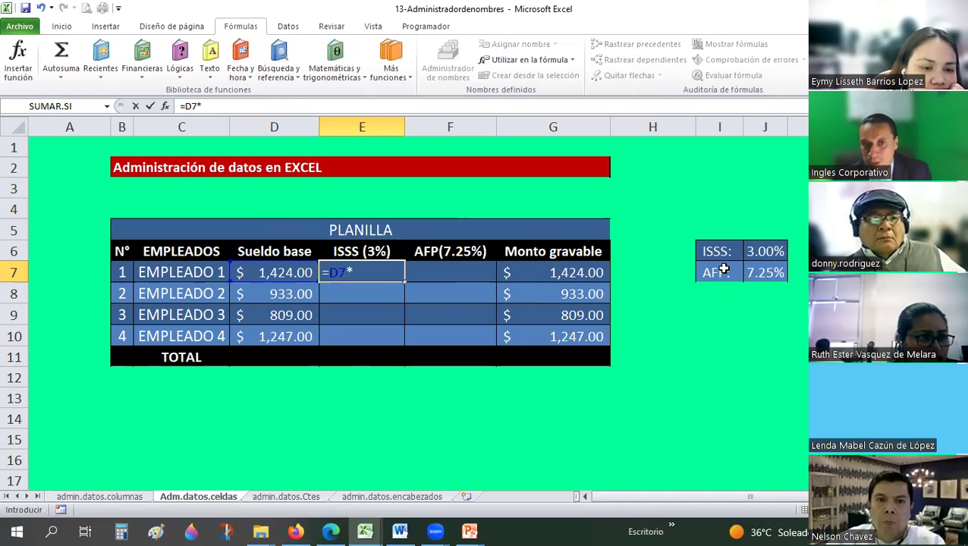
text(IS)
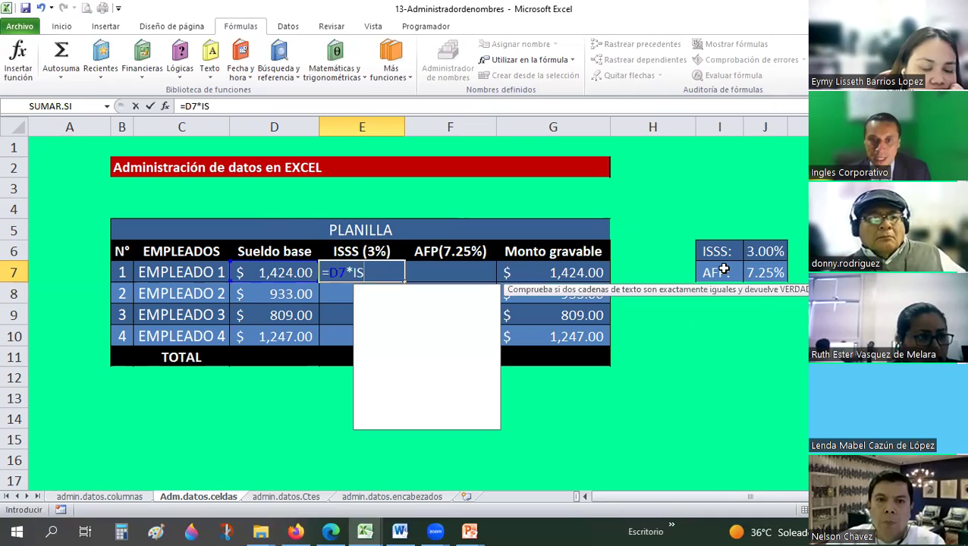
text(SS)
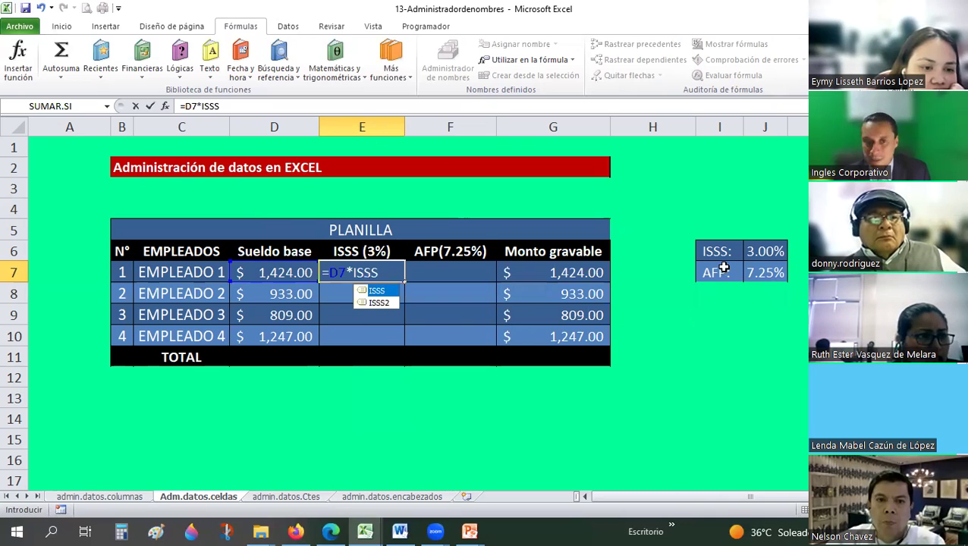
double_click(379, 292)
key(Return)
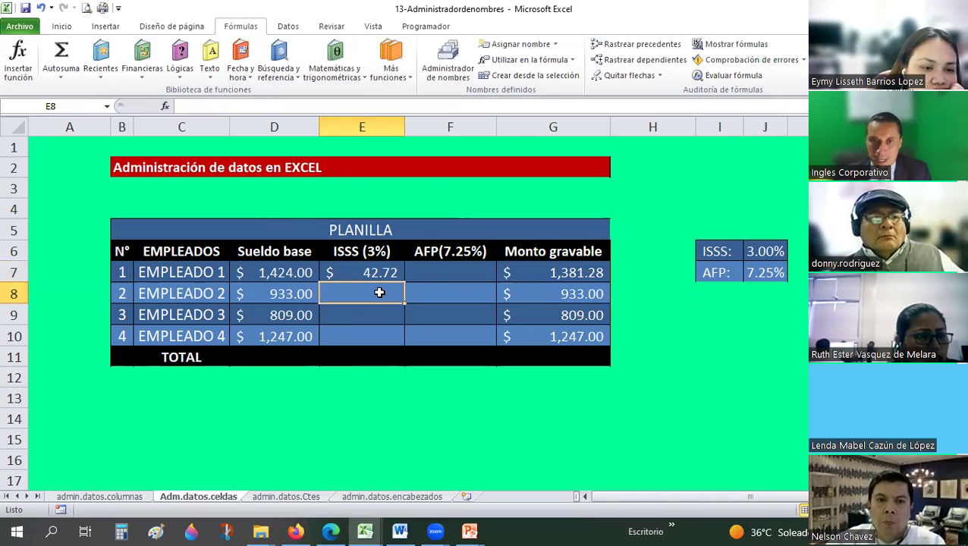
Enter =D7*AFP in F7 for Empleado 1's AFP and review both amounts.
key(Up)
key(Right)
text(=)
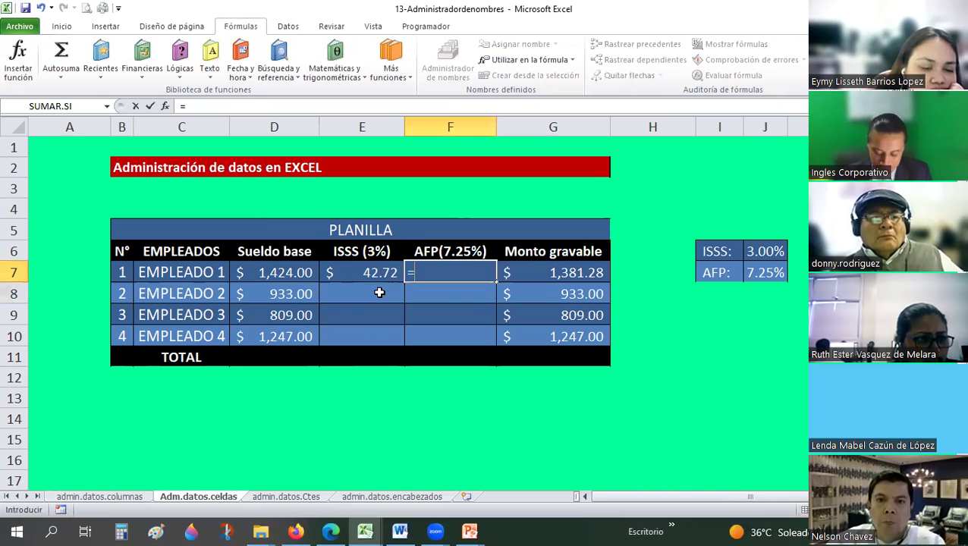
click(301, 274)
text(*A)
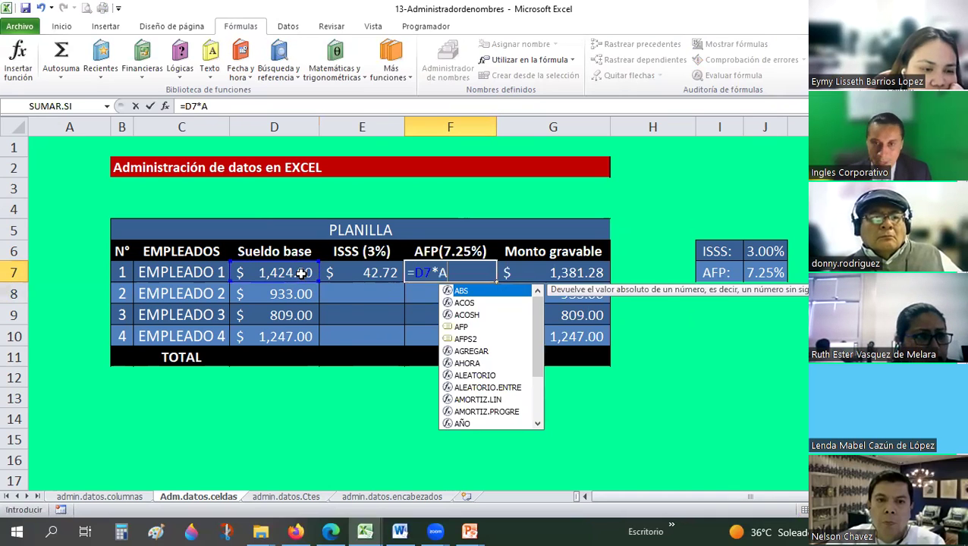
text(FP)
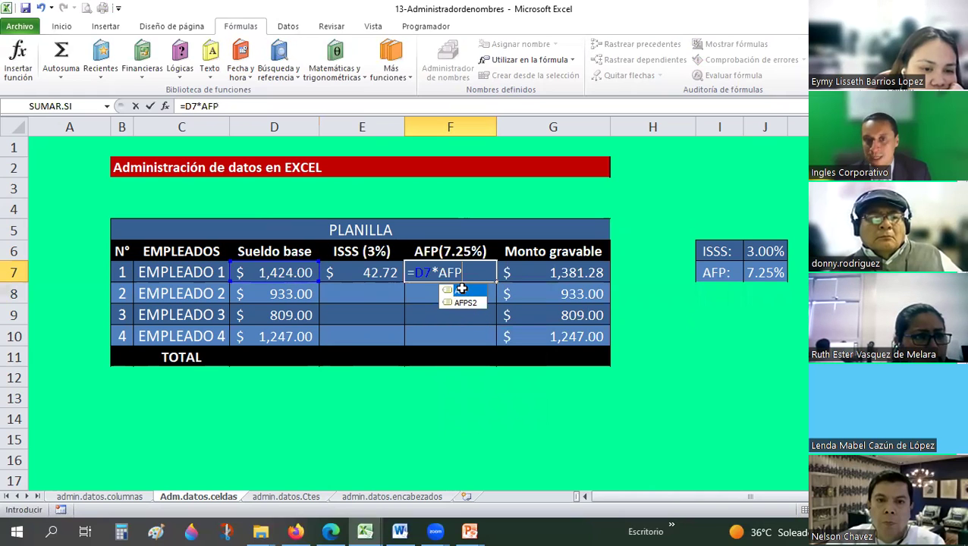
key(Return)
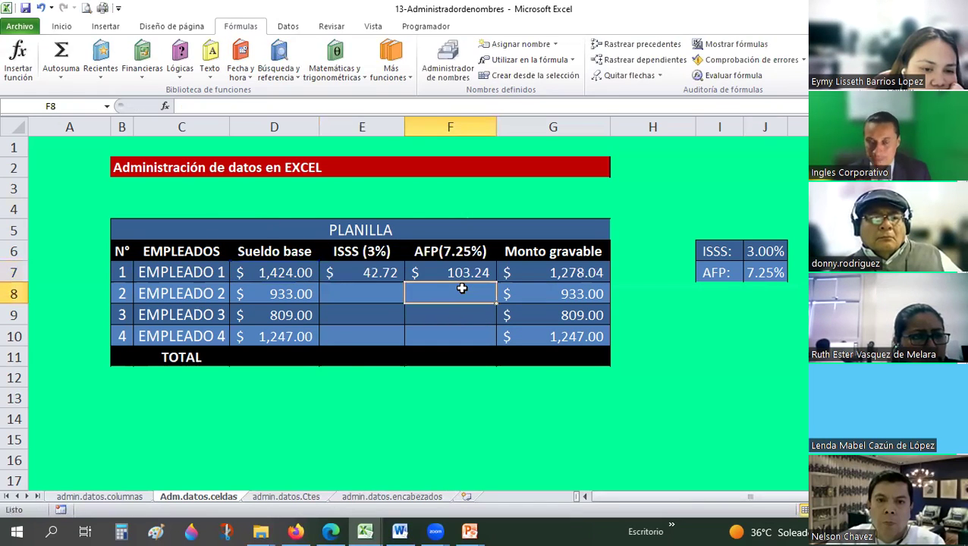
drag(372, 273, 427, 280)
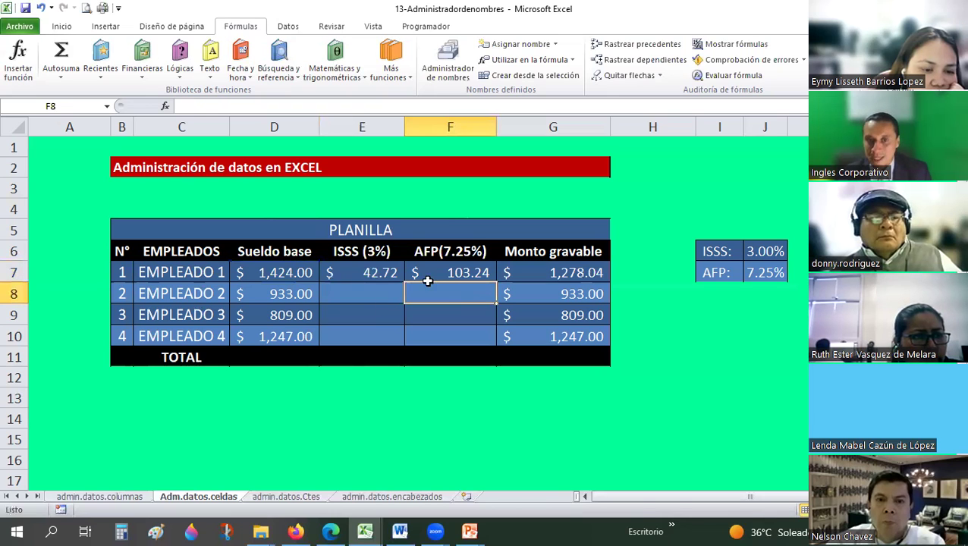
click(372, 274)
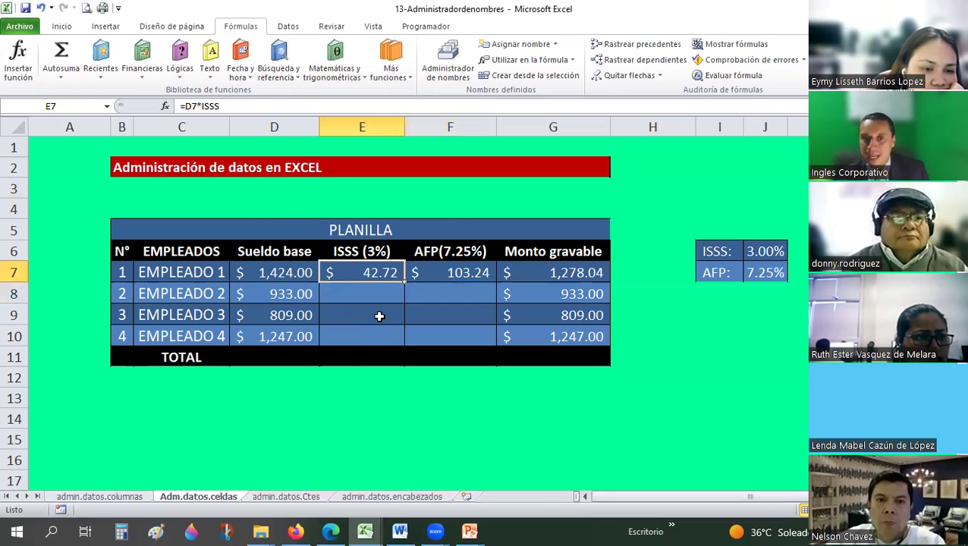
Calculate Empleado 3's ISSS in E9 as =D9*ISSS2.
click(381, 316)
text(=)
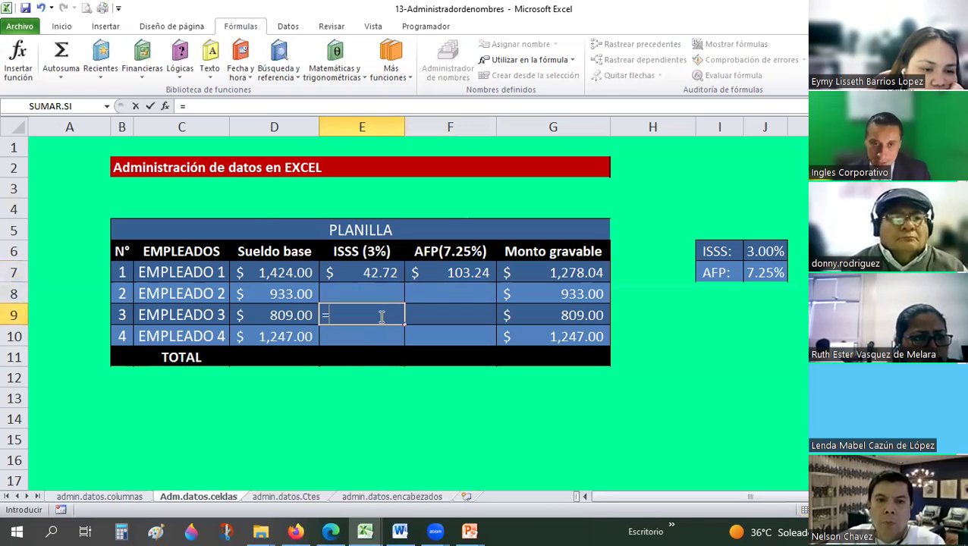
click(252, 316)
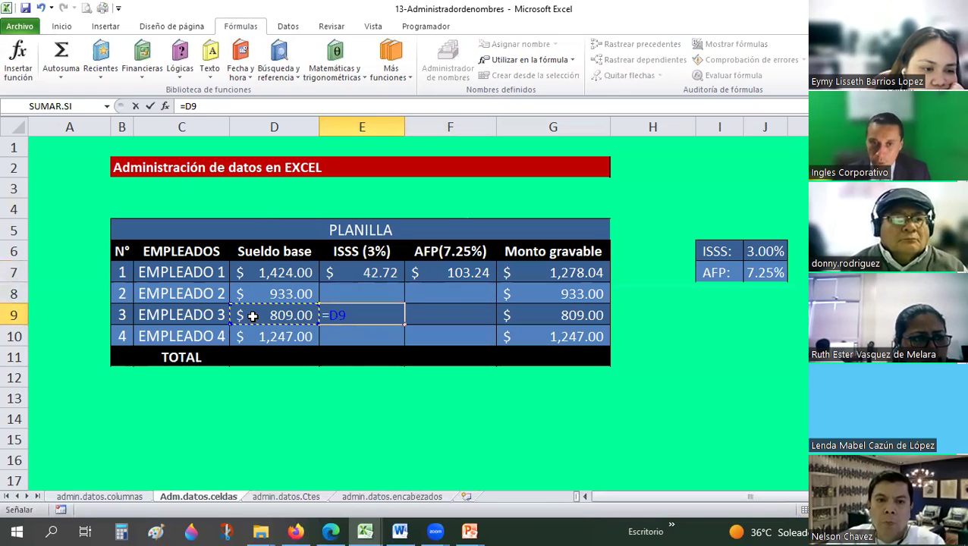
text(*I)
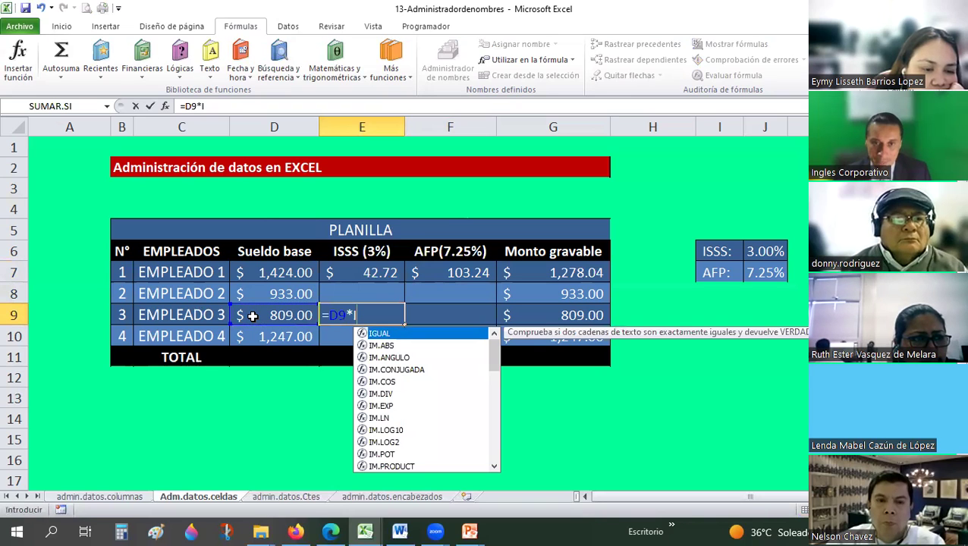
text(SS)
click(385, 344)
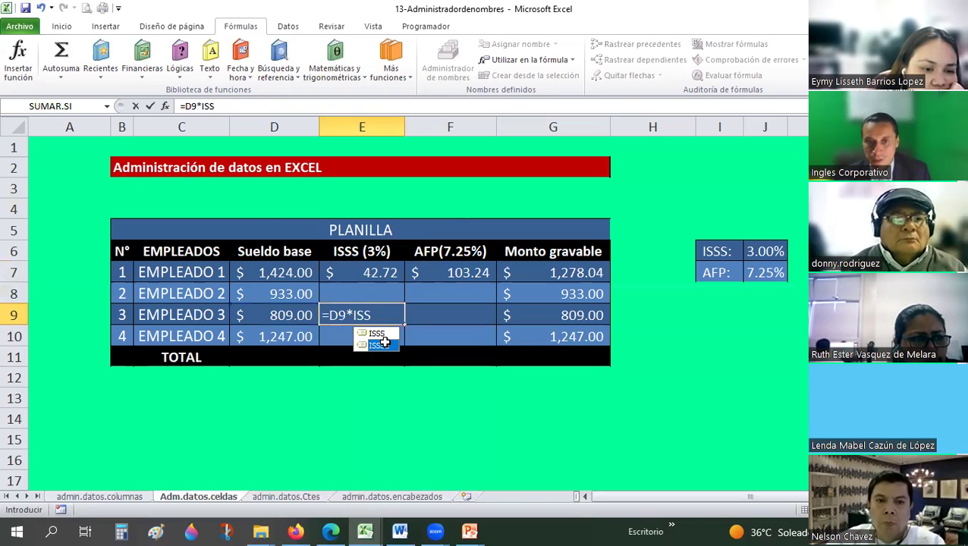
double_click(385, 345)
key(Return)
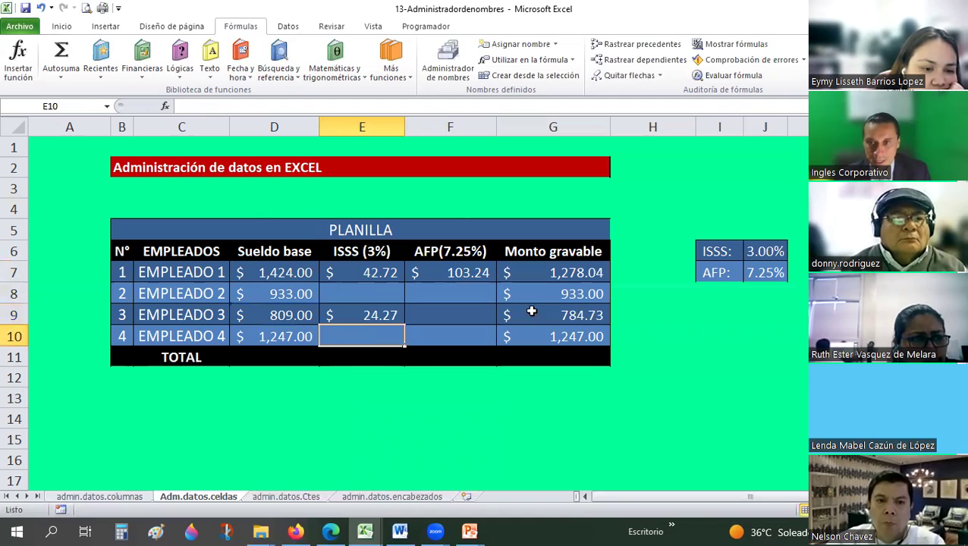
Raise the ISSS rate in J6 to 4% and compare Empleado 3's and Empleado 1's ISSS formulas.
click(766, 256)
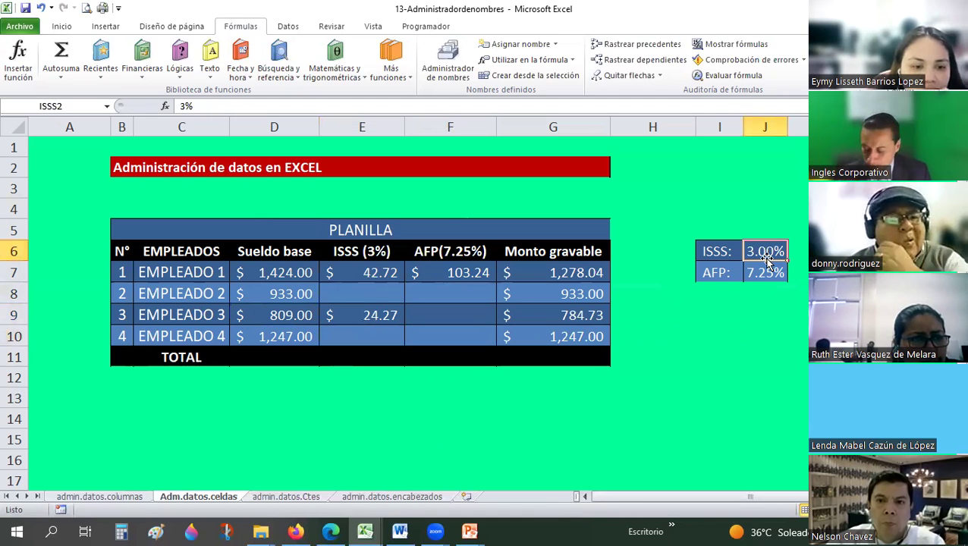
text(4)
key(Return)
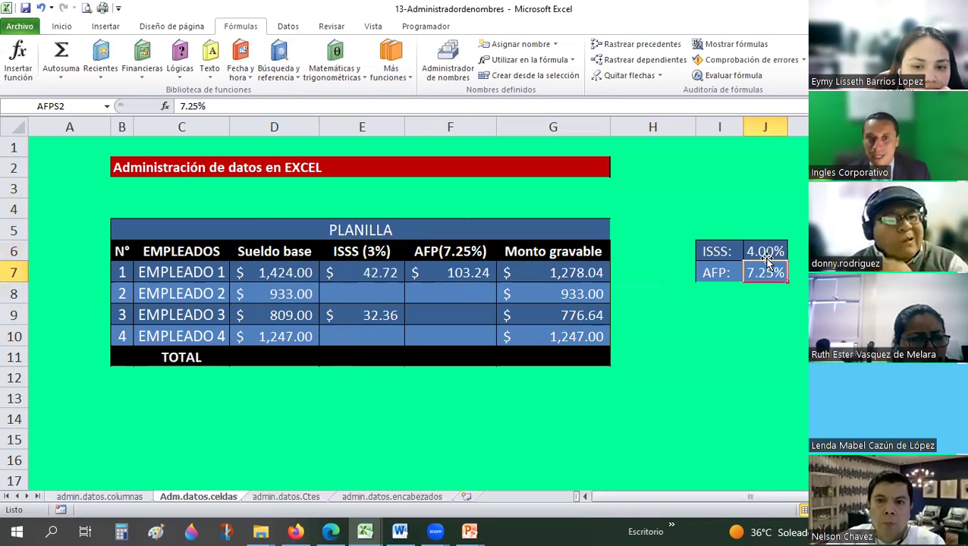
click(371, 315)
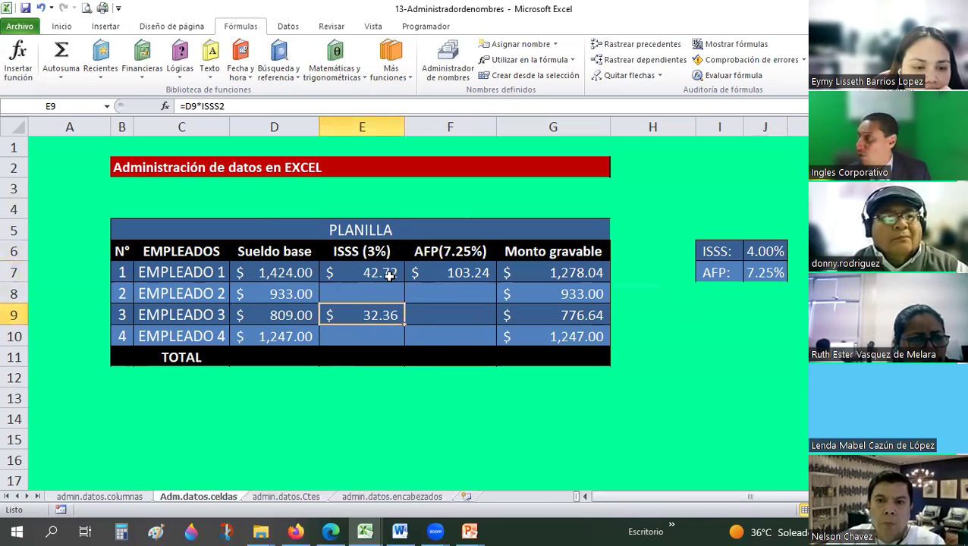
click(389, 276)
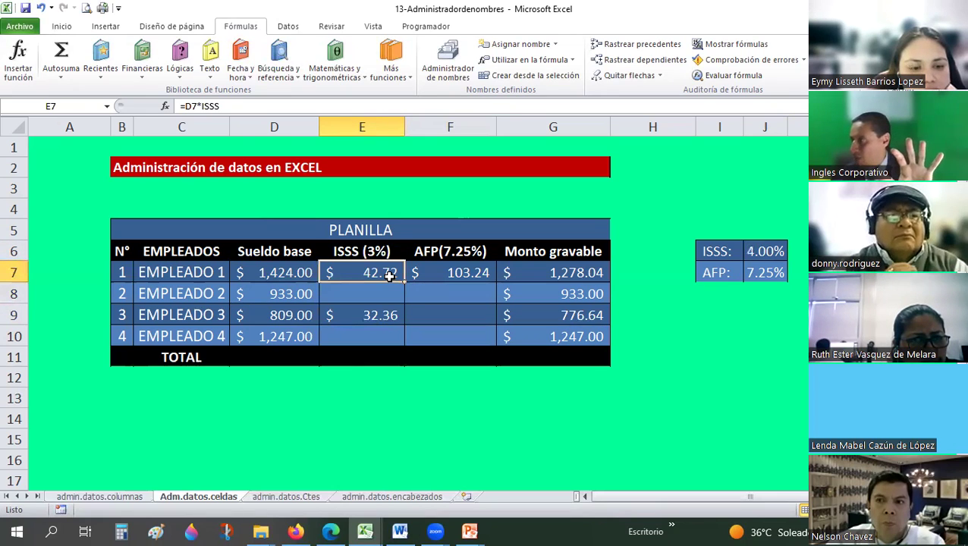
click(375, 321)
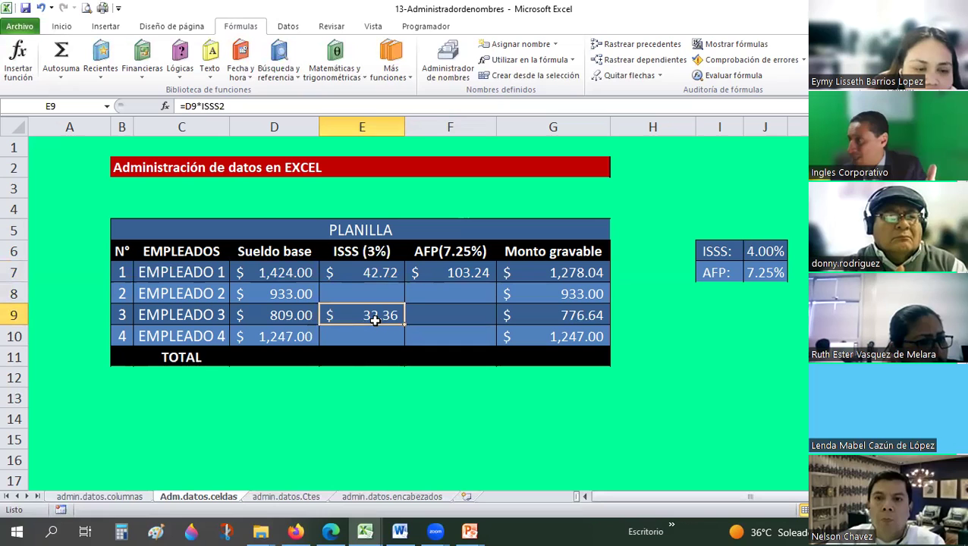
Restore the ISSS rate in J6 to 3%.
click(778, 252)
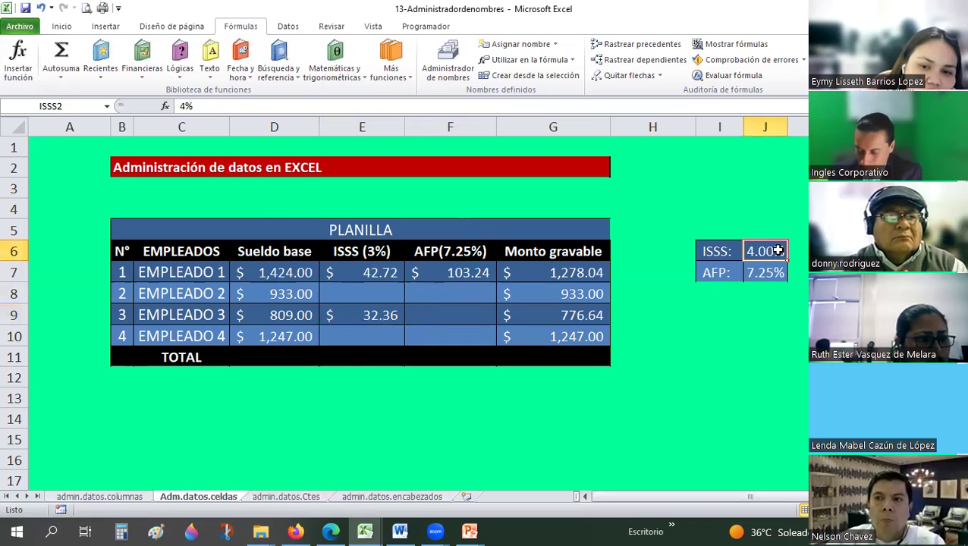
text(3%)
key(Return)
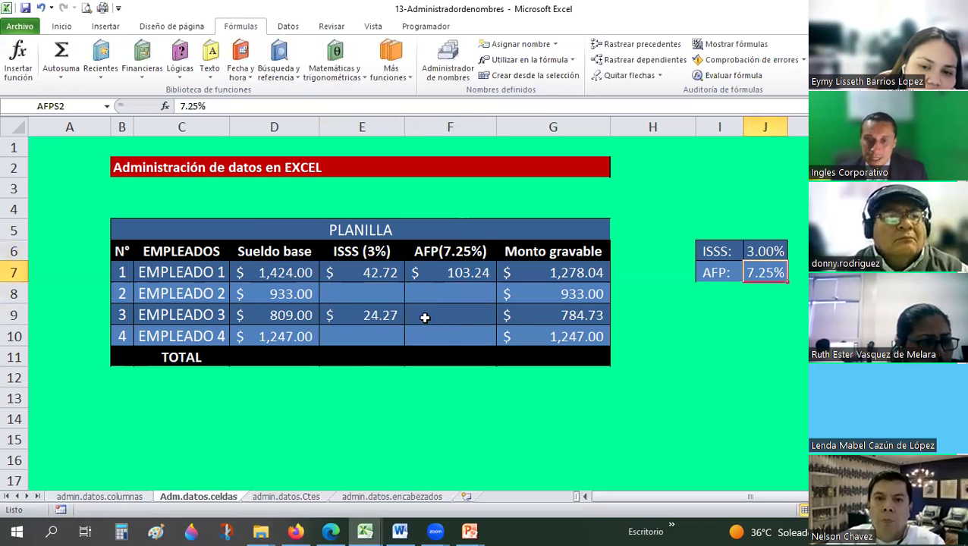
Enter =D9*AFPS2 in F9 for Empleado 3's AFP.
click(425, 318)
text(=)
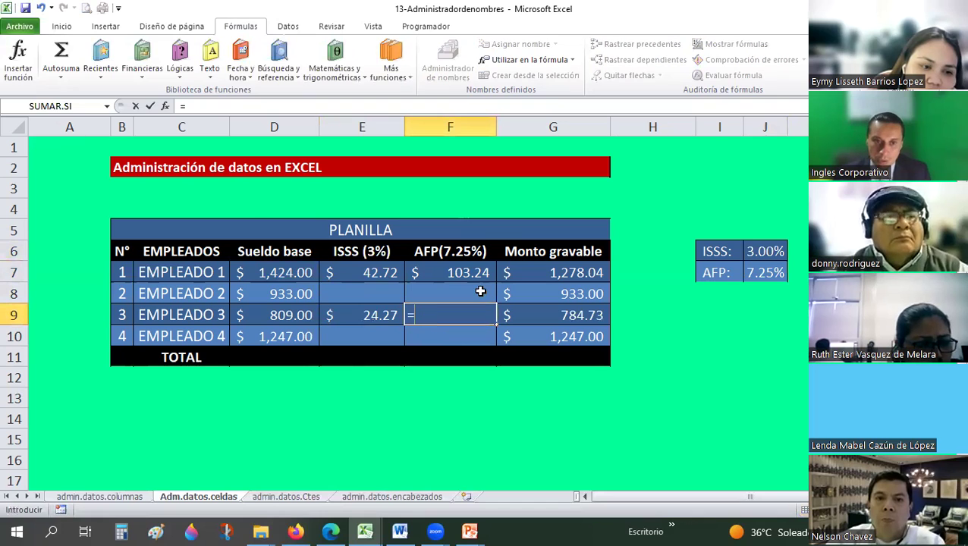
click(263, 315)
text(*)
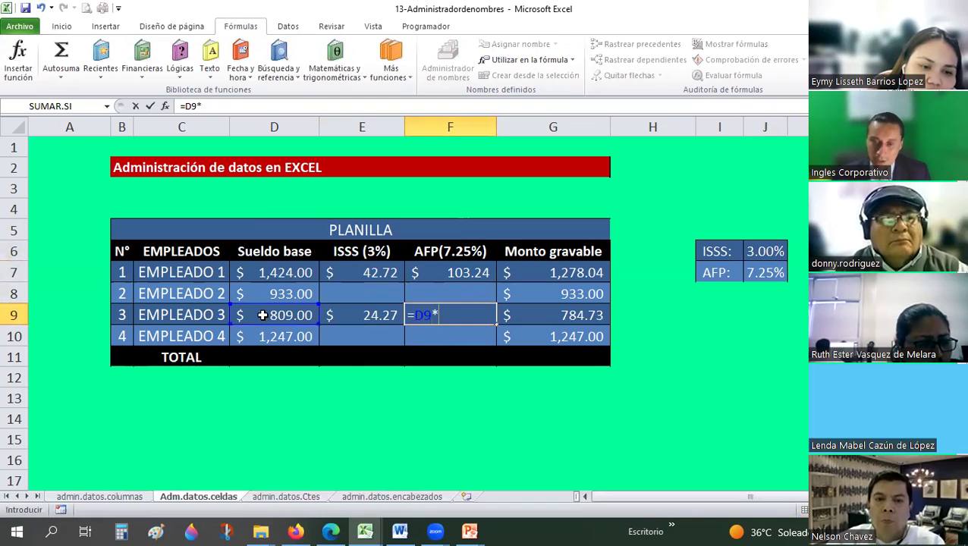
text(AFP)
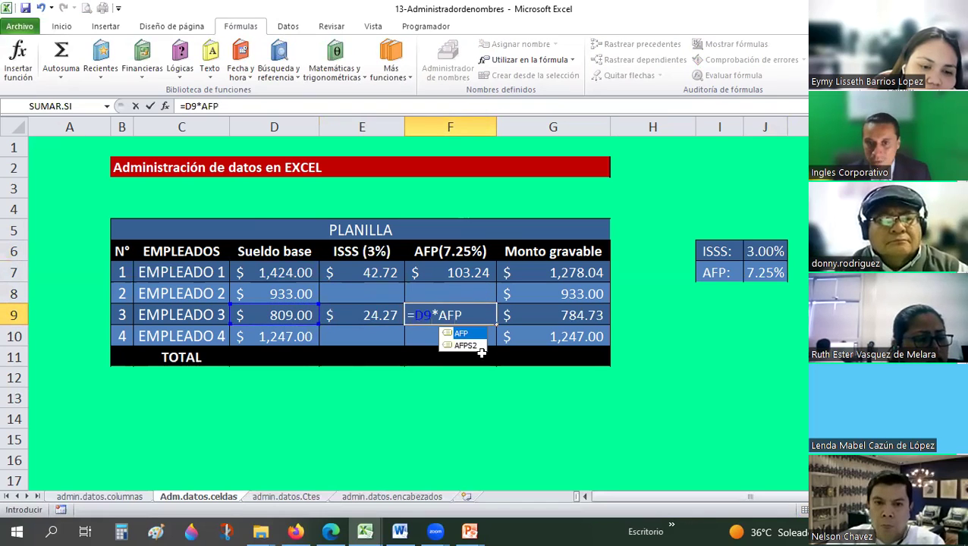
click(473, 346)
double_click(473, 346)
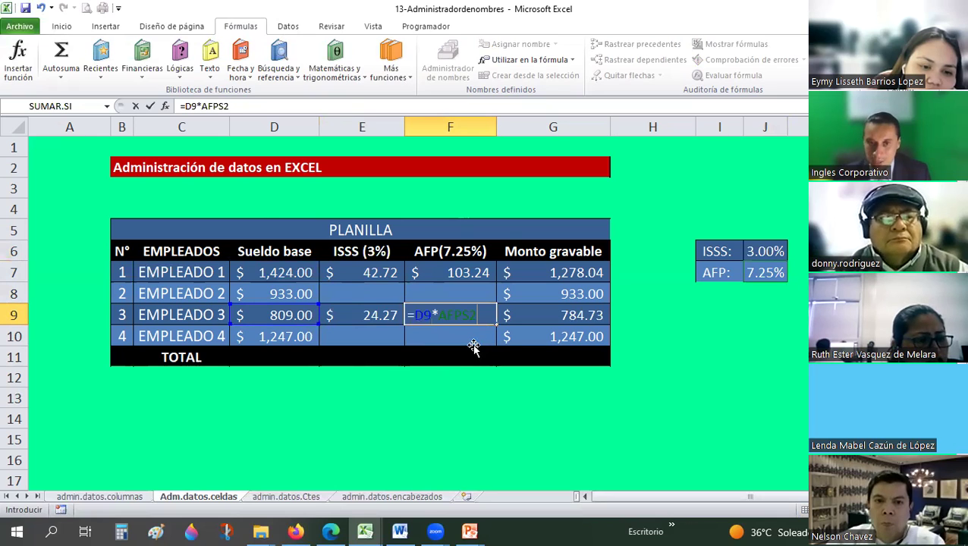
key(Return)
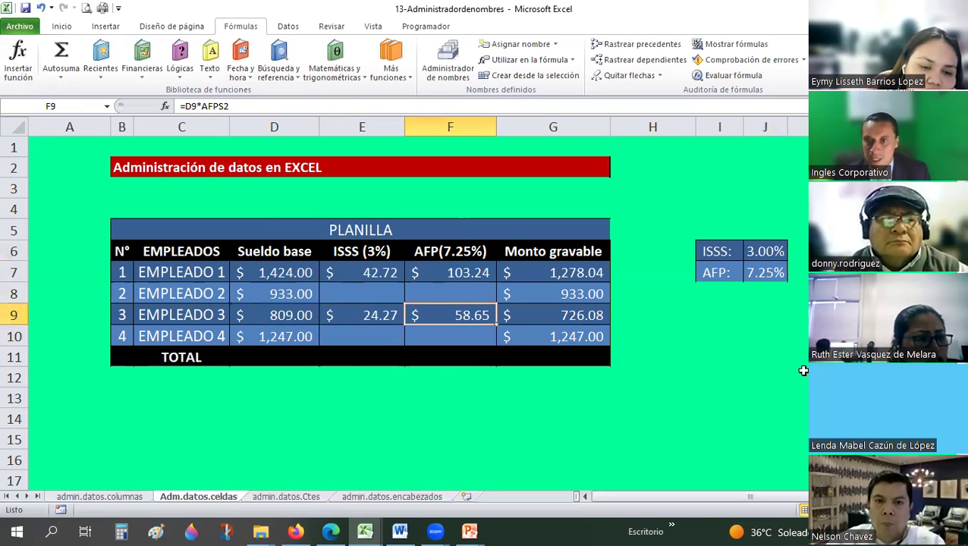
Try an 8.25% AFP rate, compare Empleado 1's AFP, then undo back to 7.25%.
click(765, 273)
text(8.25)
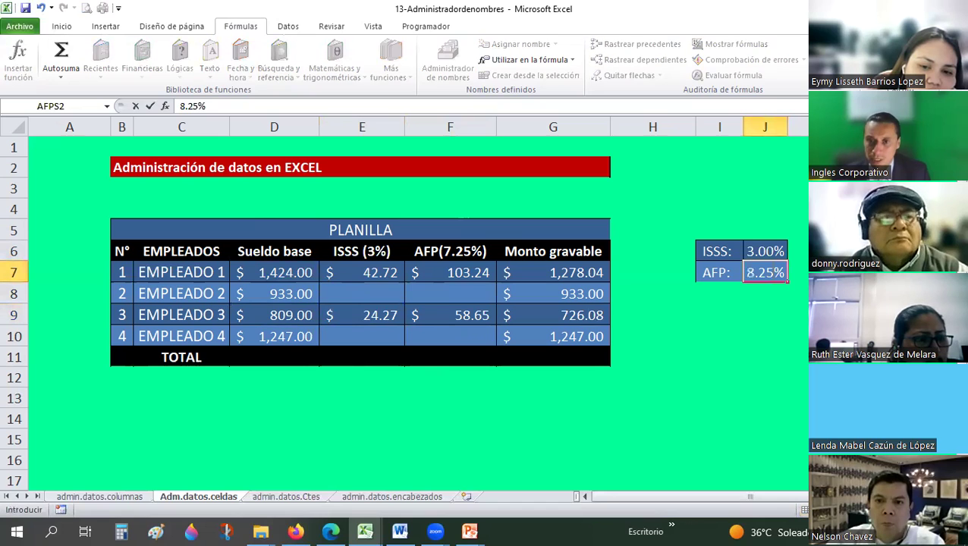
key(Return)
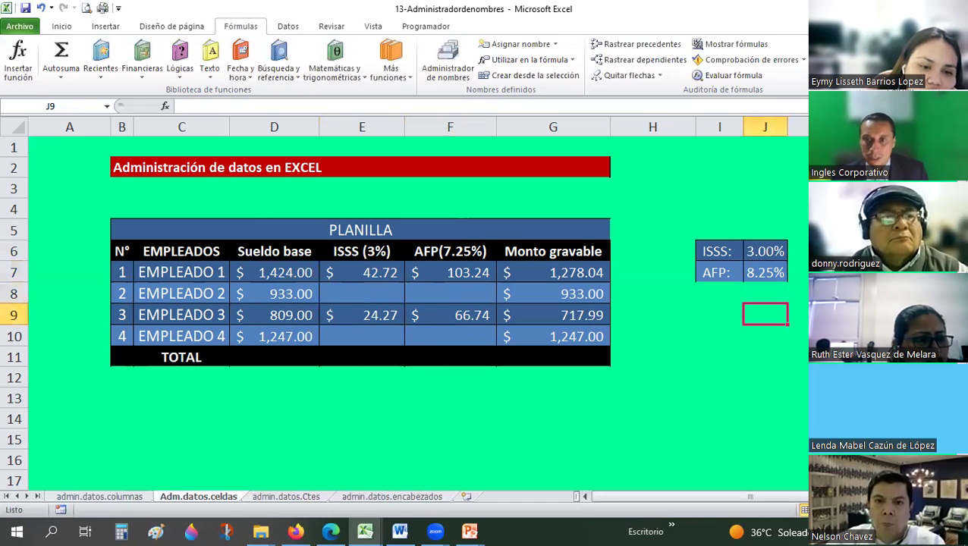
click(653, 273)
click(450, 272)
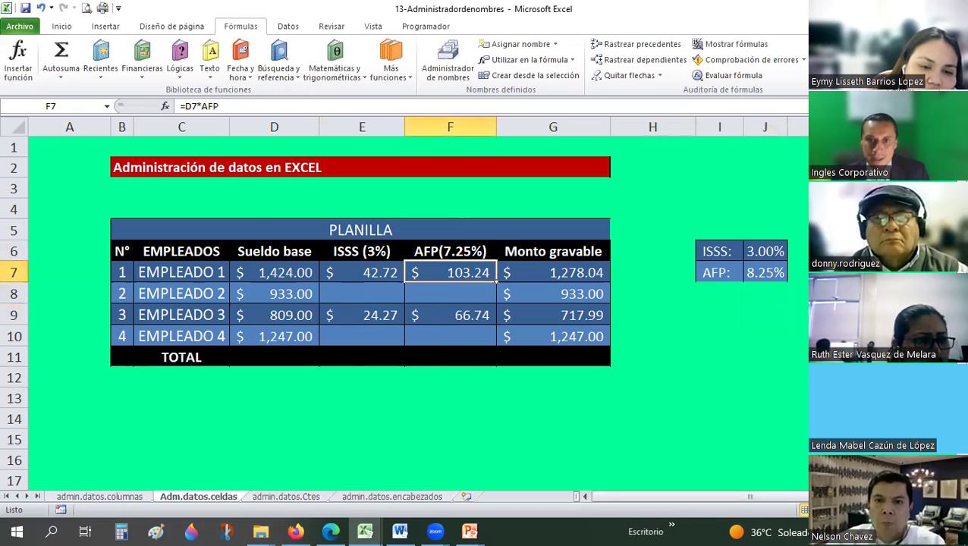
key(ctrl+z)
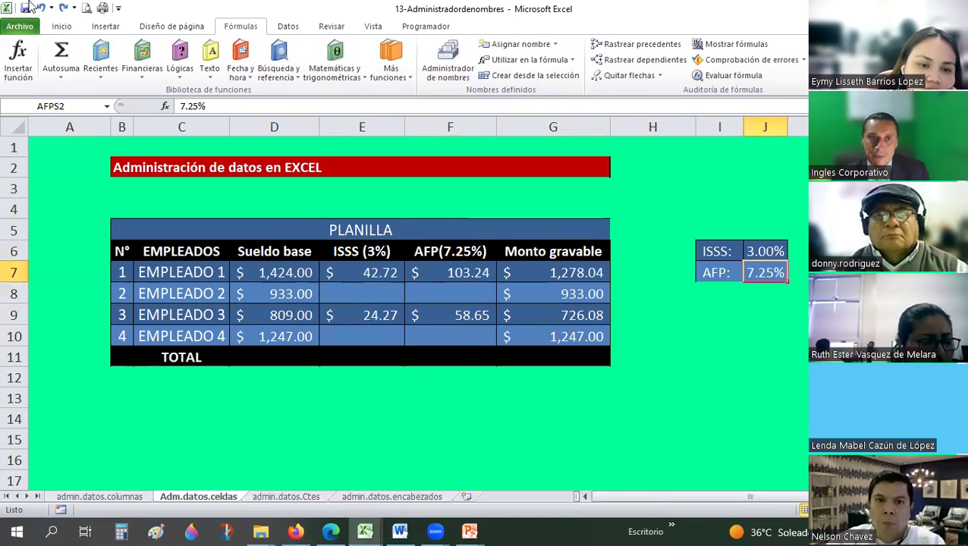
click(723, 320)
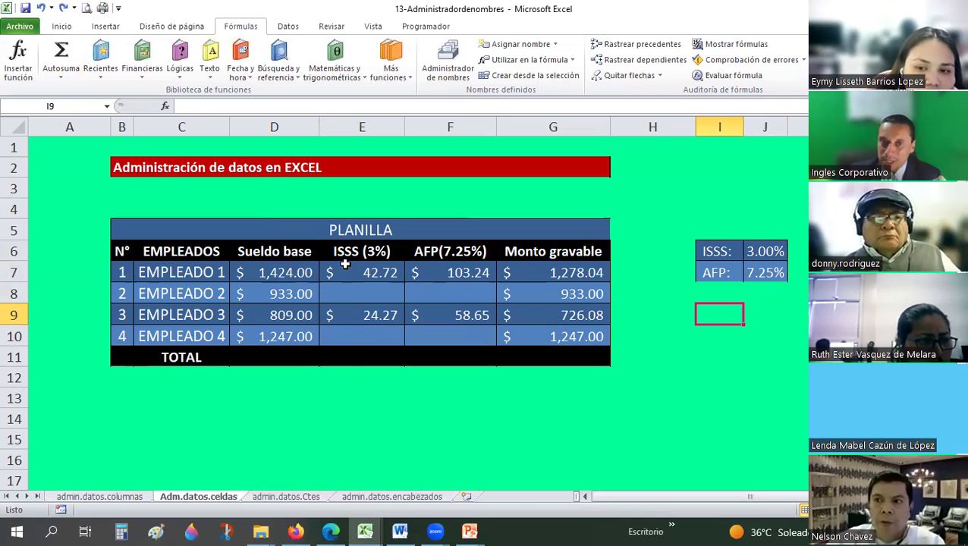
Review the AFP, AFPS2, ISSS and ISSS2 constants in Administrador de nombres.
click(448, 70)
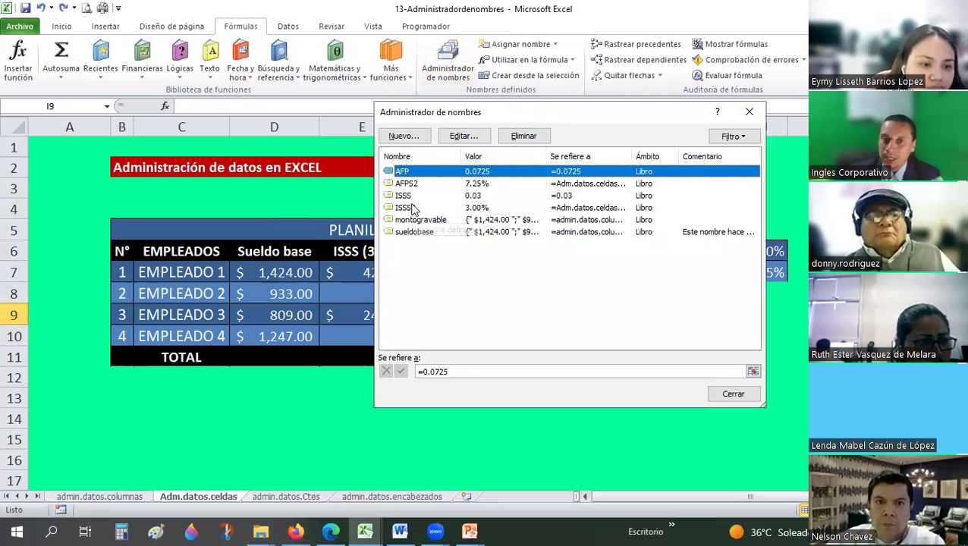
key(Down)
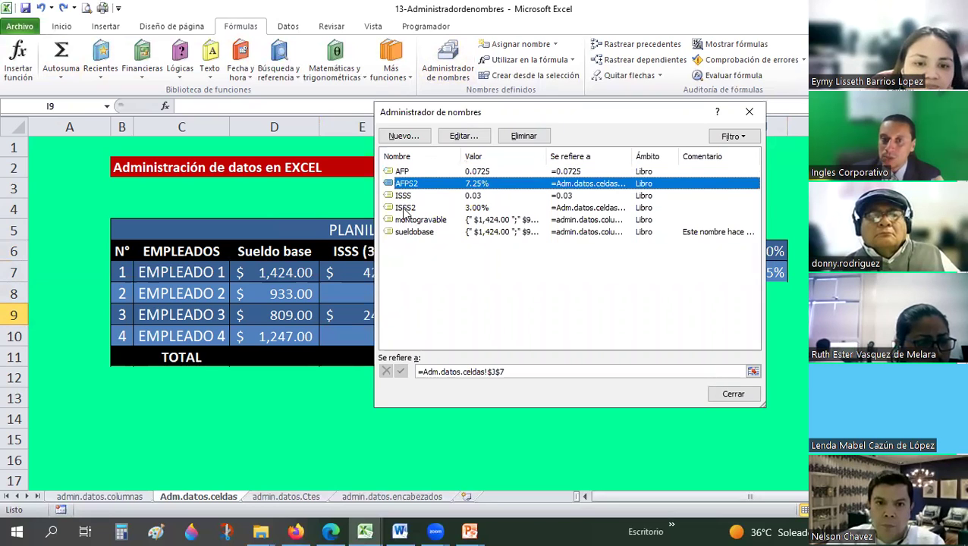
key(Down)
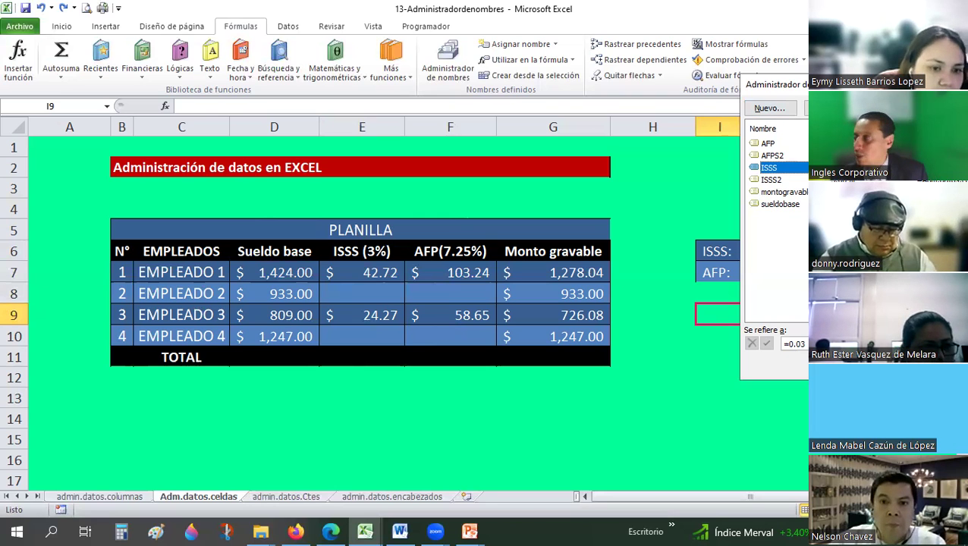
drag(812, 97, 422, 54)
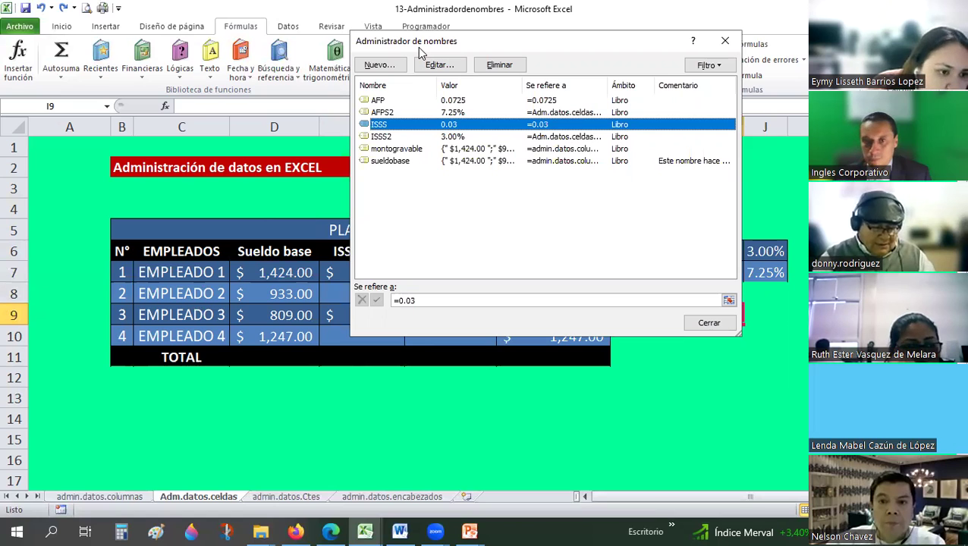
click(724, 327)
Copy Empleado 1's ISSS and AFP formulas from E7:F7 into row 8.
key(Return)
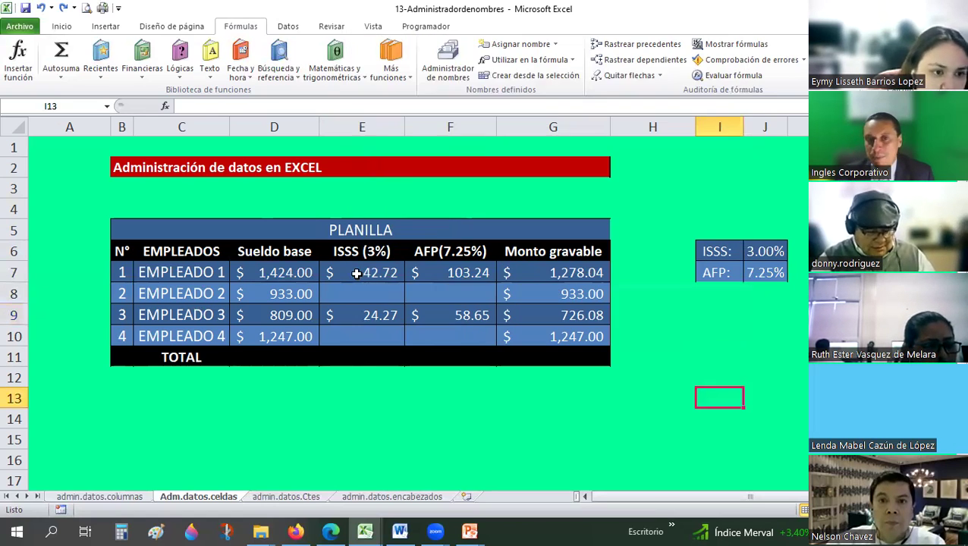
click(356, 274)
shift+click(419, 274)
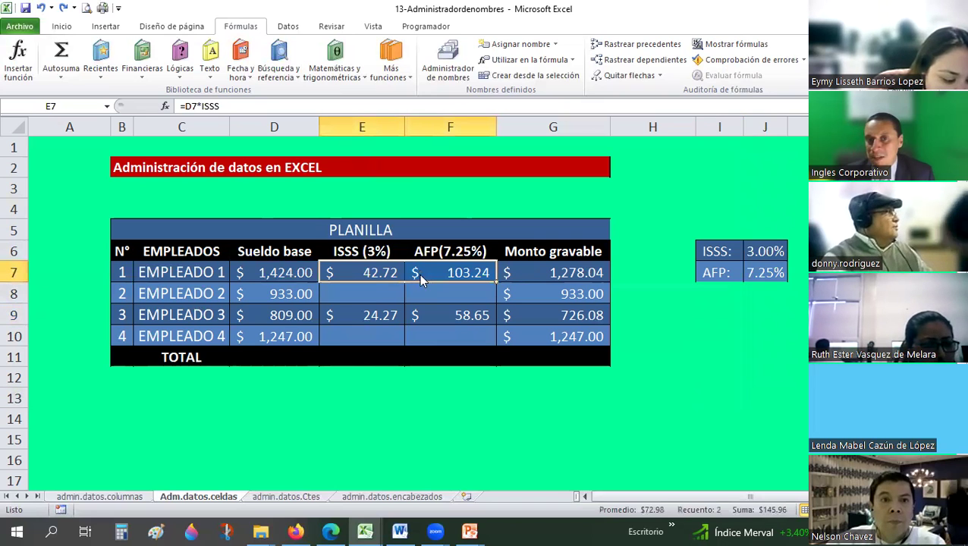
right_click(418, 278)
key(c)
click(377, 299)
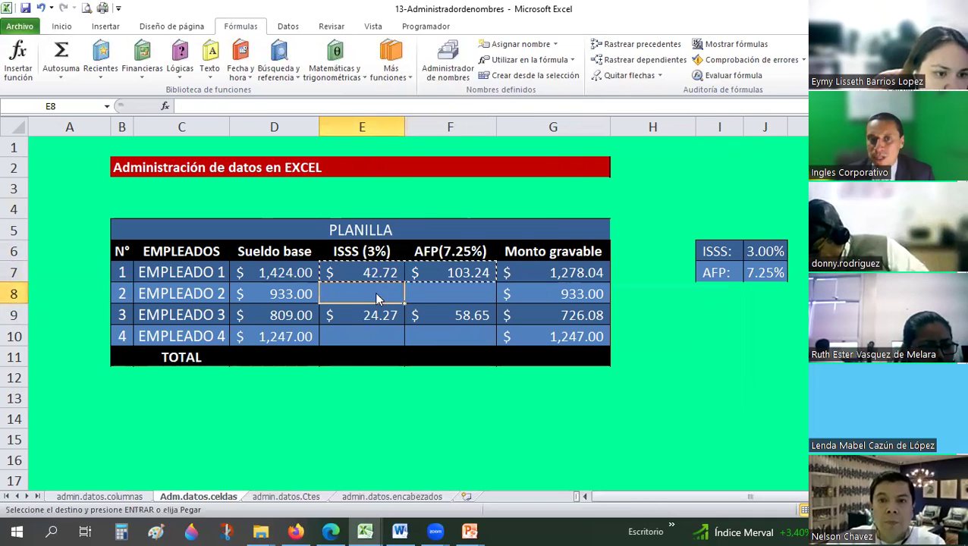
right_click(380, 296)
click(450, 97)
Copy Empleado 3's ISSS and AFP formulas from E9:F9 into row 10.
click(391, 313)
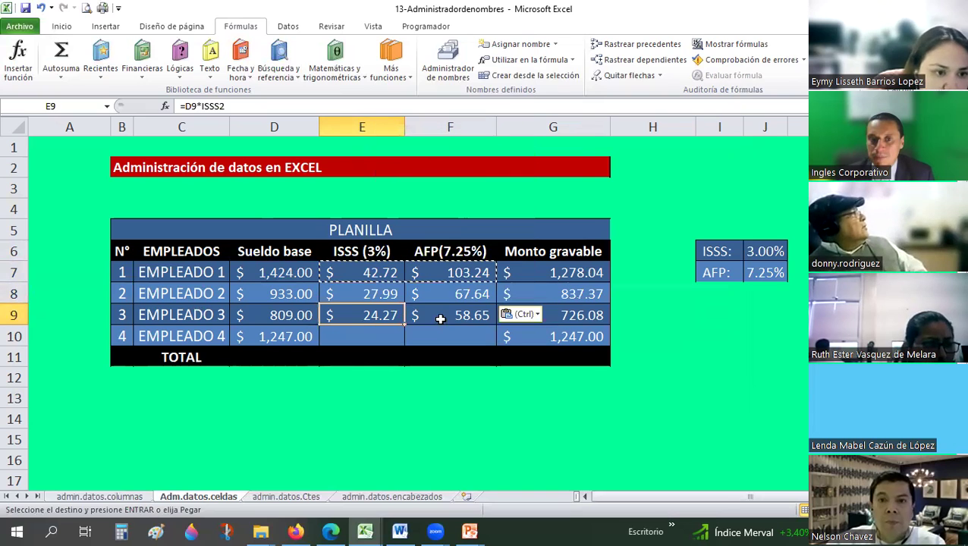
shift+click(440, 315)
right_click(442, 323)
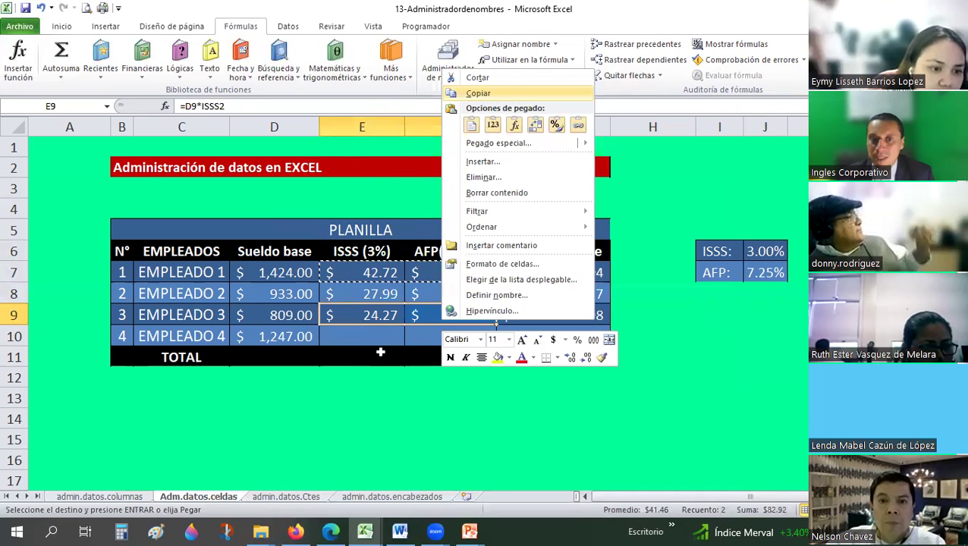
key(c)
click(381, 339)
right_click(383, 343)
key(Return)
click(463, 395)
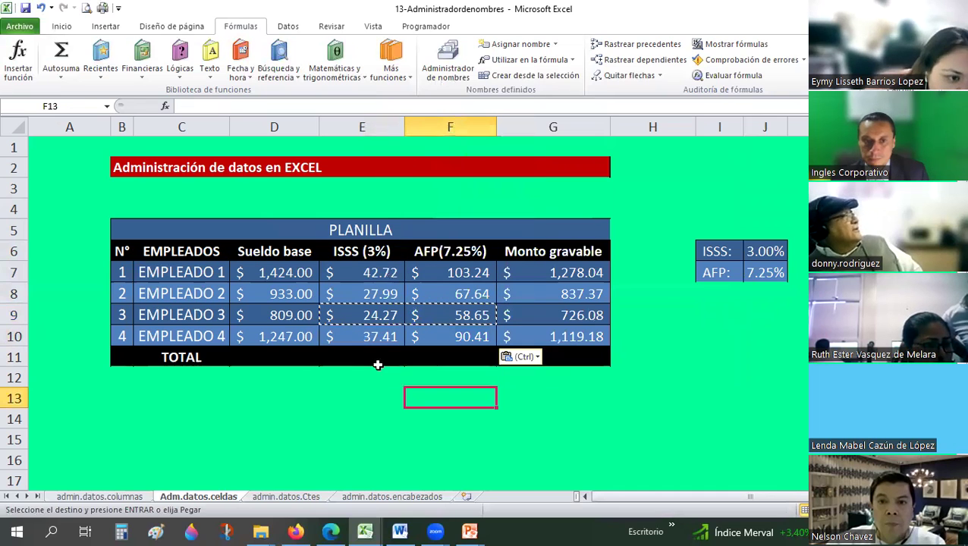
key(Escape)
click(298, 416)
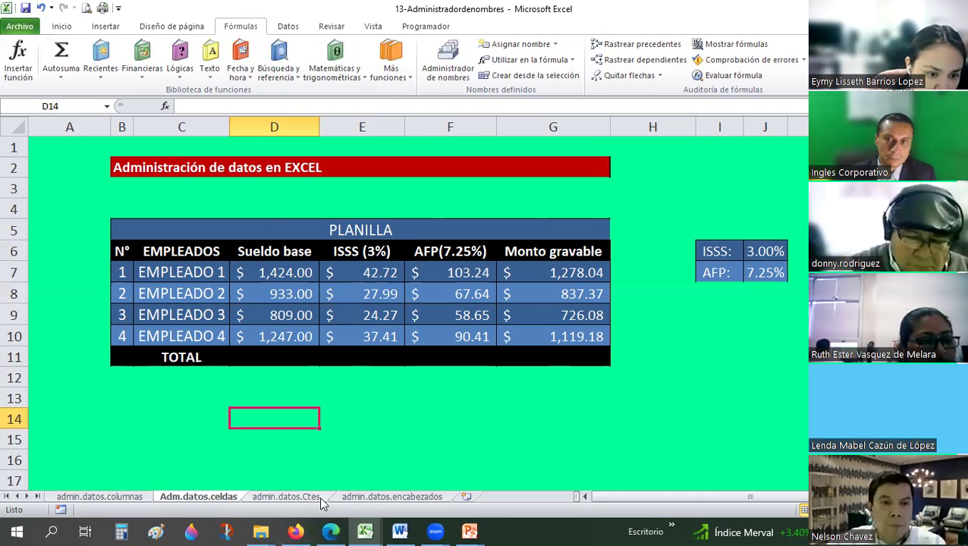
On admin.datos.Ctes, autofit column E and clear the E7:G14 results.
click(287, 498)
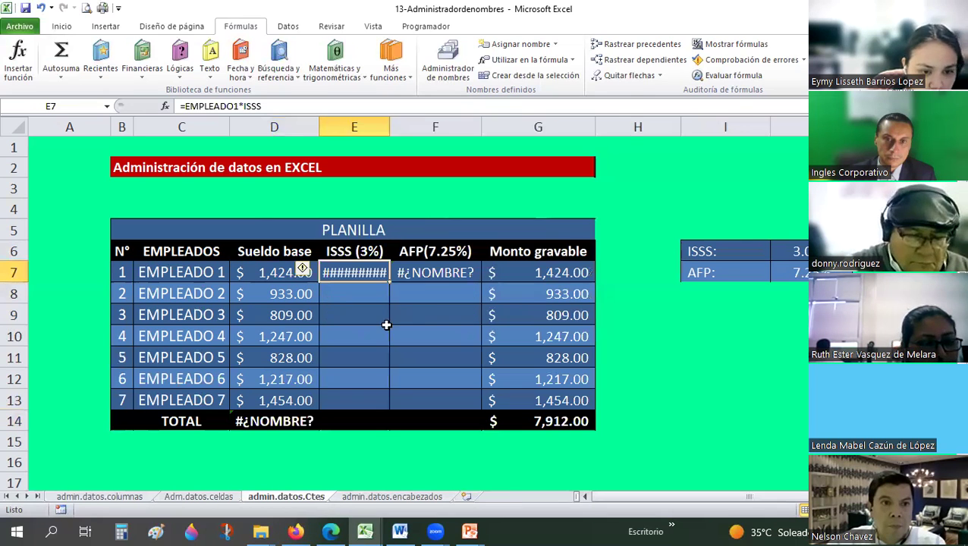
double_click(387, 119)
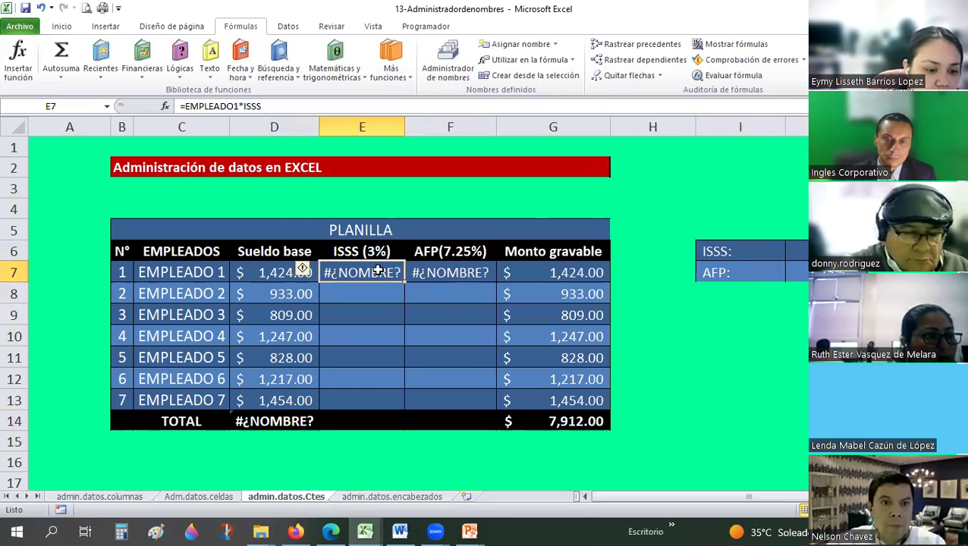
shift+click(460, 273)
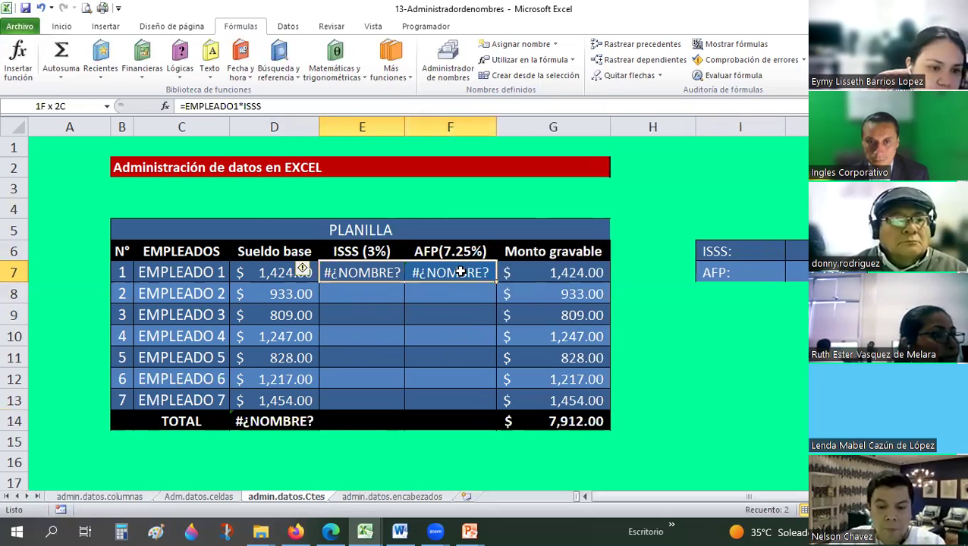
shift+click(565, 419)
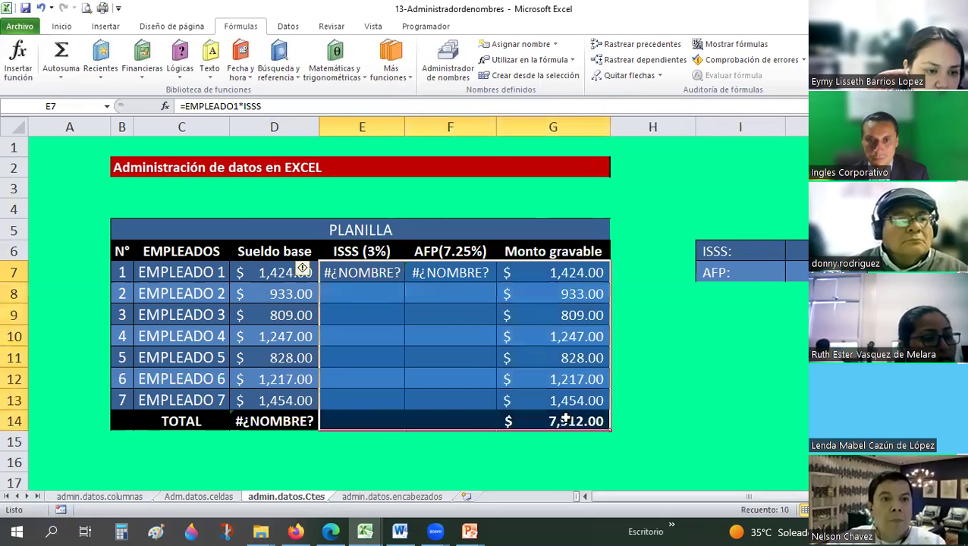
key(Delete)
On admin.datos.encabezados, clear the #¿NOMBRE? error row below the table.
click(61, 26)
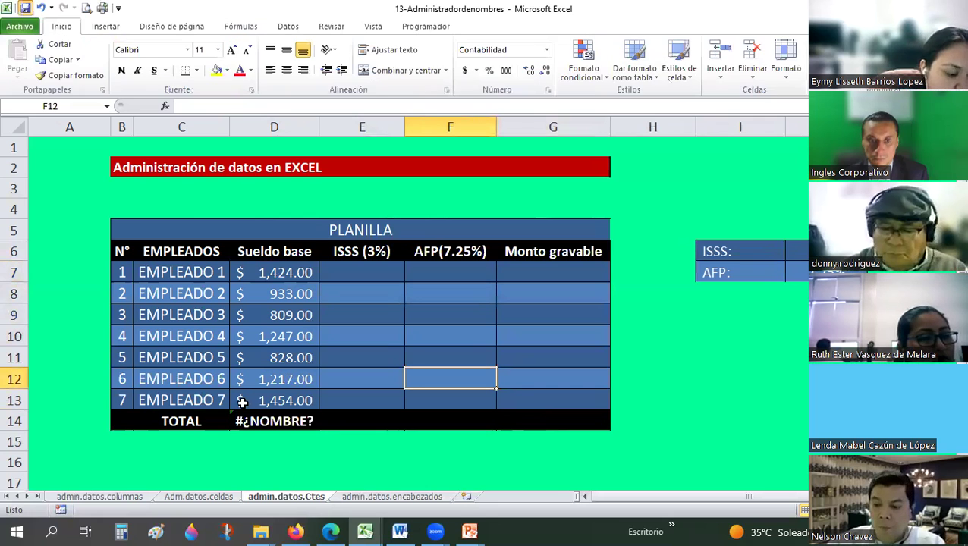
click(213, 496)
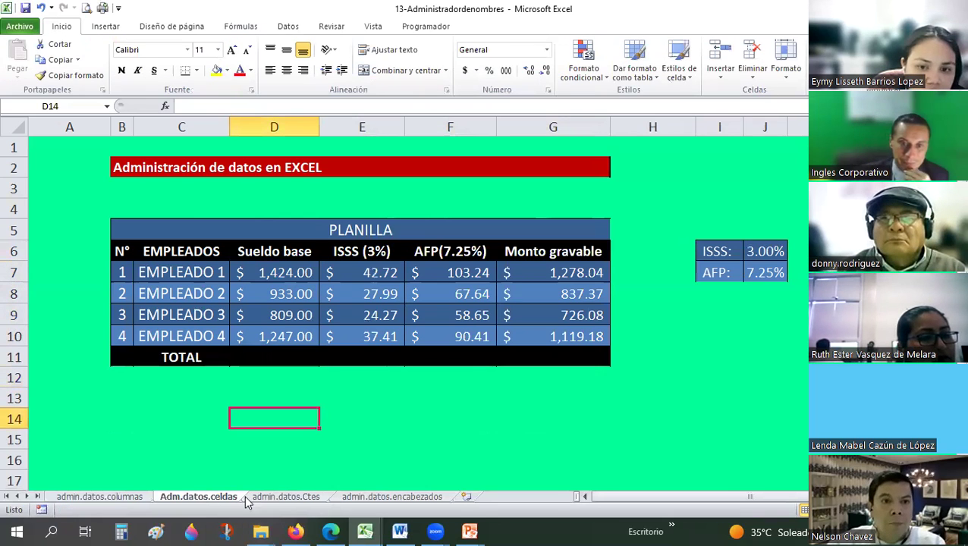
key(ctrl+Page_Down)
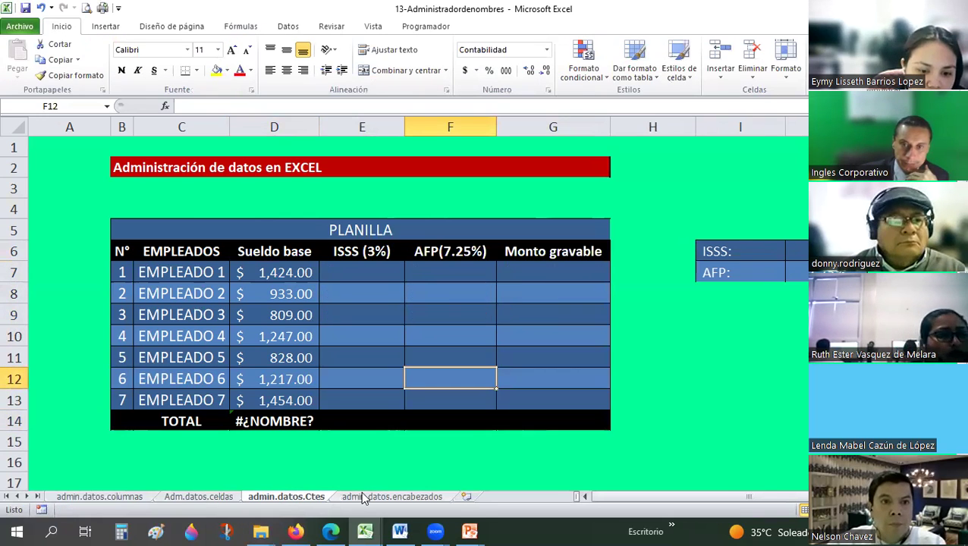
click(364, 497)
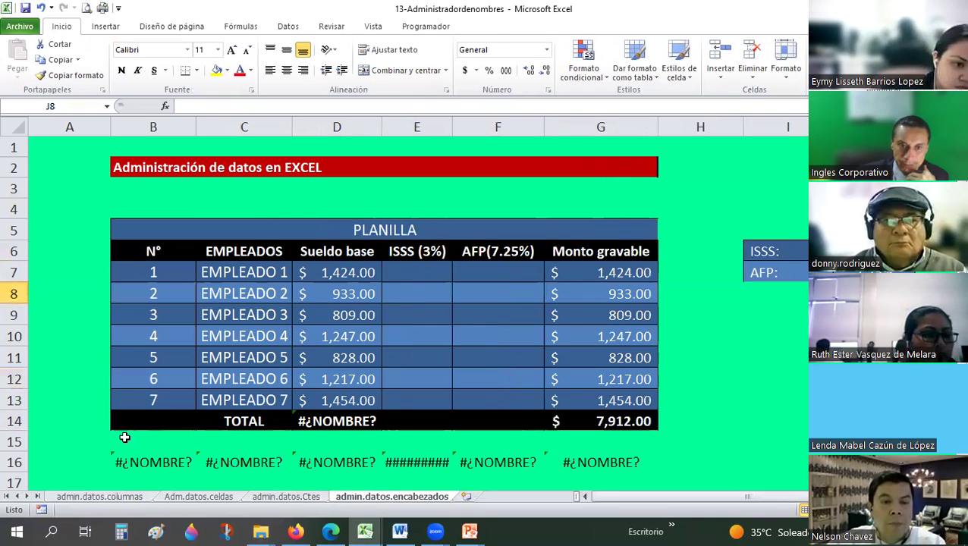
drag(153, 463, 630, 468)
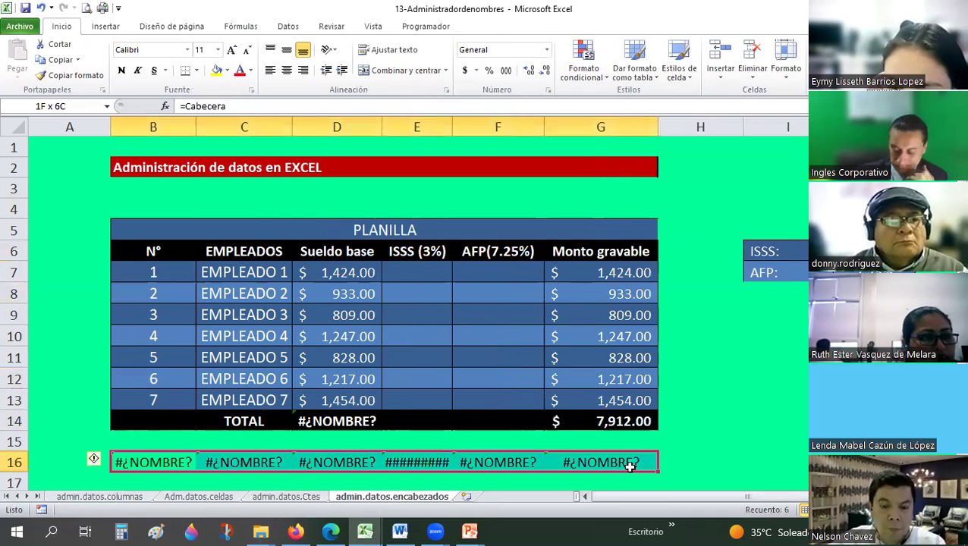
key(Delete)
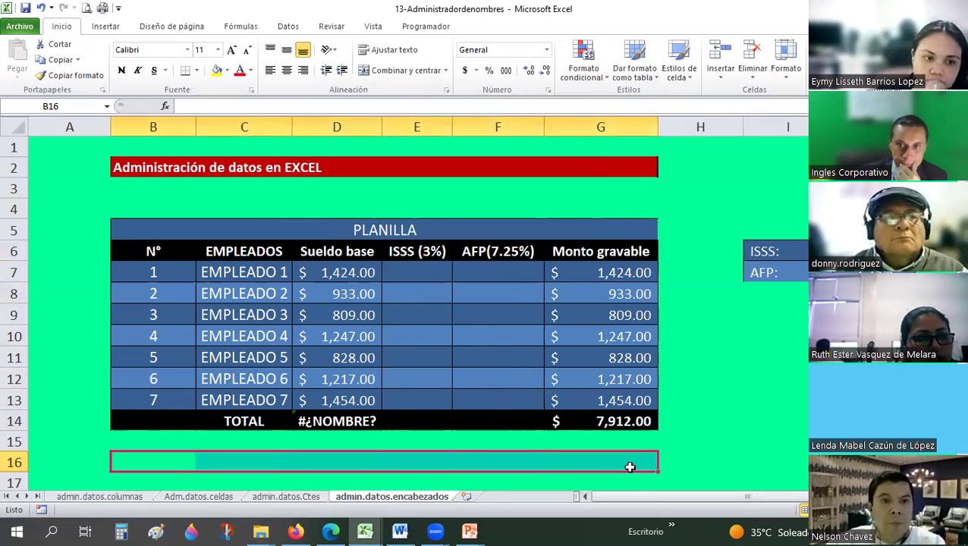
Clear the Monto gravable column and the Sueldo base total, then return to Adm.datos.celdas.
click(594, 273)
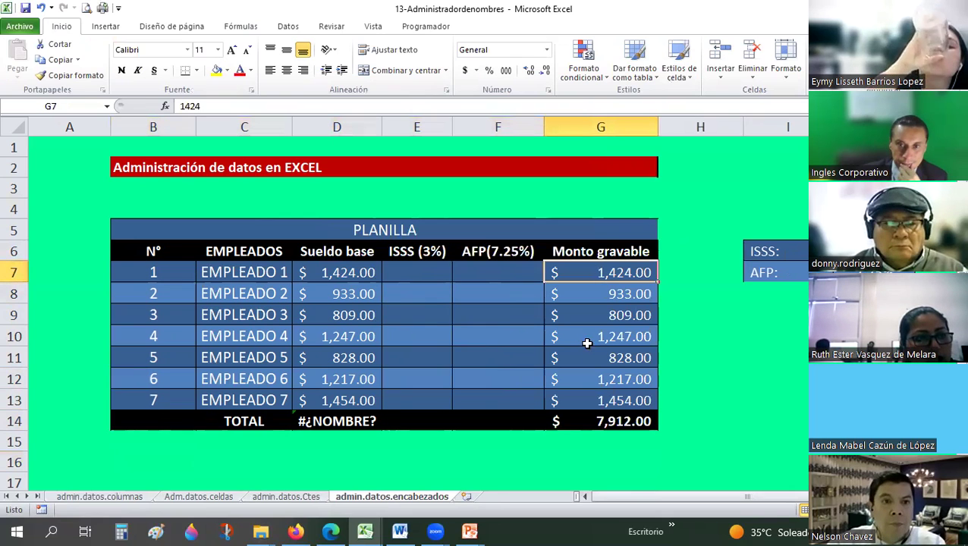
drag(581, 422, 402, 423)
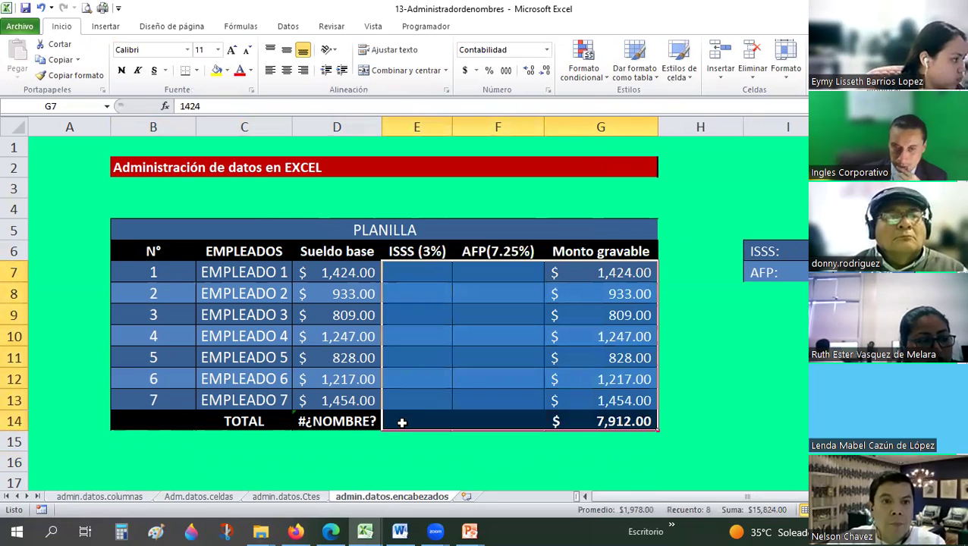
key(Delete)
click(376, 425)
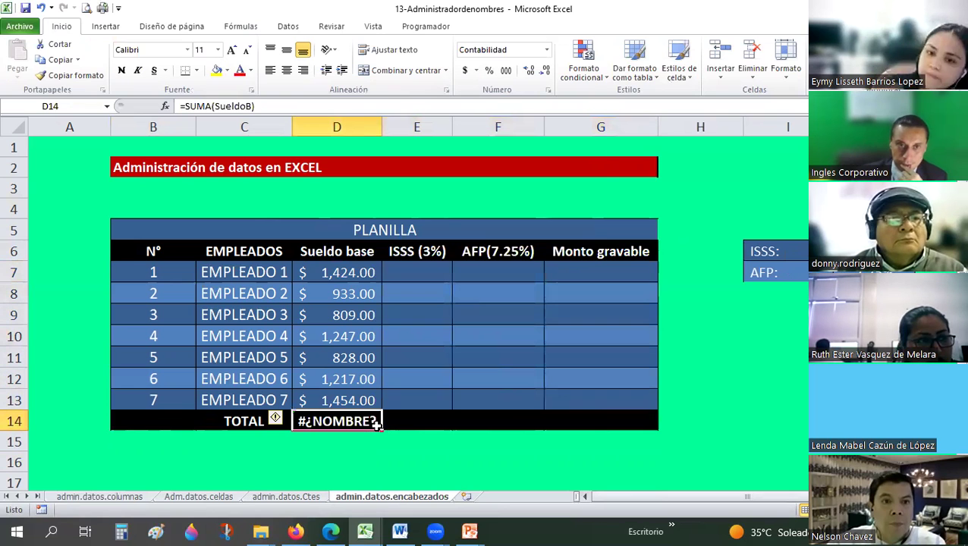
key(Delete)
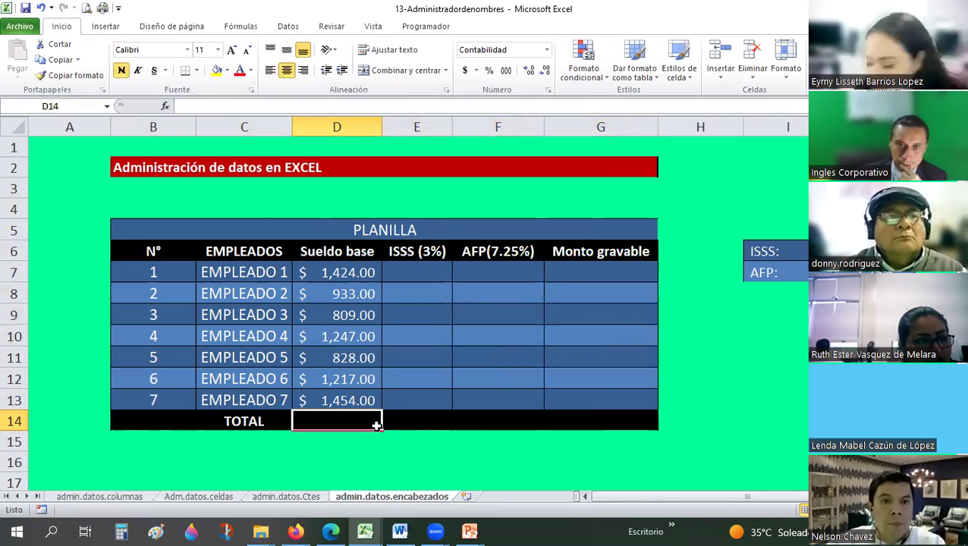
click(425, 393)
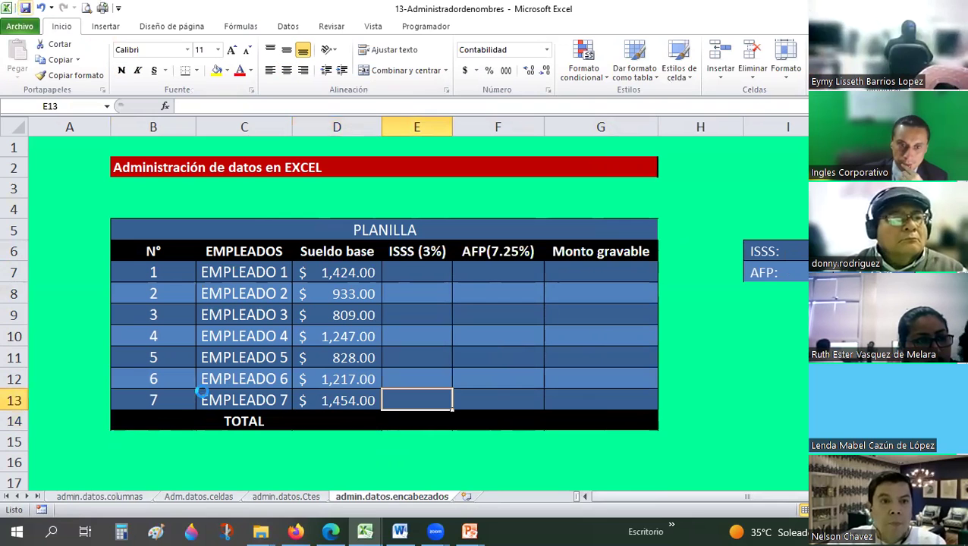
click(224, 497)
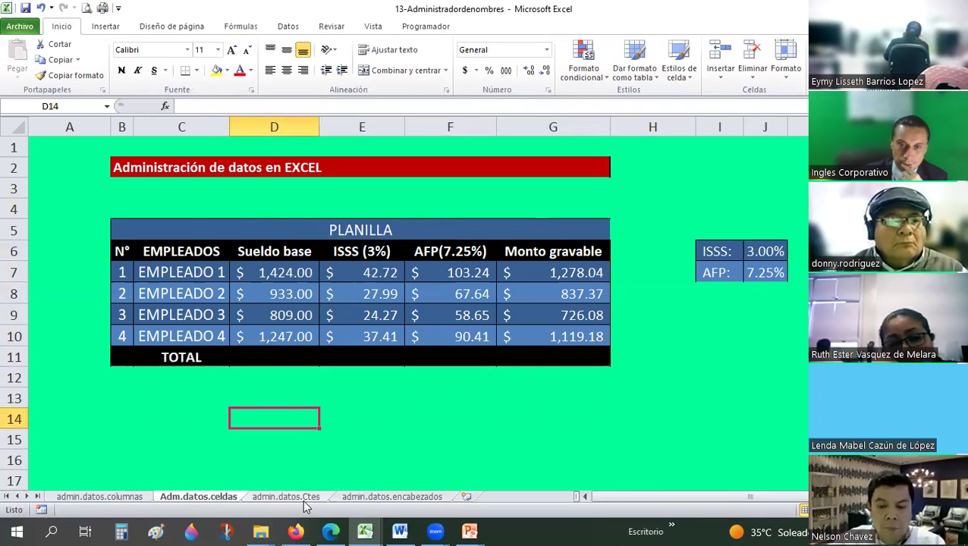
Select the Sueldo base cell D11 in the TOTAL row.
click(274, 356)
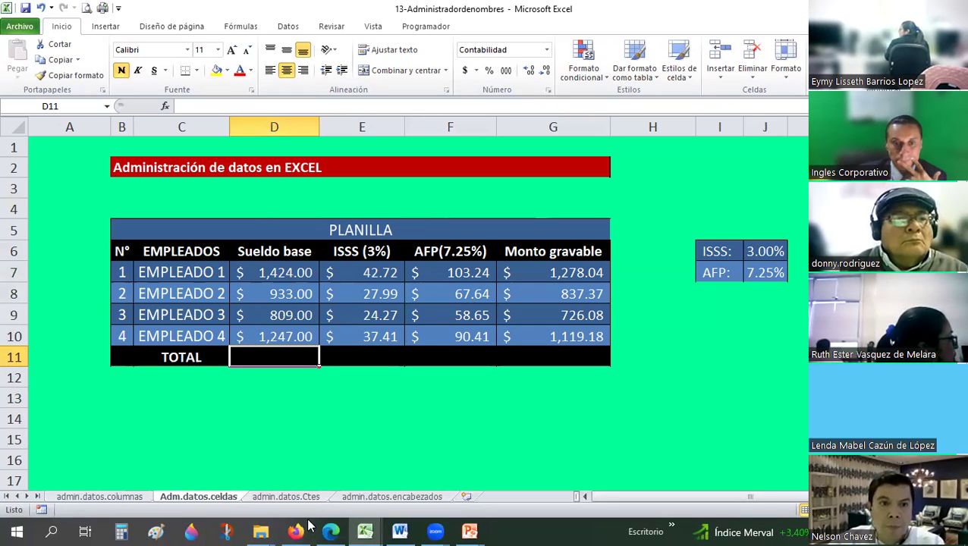
On admin.datos.Ctes, enter =D7*ISSS2 in E7 for the first employee's ISSS.
click(306, 495)
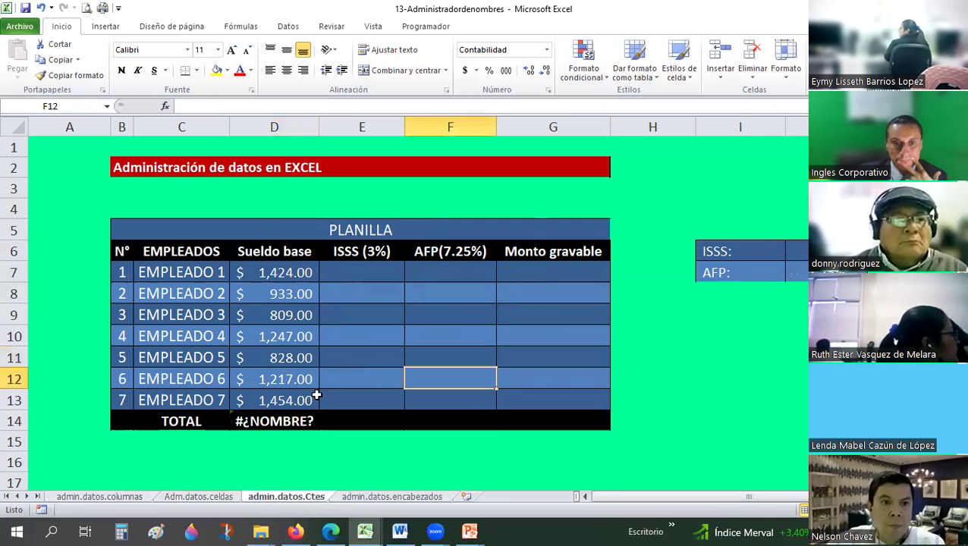
click(220, 497)
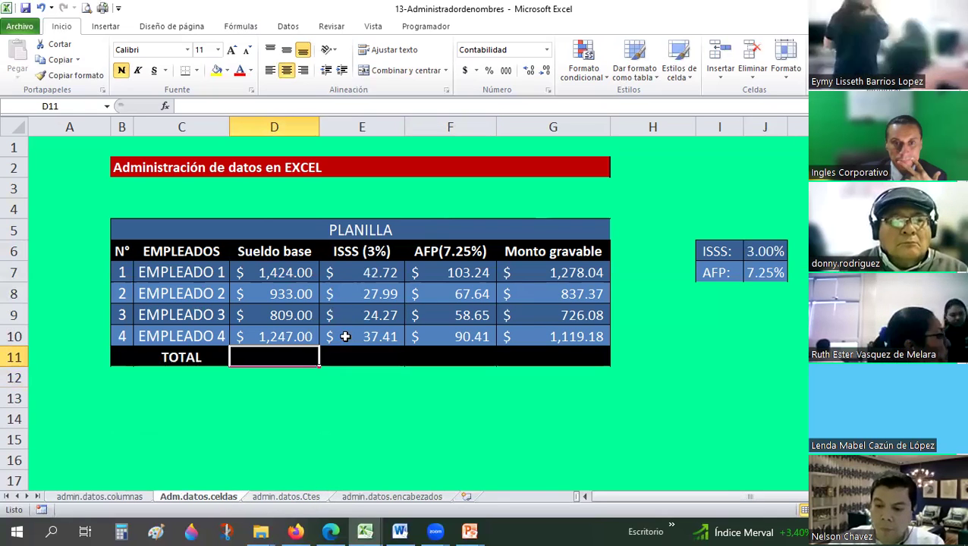
key(ctrl+Page_Down)
click(373, 271)
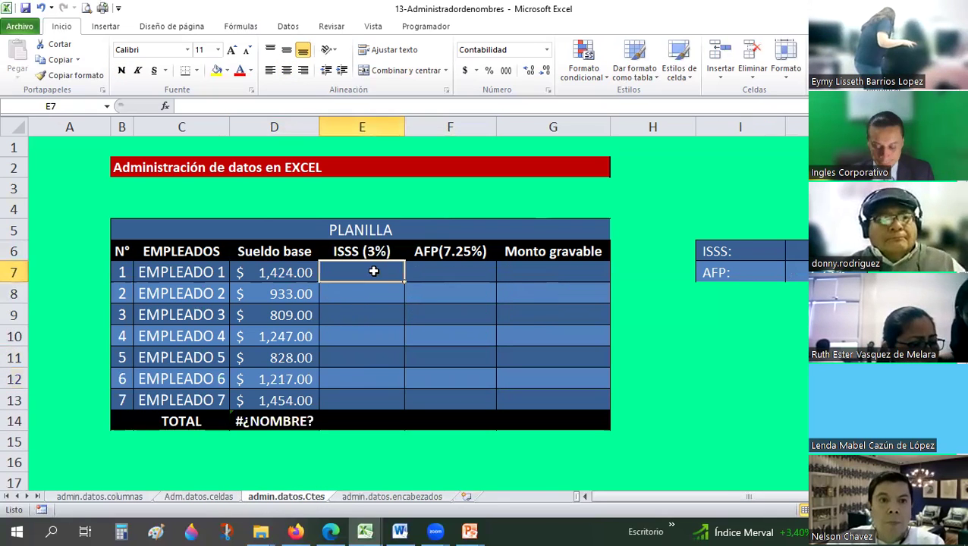
text(=)
key(Left)
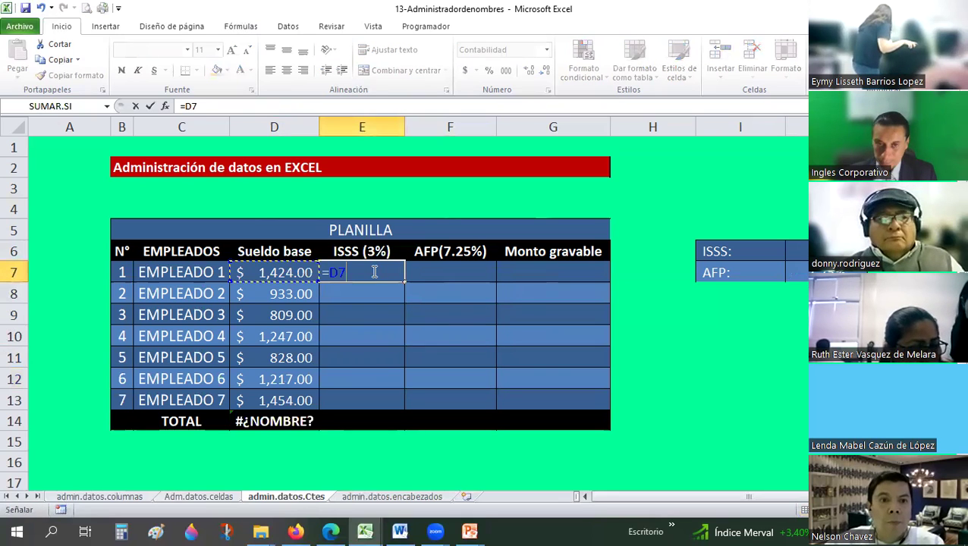
text(*ISS)
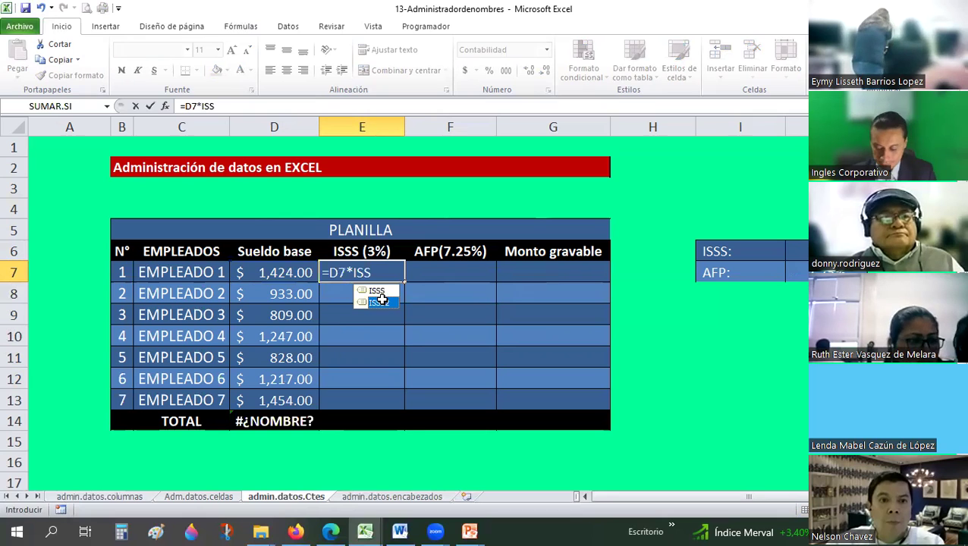
key(Tab)
key(Return)
Enter =D7*AFPS2 in F7 for the first employee's AFP.
click(434, 280)
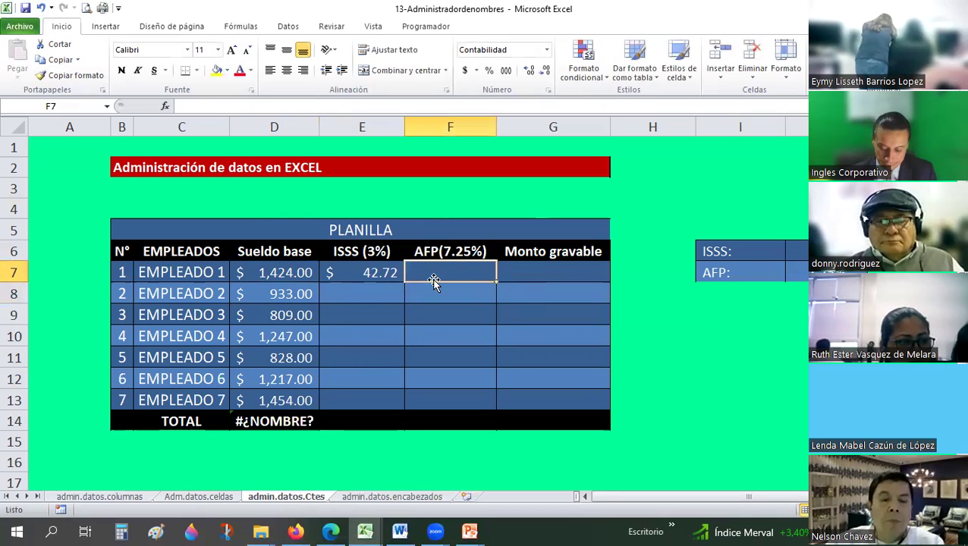
text(=)
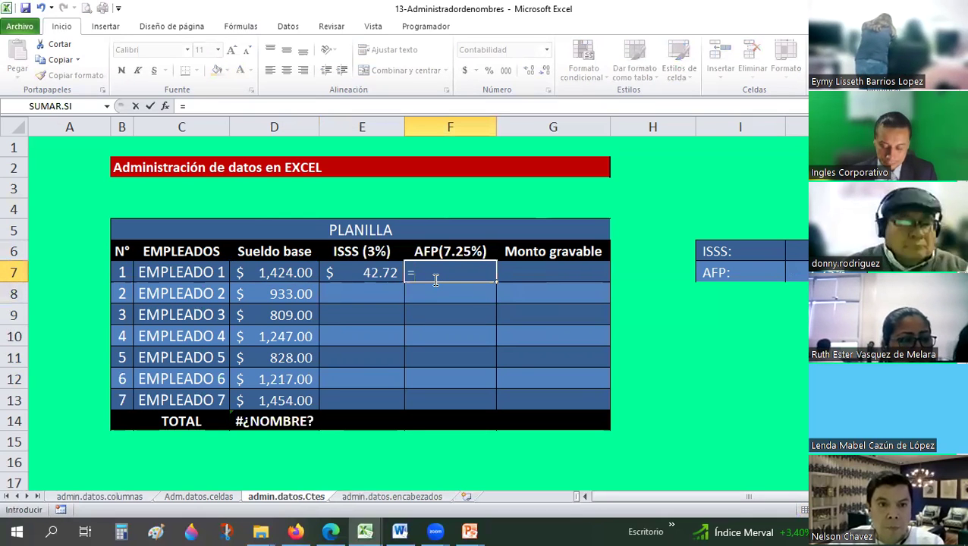
text(D7)
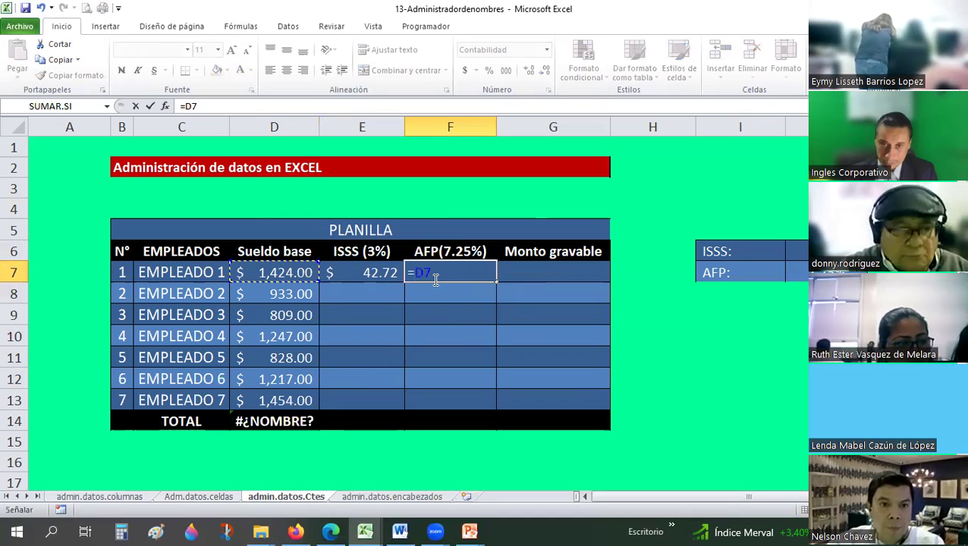
text(*AFP)
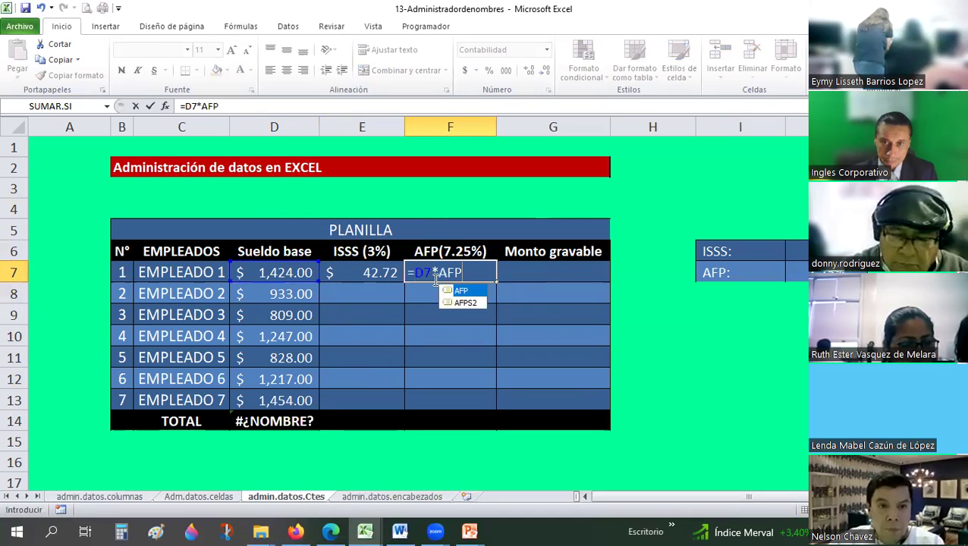
text(S)
double_click(464, 292)
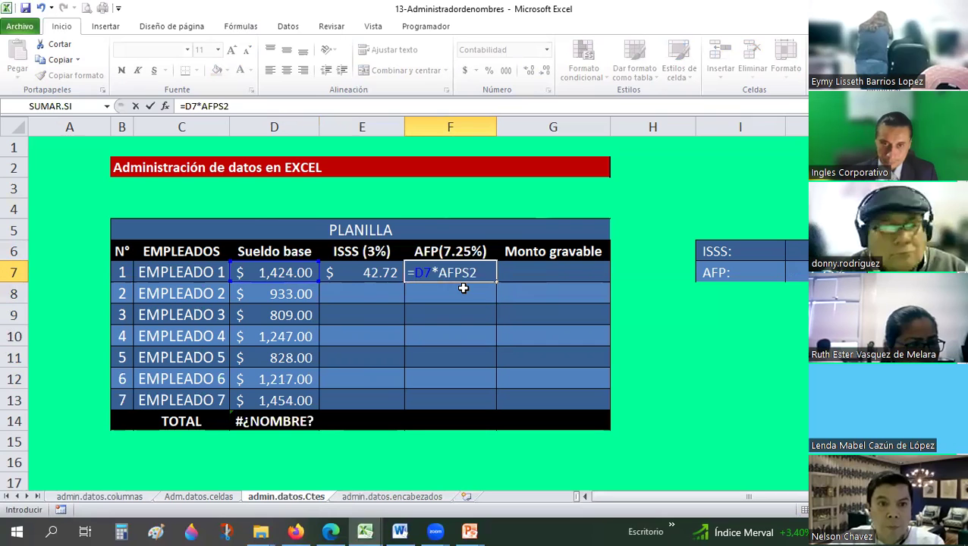
key(Tab)
Enter =D7-E7-F7 in G7 for the first employee's Monto gravable.
text(=)
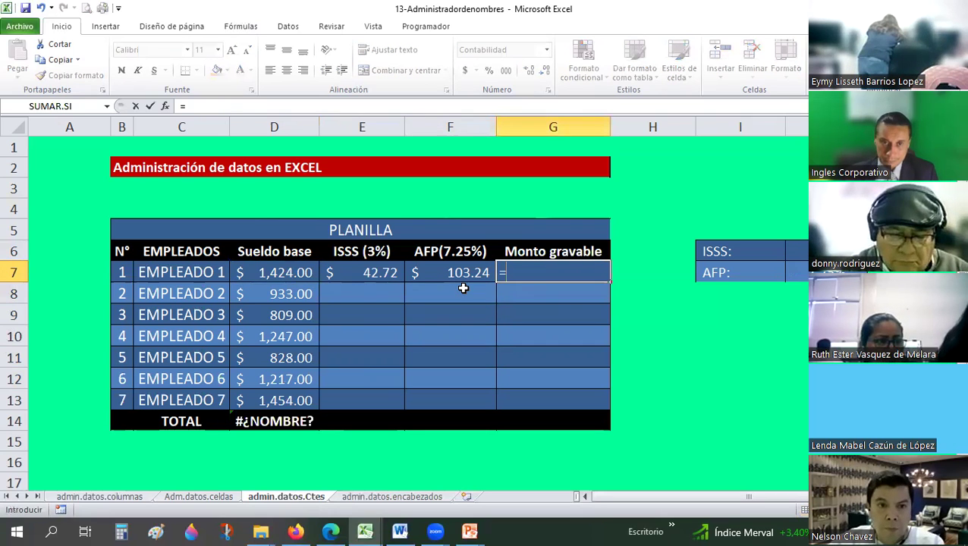
key(Left)
key(Left)
key(Left)
text(-)
key(Left)
key(Left)
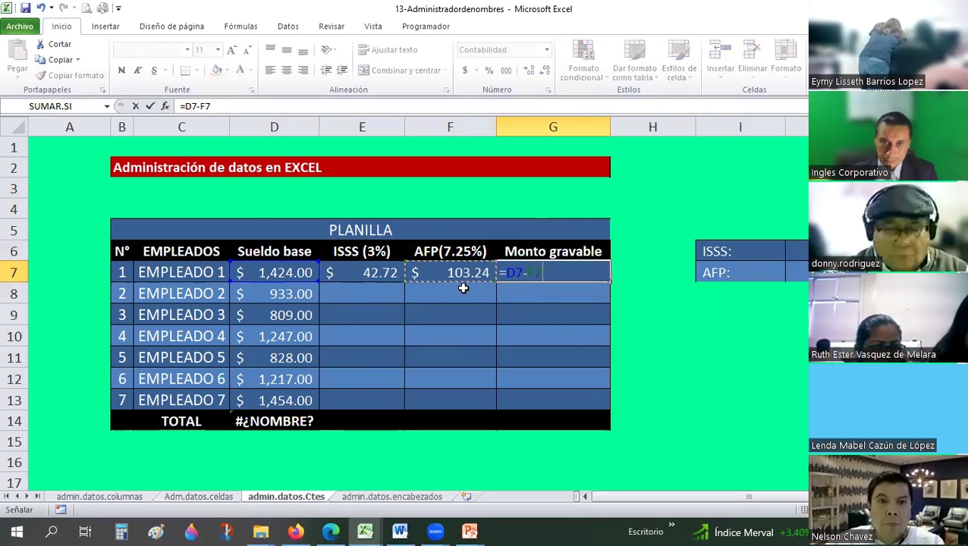
text(-)
key(Left)
key(Return)
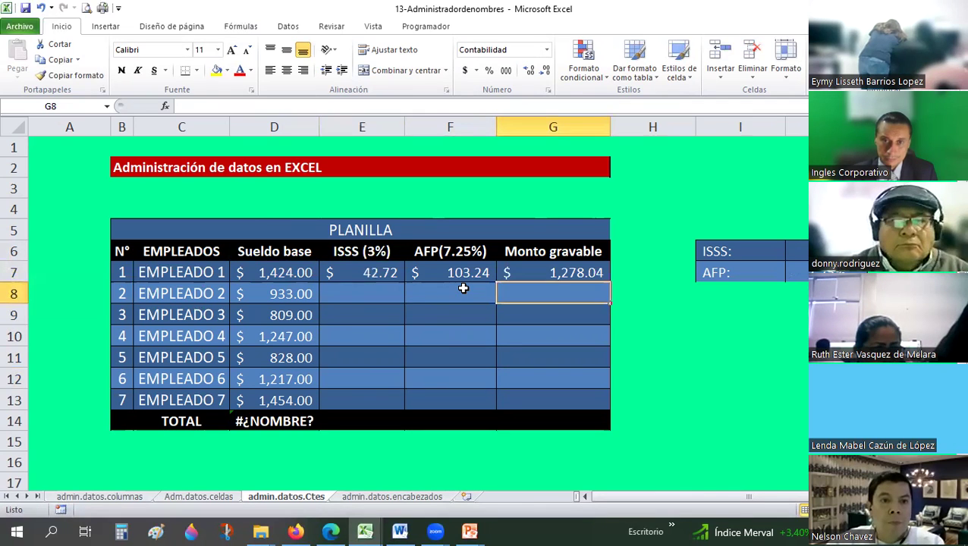
Copy the E7:G7 formulas into E8:G13 for the remaining six employees.
drag(362, 273, 536, 274)
right_click(536, 274)
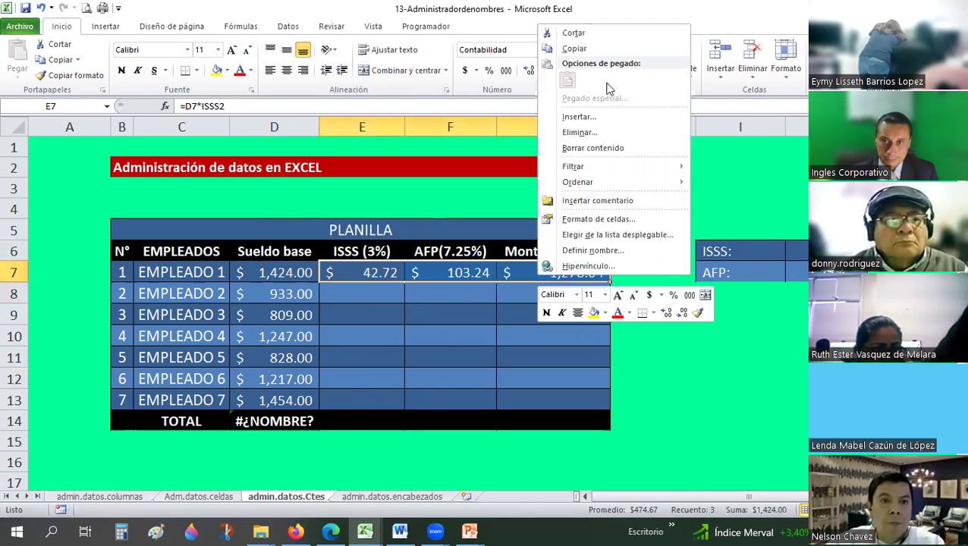
click(589, 50)
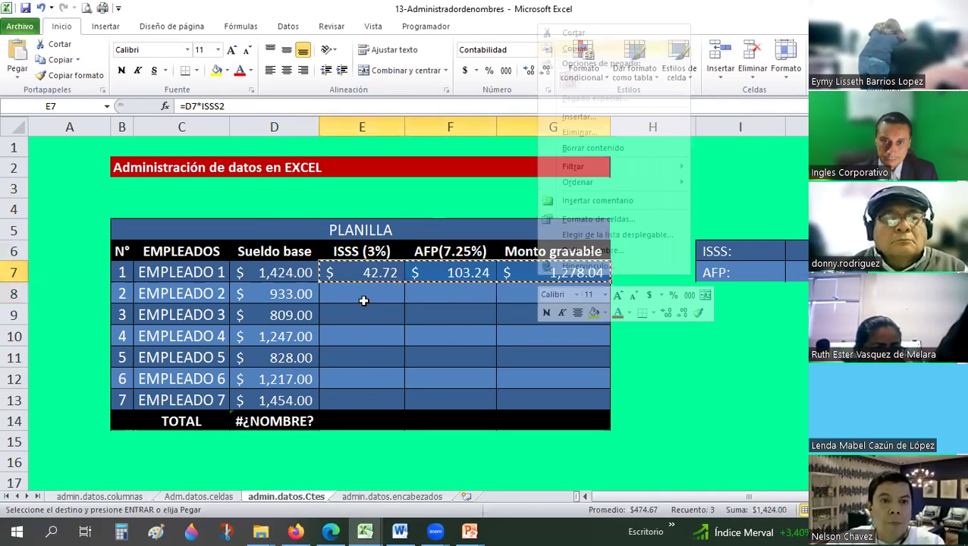
drag(357, 294, 532, 394)
right_click(532, 393)
key(ctrl+v)
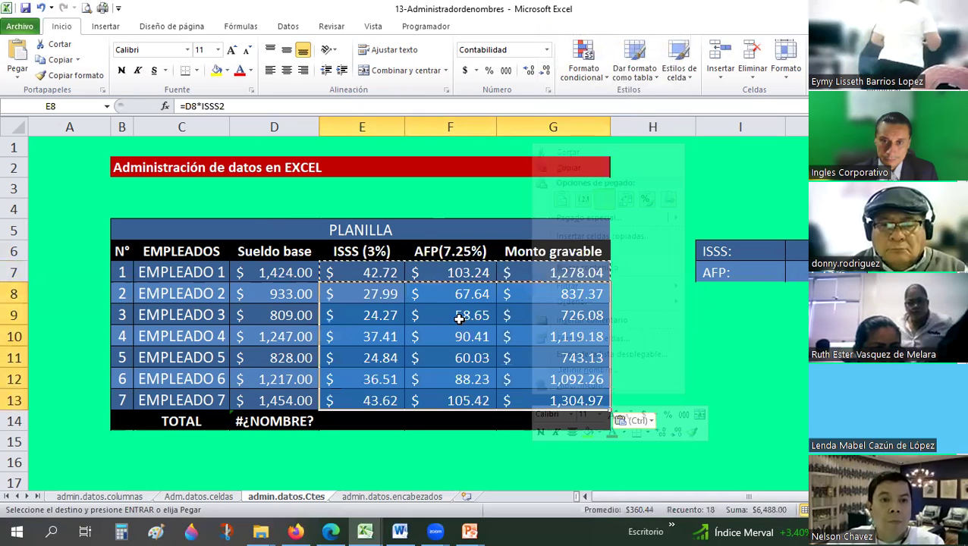
click(439, 306)
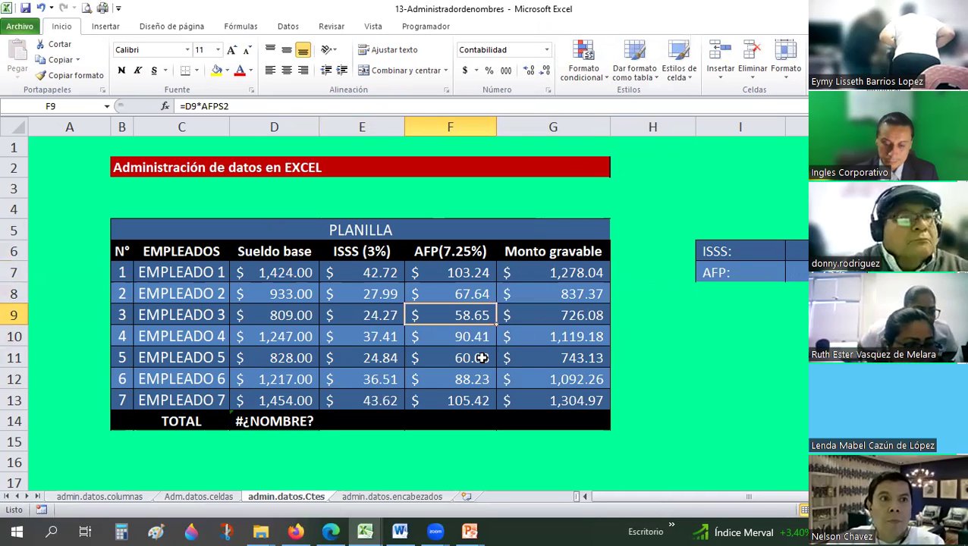
On Adm.datos.celdas, AutoSum Sueldo base in D11 and fill the total across to G11.
click(215, 499)
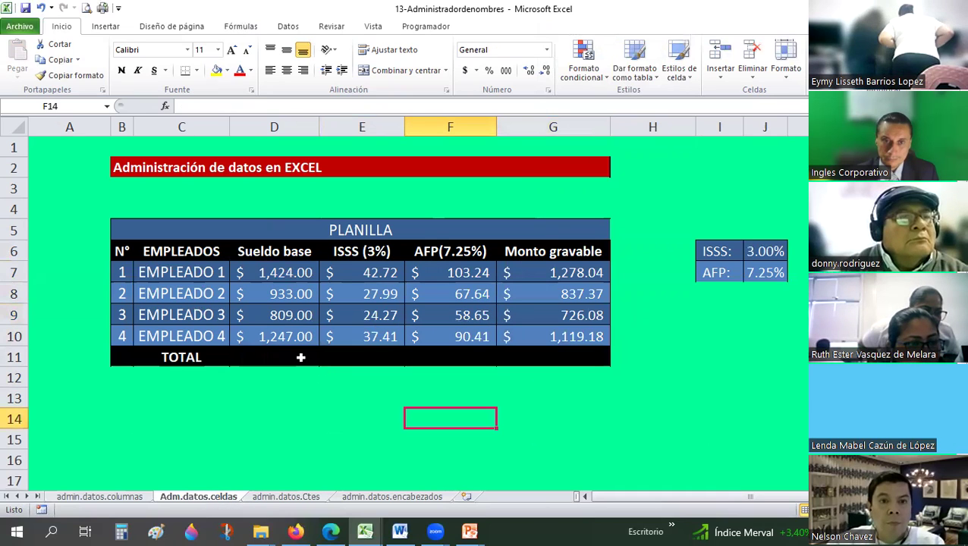
click(301, 358)
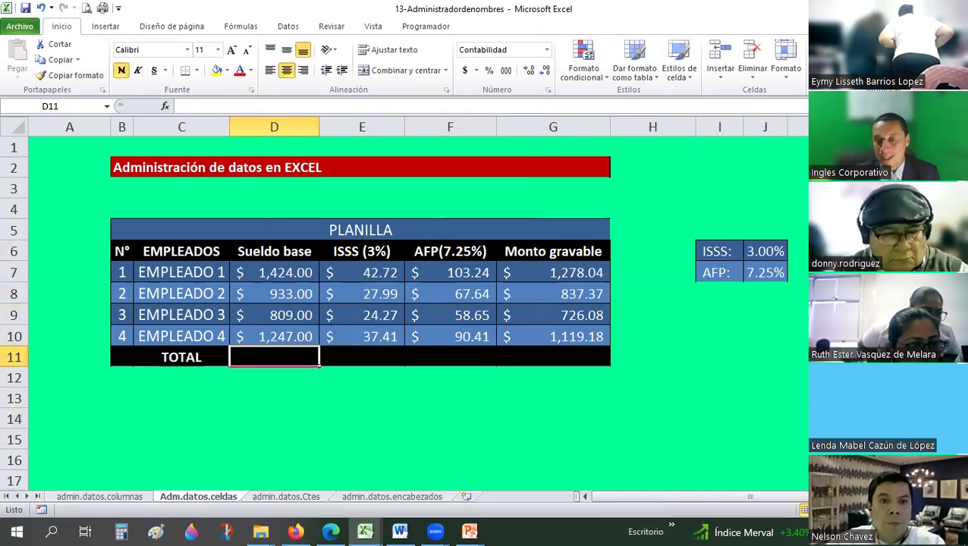
click(824, 48)
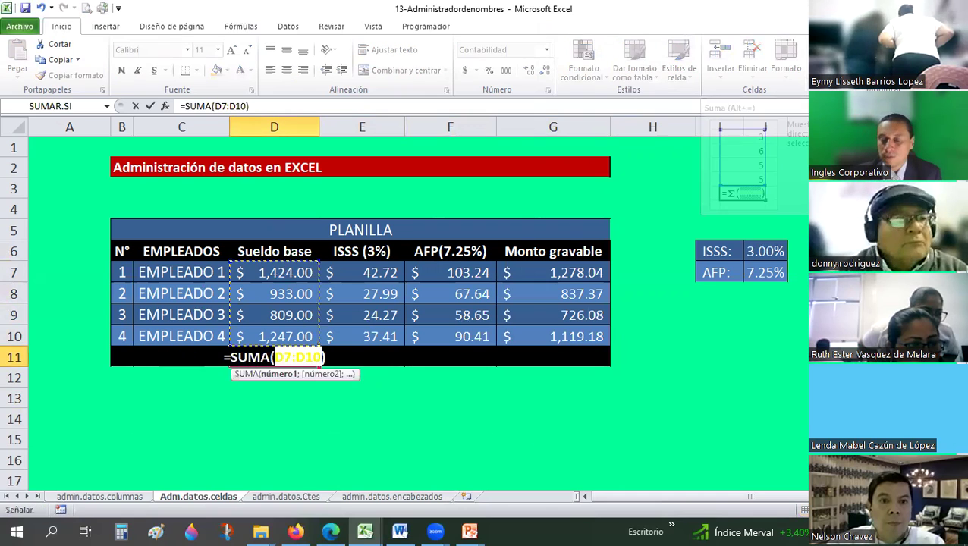
key(Return)
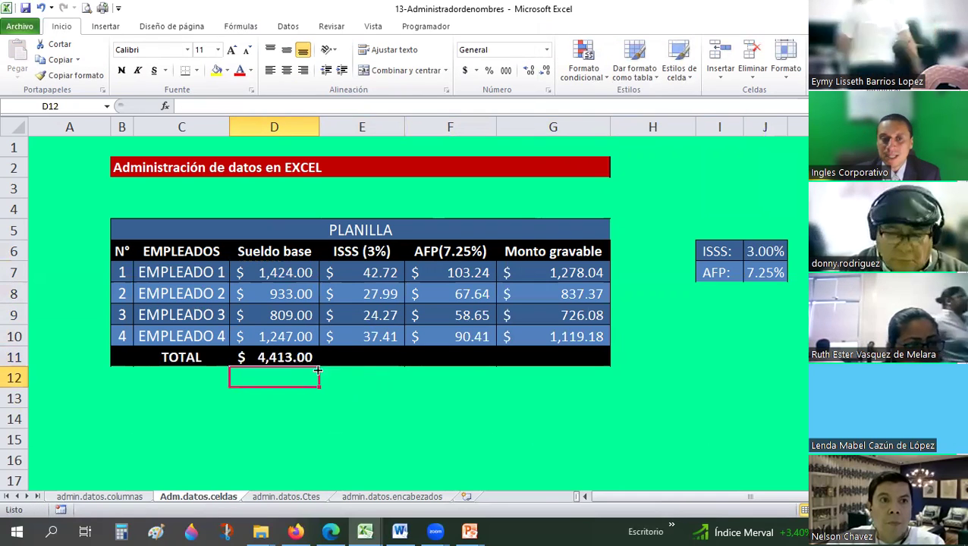
click(288, 358)
drag(320, 368, 617, 372)
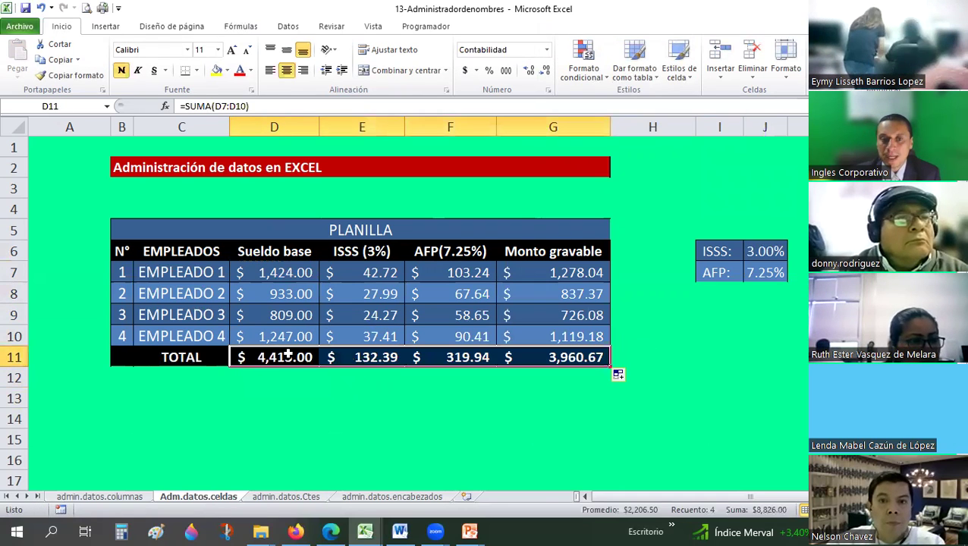
Review the AFP, Monto gravable and Sueldo base totals and the ISSS formula in E7.
click(450, 357)
key(Right)
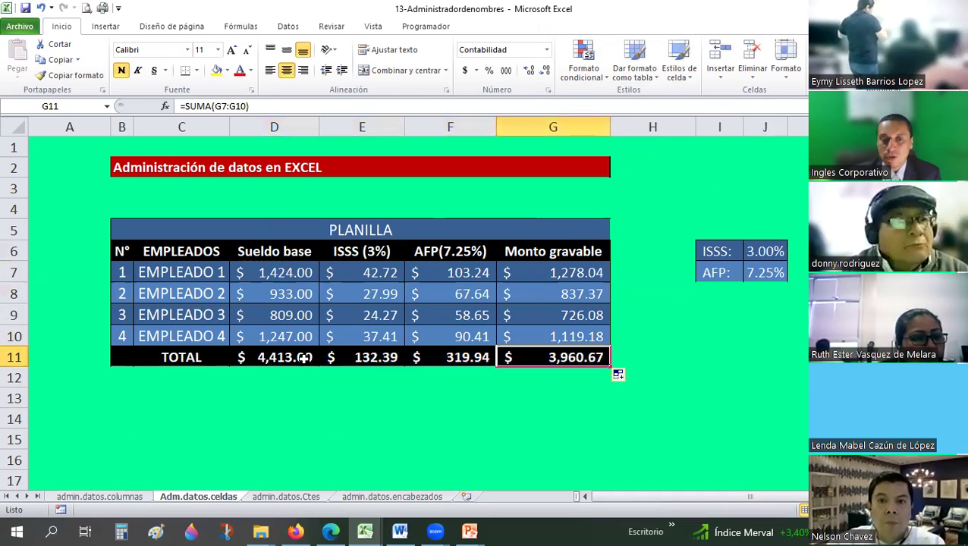
click(298, 357)
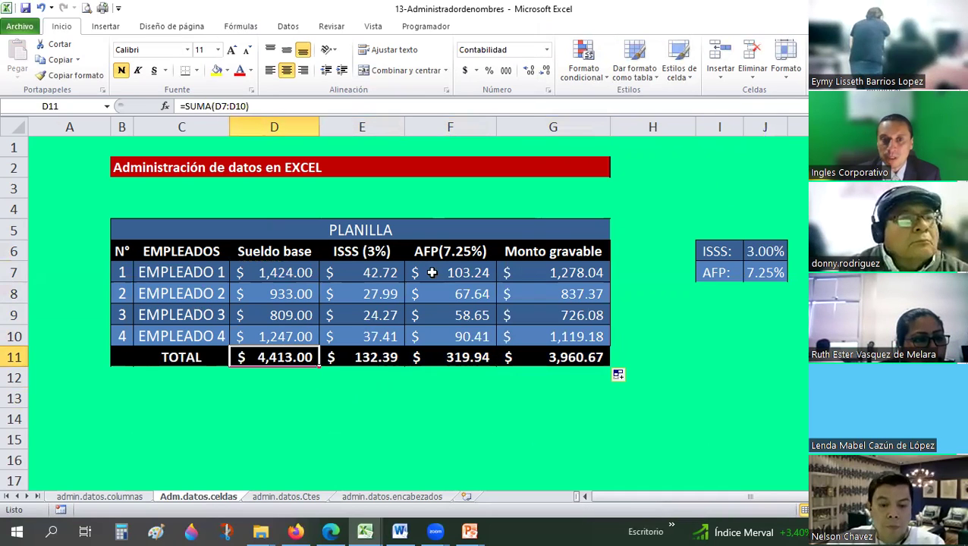
drag(341, 275, 406, 294)
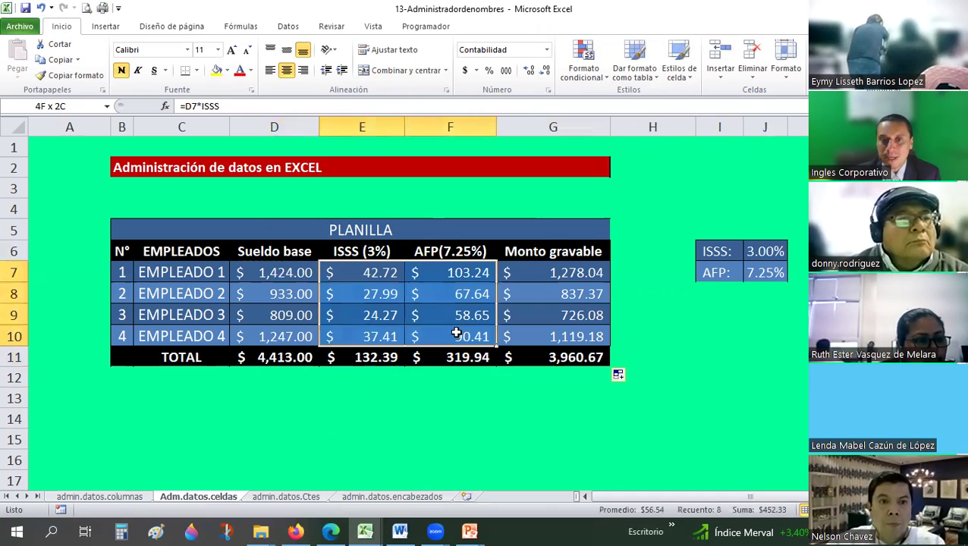
click(376, 274)
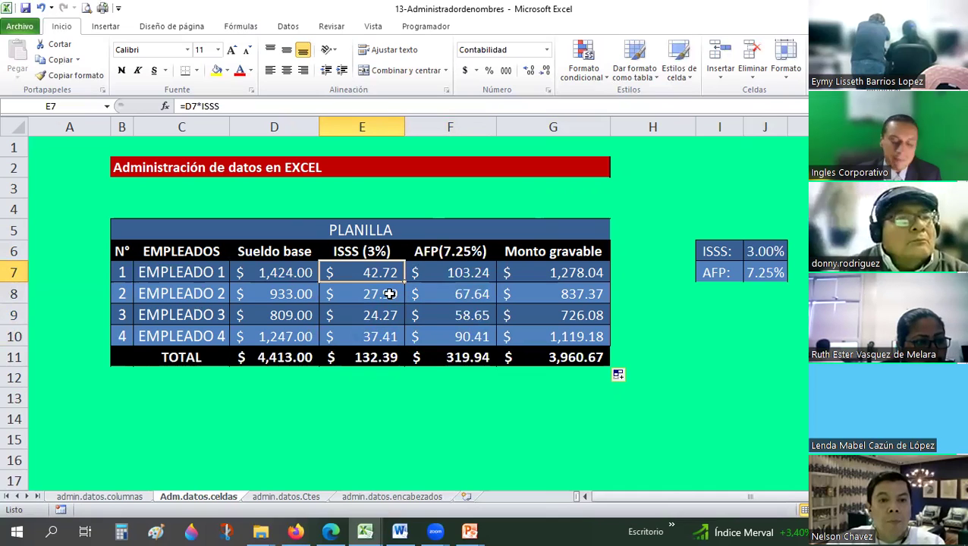
Check the ISSS formula in E8, then return to the admin.datos.Ctes sheet.
click(390, 294)
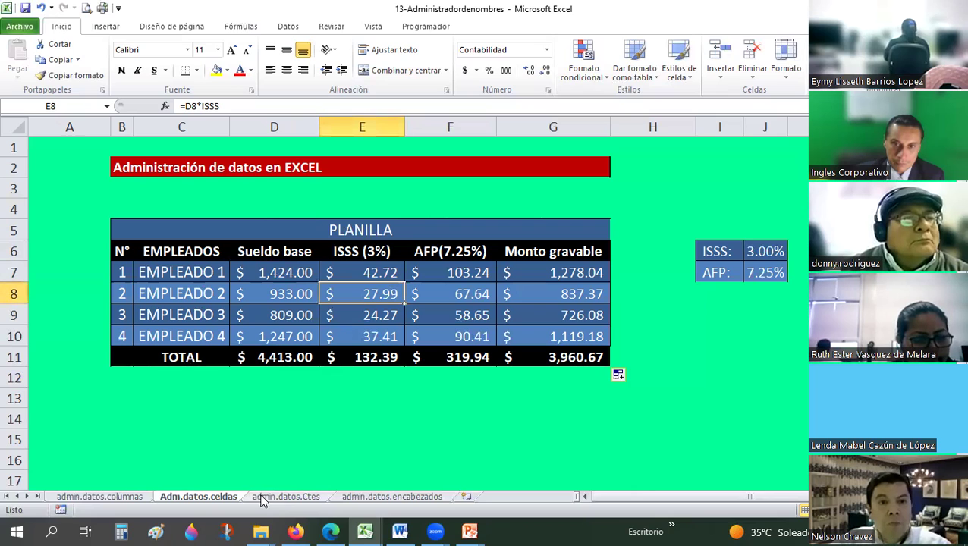
key(ctrl+Page_Down)
Inspect the employees' ISSS and AFP formulas down to the last AFP cell.
click(379, 272)
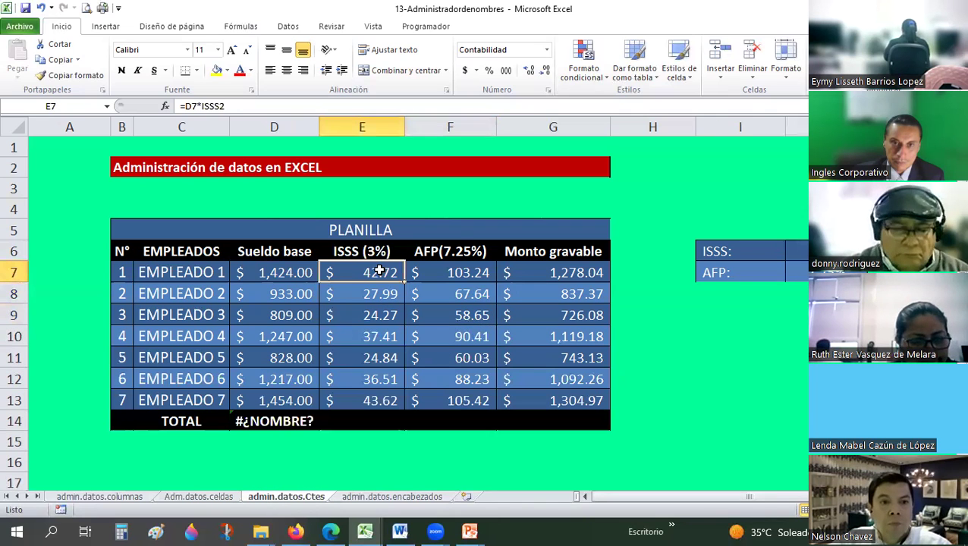
click(445, 270)
click(380, 294)
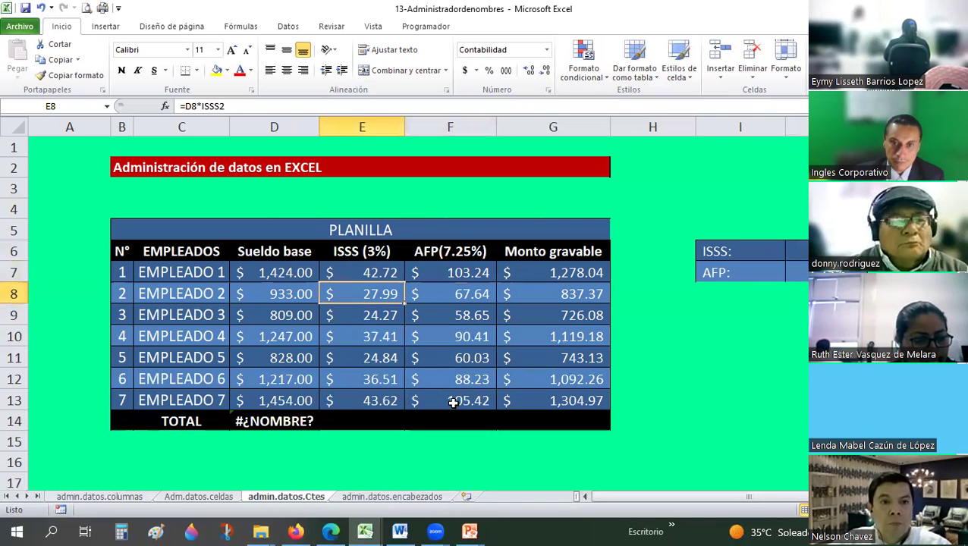
key(Right)
key(ctrl+Down)
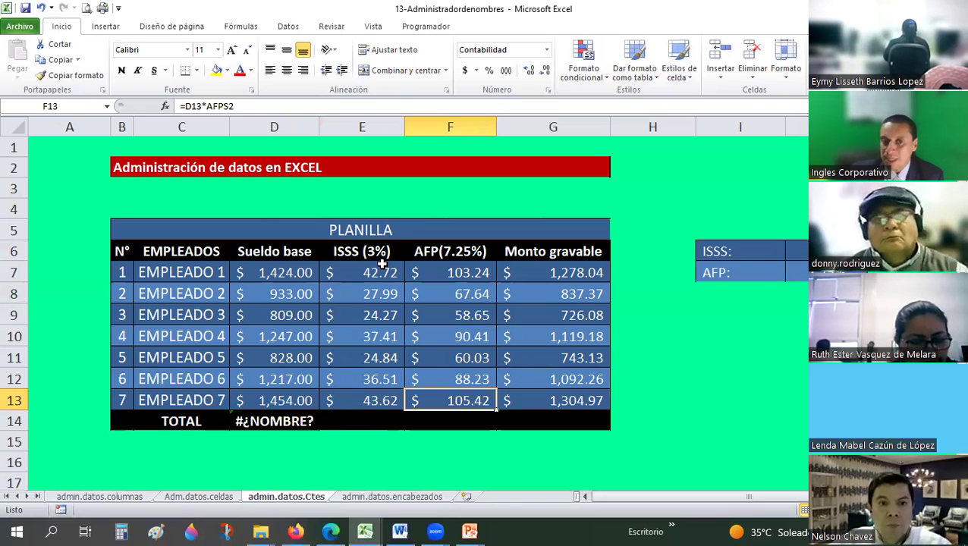
Replace D14's #¿NOMBRE? with a sum and fill totals across to G14 (7,912.00, 237.36, 573.62, 7,101.02).
click(268, 420)
key(Delete)
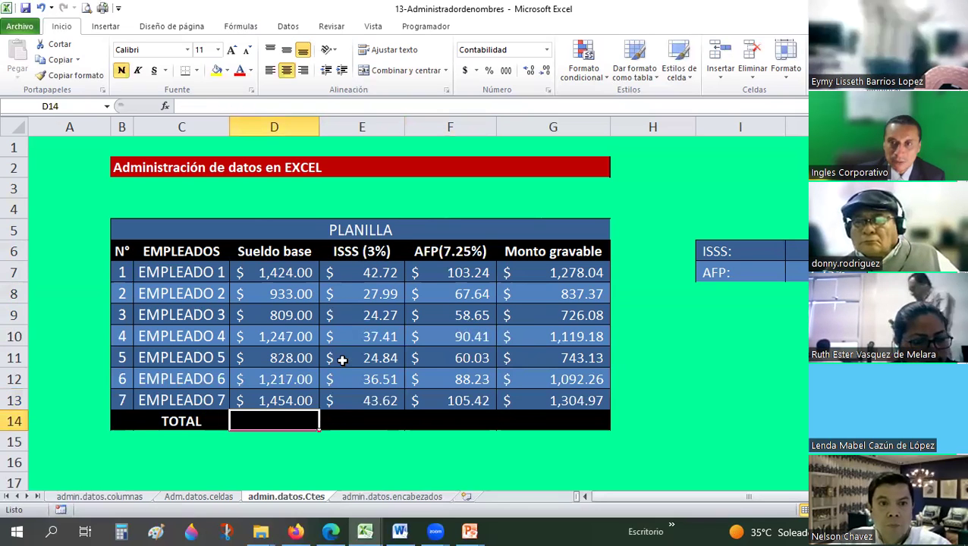
key(alt+equal)
key(Return)
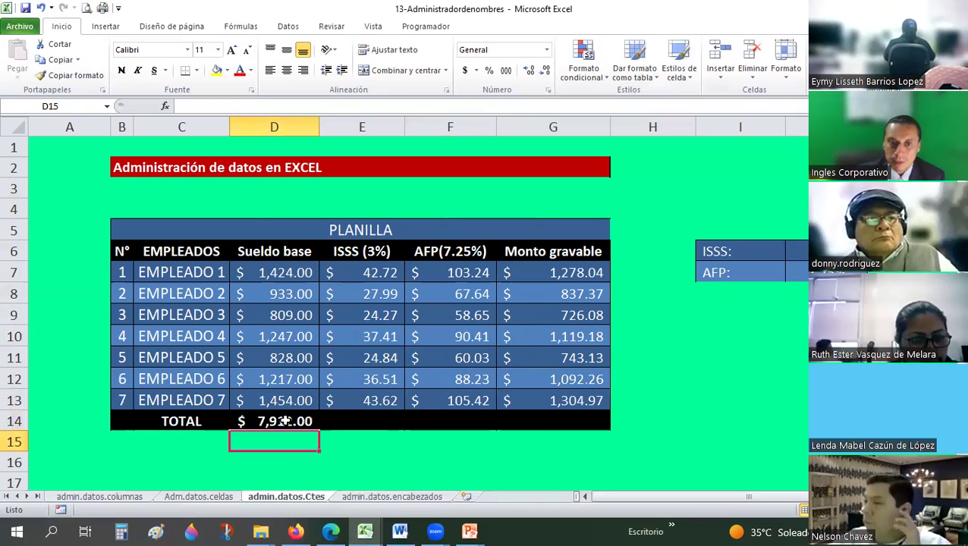
click(288, 422)
drag(320, 431, 524, 443)
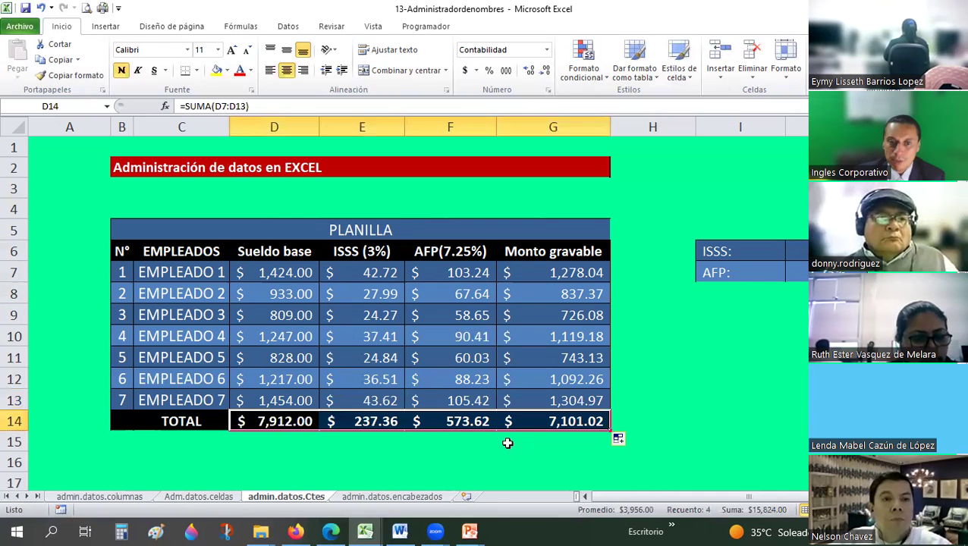
click(193, 497)
click(278, 497)
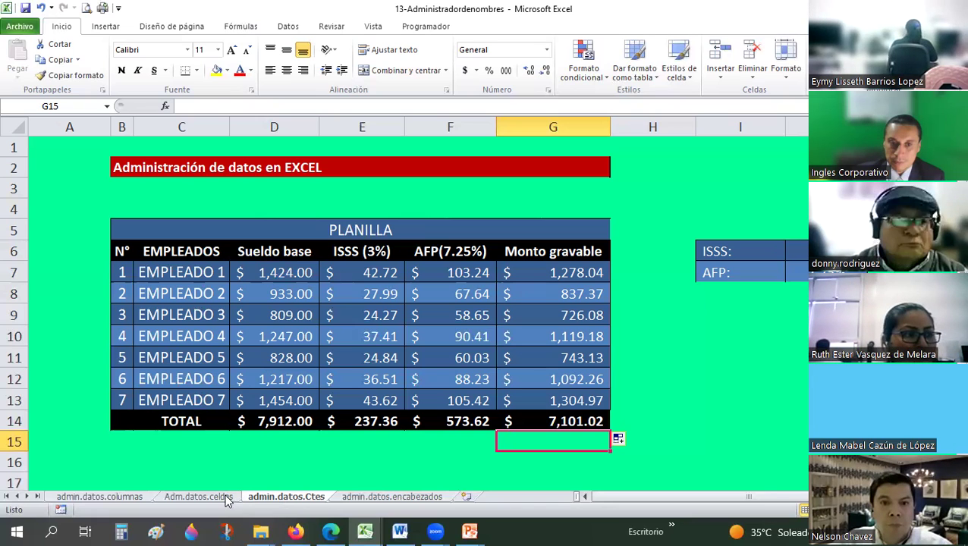
On Adm.datos.celdas, check the ISSS, AFP and Monto gravable total formulas.
key(ctrl+Page_Up)
click(368, 358)
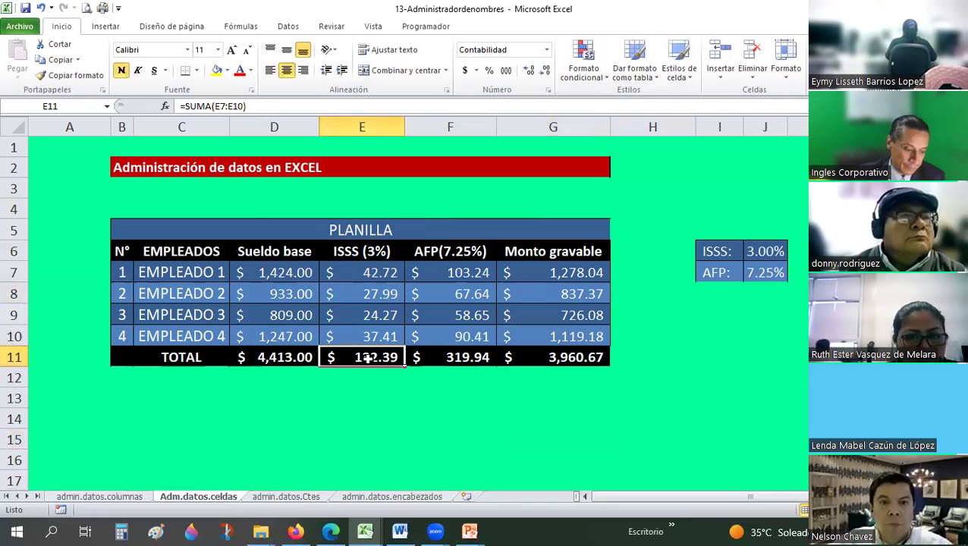
key(Right)
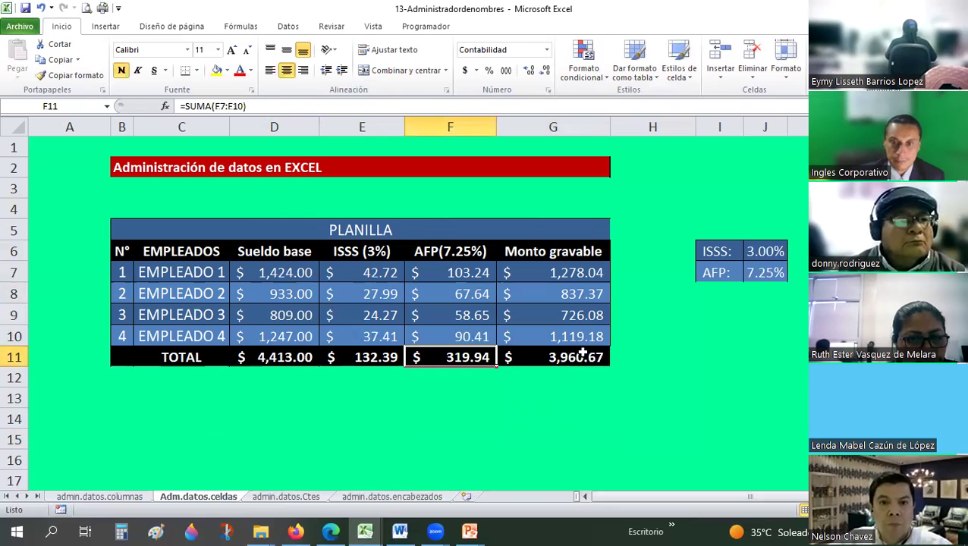
key(Right)
key(Down)
key(Down)
key(Down)
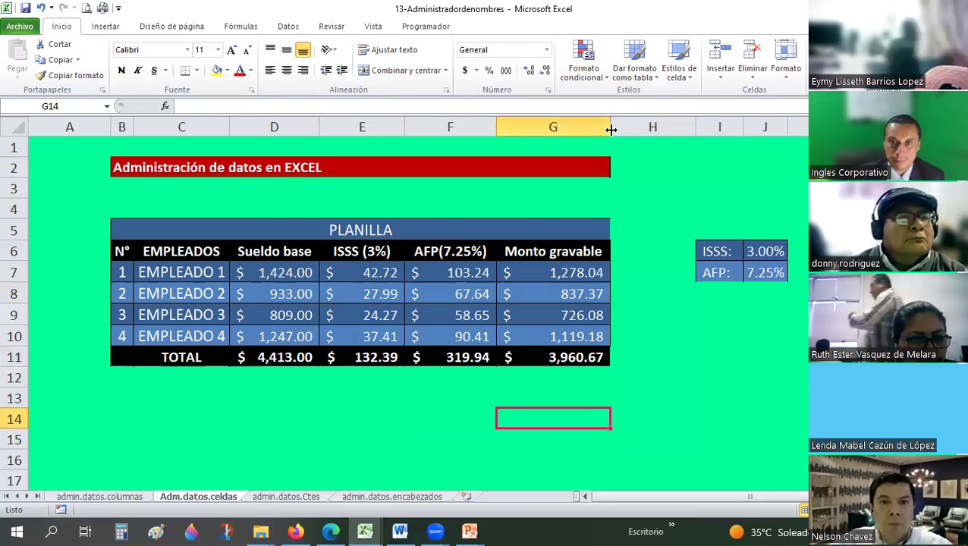
Autofit columns D through G of the Adm.datos.celdas PLANILLA table to their contents.
double_click(612, 127)
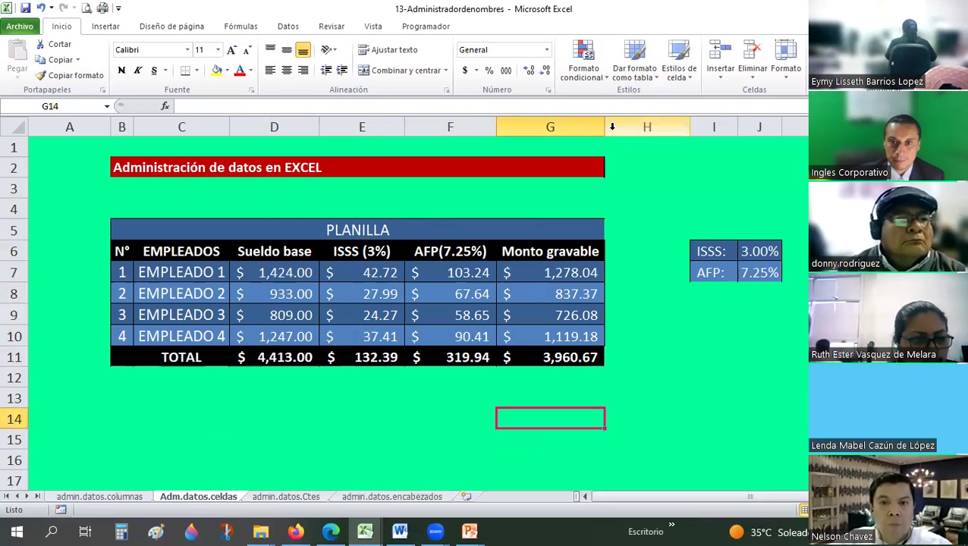
double_click(496, 127)
mouse_move(407, 127)
mouse_down()
mouse_move(315, 128)
mouse_move(386, 128)
mouse_up()
double_click(320, 127)
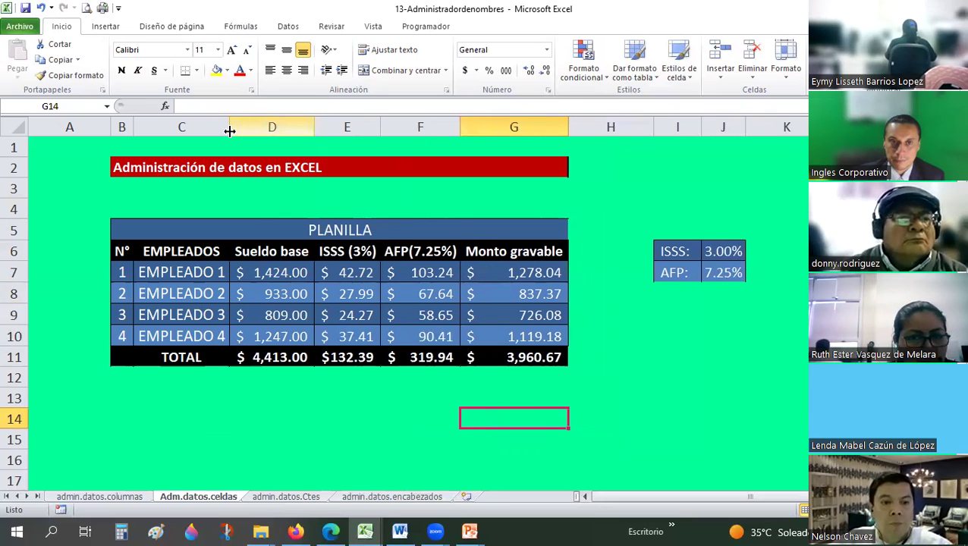
click(672, 332)
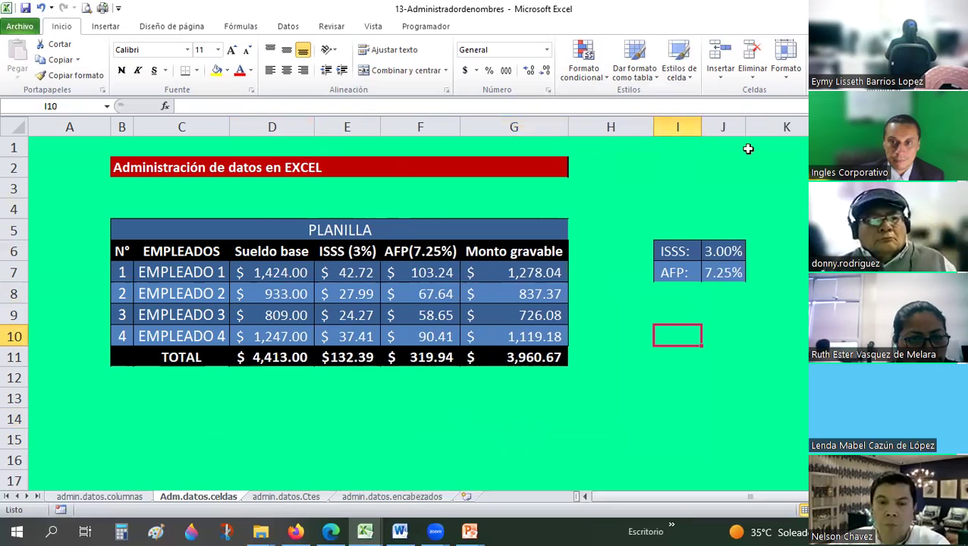
drag(747, 123, 701, 128)
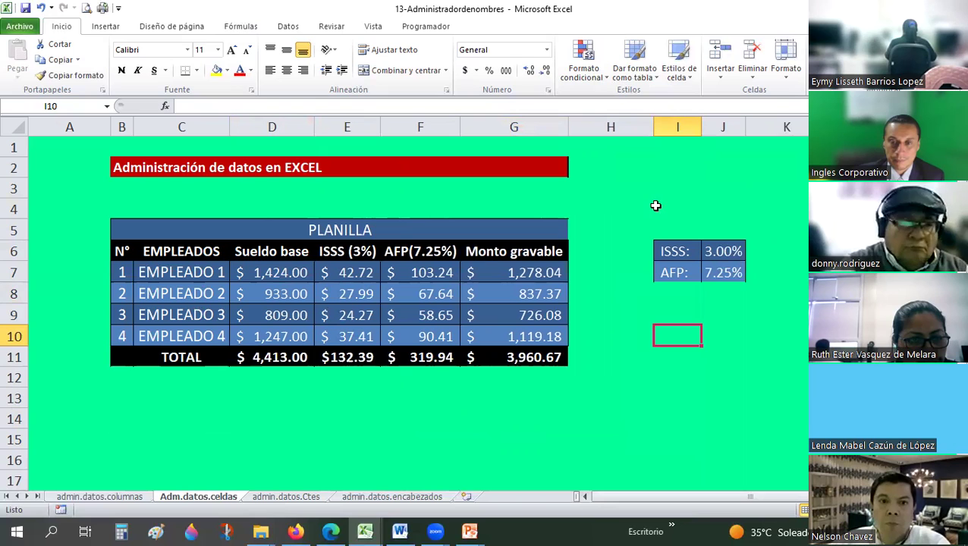
click(593, 308)
scroll(547, 387, down, 2)
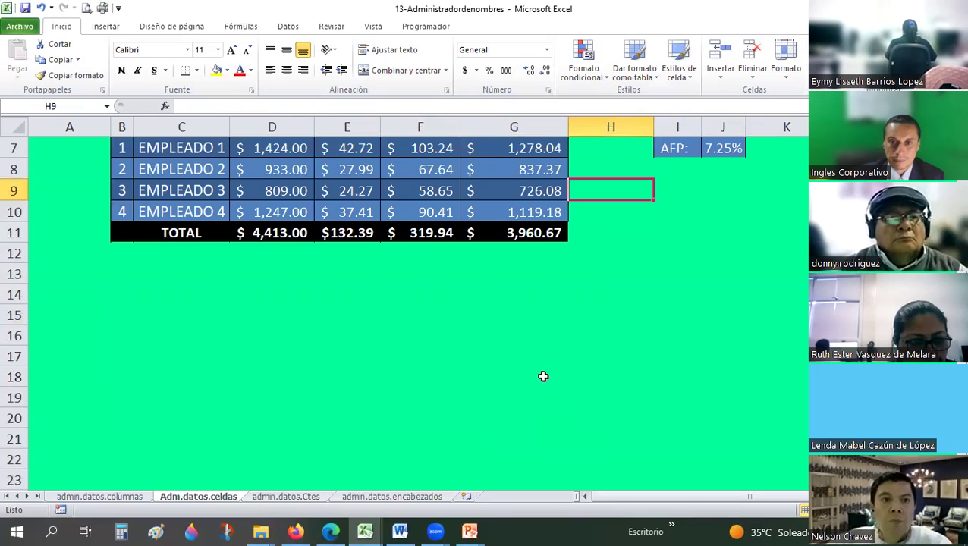
scroll(531, 358, up, 2)
drag(153, 229, 255, 227)
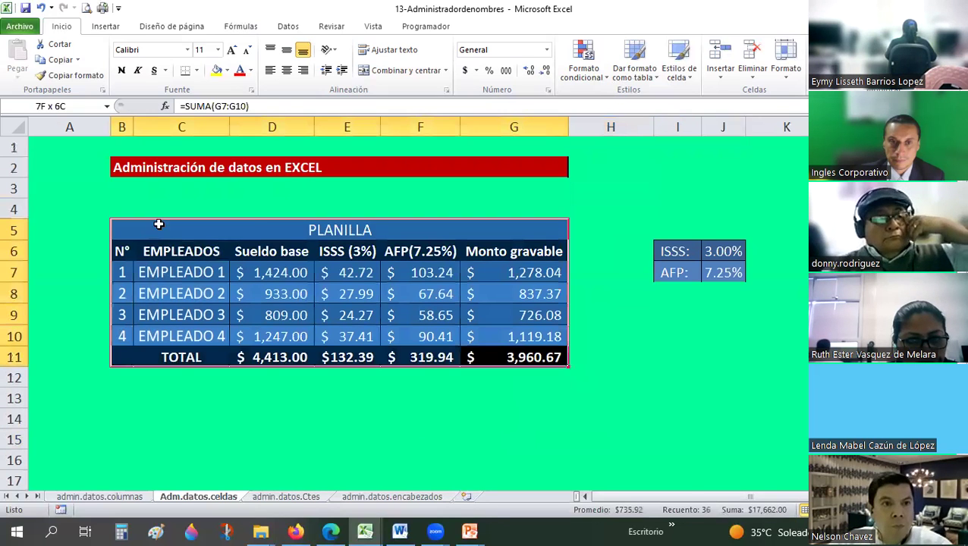
click(40, 8)
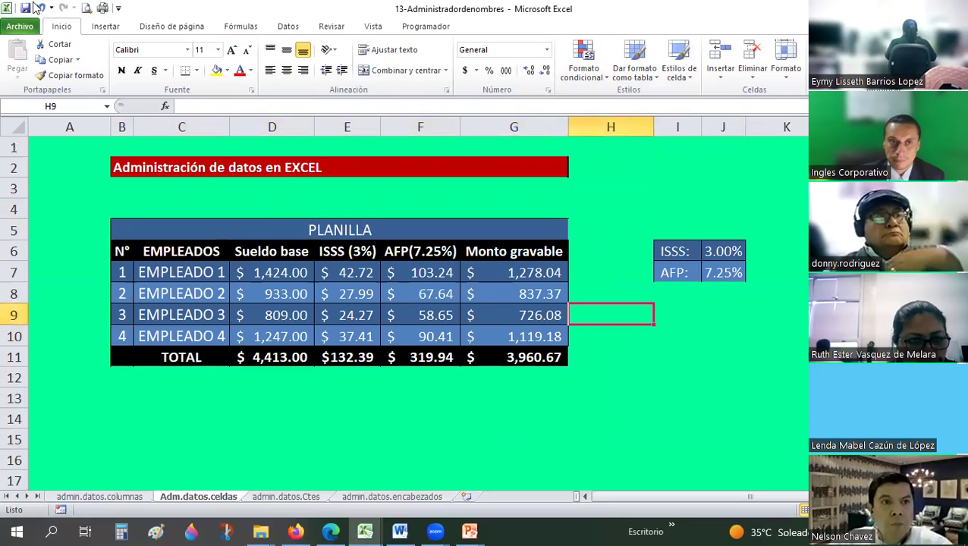
On admin.datos.Ctes, autofit columns D, E, F, G and the I, J rate columns.
click(311, 498)
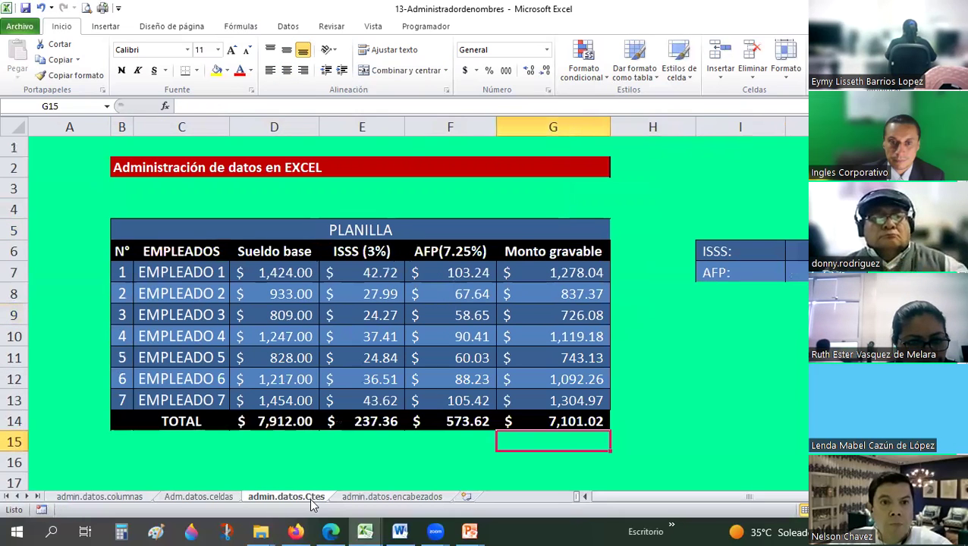
double_click(320, 130)
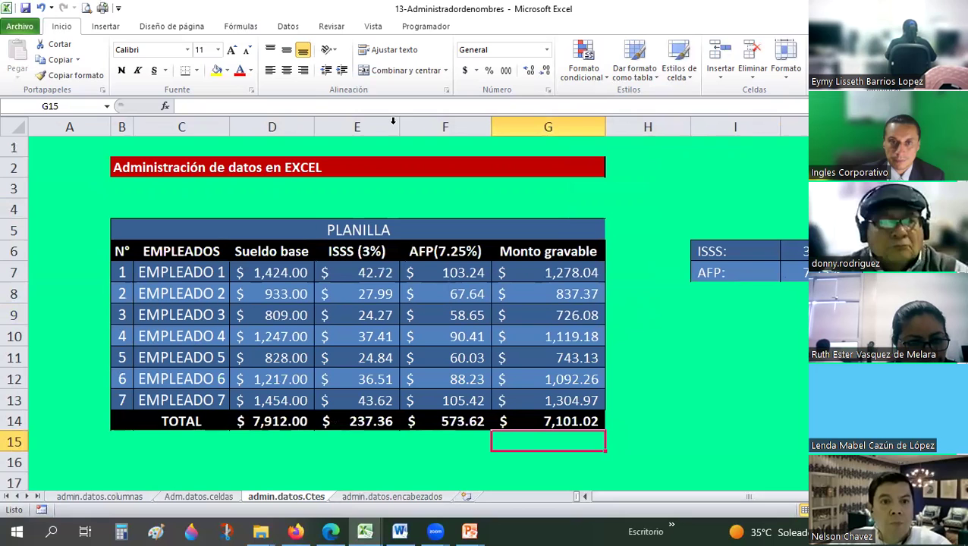
double_click(399, 126)
click(474, 123)
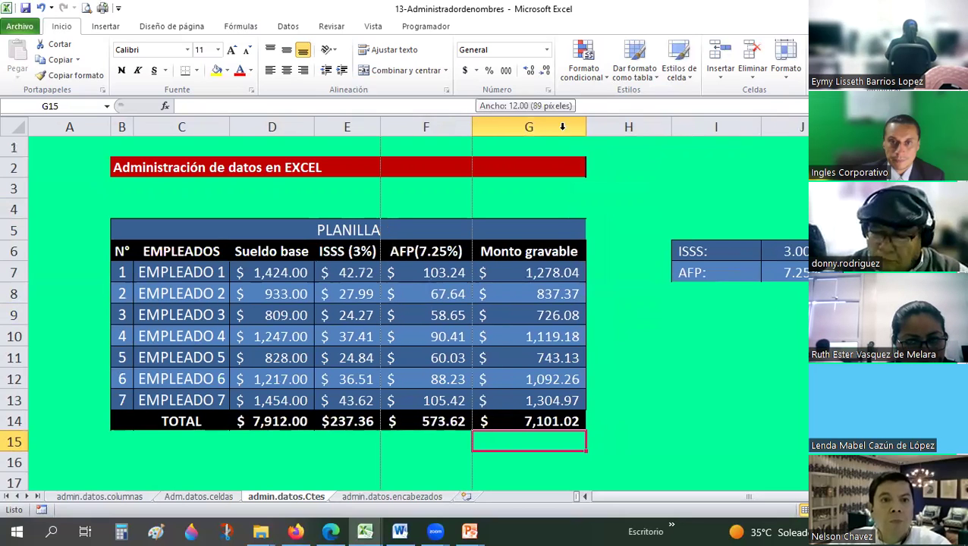
double_click(472, 126)
click(565, 127)
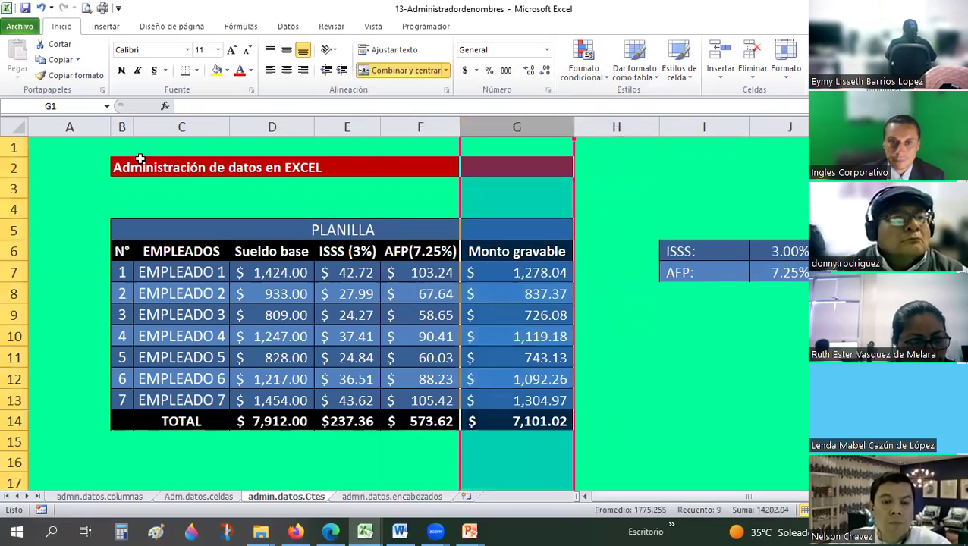
double_click(575, 125)
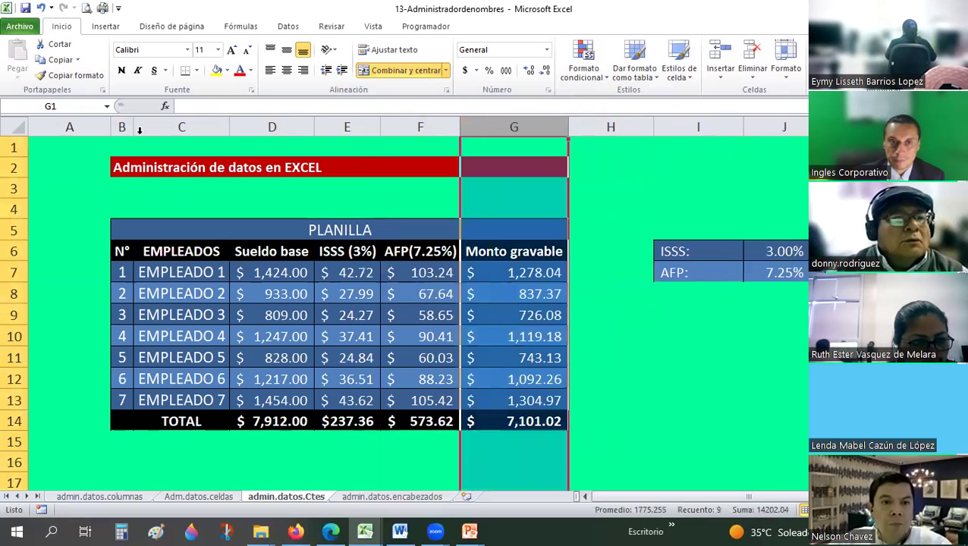
click(698, 315)
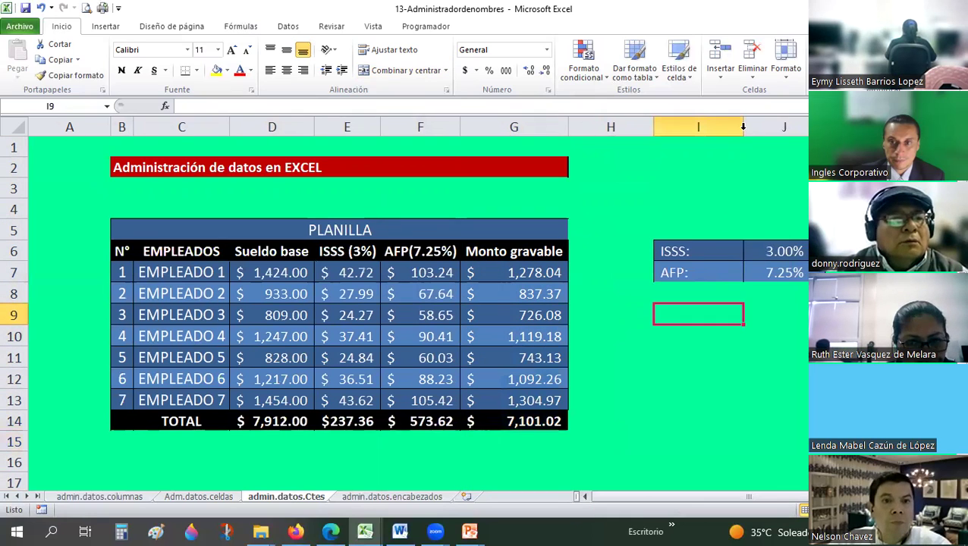
double_click(743, 127)
double_click(778, 125)
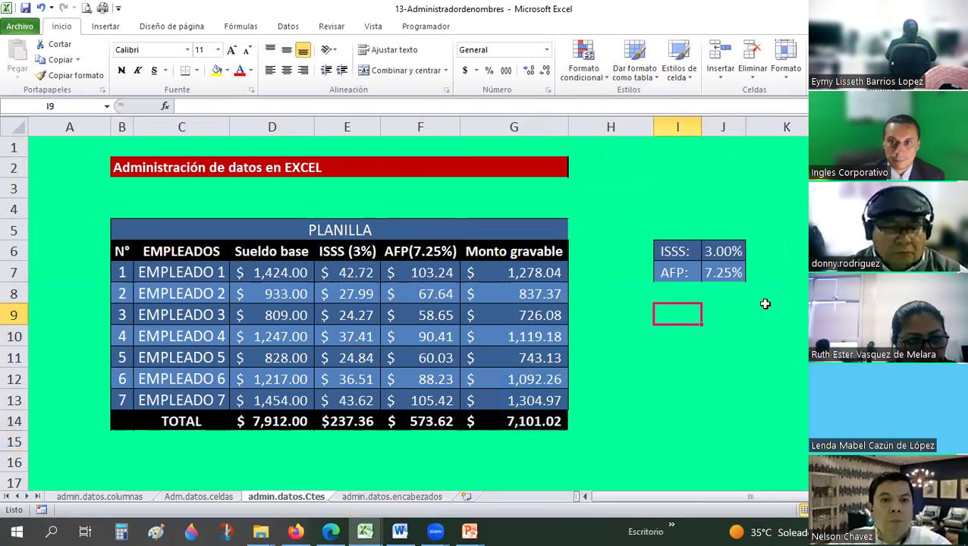
key(Right)
key(Right)
click(358, 274)
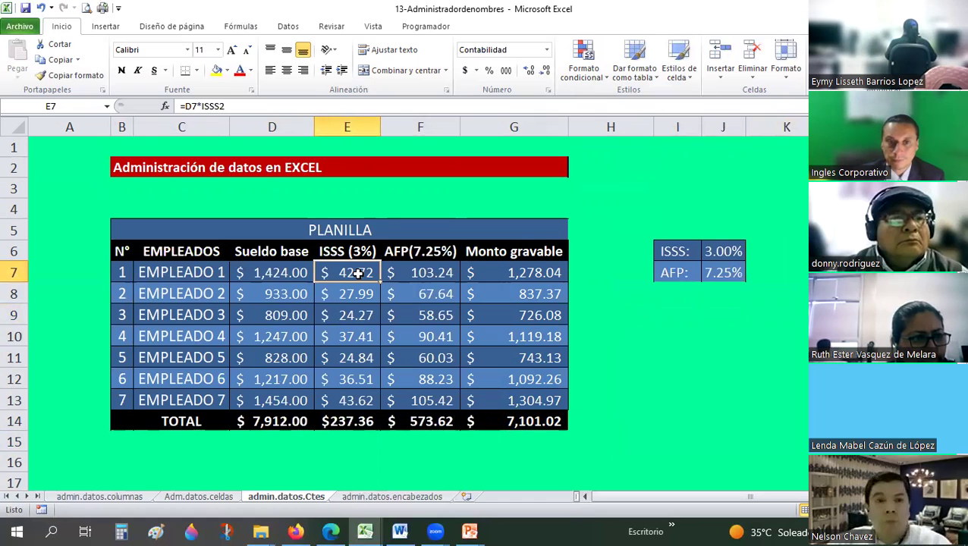
click(489, 272)
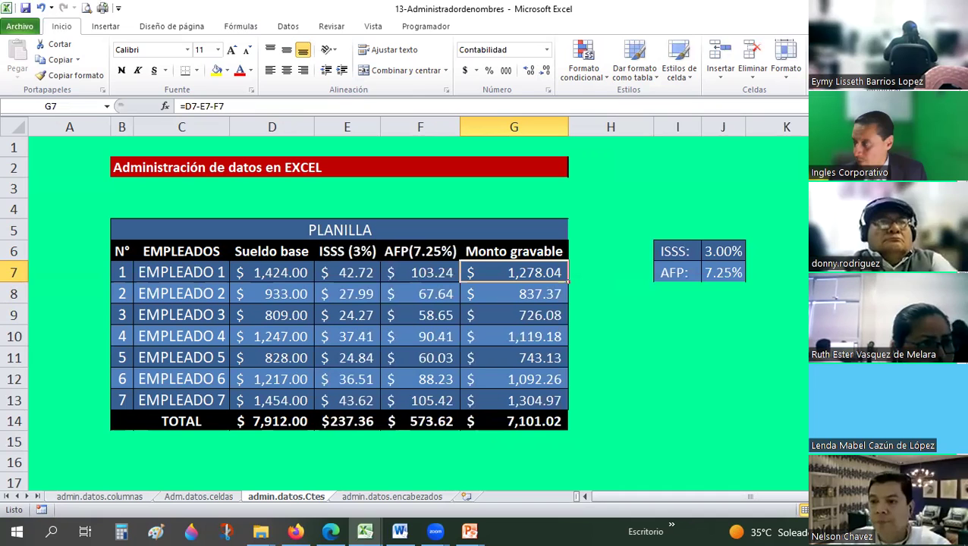
click(748, 402)
click(198, 496)
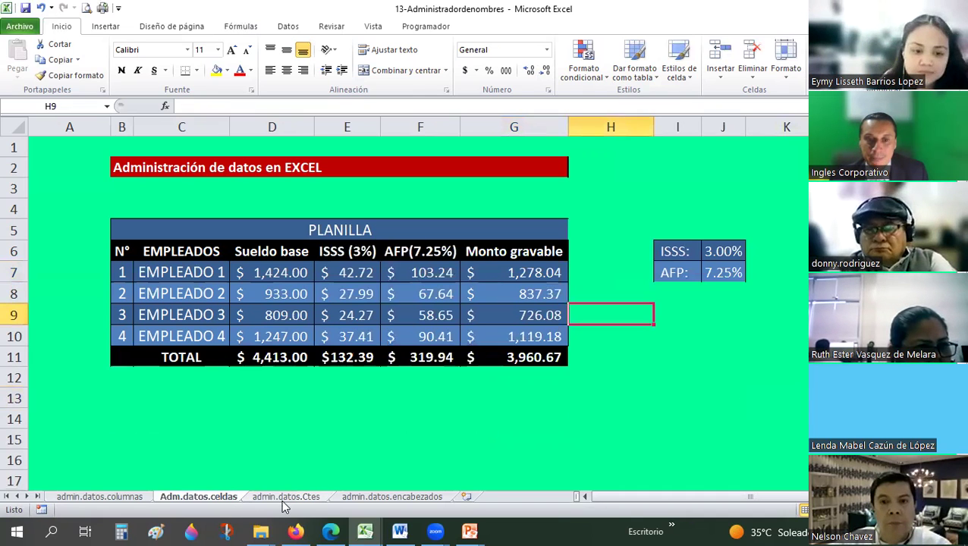
click(324, 491)
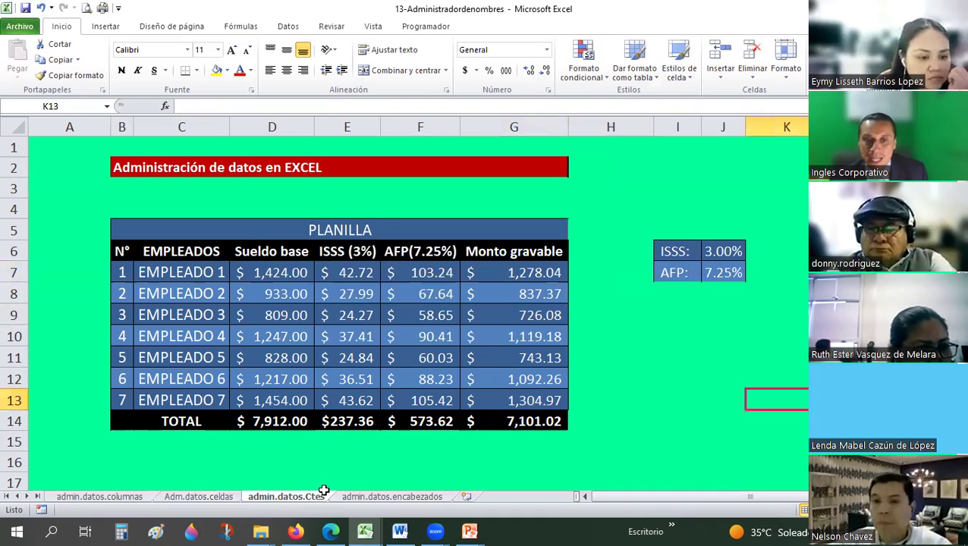
click(342, 456)
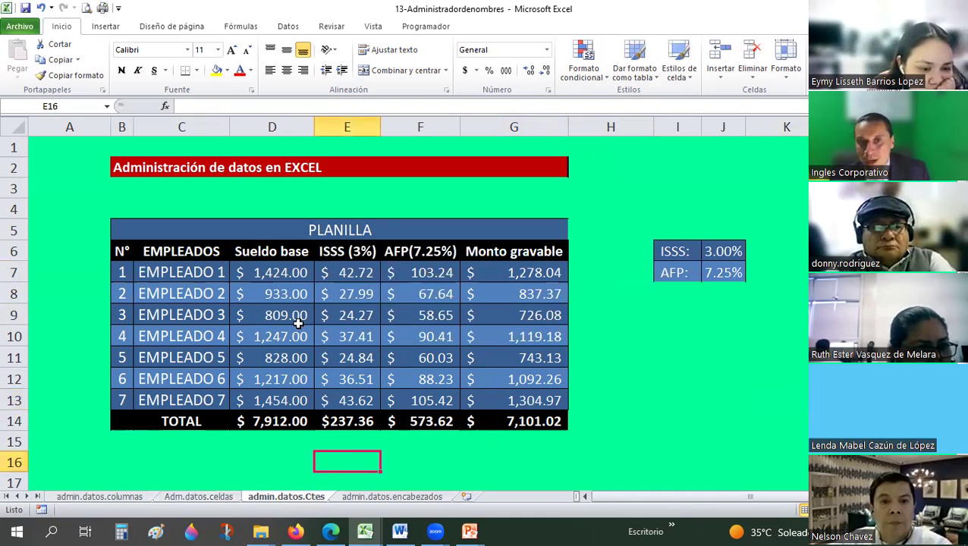
click(344, 272)
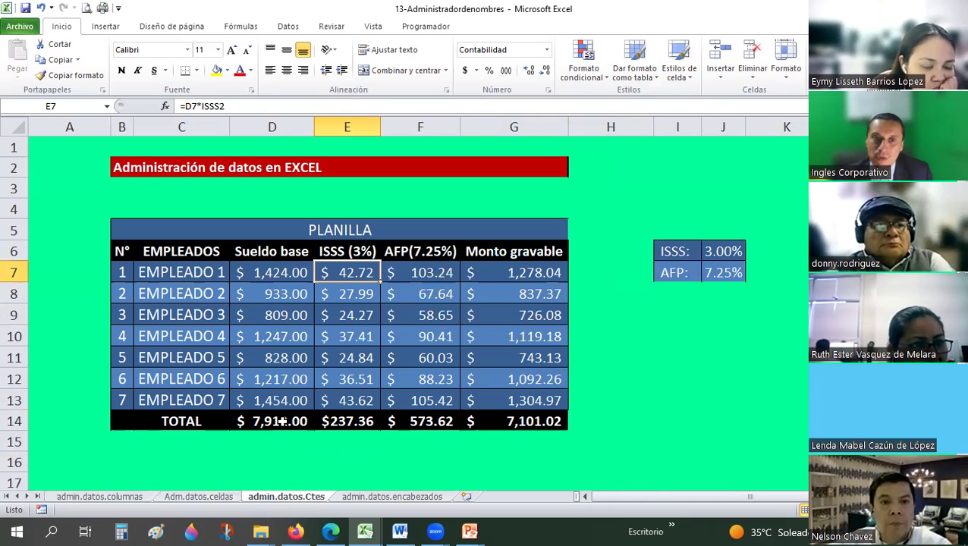
drag(266, 426, 524, 422)
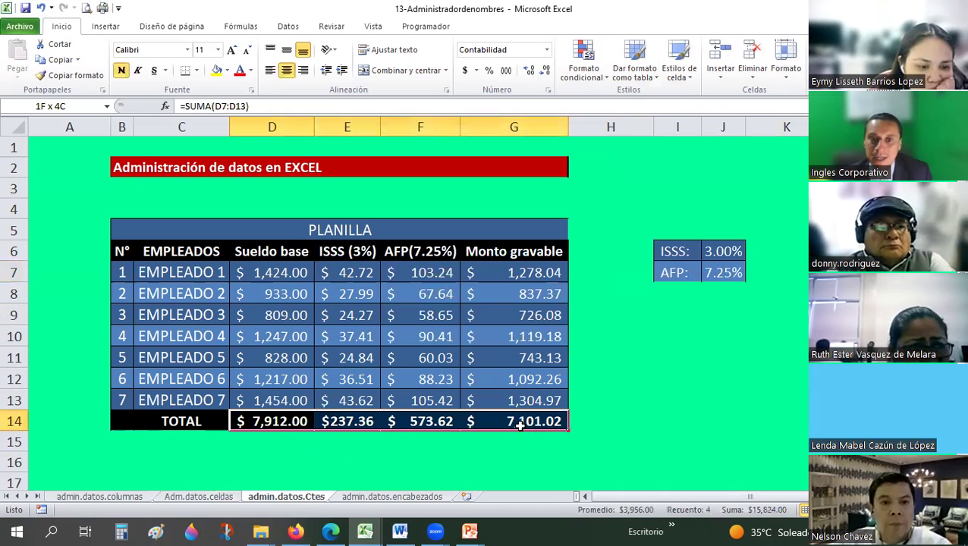
click(398, 456)
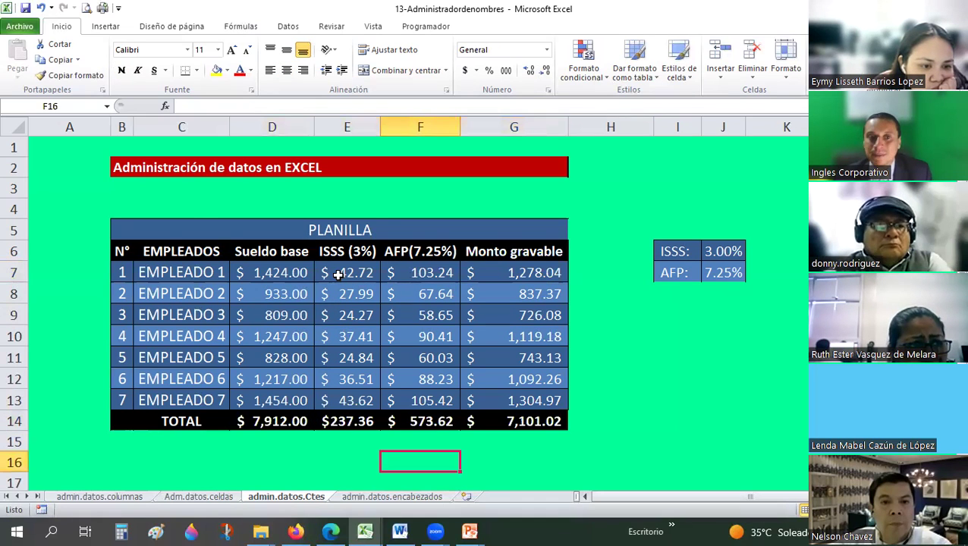
click(337, 275)
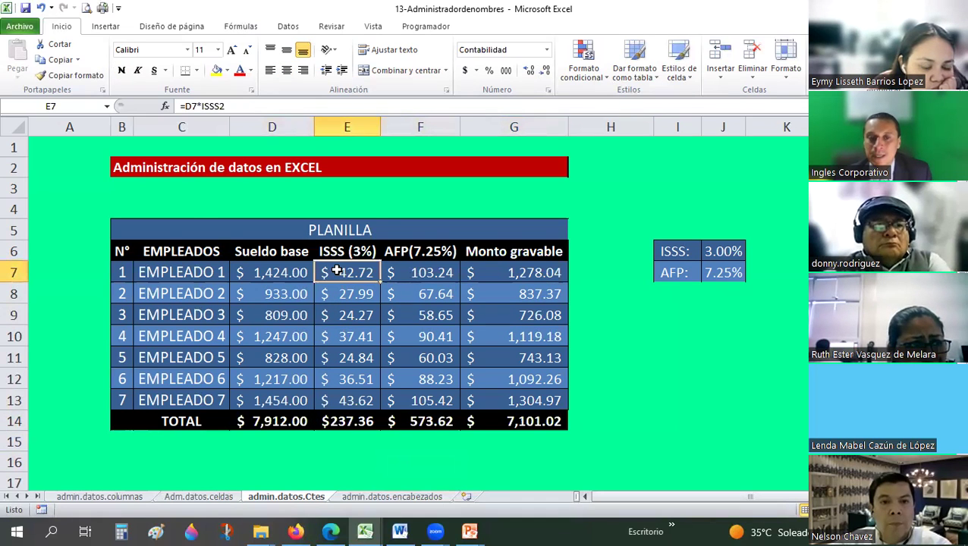
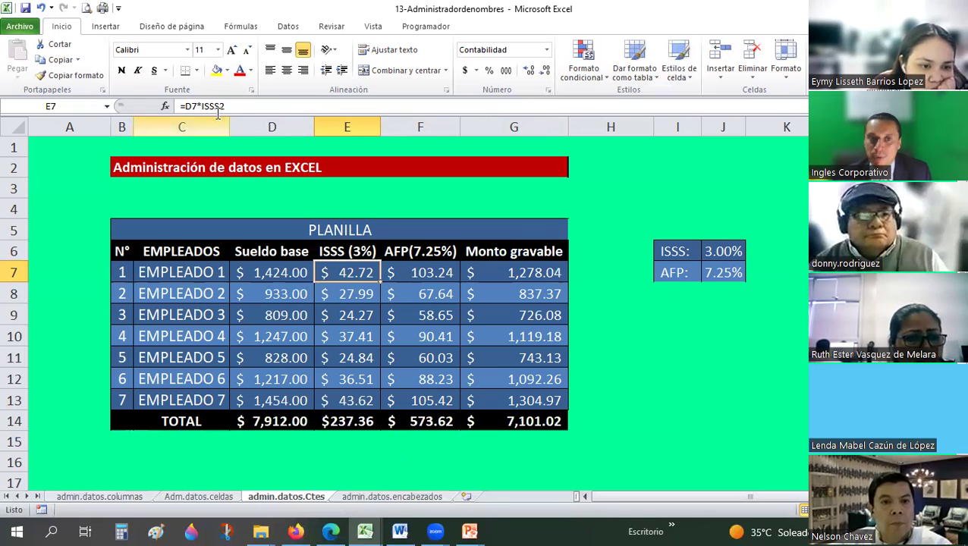
Inspect the ISSS, AFP and Monto gravable formulas in E7, F7, E8, E10 and G7.
click(416, 273)
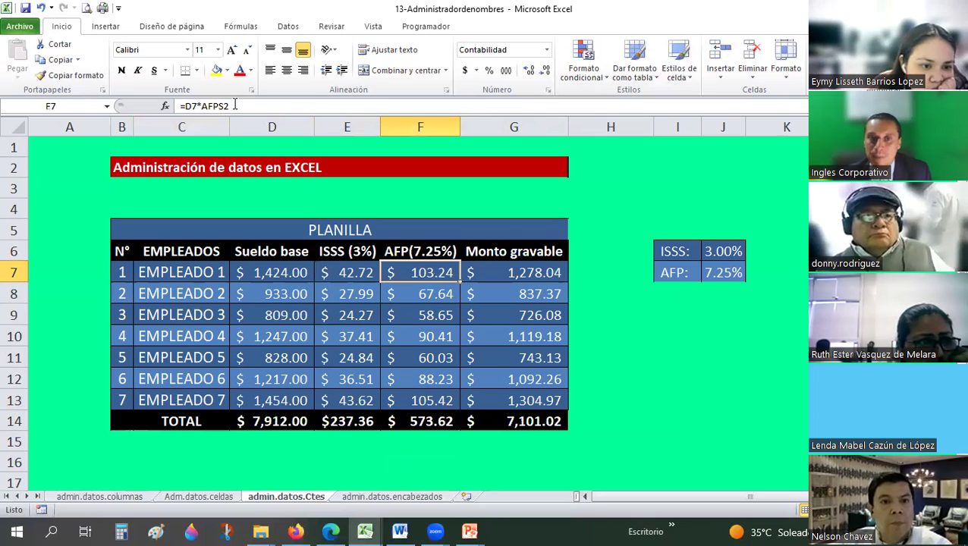
click(362, 300)
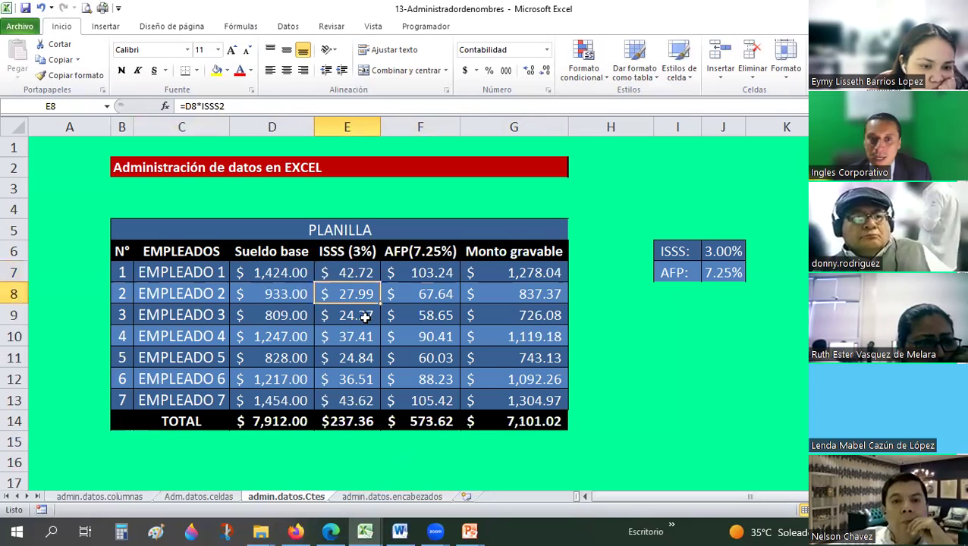
click(363, 339)
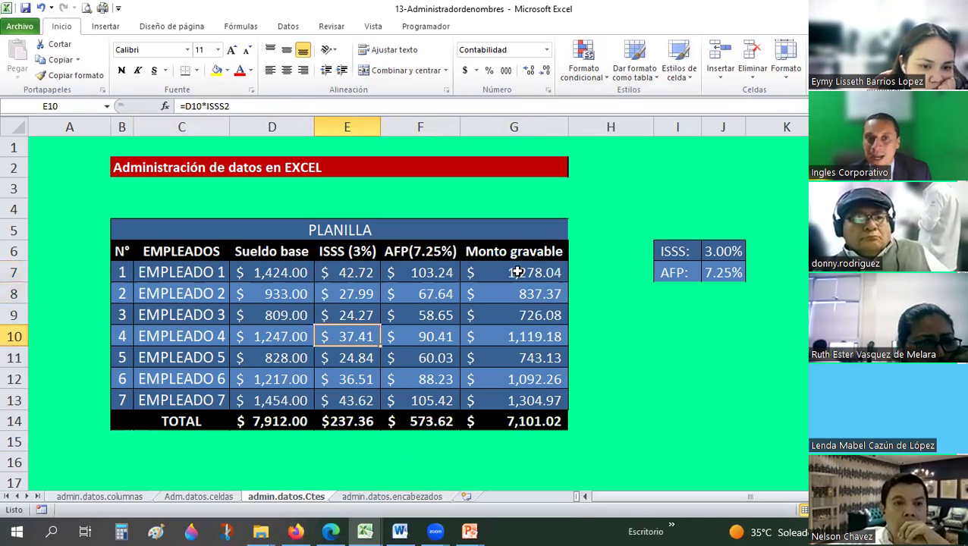
key(Up)
key(Up)
key(Up)
key(Right)
key(Right)
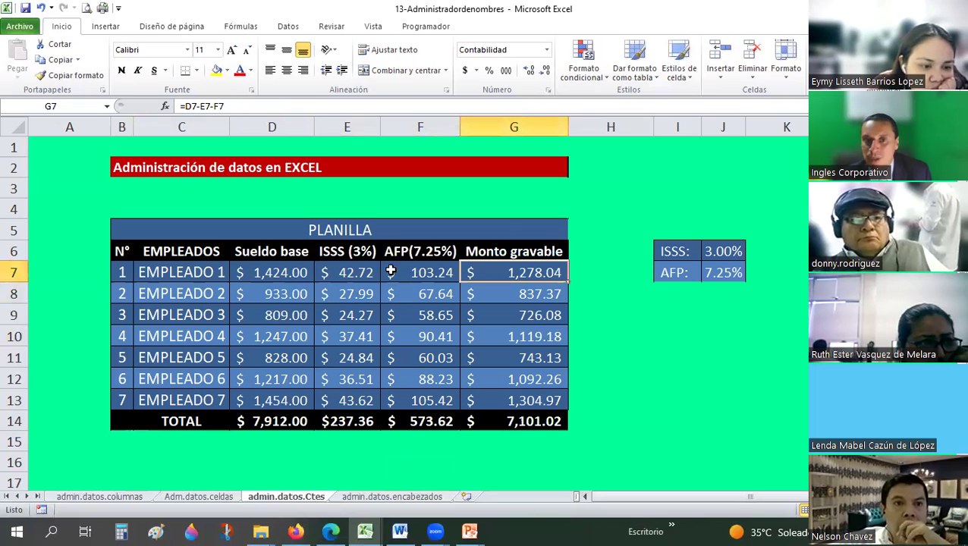
key(Left)
key(Left)
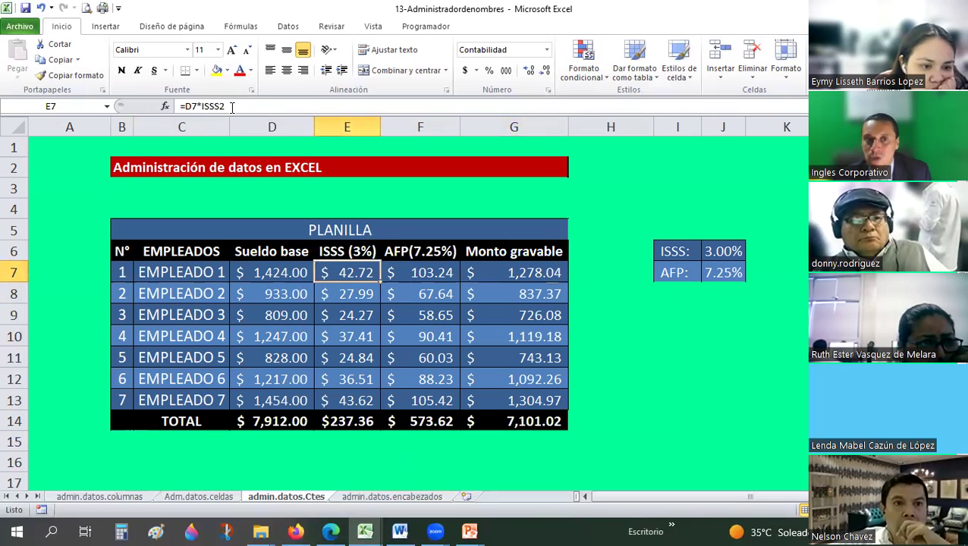
key(Right)
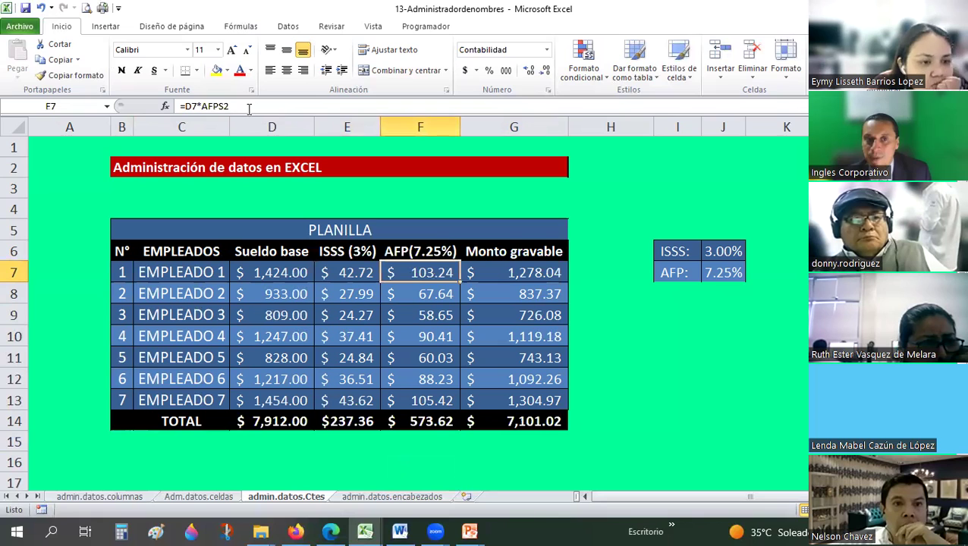
click(523, 276)
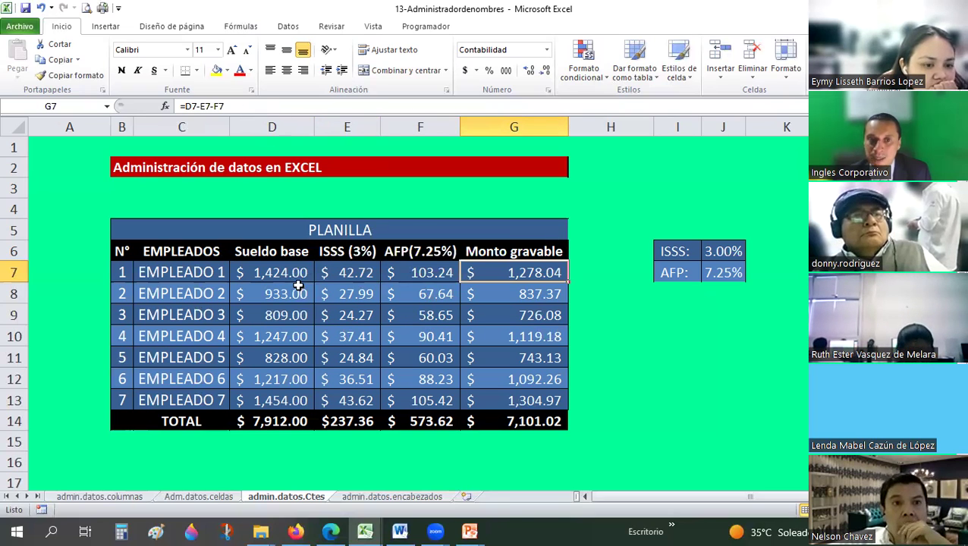
Select D7:G13 to check its sum, then go to the admin.datos.encabezados sheet.
drag(290, 281, 511, 399)
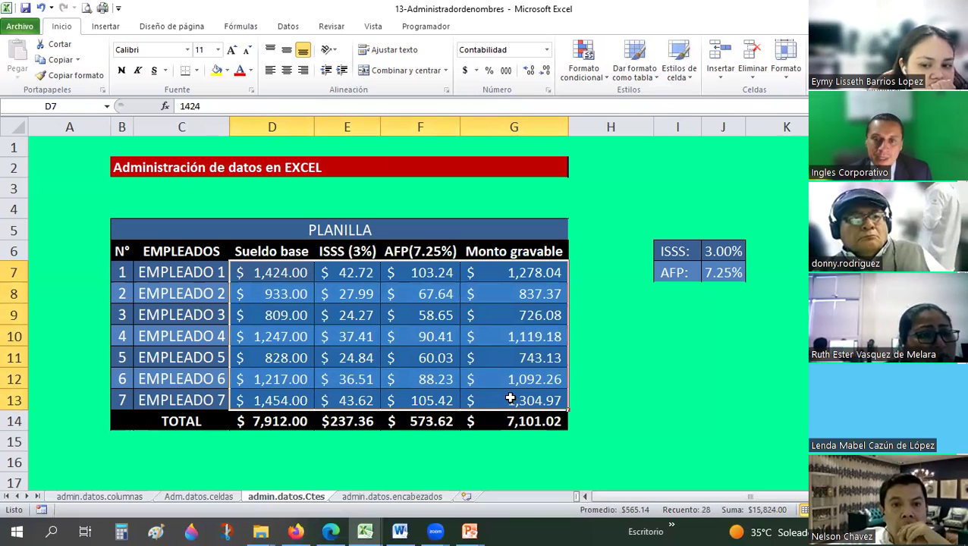
click(718, 375)
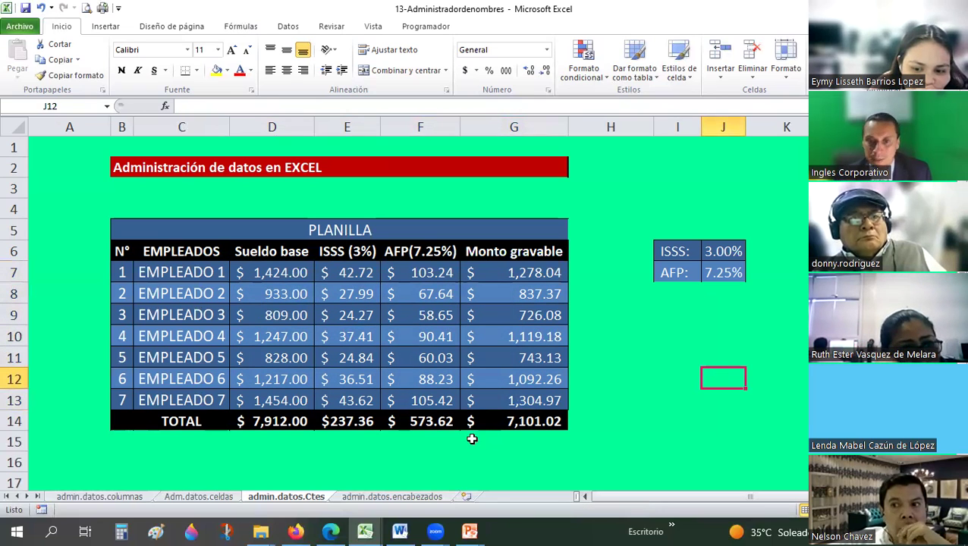
click(417, 460)
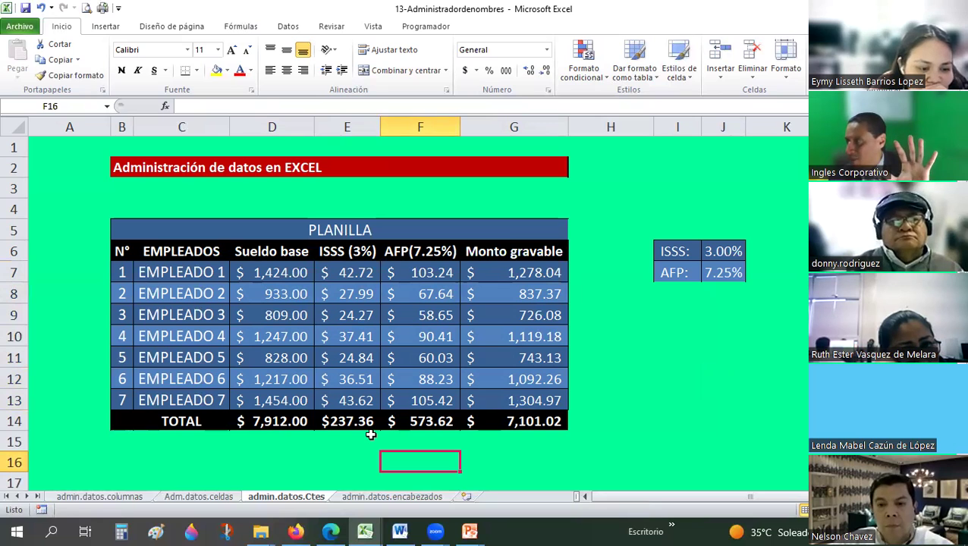
Auto-fit column B on admin.datos.encabezados to its numbers.
click(363, 498)
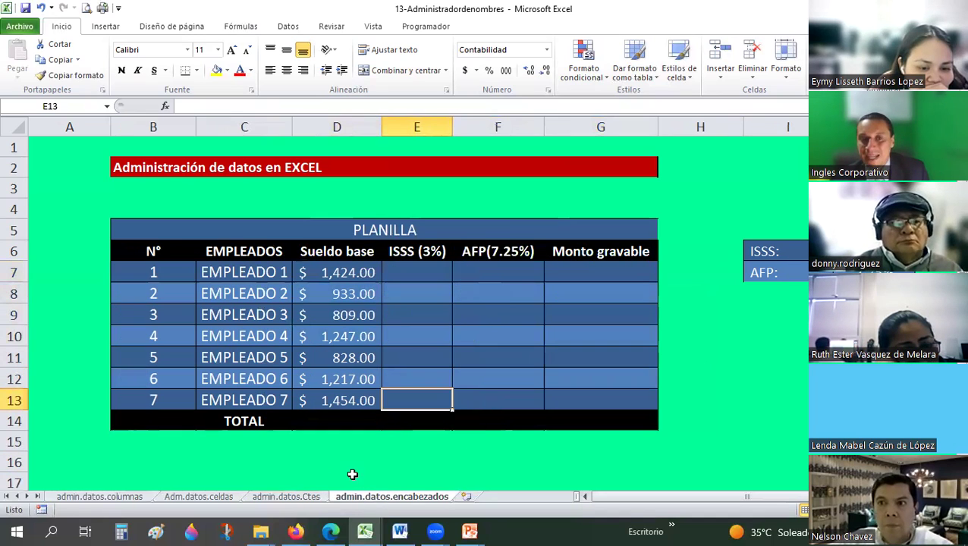
double_click(195, 127)
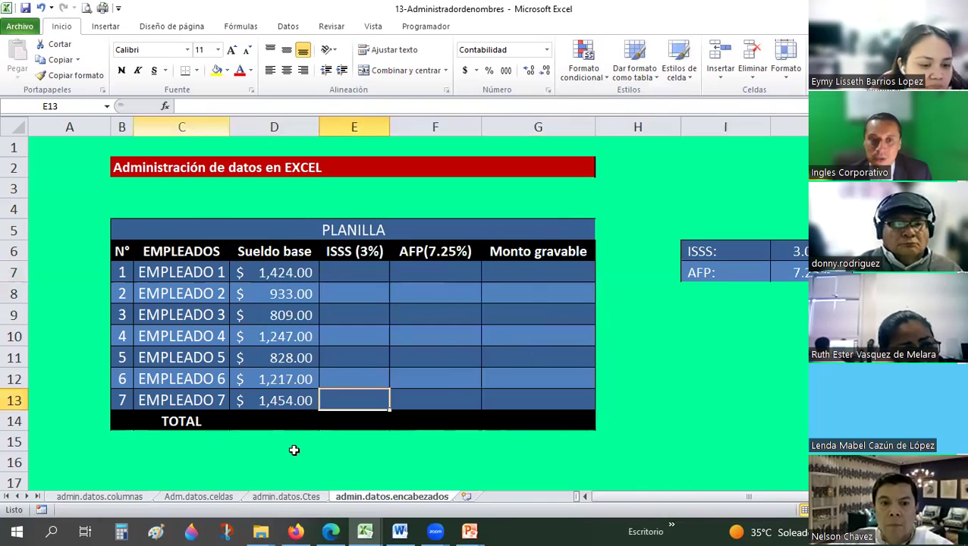
click(291, 458)
scroll(305, 404, down, 1)
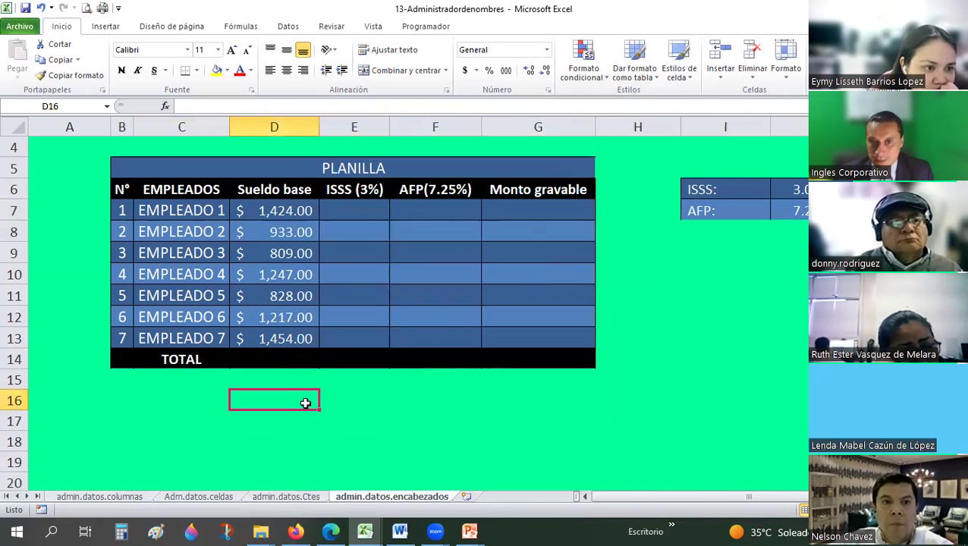
Select the PLANILLA header row B6:G6, from N° to Monto gravable.
click(121, 189)
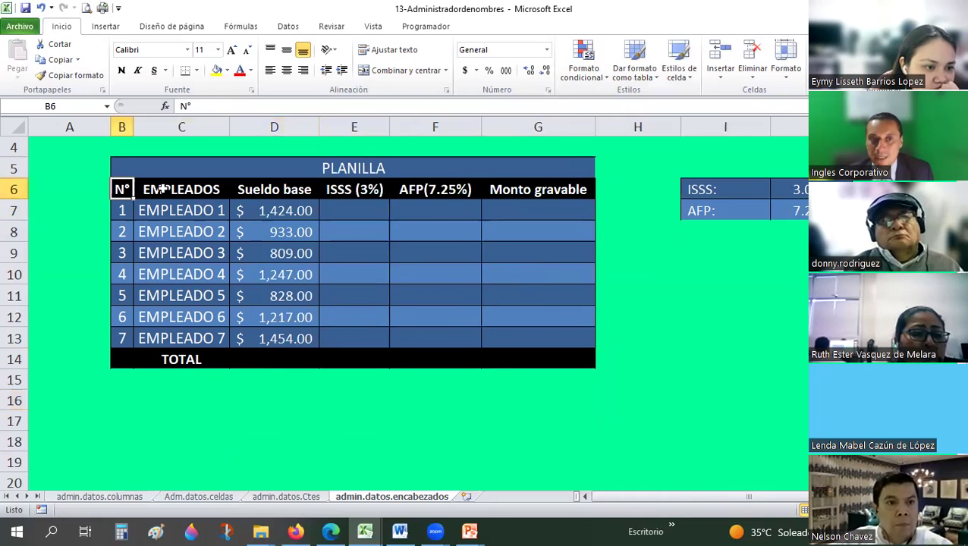
drag(161, 189, 552, 179)
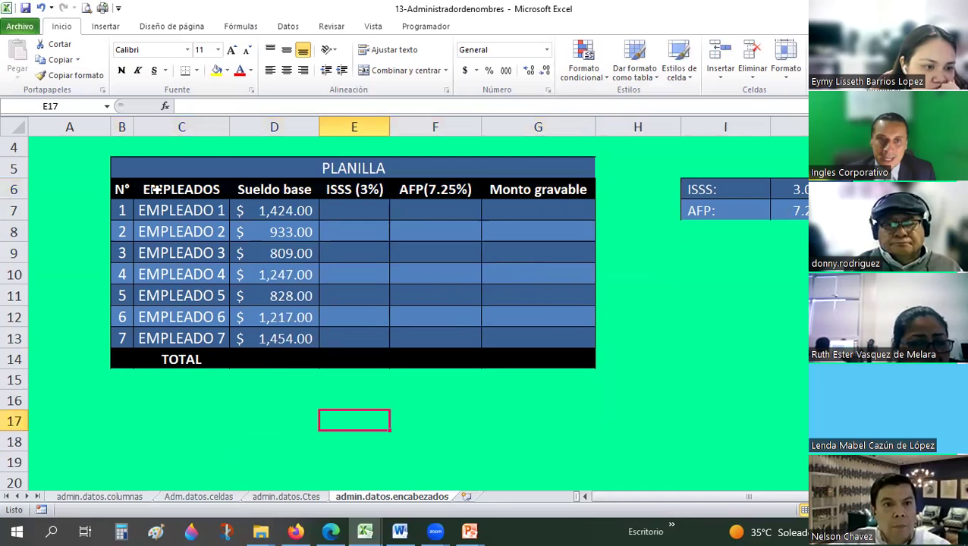
drag(121, 190, 536, 189)
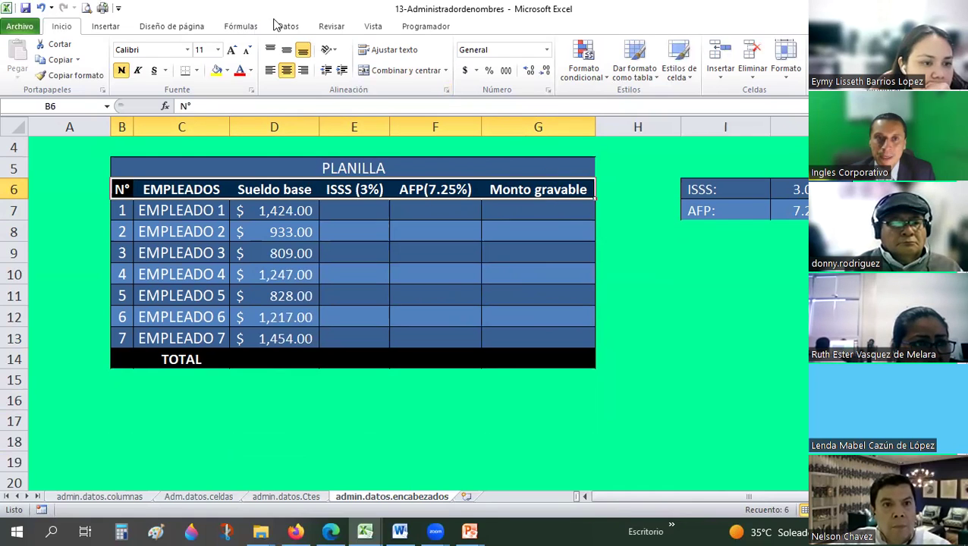
click(243, 27)
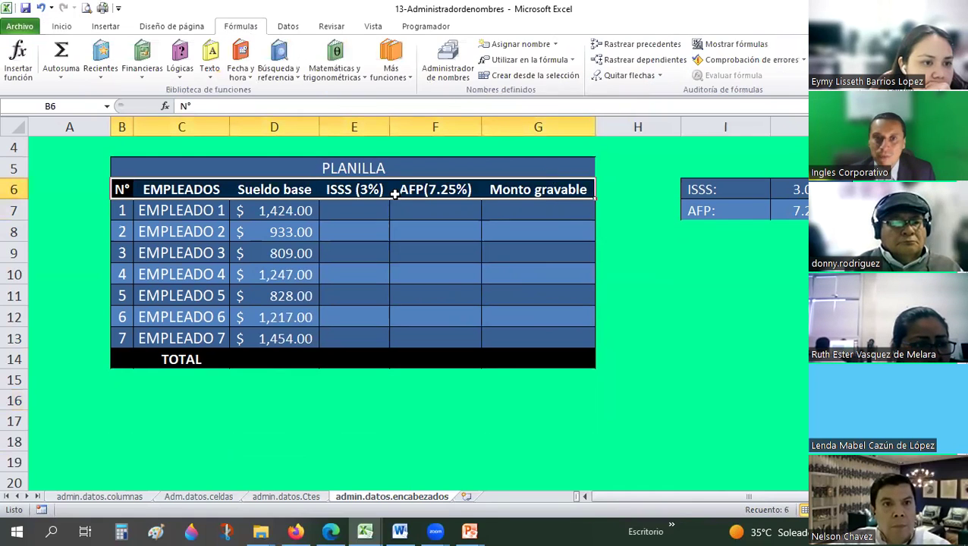
Start a new defined name in Administrador de nombres, typing ncao and adjusting its reference.
click(451, 77)
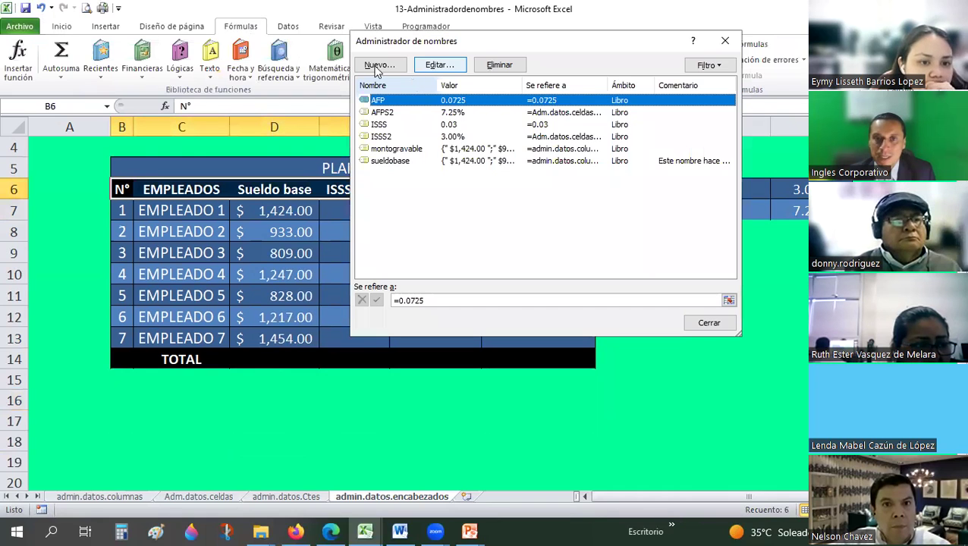
click(378, 66)
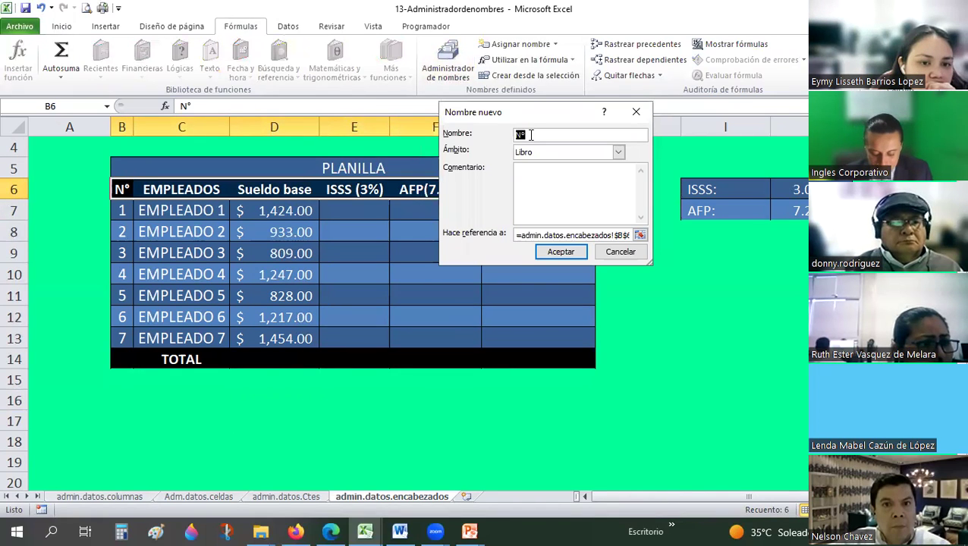
text(ncabezado)
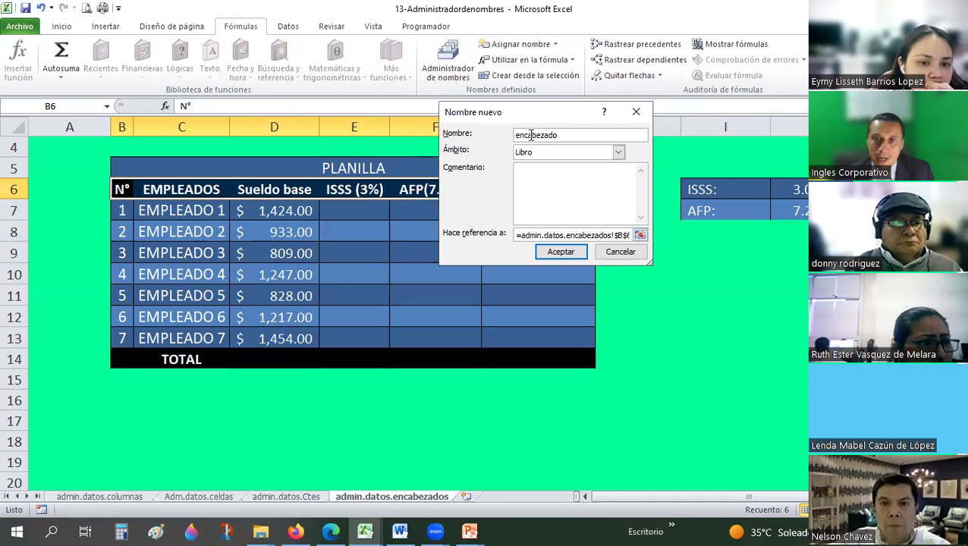
click(640, 235)
click(586, 135)
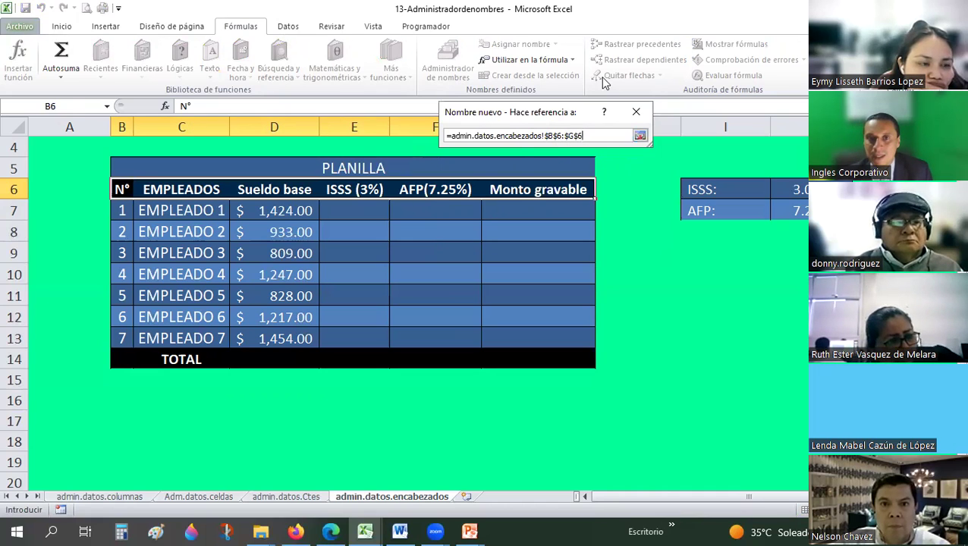
drag(491, 114, 605, 84)
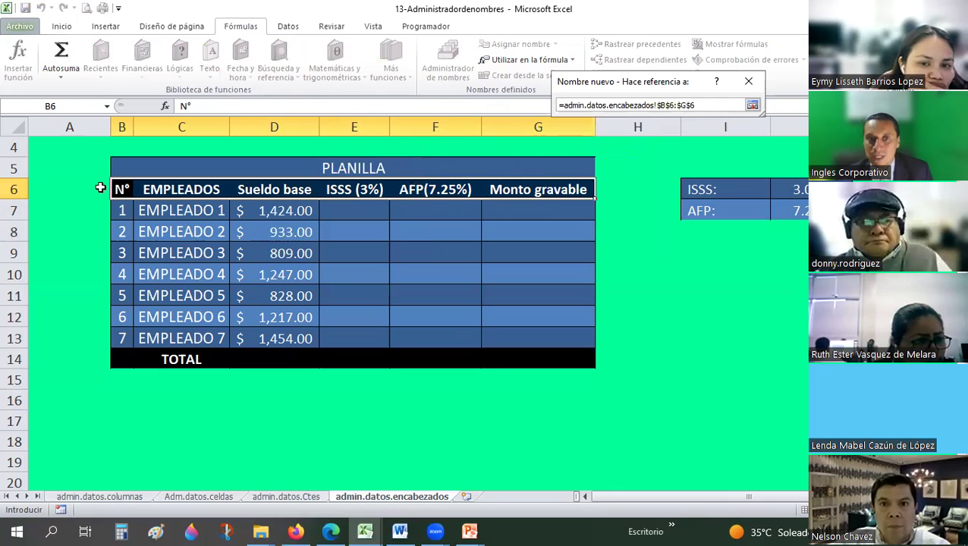
click(752, 107)
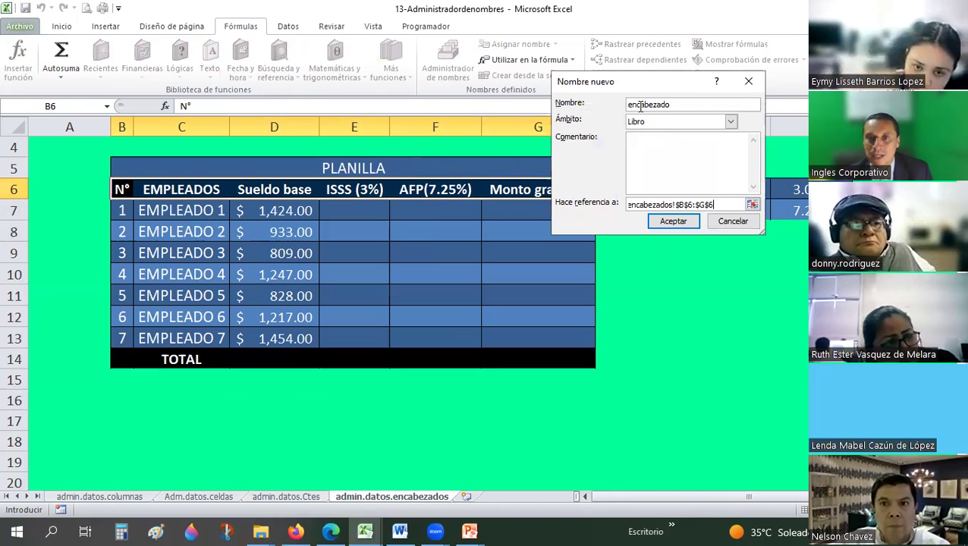
click(672, 205)
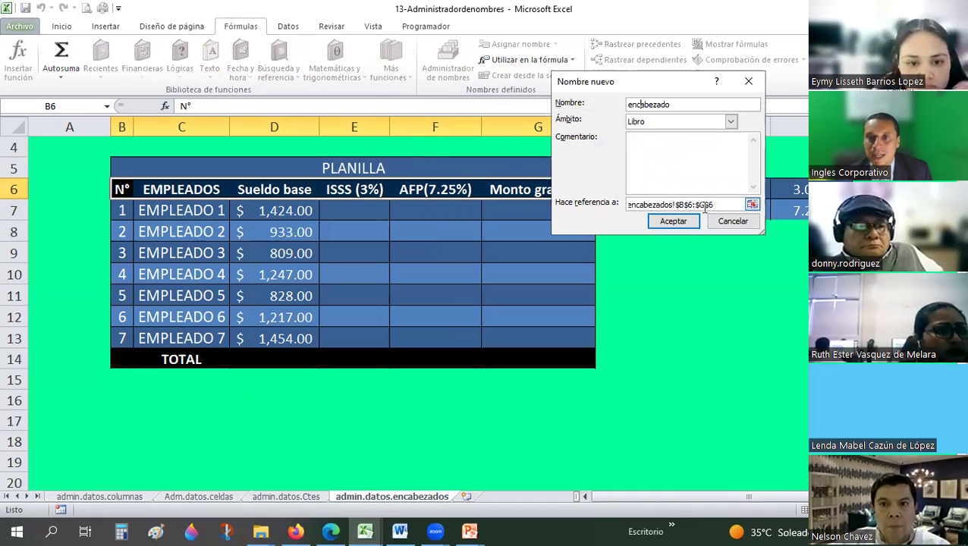
drag(607, 81, 696, 96)
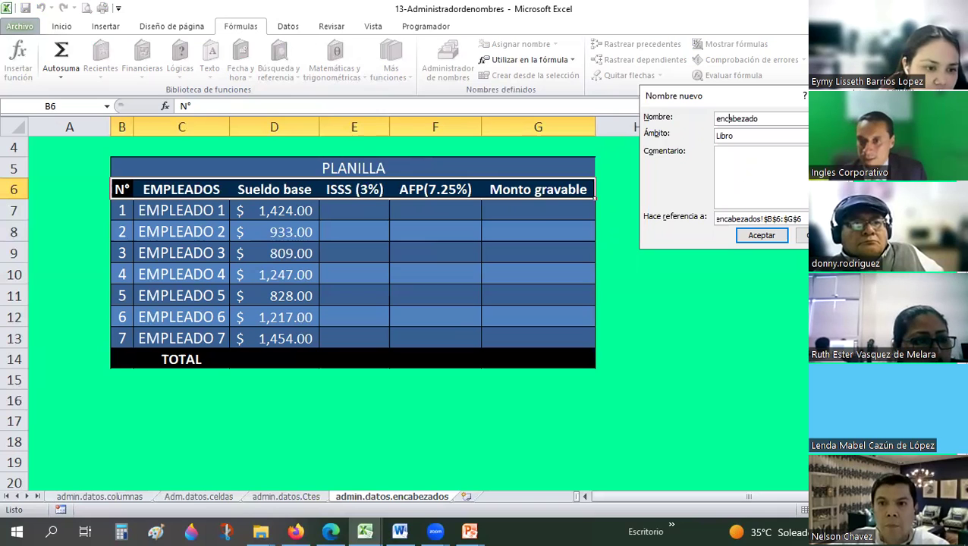
Abandon that new name, close Administrador de nombres, and reselect B6:G6.
key(Return)
key(ctrl+F3)
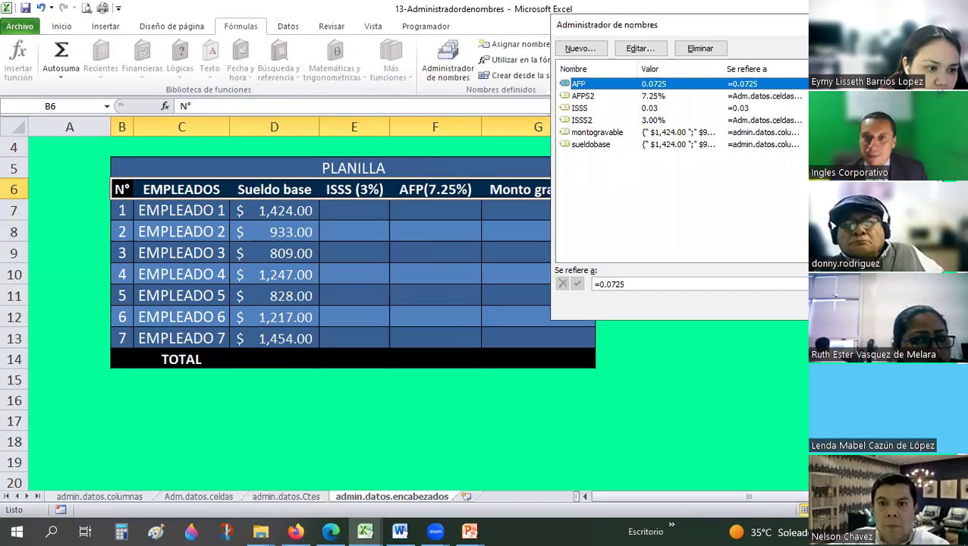
key(Escape)
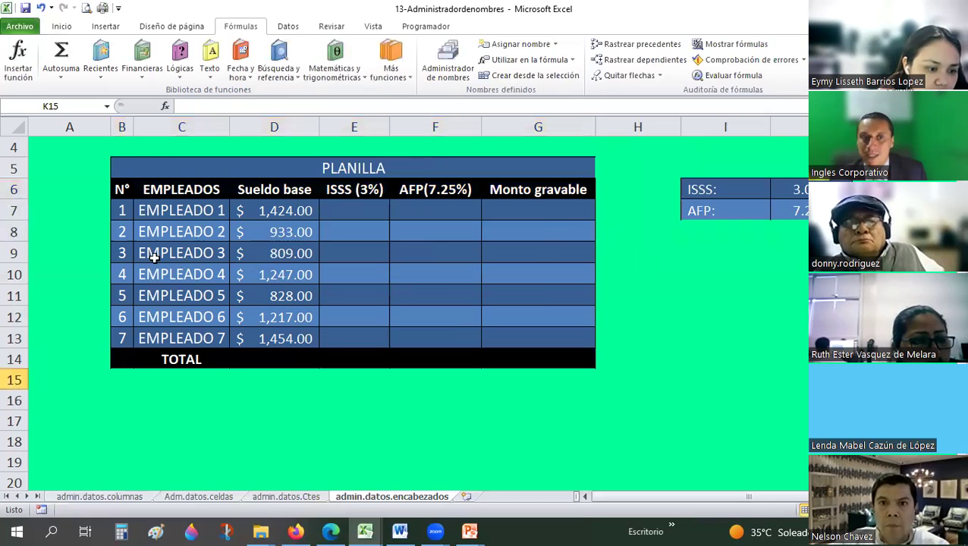
drag(121, 190, 529, 183)
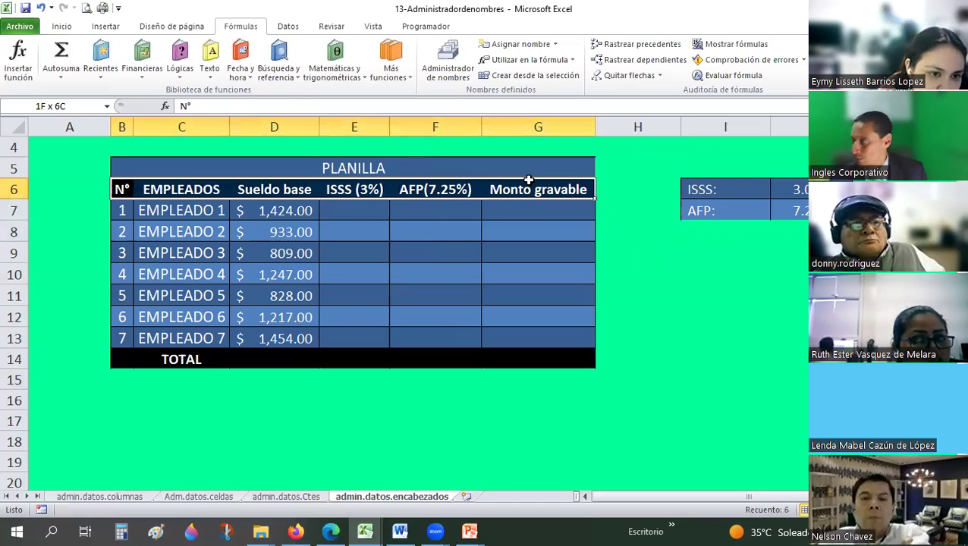
Create the name encabezado pointing to $B$6:$G$6 and close Administrador de nombres.
click(454, 70)
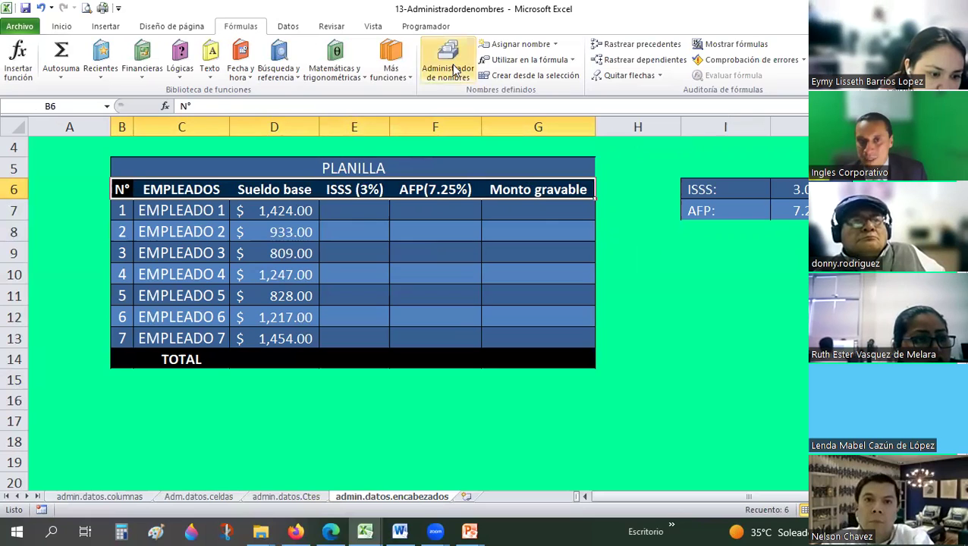
click(583, 48)
text(encabezado)
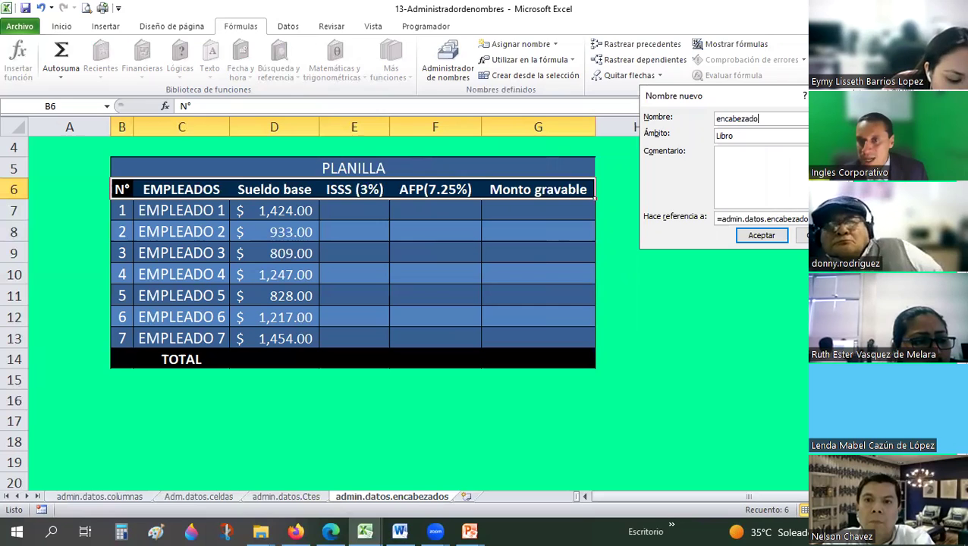
click(816, 218)
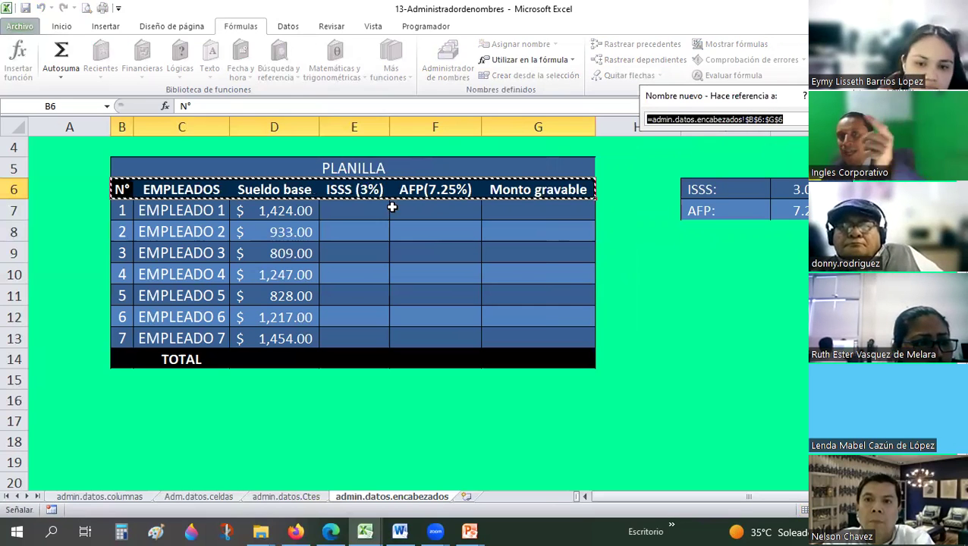
click(798, 121)
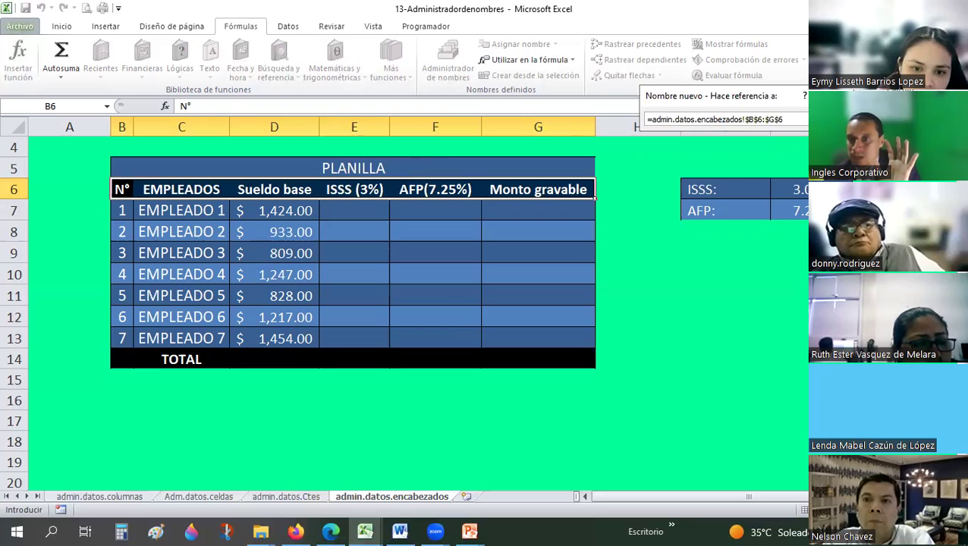
key(Return)
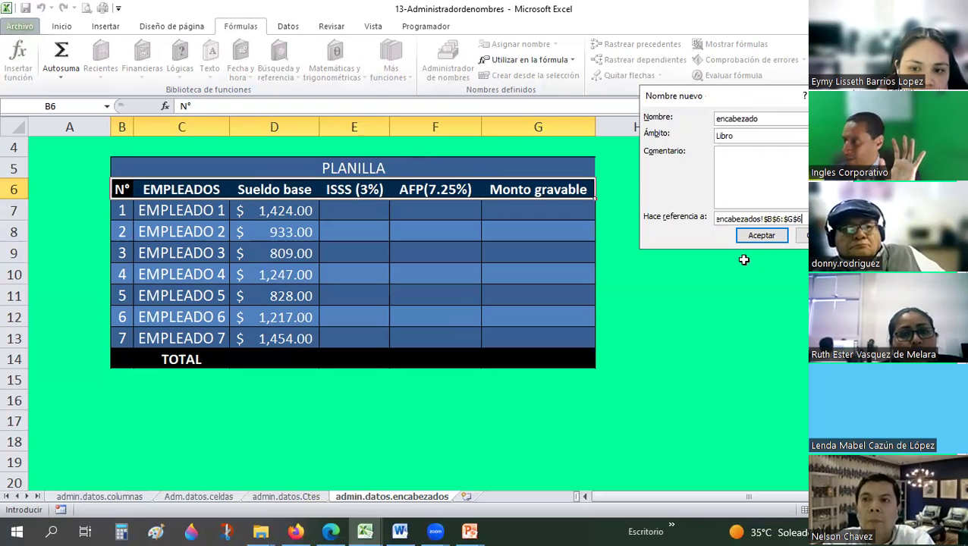
click(761, 234)
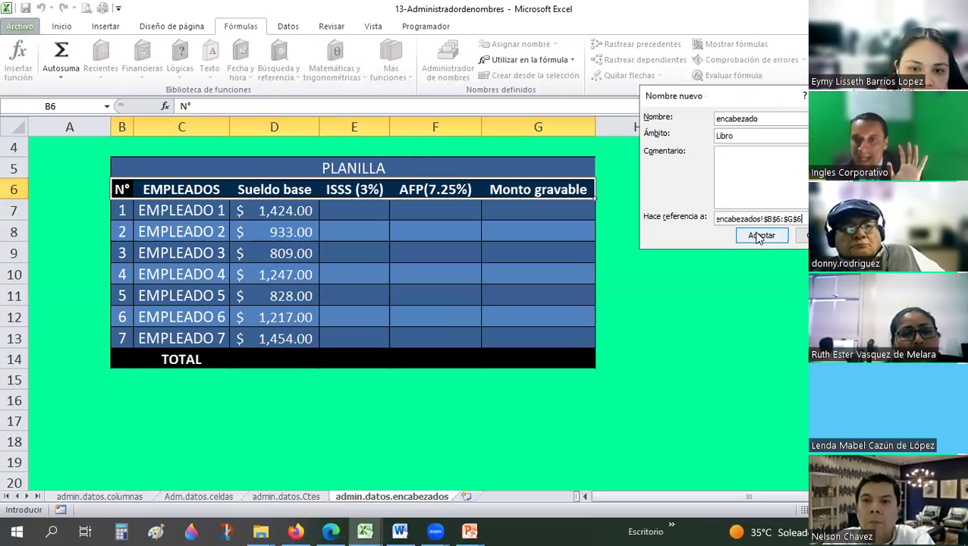
key(Escape)
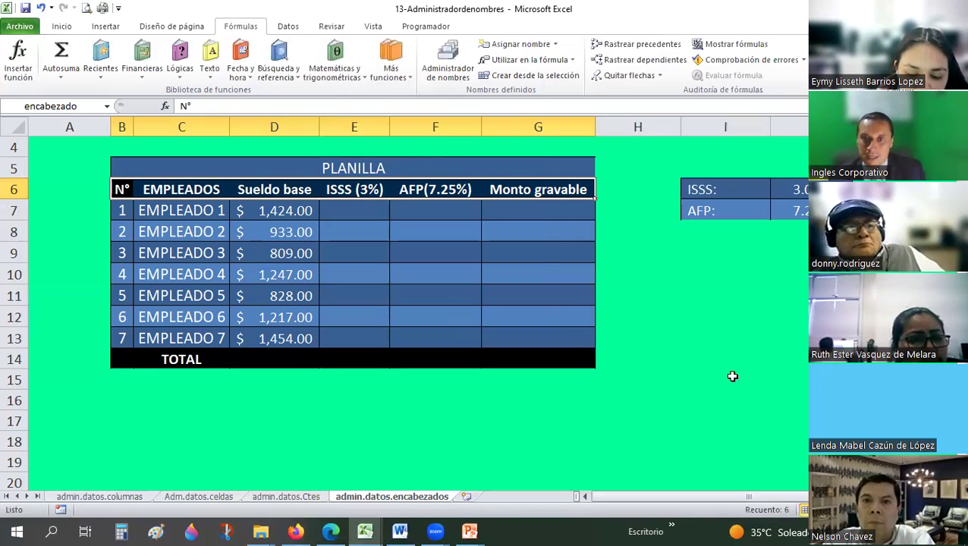
Enter =encabezado in cell B17 using the autocomplete suggestion.
scroll(729, 376, down, 1)
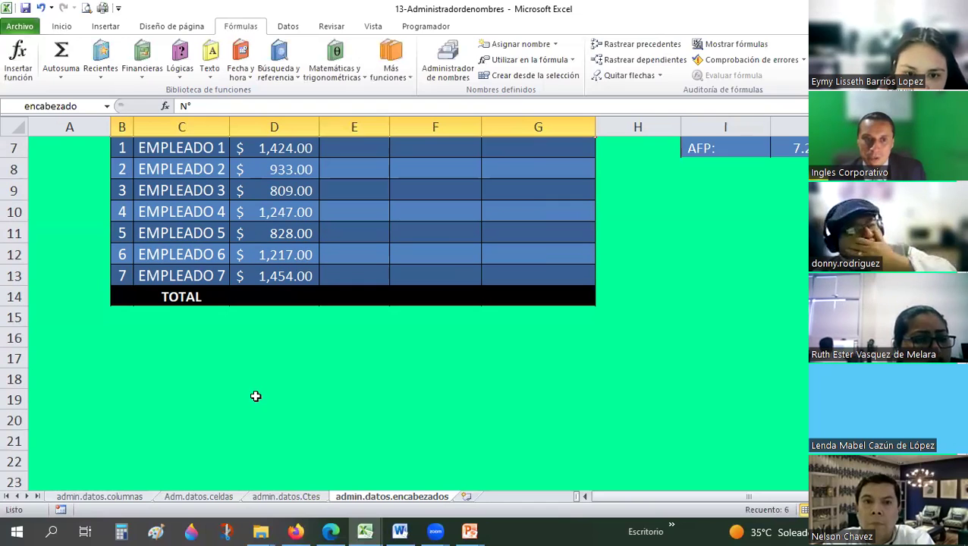
click(123, 355)
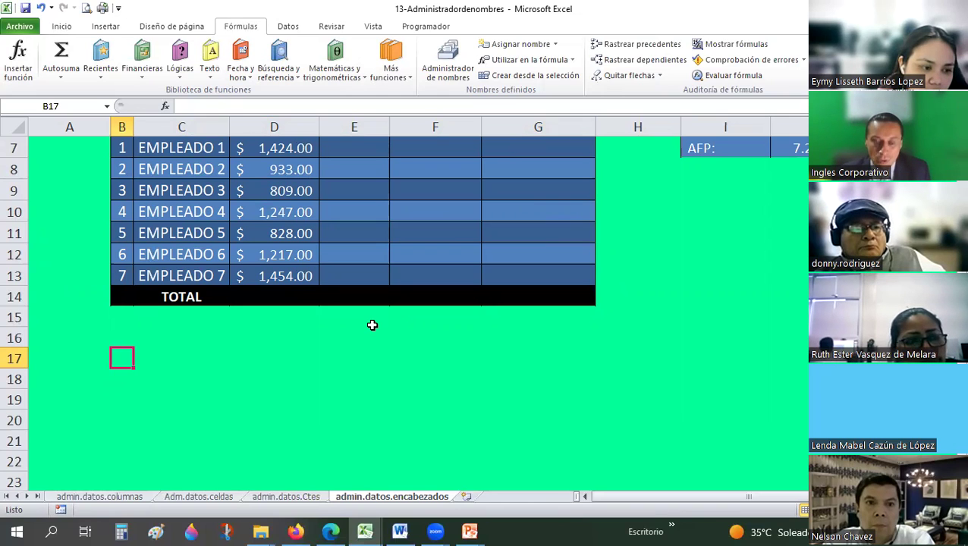
text(=)
text(en)
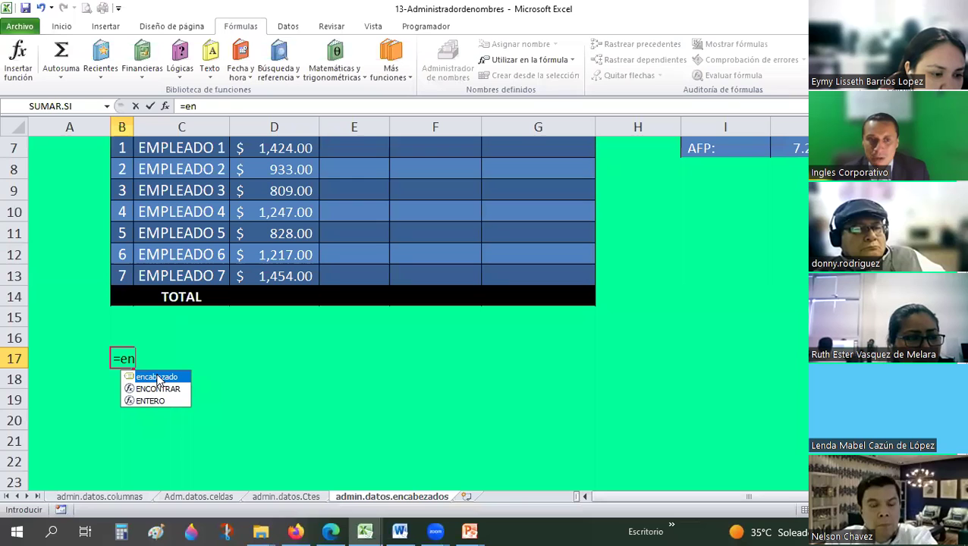
double_click(156, 374)
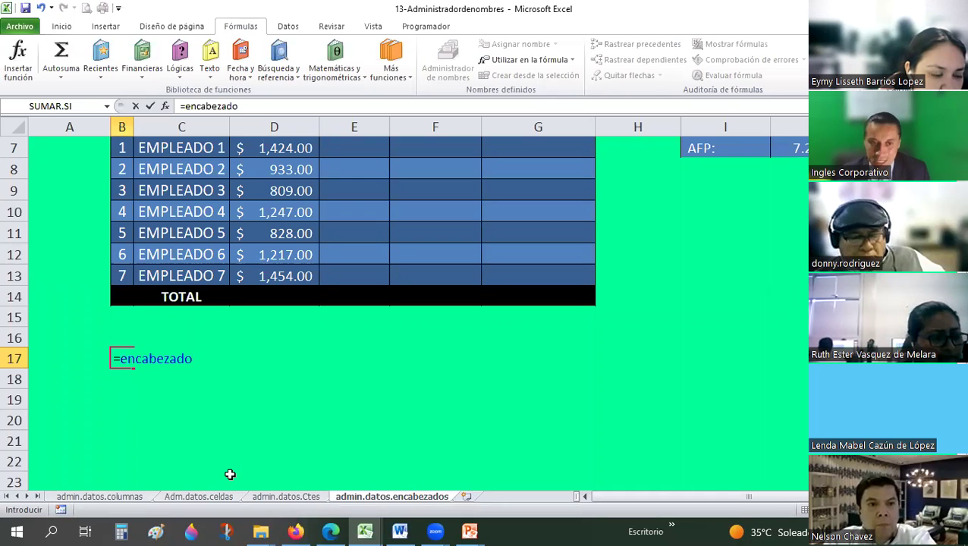
key(Return)
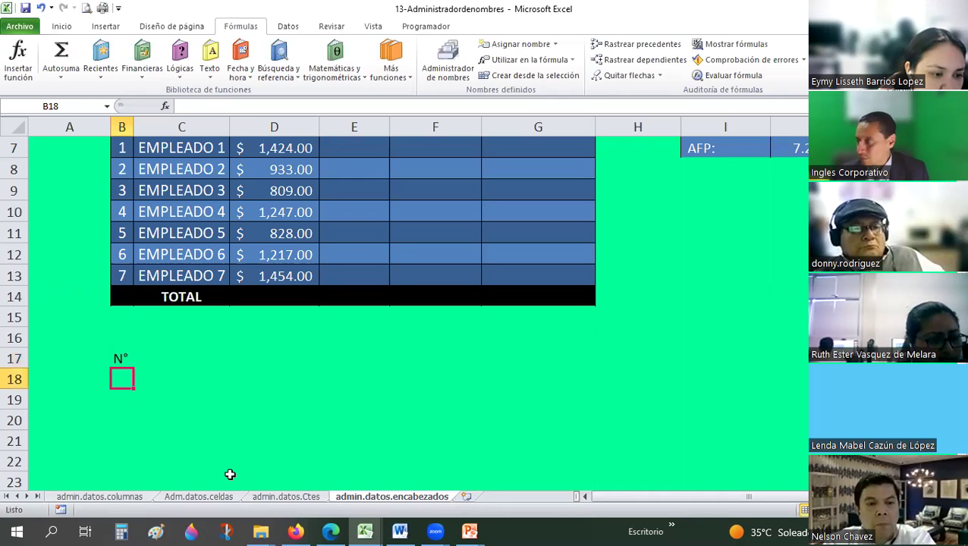
key(Up)
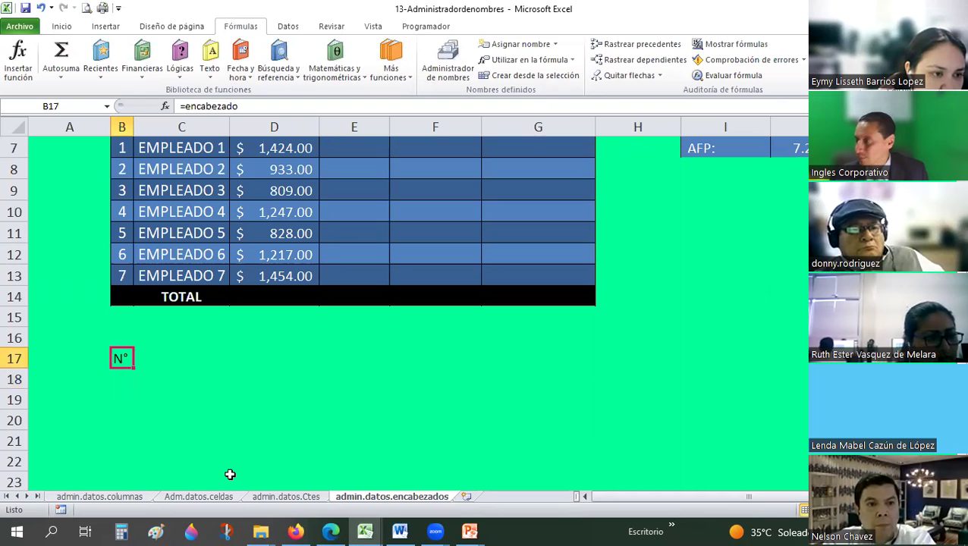
Fill the encabezado formula across B17:G17 to repeat headers N° through Monto gravable.
scroll(134, 263, up, 2)
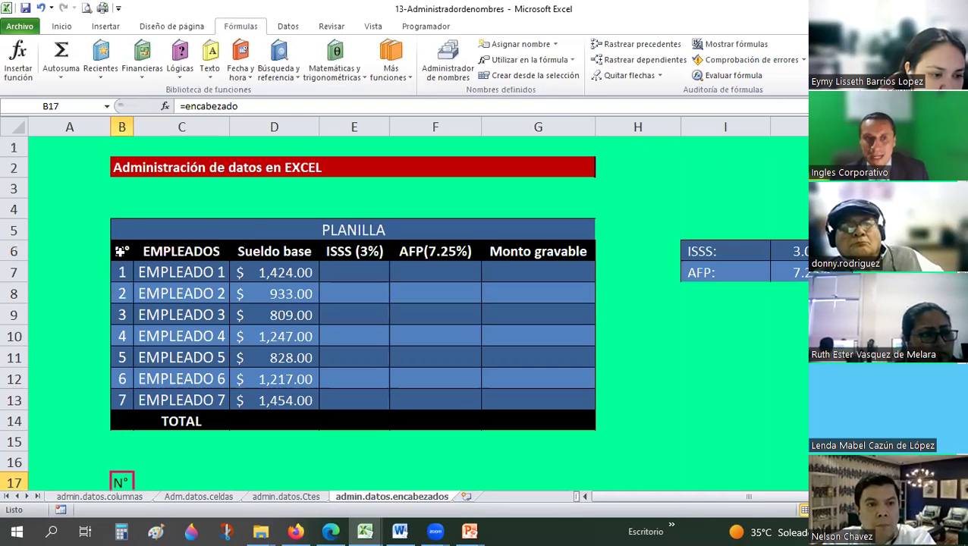
click(122, 270)
scroll(121, 270, down, 1)
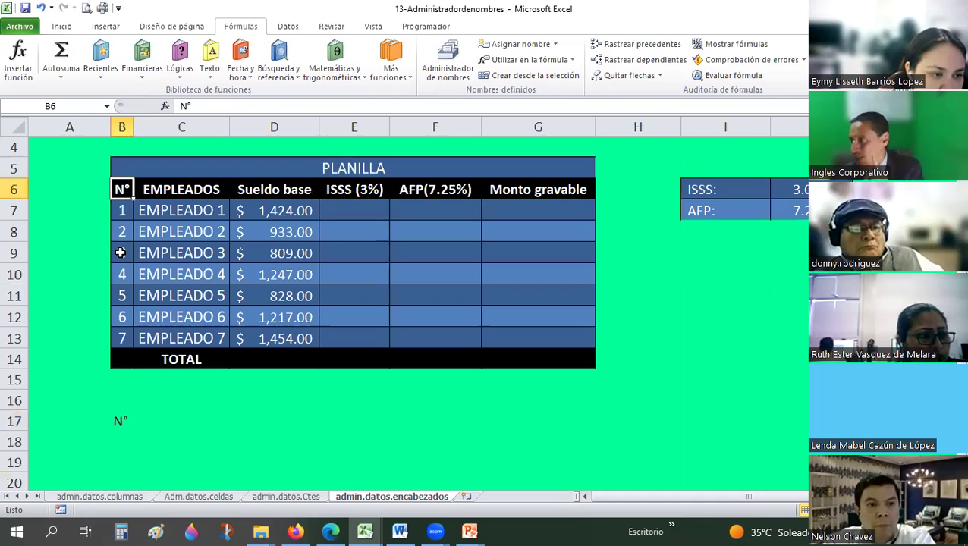
scroll(114, 289, down, 1)
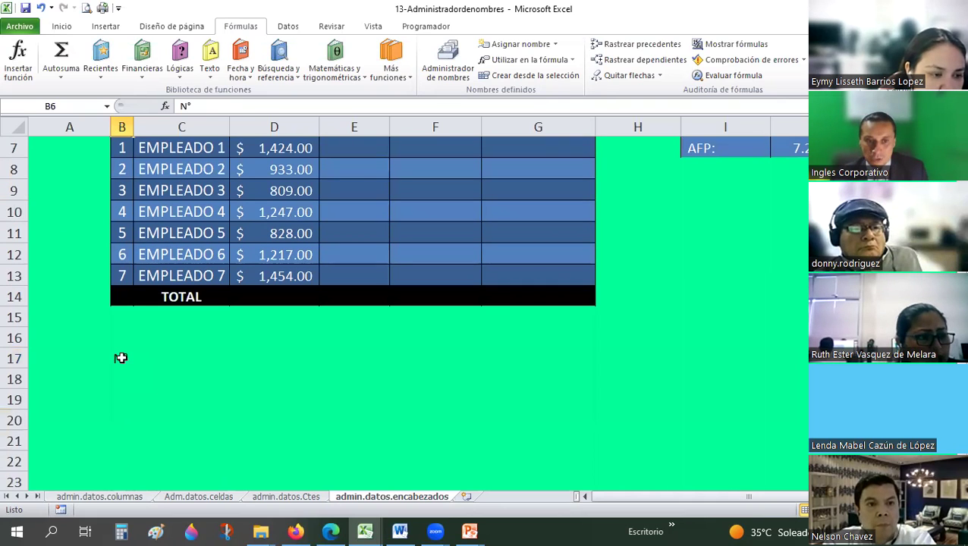
click(122, 359)
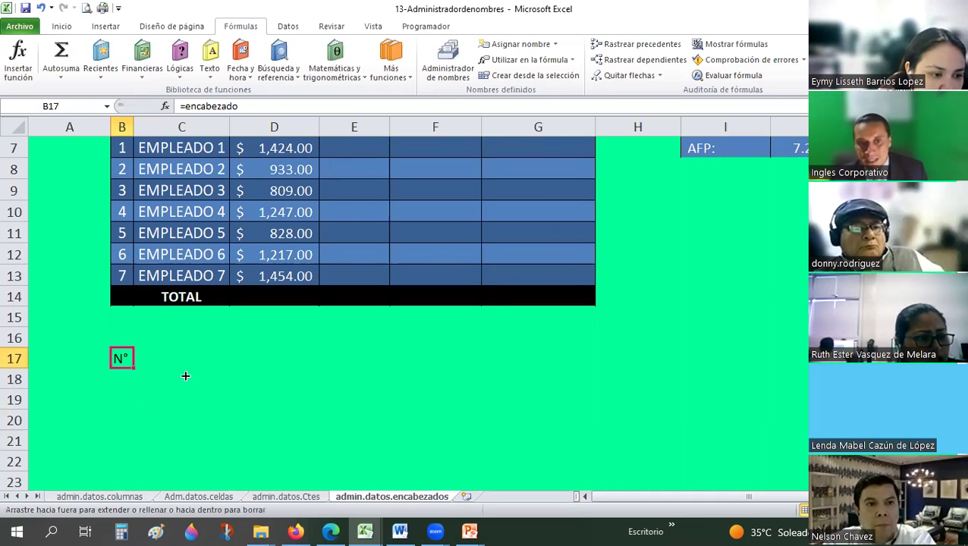
drag(339, 374, 513, 433)
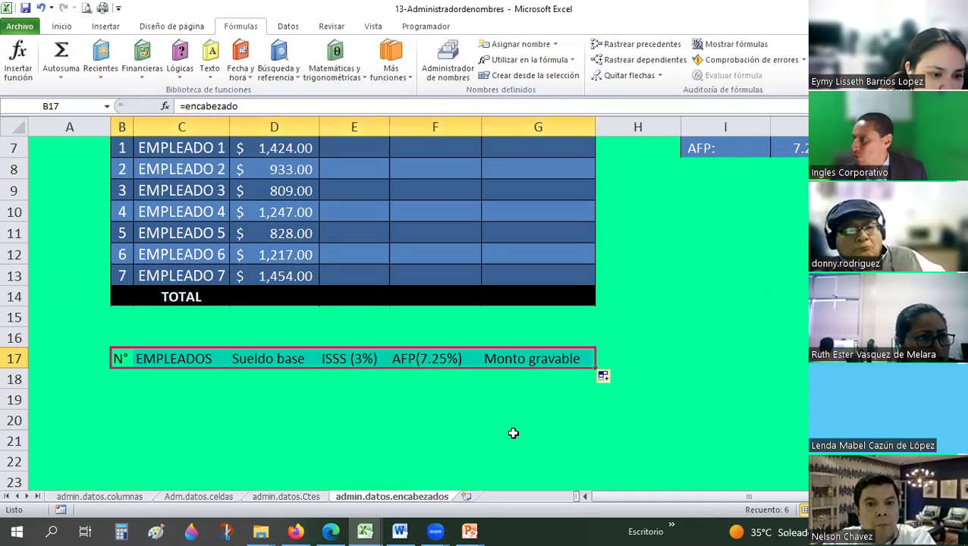
scroll(513, 433, up, 1)
scroll(513, 433, up, 1)
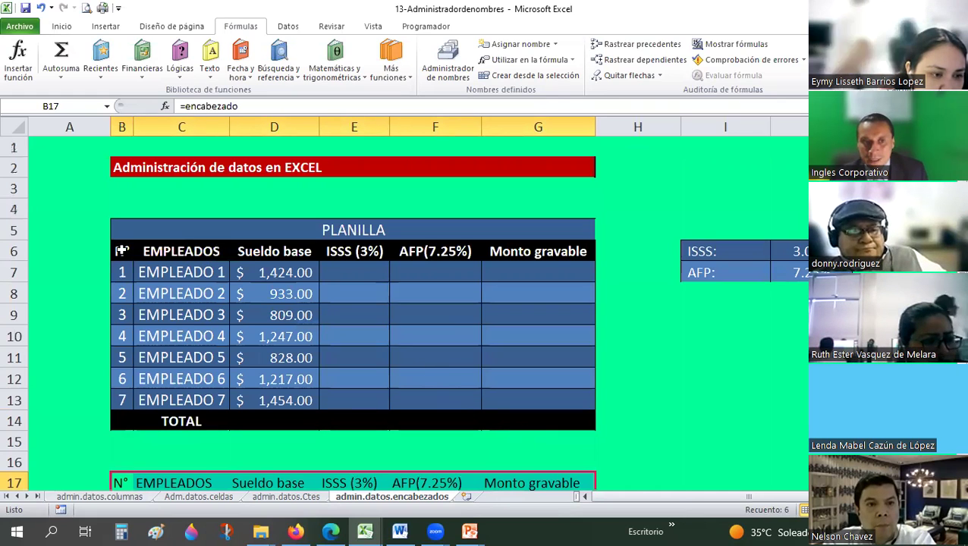
Copy the PLANILLA table's formatting with Copiar formato onto B17:G25.
mouse_move(121, 251)
mouse_down()
mouse_move(550, 409)
mouse_move(552, 419)
mouse_up()
click(61, 26)
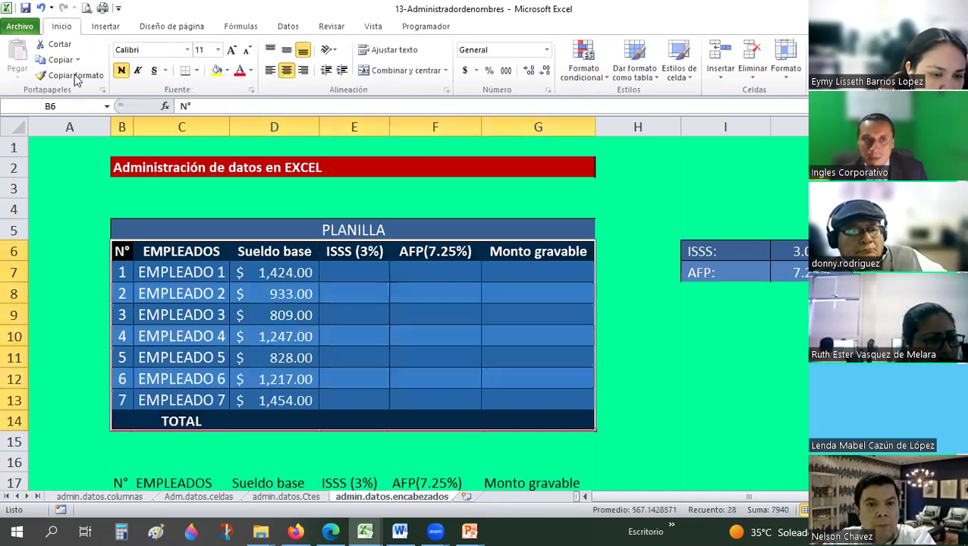
click(74, 74)
scroll(122, 170, down, 5)
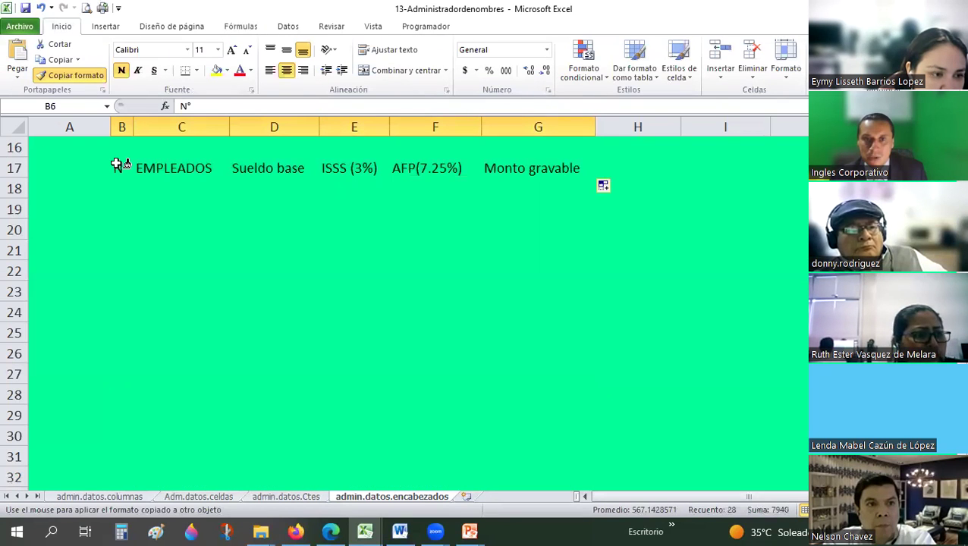
click(290, 338)
click(277, 331)
scroll(280, 322, up, 1)
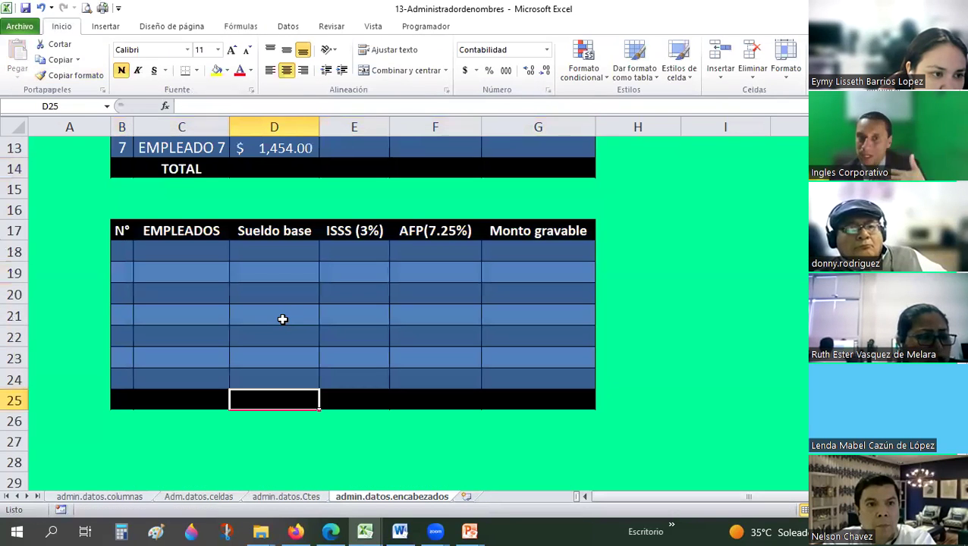
scroll(282, 319, up, 3)
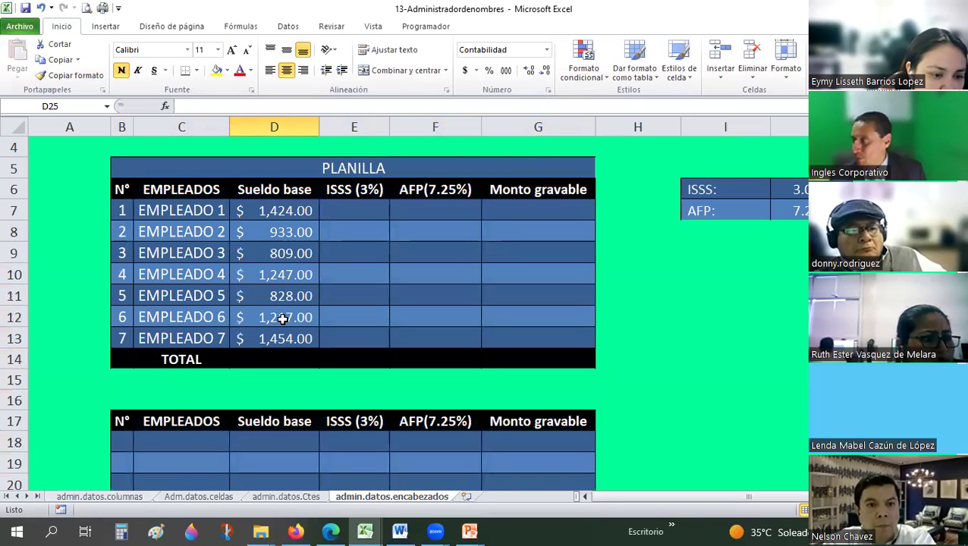
scroll(283, 320, down, 1)
scroll(283, 320, down, 1)
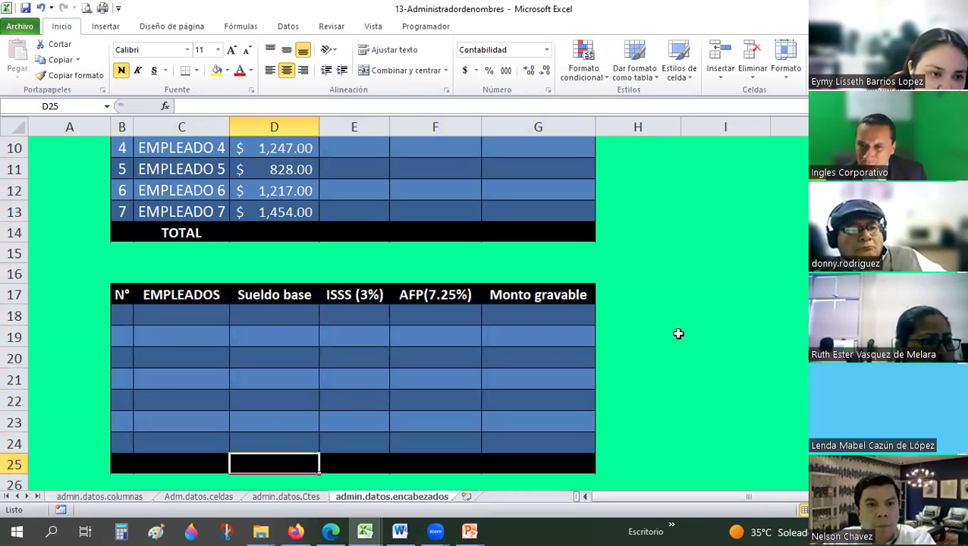
click(789, 293)
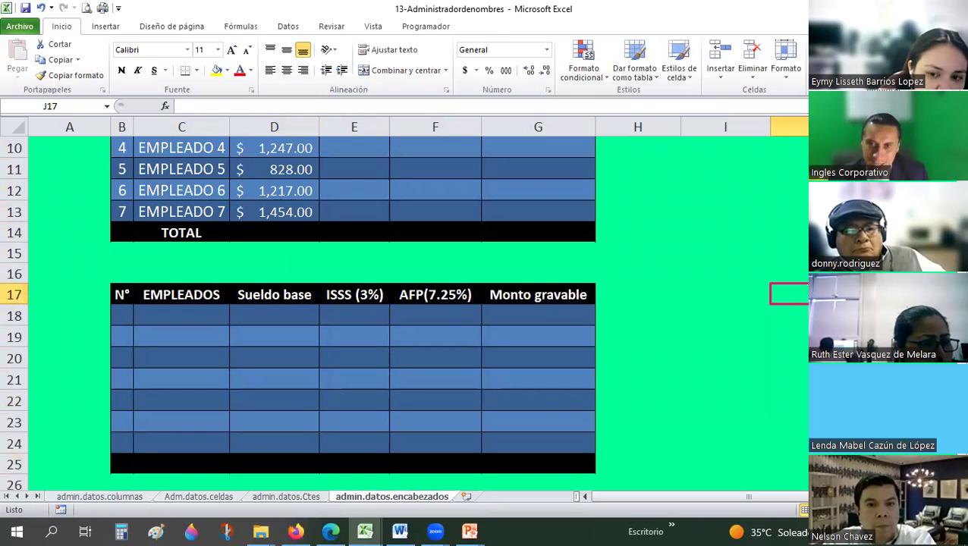
text(=)
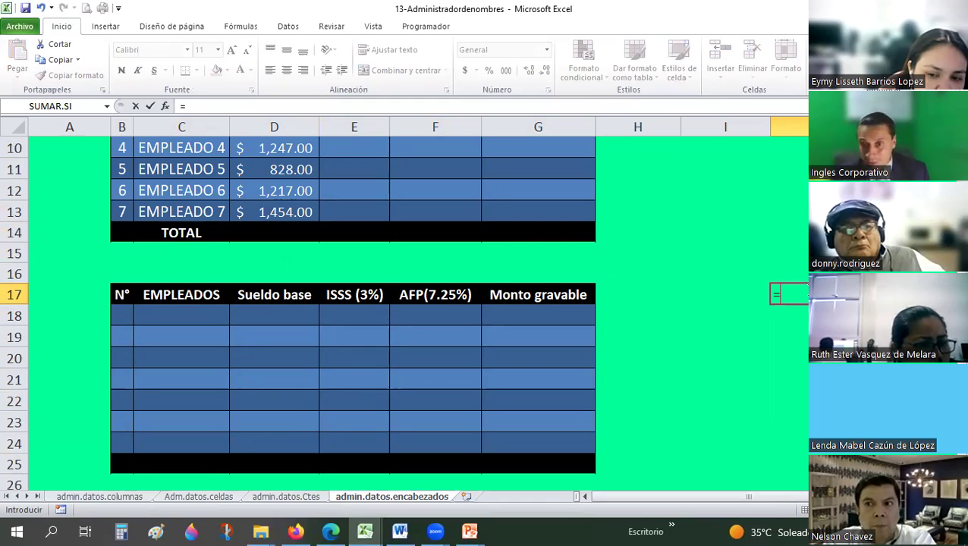
text(enc)
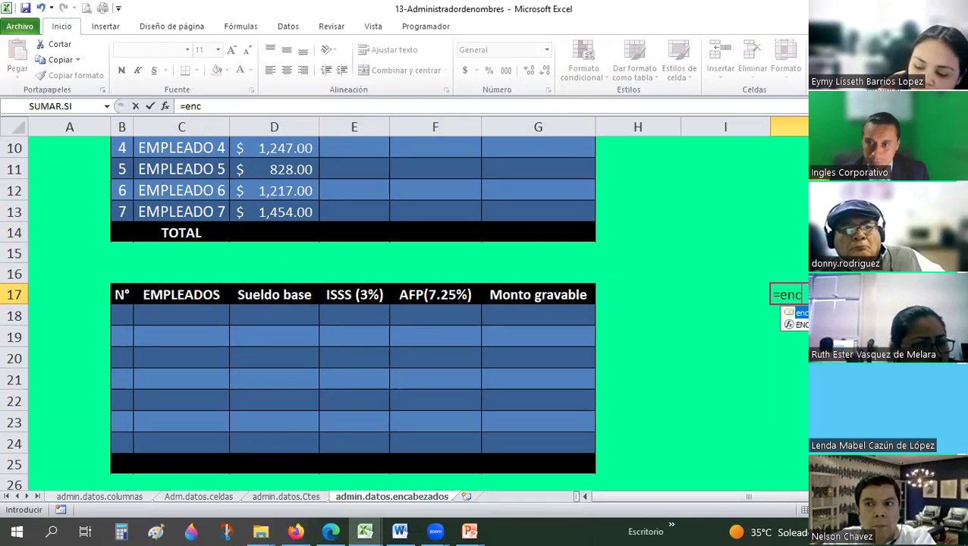
key(Tab)
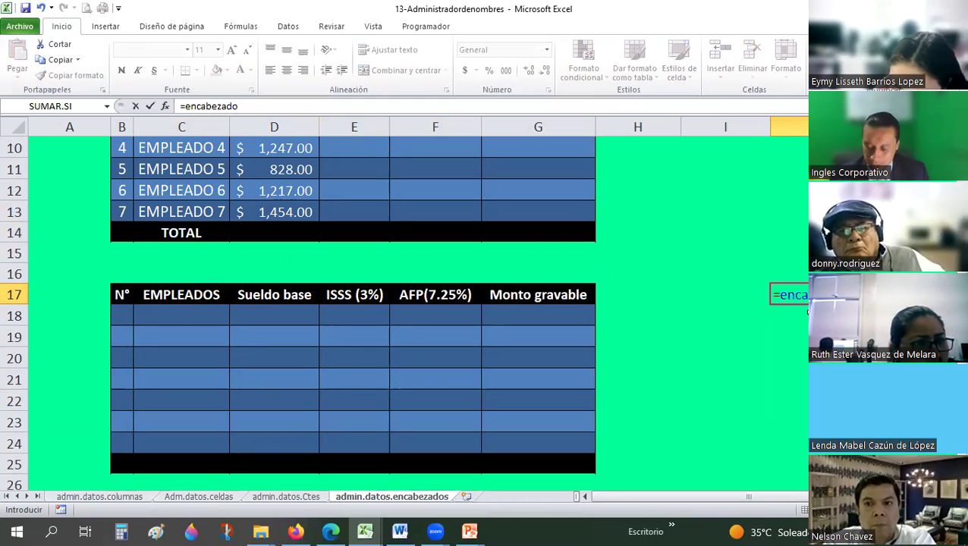
key(Return)
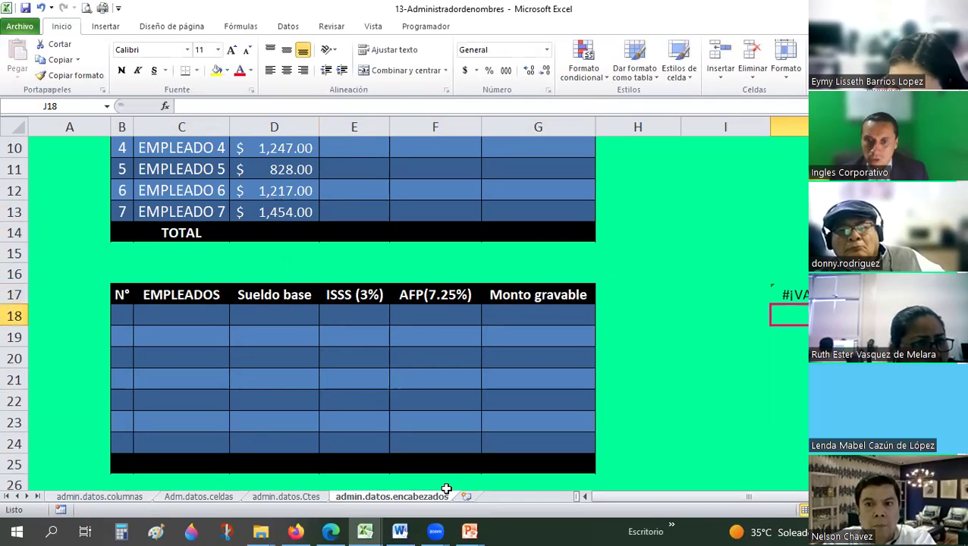
key(Up)
key(ctrl+Page_Up)
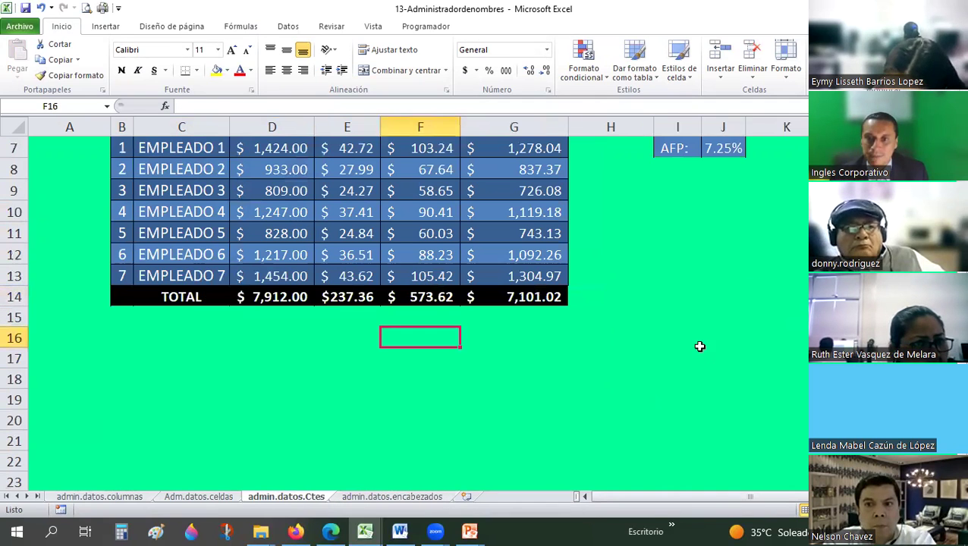
click(698, 346)
text(=encab)
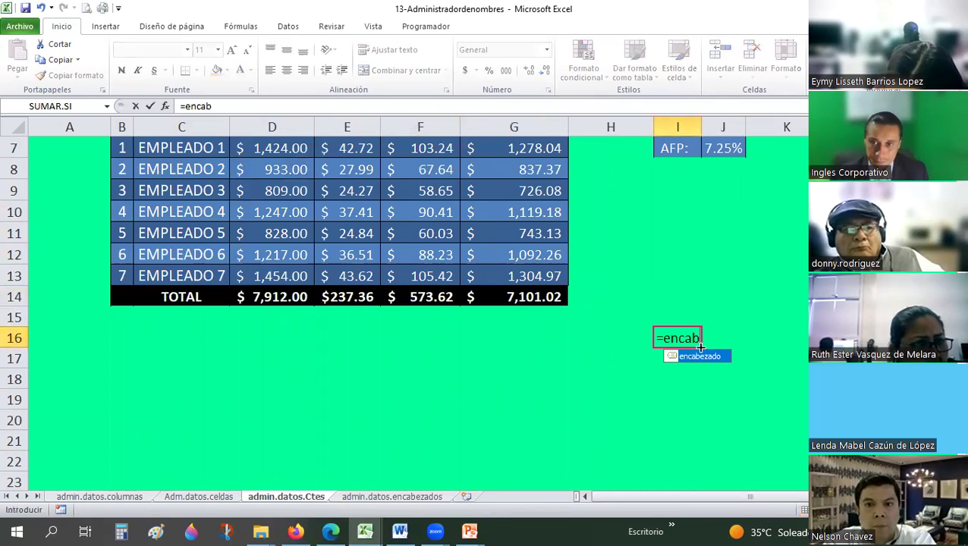
key(Tab)
key(Return)
click(699, 334)
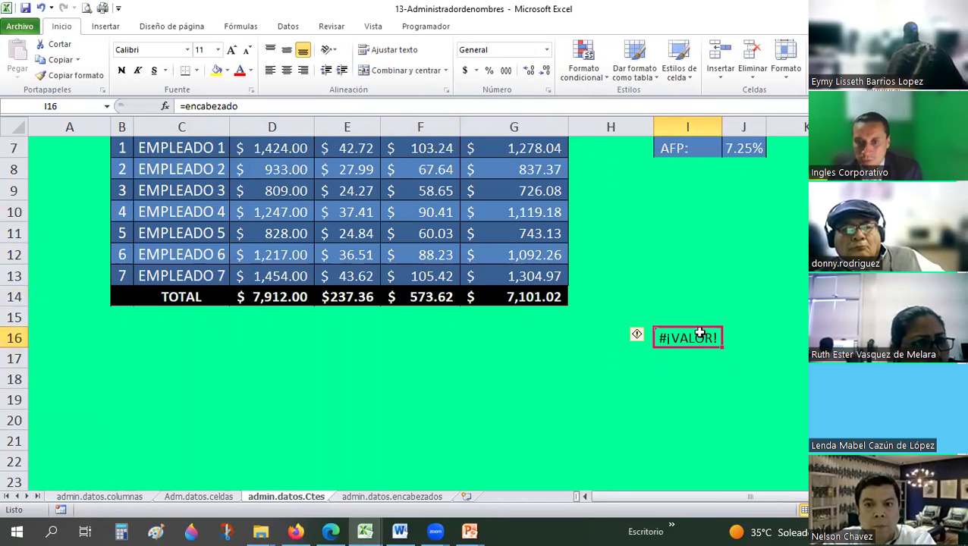
key(Delete)
key(ctrl+Page_Down)
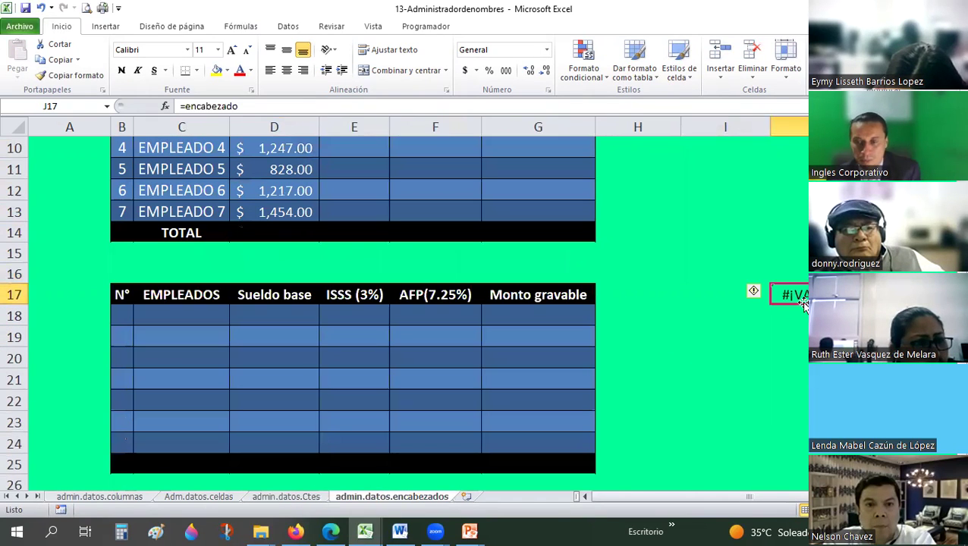
key(Delete)
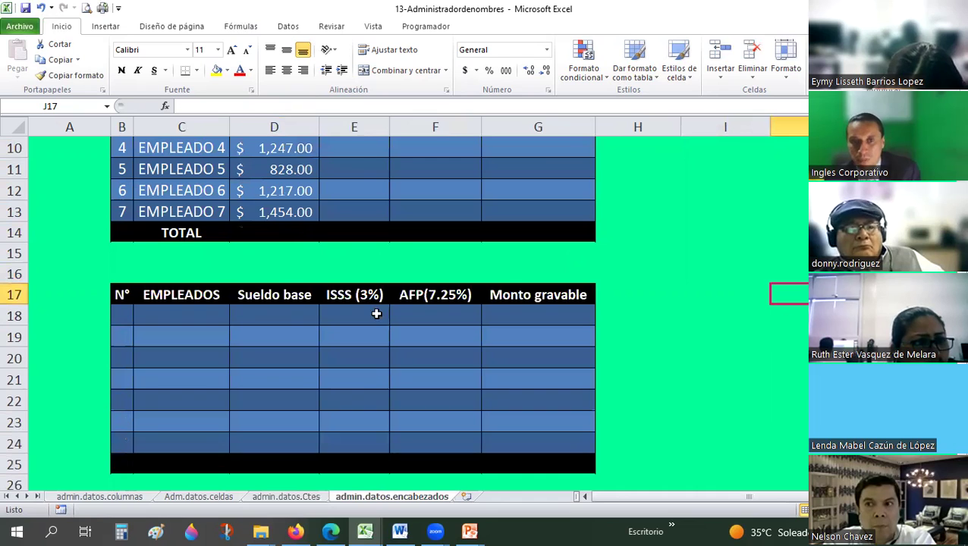
scroll(142, 215, up, 2)
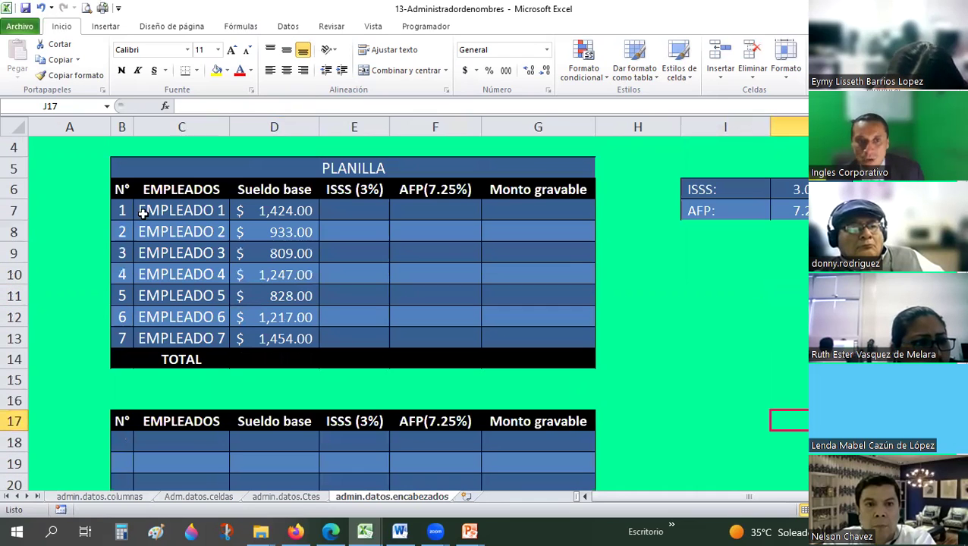
Review B17's =encabezado formula against the upper PLANILLA table.
click(122, 421)
scroll(119, 423, down, 2)
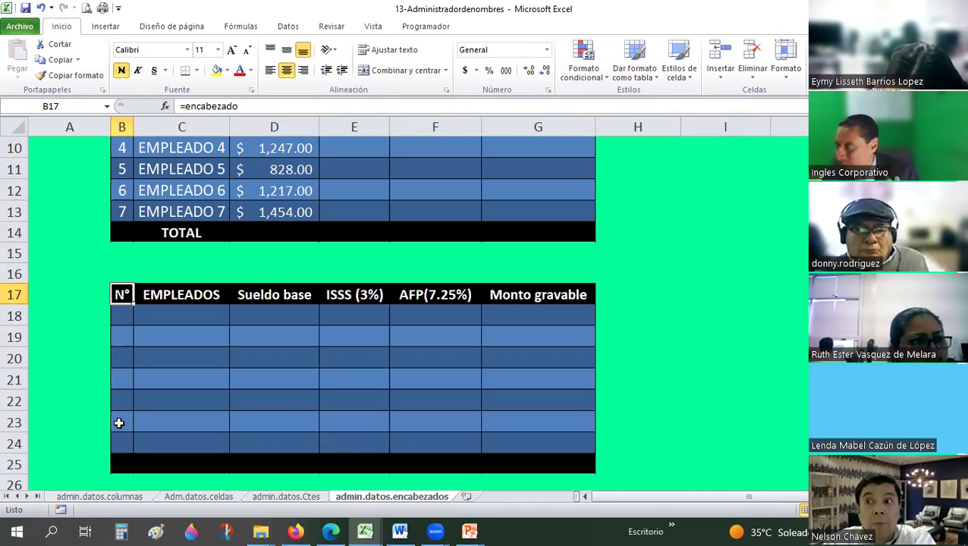
scroll(120, 423, up, 1)
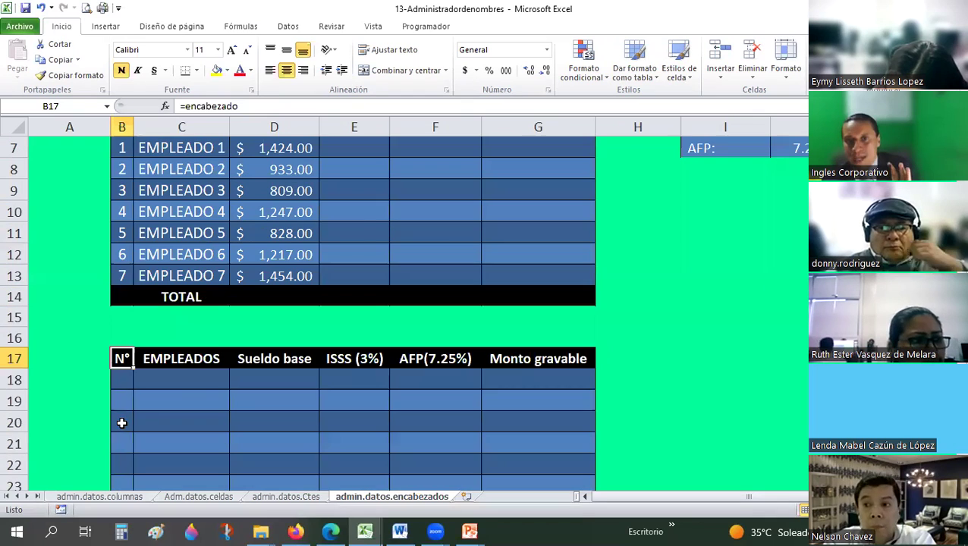
scroll(122, 423, up, 2)
scroll(122, 422, down, 1)
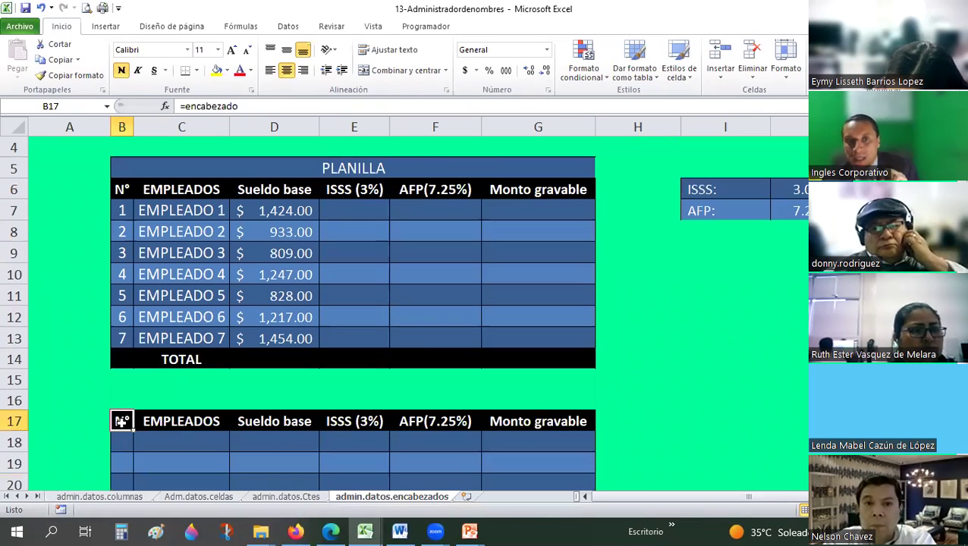
scroll(121, 423, up, 1)
scroll(127, 433, down, 1)
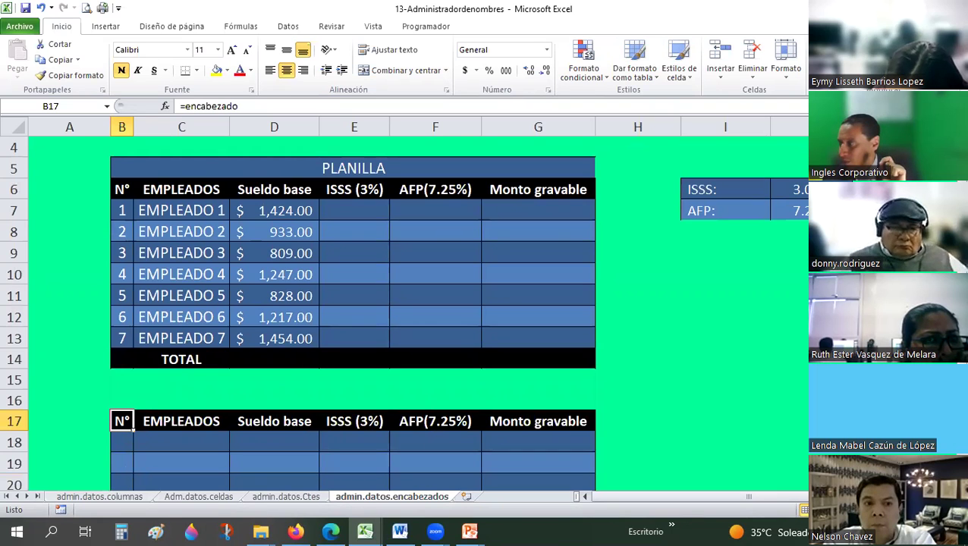
scroll(126, 306, down, 2)
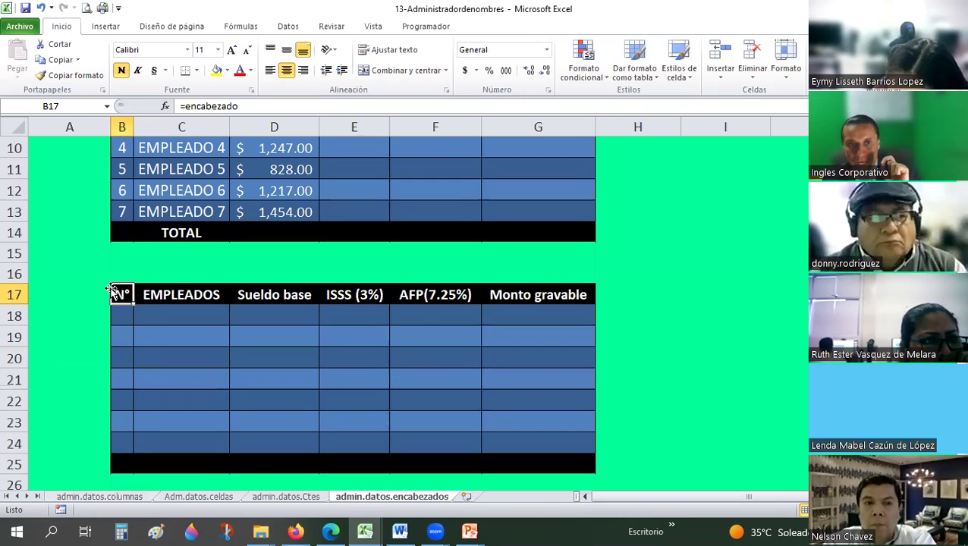
scroll(136, 259, up, 3)
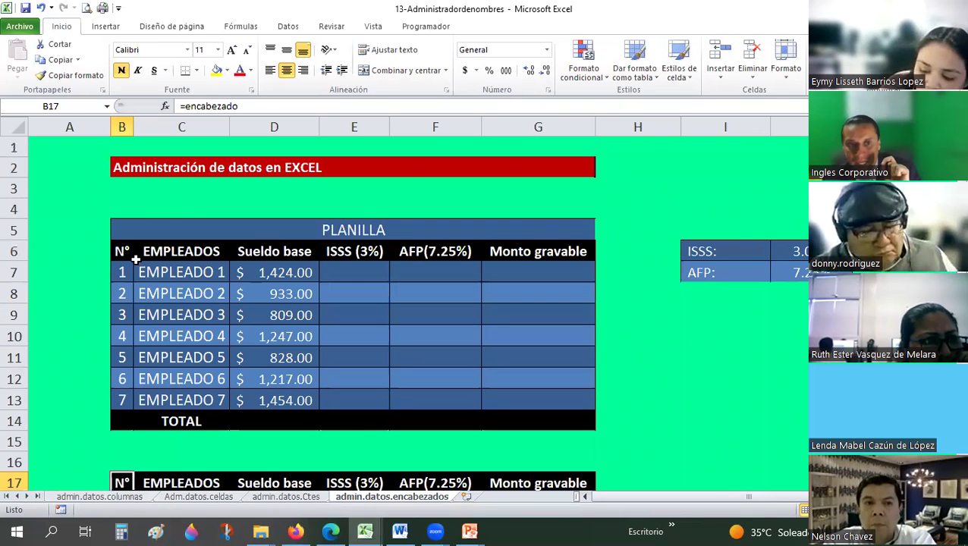
scroll(728, 311, down, 3)
click(725, 297)
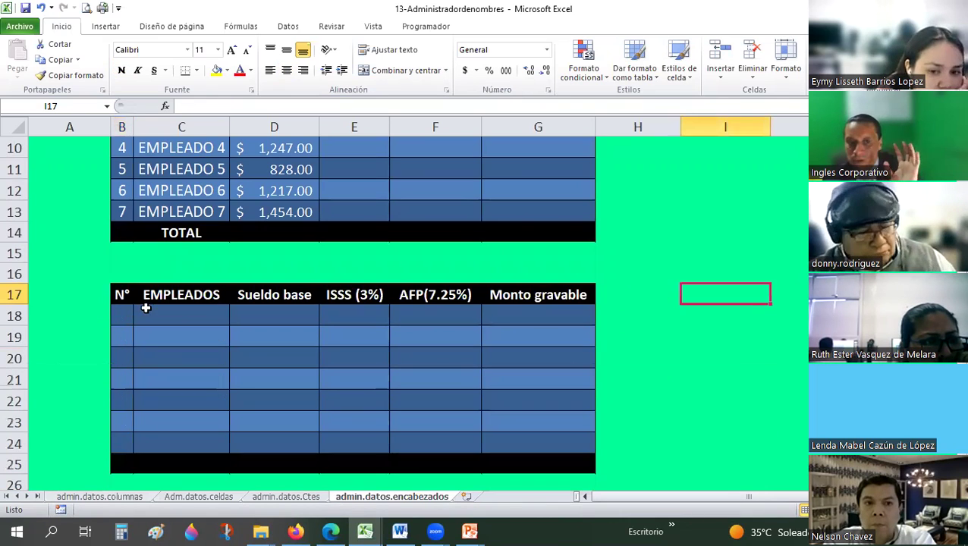
click(121, 293)
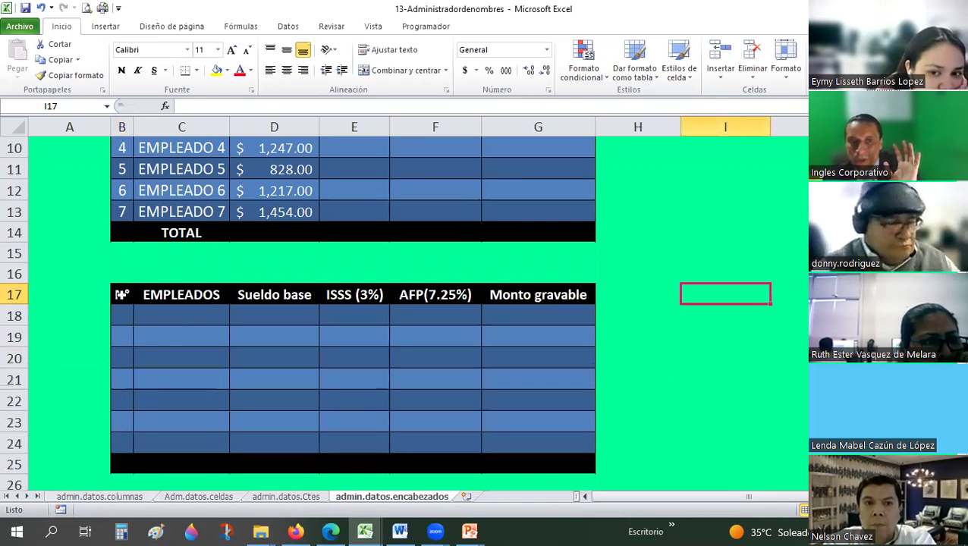
Enter =encabezado in I17, which returns #¡VALOR!
click(740, 295)
text(=enc)
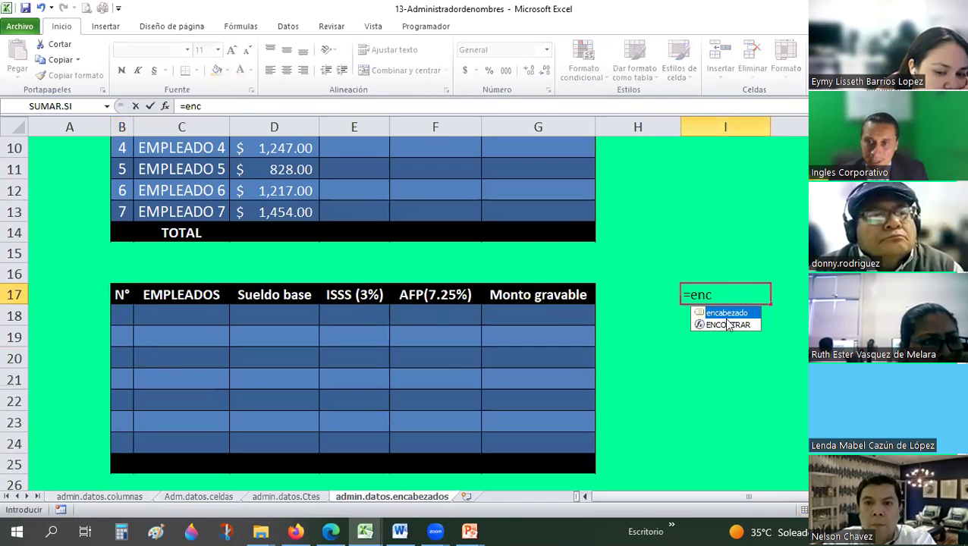
double_click(726, 313)
key(Return)
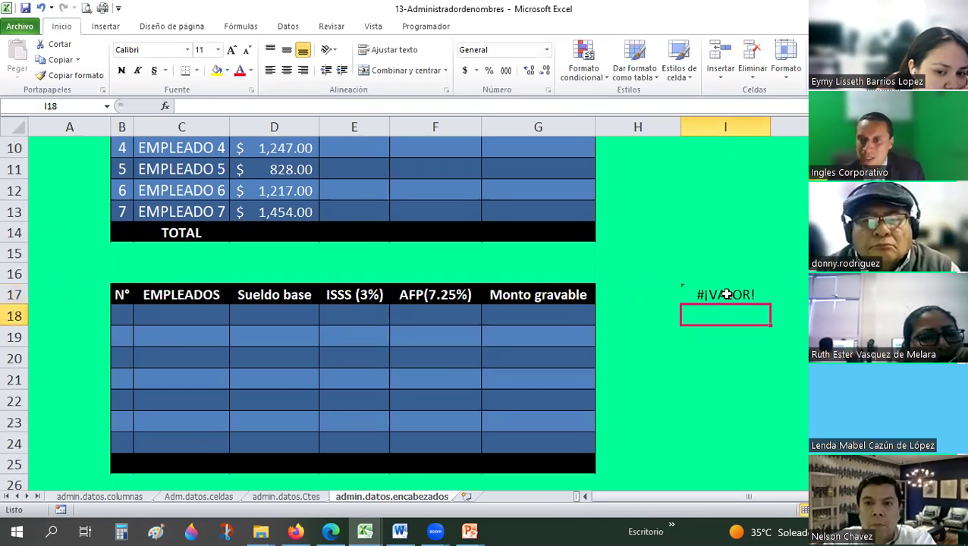
click(726, 294)
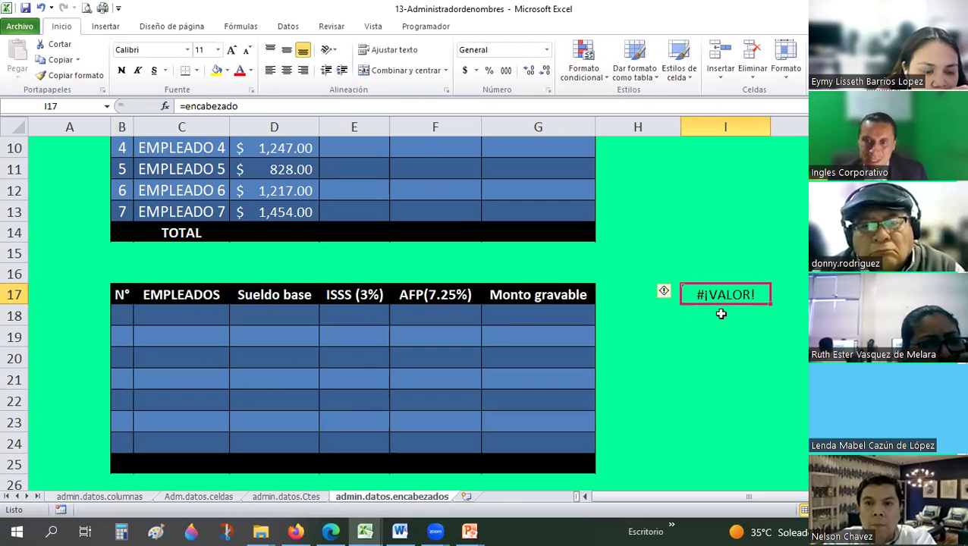
Delete the #¡VALOR! formula from I17 and return to B17.
key(Delete)
scroll(197, 268, up, 3)
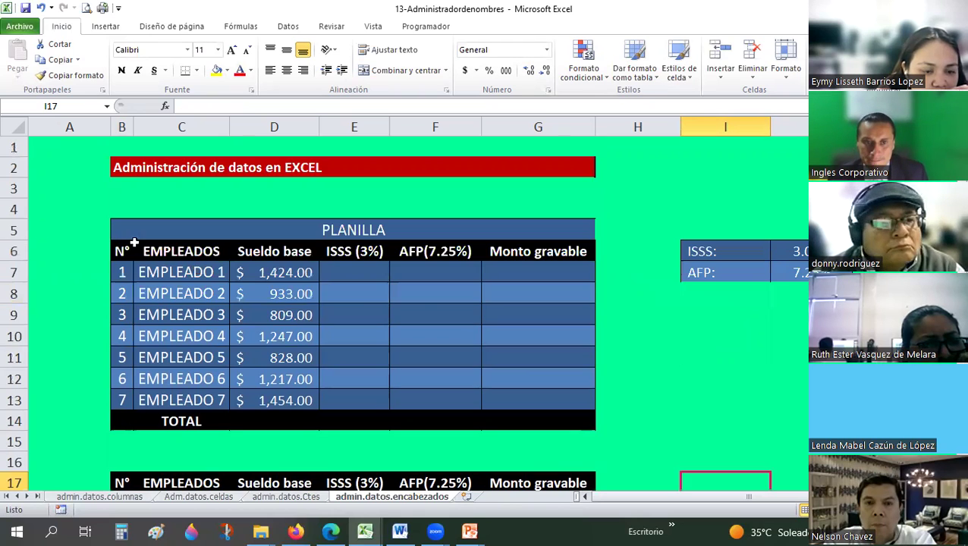
scroll(134, 358, down, 1)
scroll(114, 360, down, 1)
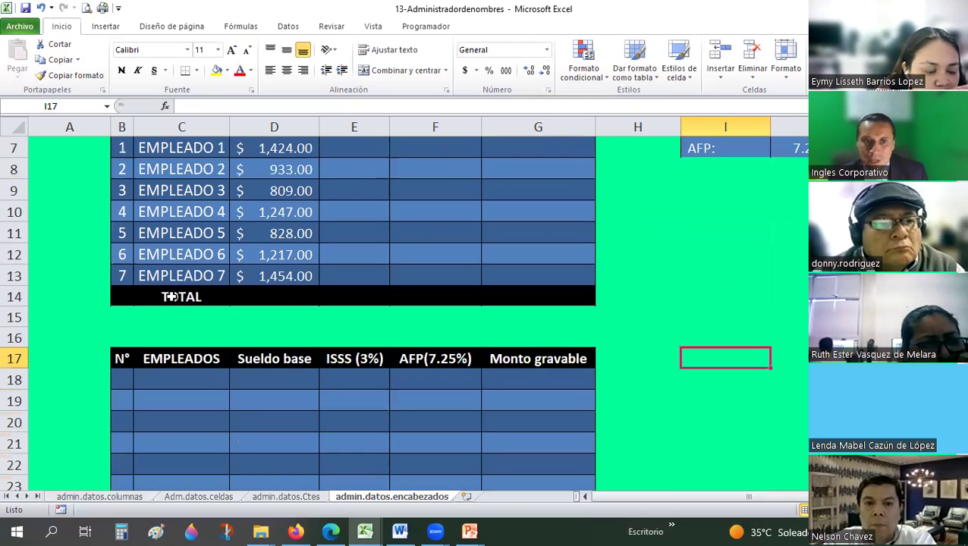
scroll(112, 421, up, 1)
key(ctrl+Left)
key(ctrl+Left)
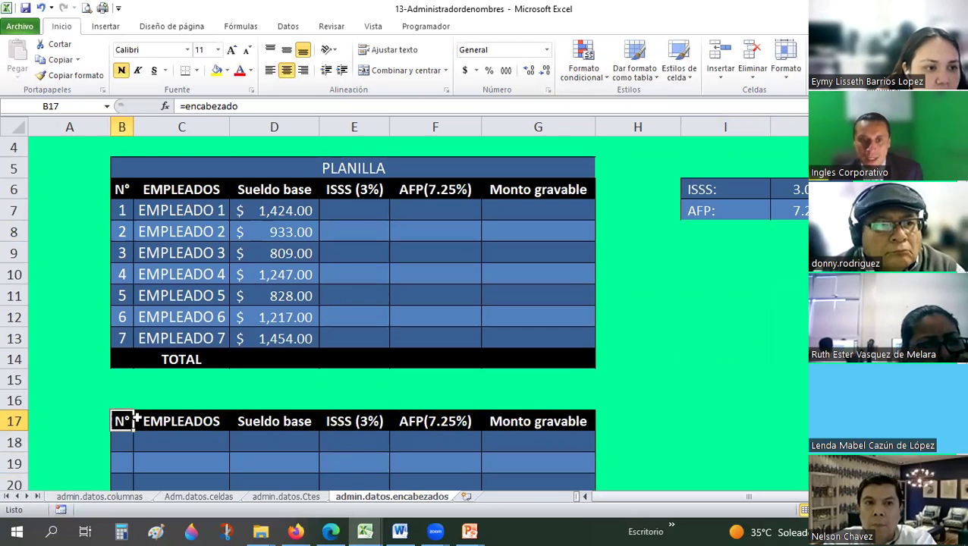
scroll(168, 220, down, 2)
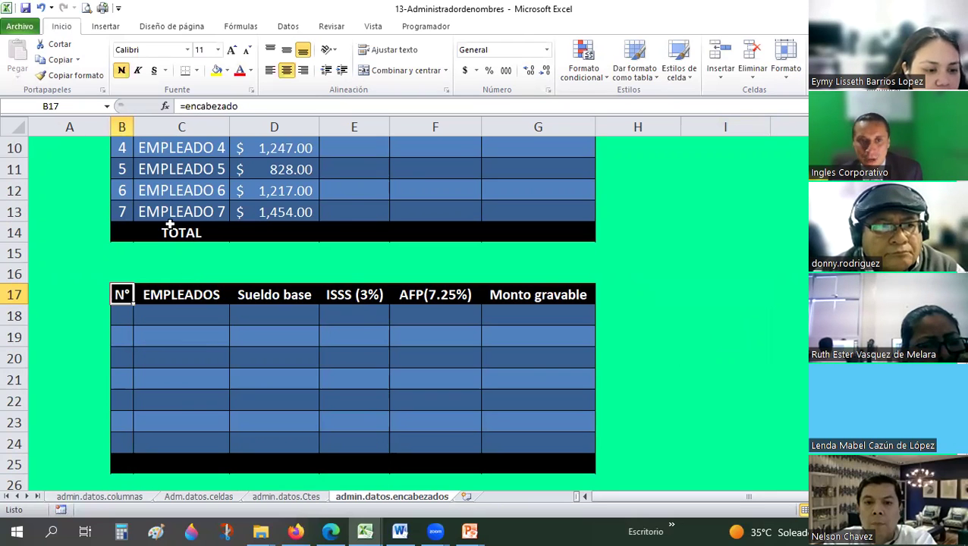
scroll(437, 280, up, 2)
Select the PLANILLA table B6:G14, then the lower header row B17:G17 to compare them.
drag(122, 189, 554, 359)
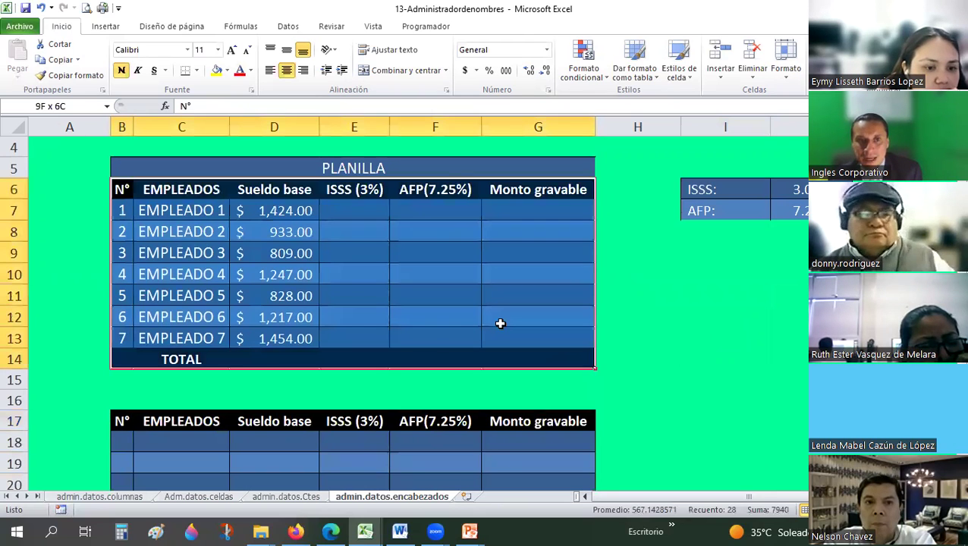
scroll(136, 371, down, 3)
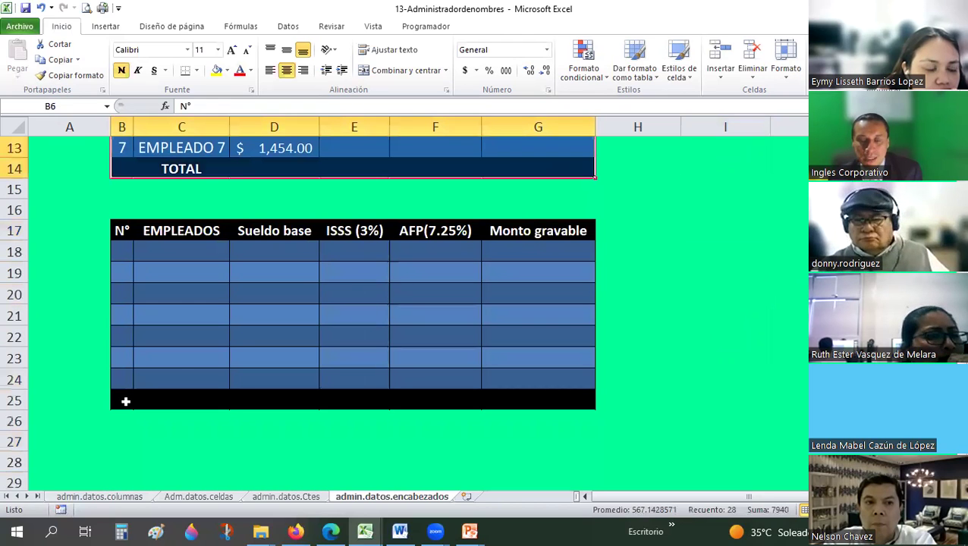
click(375, 303)
scroll(349, 357, up, 1)
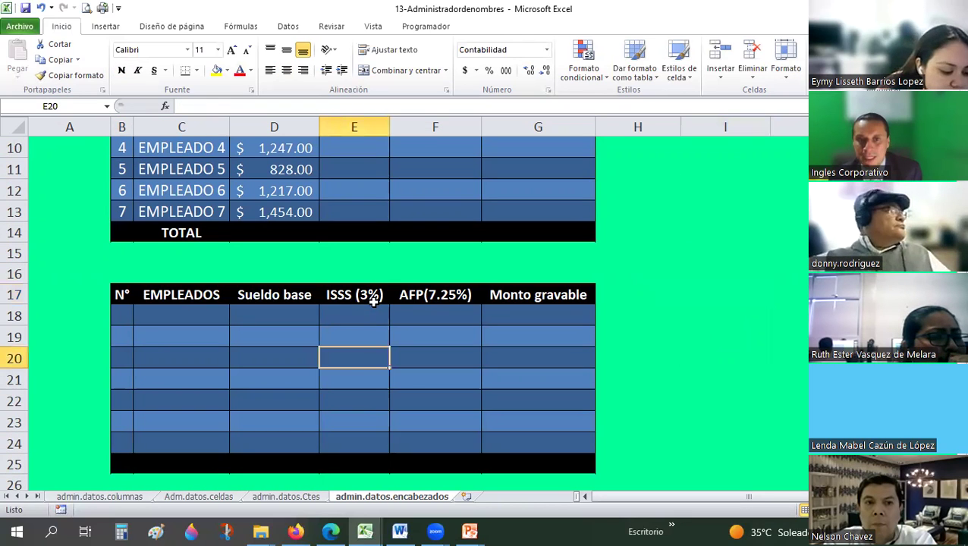
scroll(346, 359, up, 1)
scroll(122, 285, down, 1)
drag(122, 294, 540, 294)
click(773, 332)
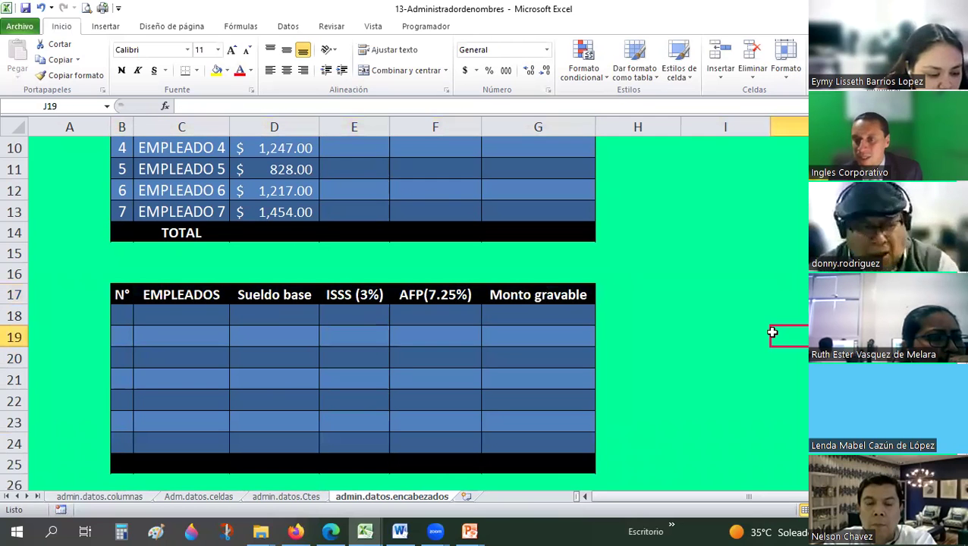
scroll(773, 332, up, 2)
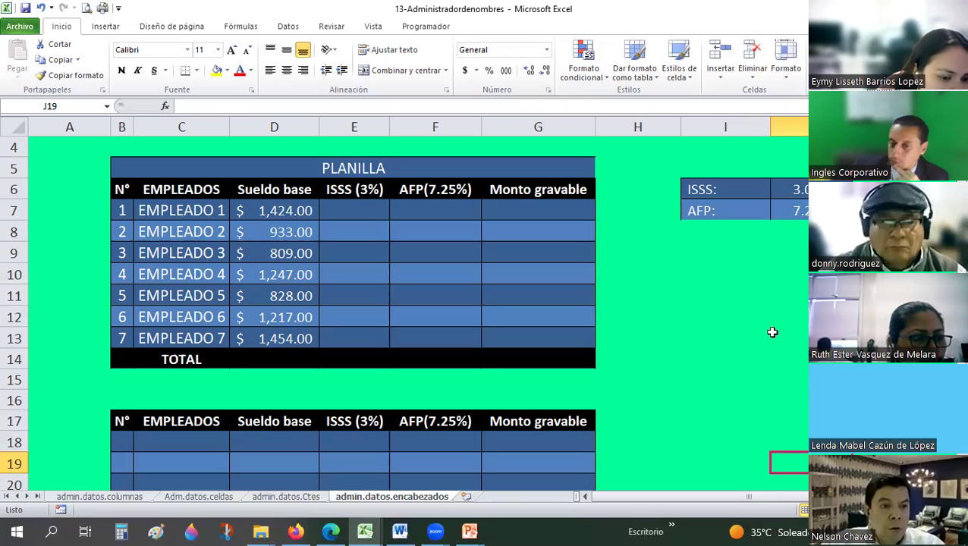
click(296, 531)
Change the 0 in AO5 of the LUNES 13 column to 1.
click(365, 6)
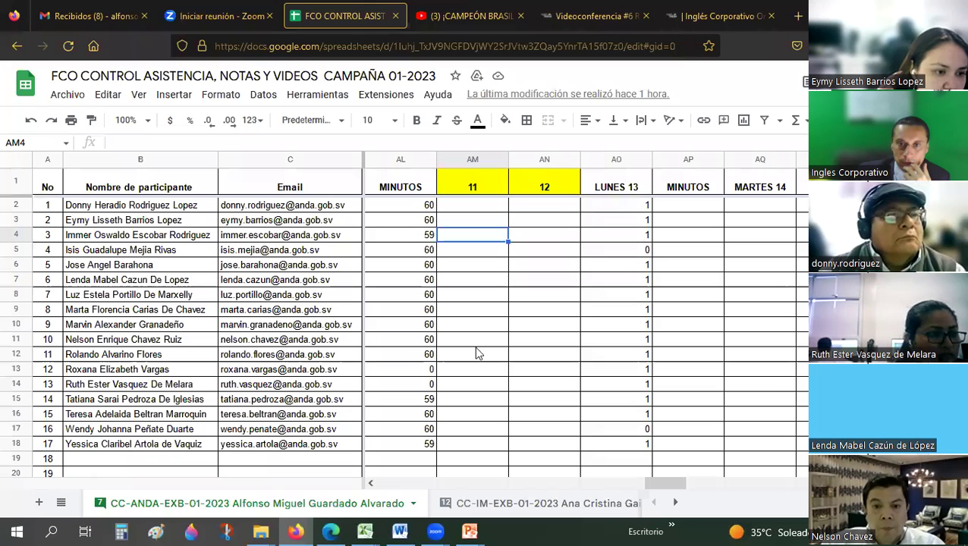
click(627, 252)
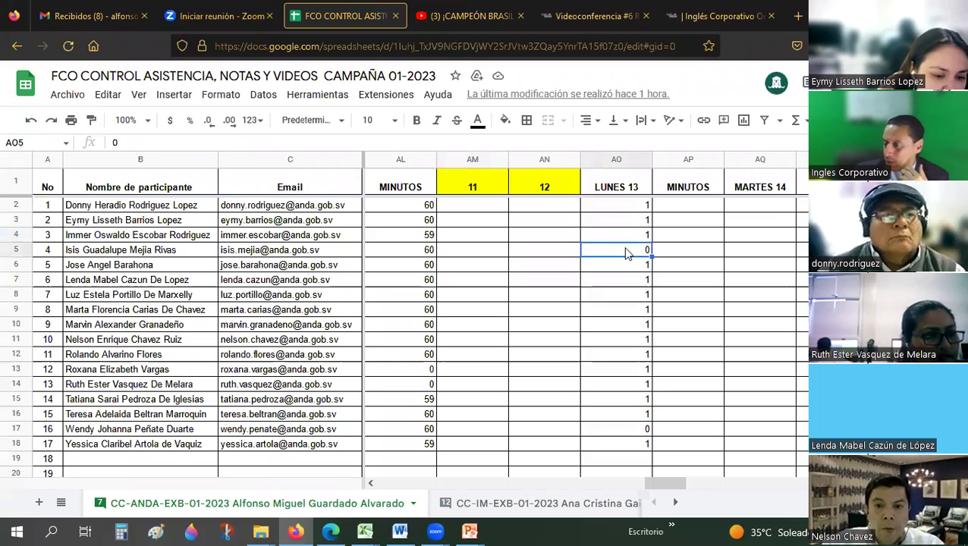
key(Up)
text(.)
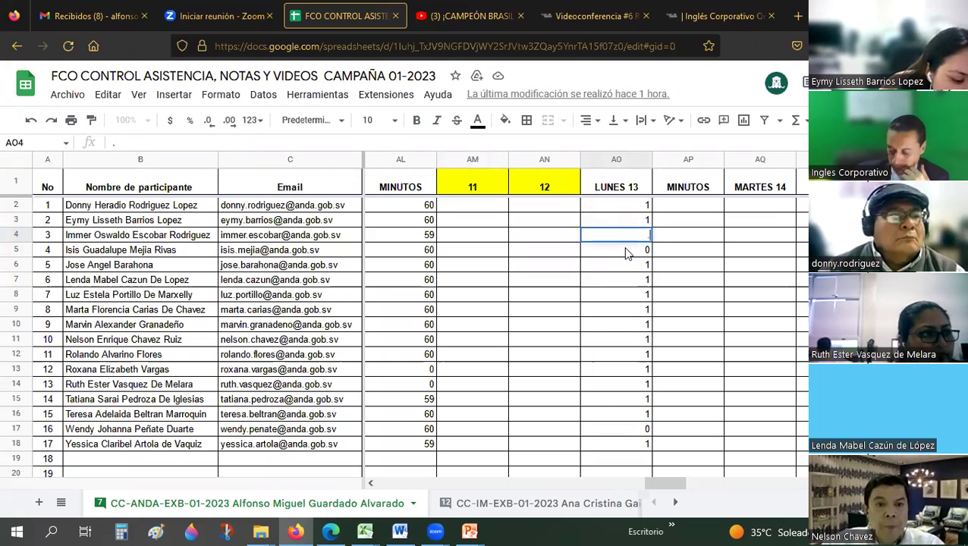
text(1)
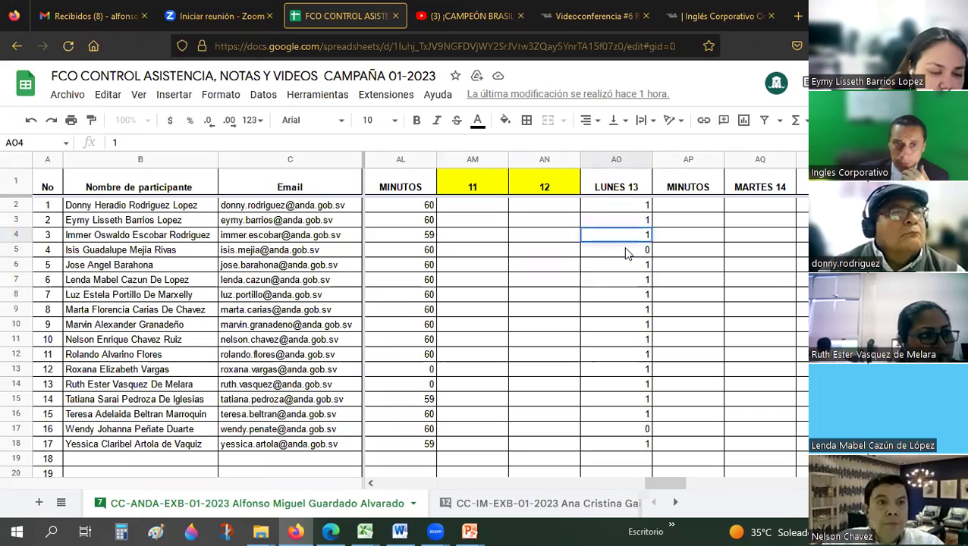
click(627, 250)
text(1)
key(Down)
key(Down)
key(Down)
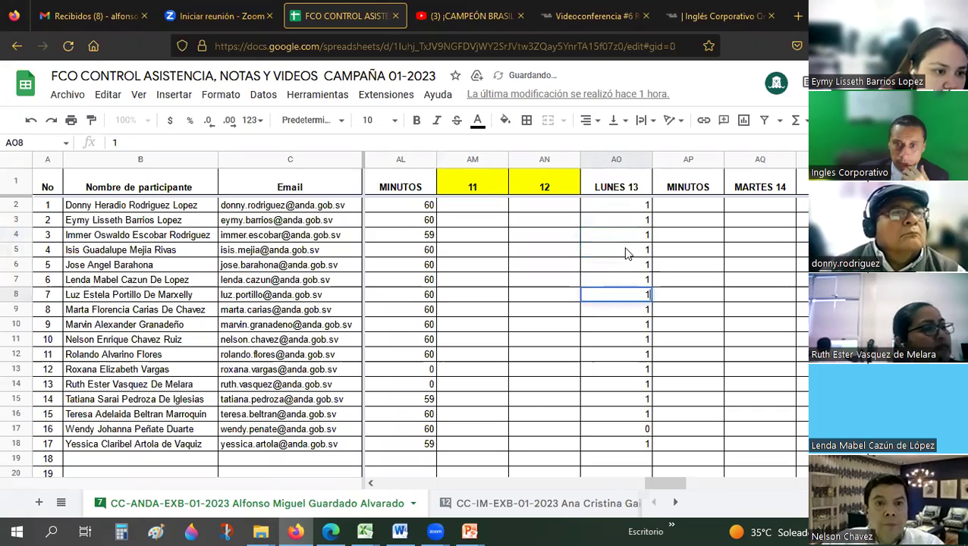
Replace participant 16's remaining 0 under LUNES 13 with 1.
key(Down)
key(Down)
key(Down)
key(Down)
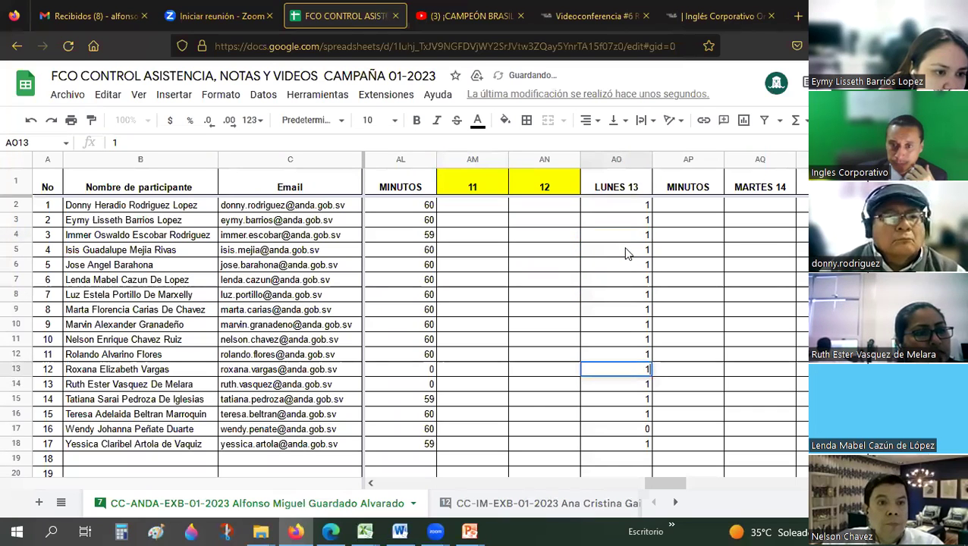
key(Down)
key(Down)
key(Down)
text(11)
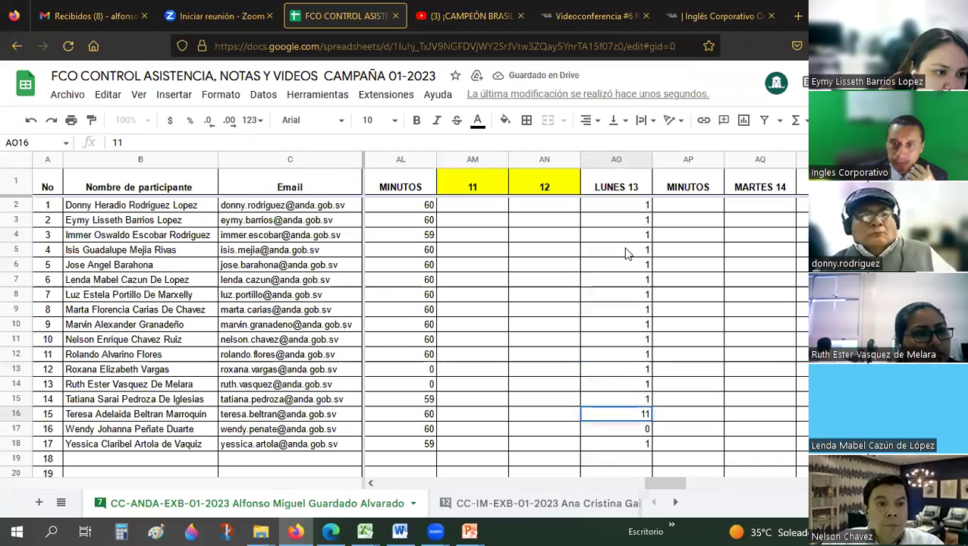
key(Return)
text(1)
key(Up)
text(1)
key(Return)
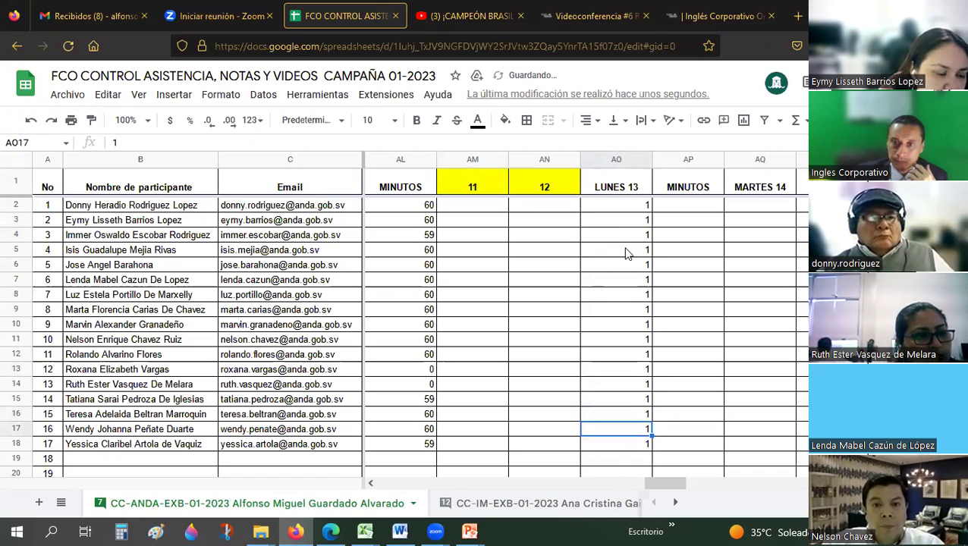
Review the corrected LUNES 13 values and the neighbouring day columns.
key(Up)
key(Up)
key(Up)
key(Up)
key(Up)
key(Up)
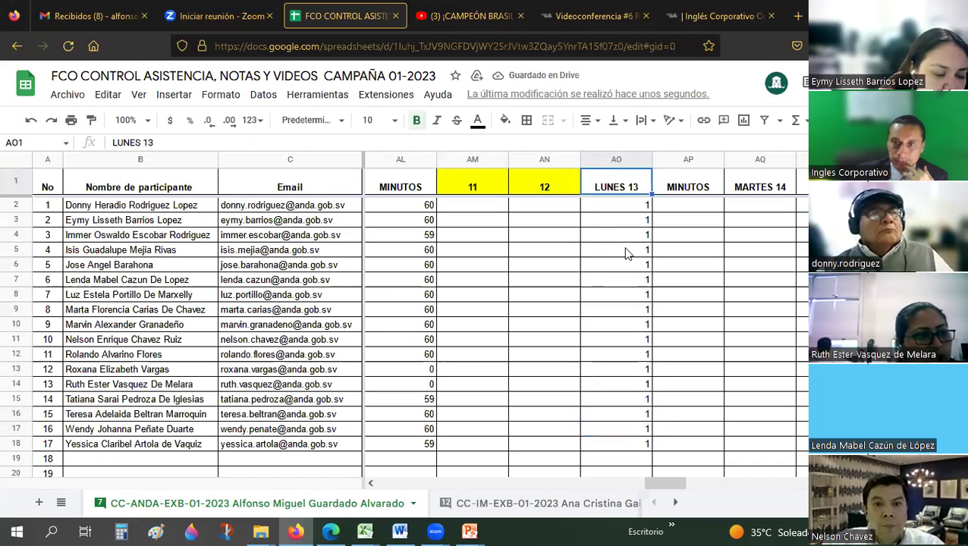
key(Down)
key(Down)
key(Down)
key(Down)
key(Down)
key(Down)
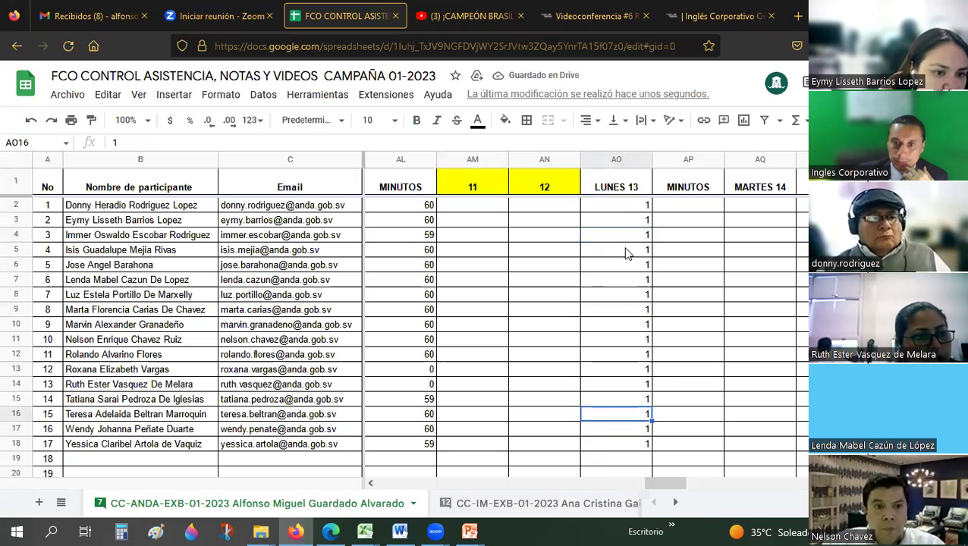
click(626, 253)
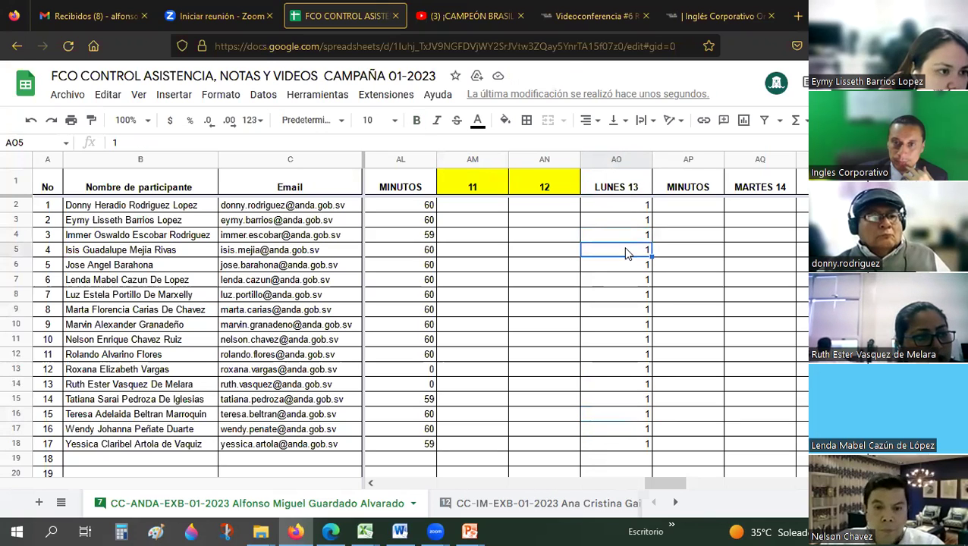
key(Up)
key(Up)
key(Down)
key(Down)
key(Down)
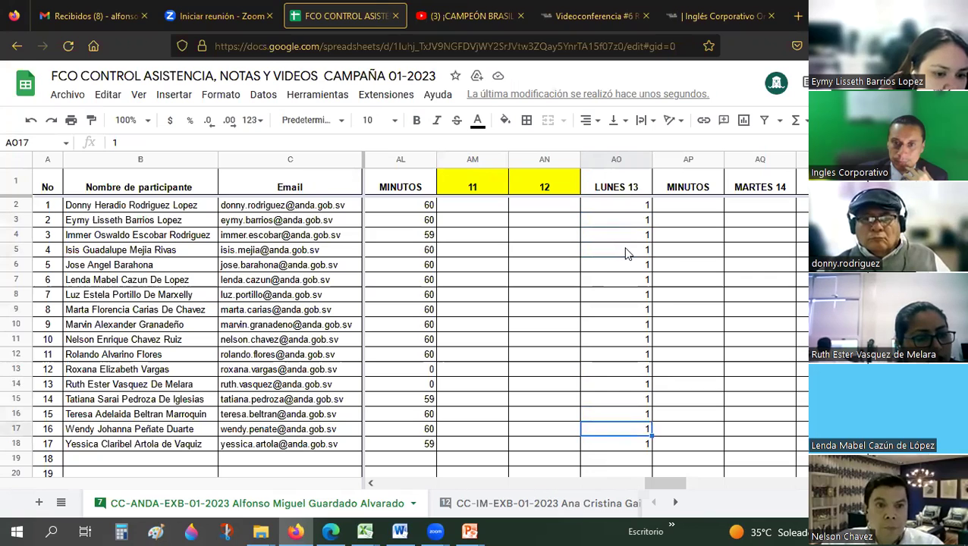
key(Left)
key(Left)
key(Left)
key(Left)
key(Left)
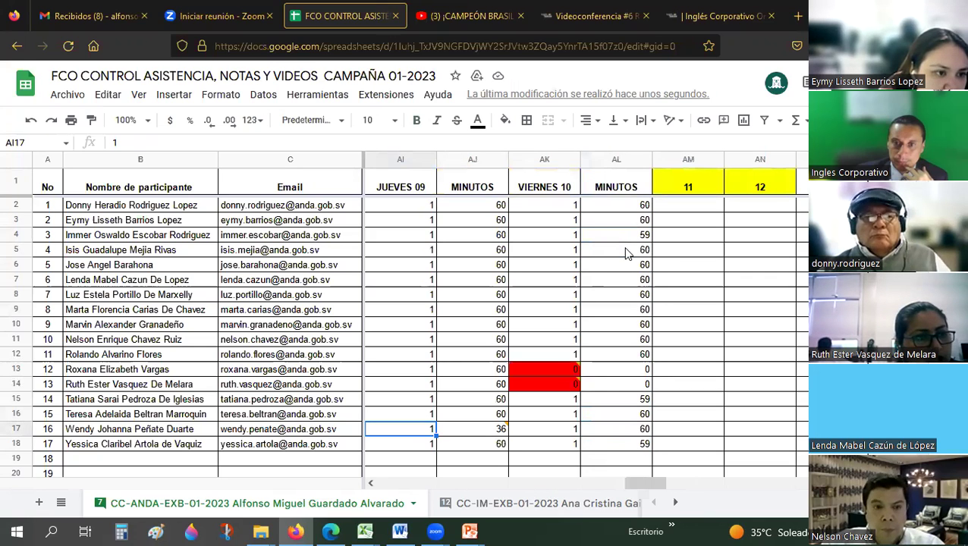
key(Right)
key(Right)
key(Right)
key(Right)
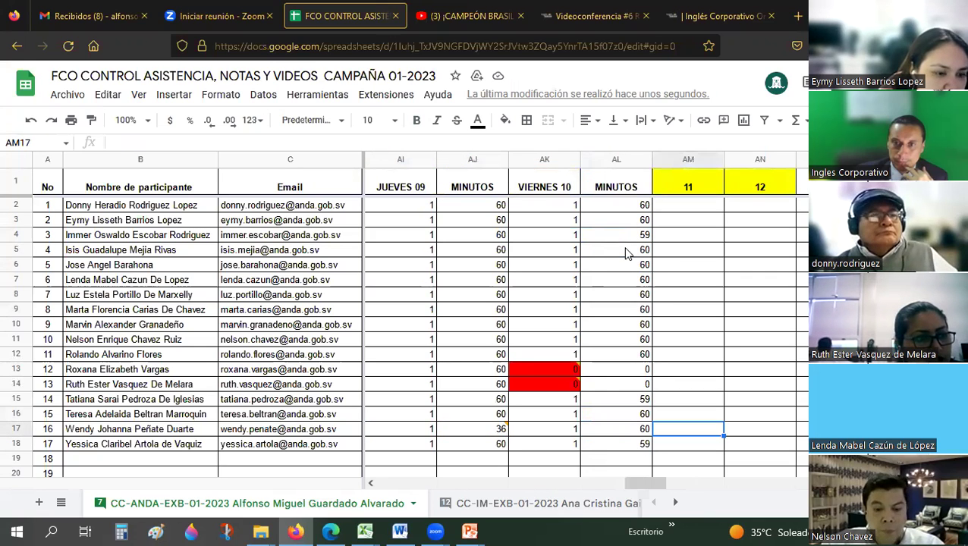
key(Right)
key(Right)
key(Right)
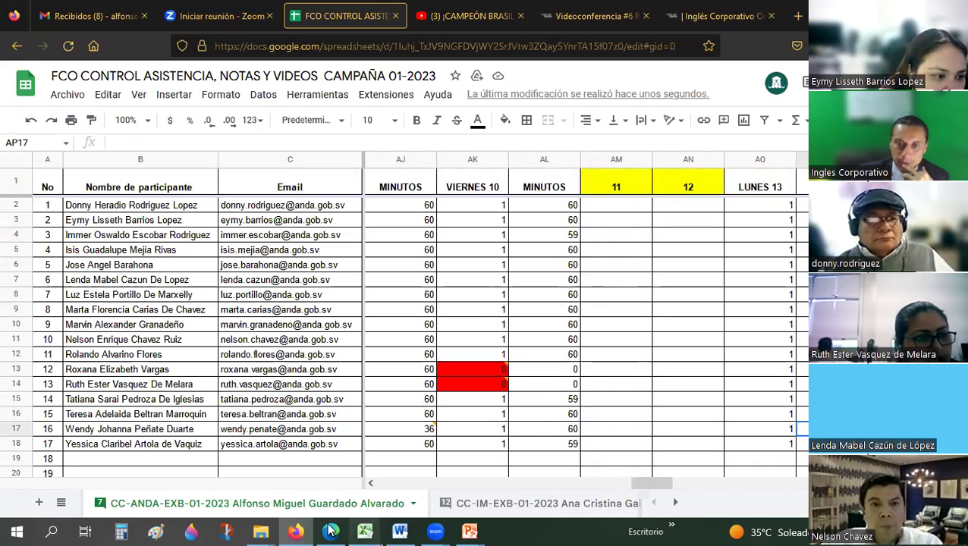
Switch back to the 13-Administradordenombres Excel workbook from the taskbar.
click(367, 529)
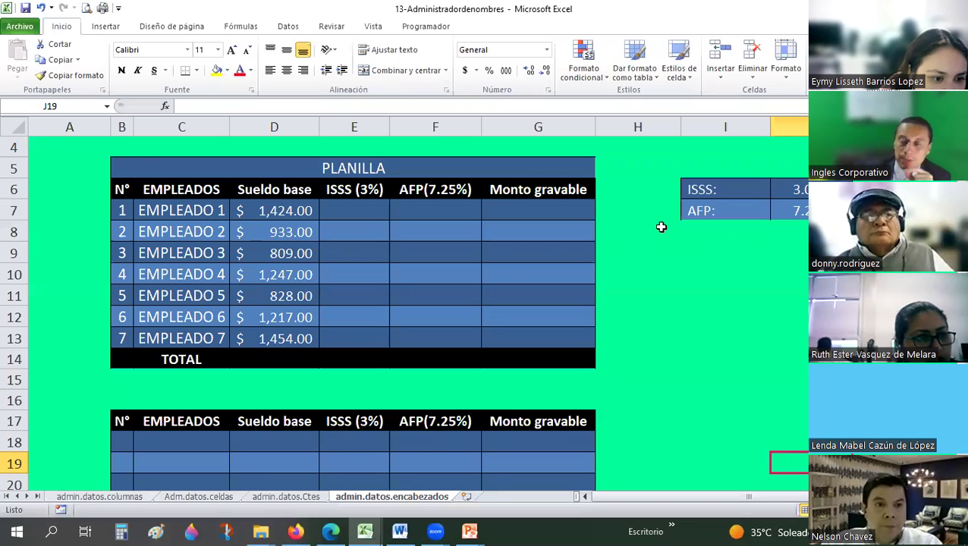
click(661, 227)
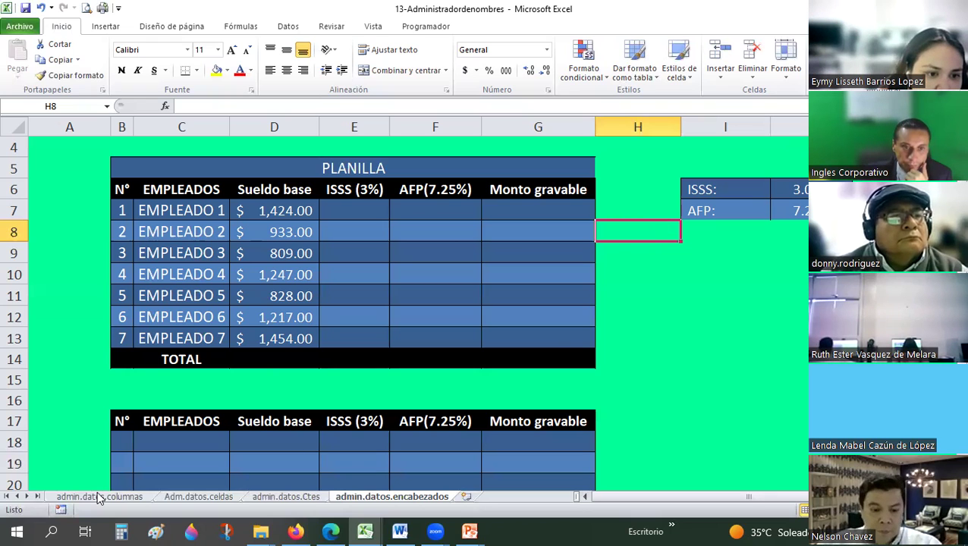
On the admin.datos.columnas sheet, select the Sueldo base salaries D7:D13.
key(ctrl+Page_Up)
key(ctrl+Page_Up)
key(ctrl+Page_Up)
click(273, 439)
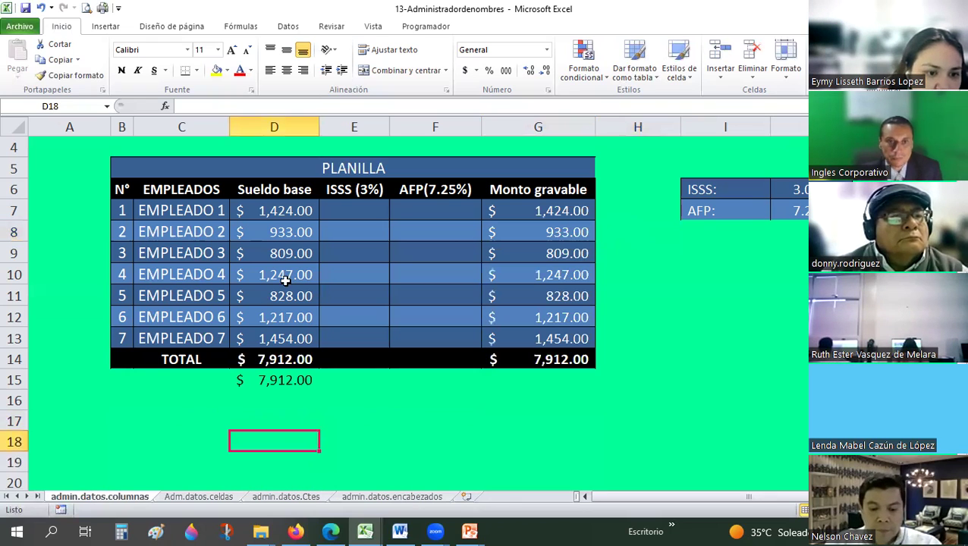
mouse_move(284, 210)
mouse_down()
mouse_move(297, 352)
mouse_move(297, 340)
mouse_up()
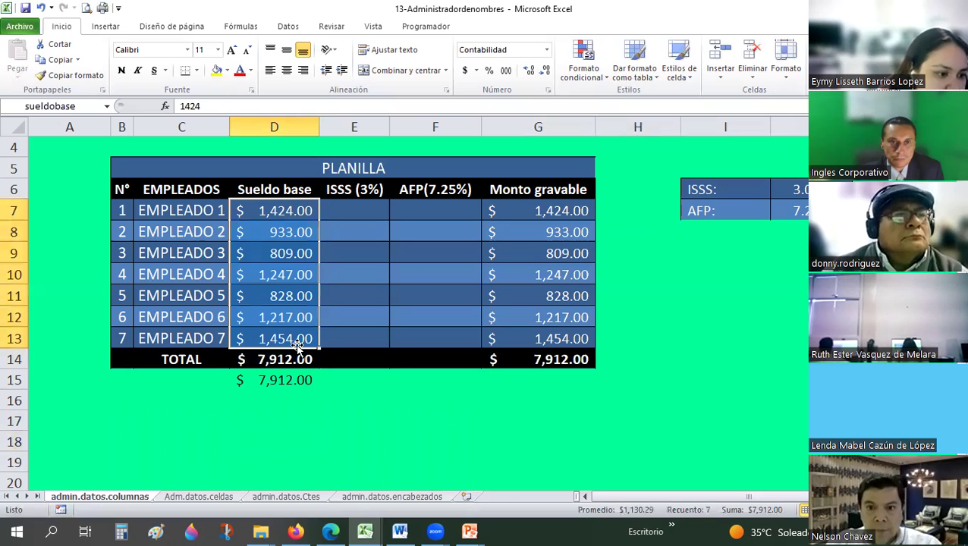
Test =sueldobase in D17, clear it after #¡VALOR!, then reselect D7:D13 to show its name.
click(275, 422)
text(=suel)
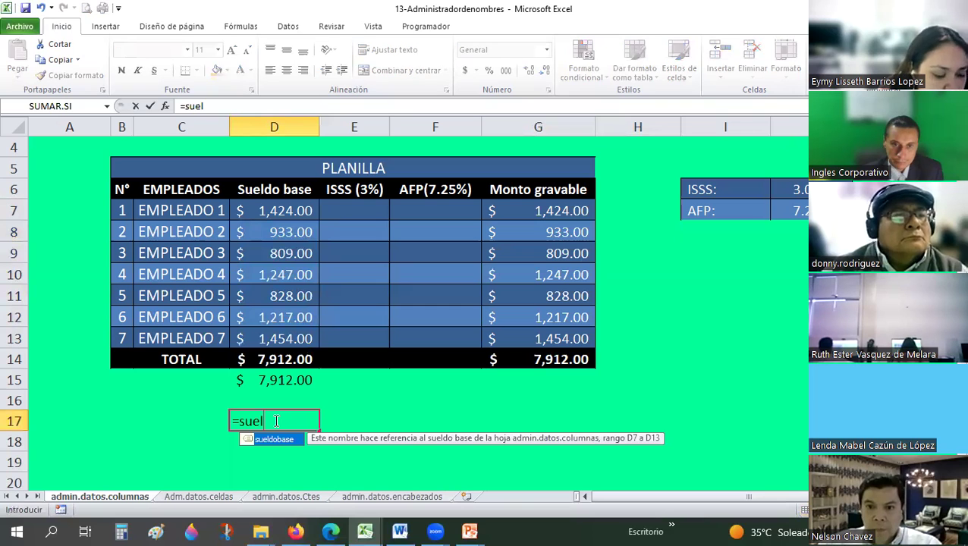
key(Tab)
key(Return)
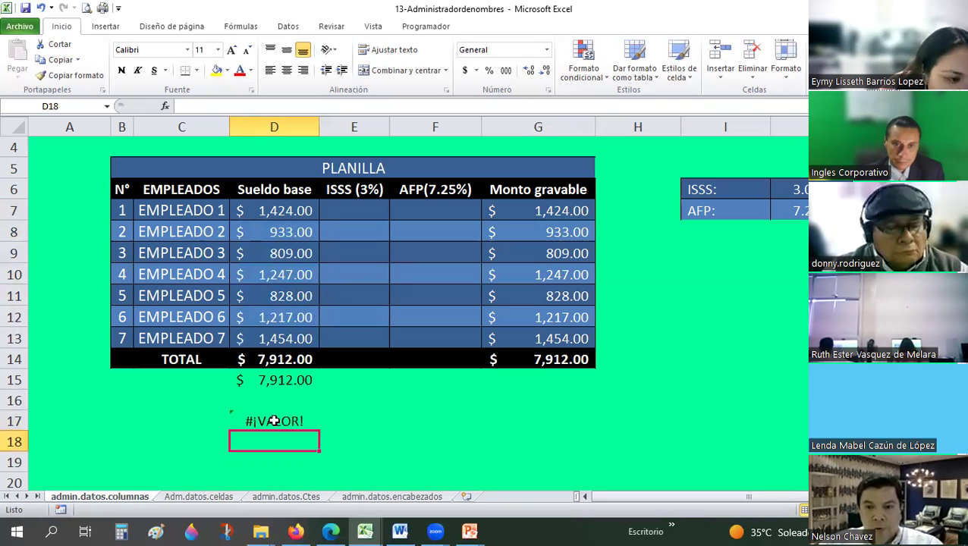
click(275, 422)
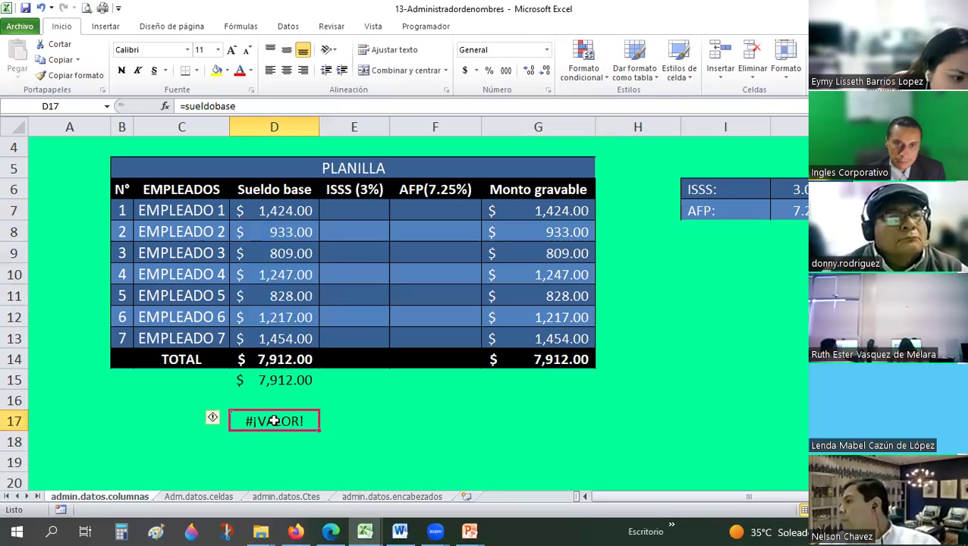
key(Delete)
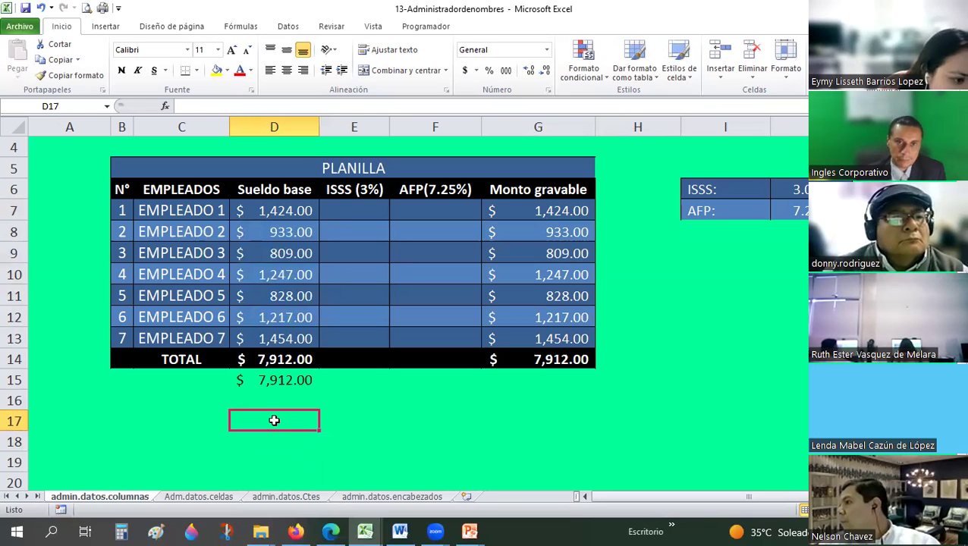
click(250, 215)
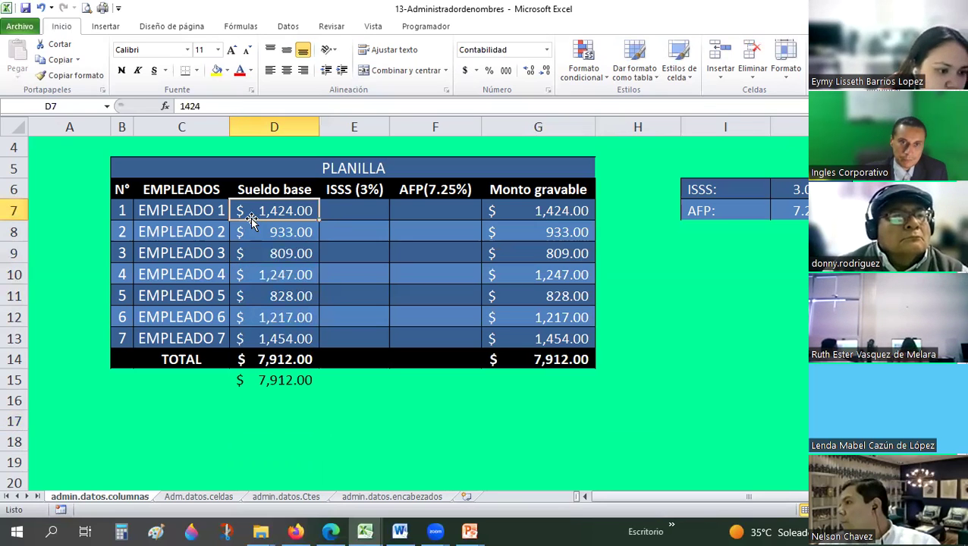
drag(254, 339, 253, 341)
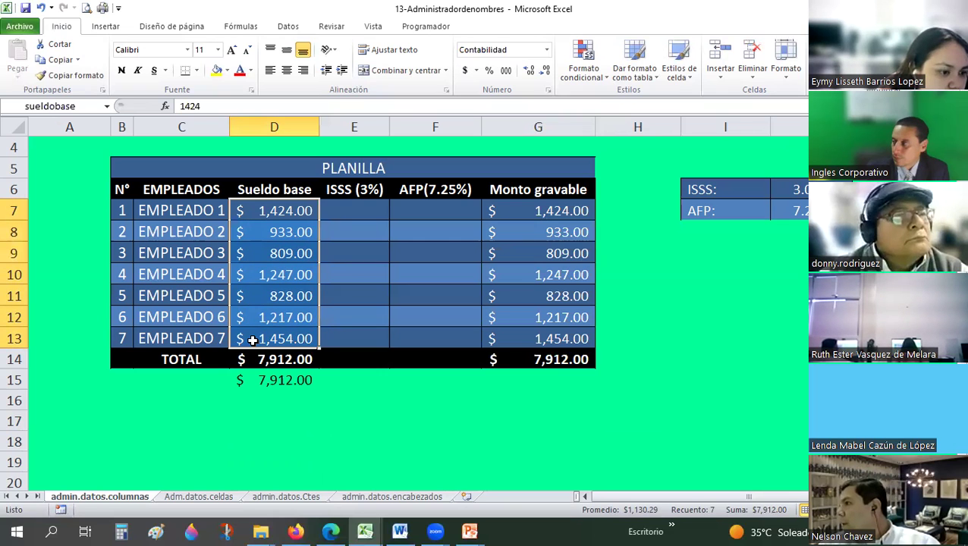
On Adm.datos.celdas, inspect F7's AFP formula =D7*AFP without changing it.
click(274, 460)
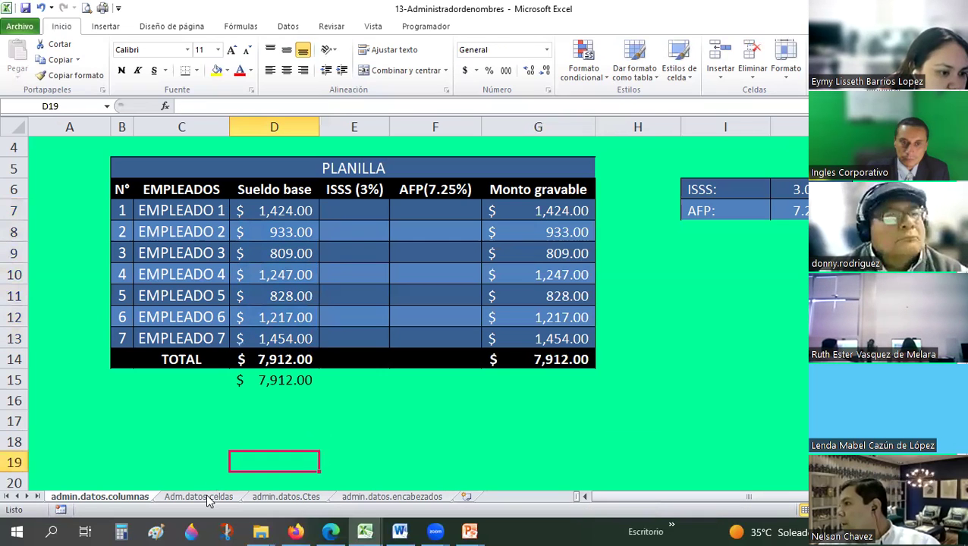
key(ctrl+Page_Down)
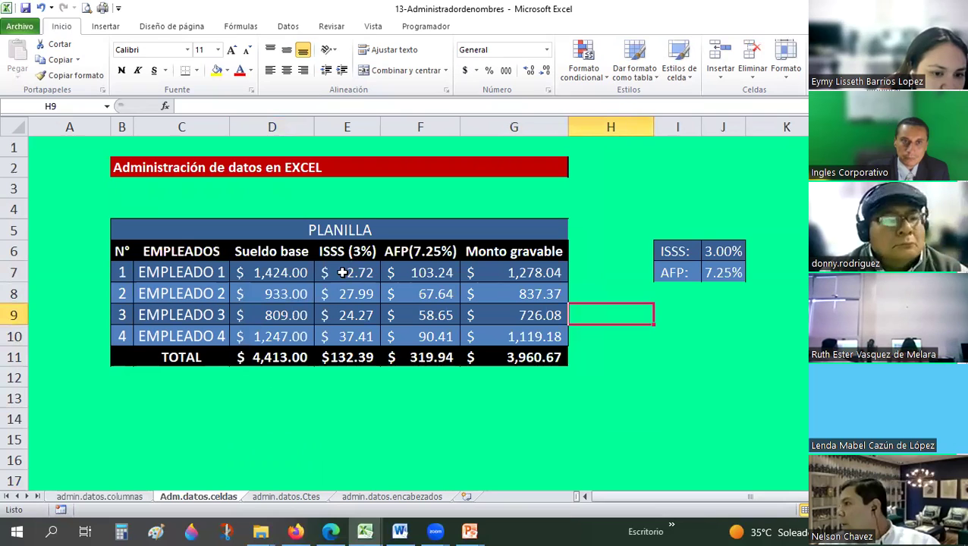
click(342, 272)
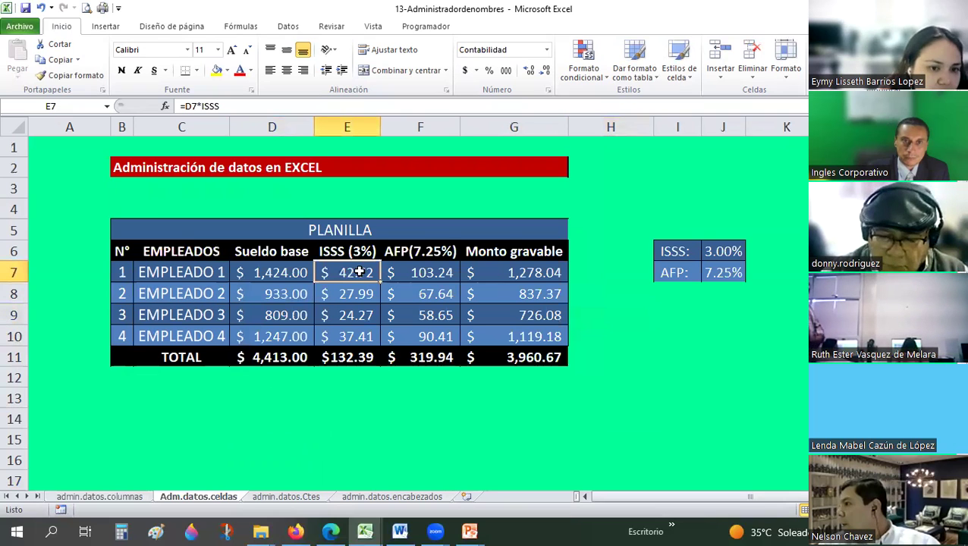
click(297, 251)
click(414, 273)
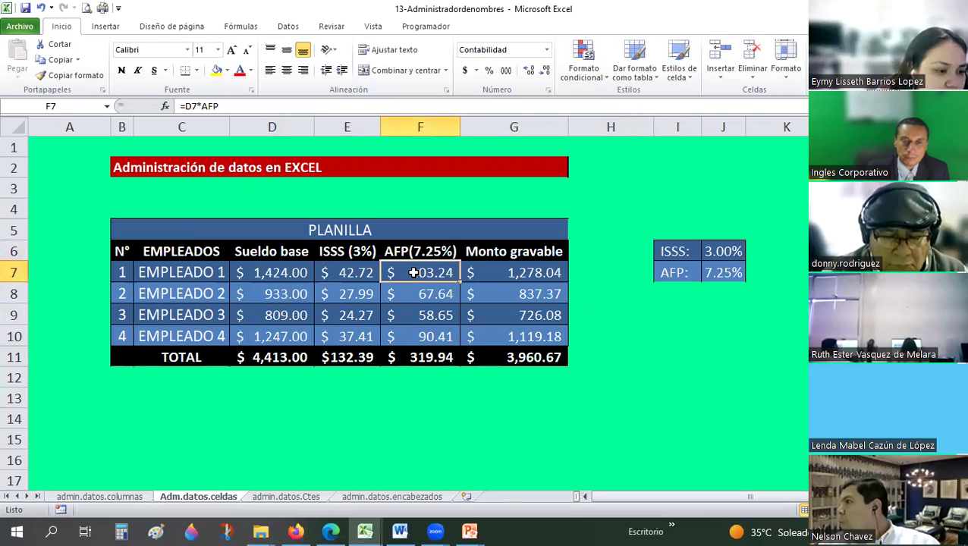
click(215, 107)
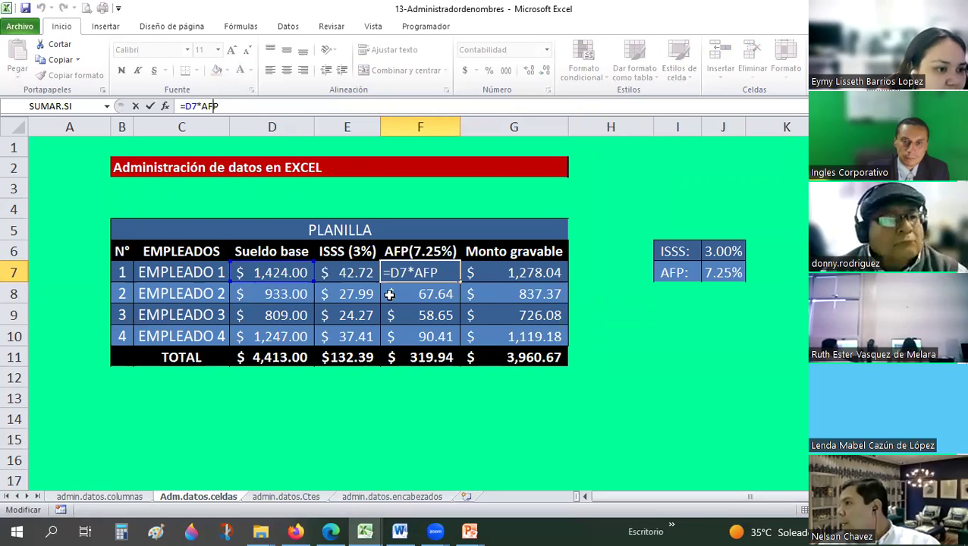
click(429, 273)
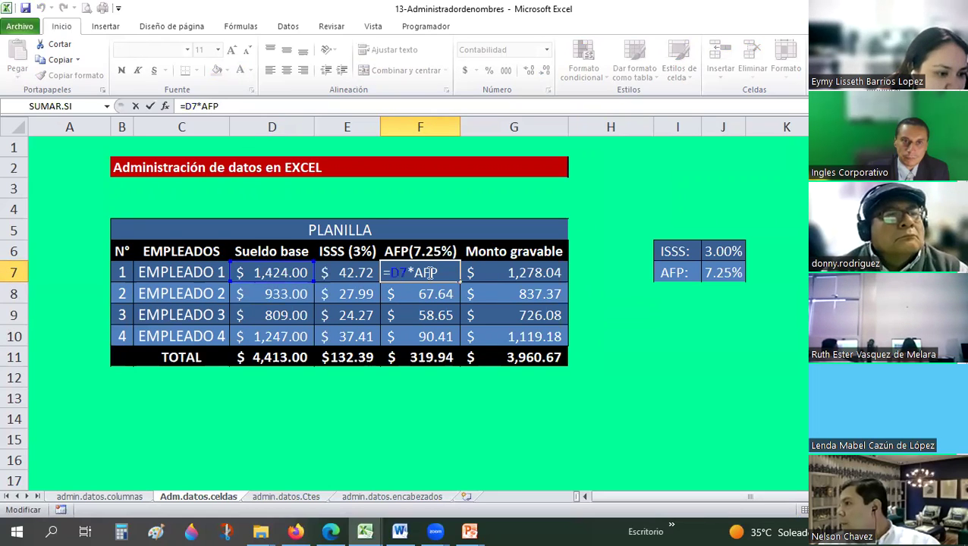
click(148, 106)
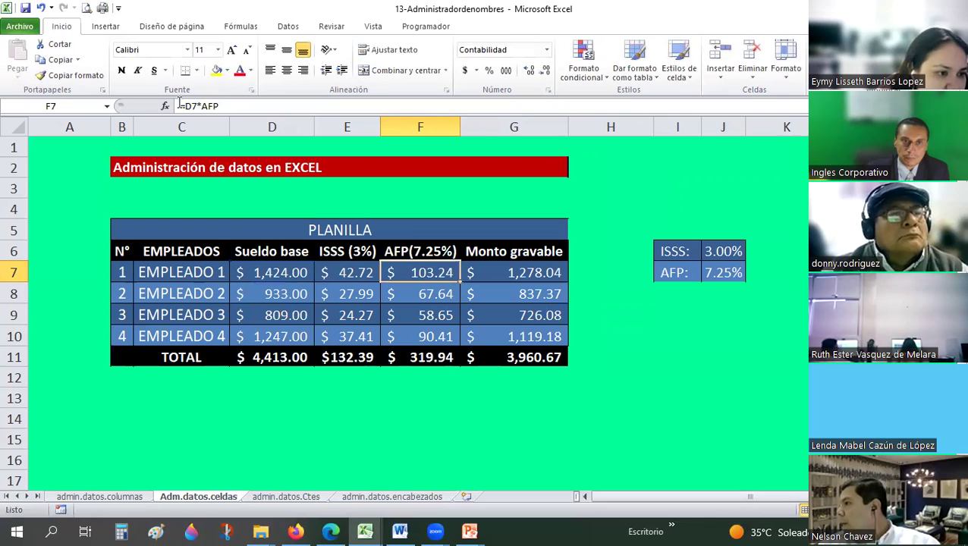
Review the ISSS formulas in E7 and E10 (=D10*ISSS2), then return to admin.datos.columnas.
key(Left)
click(215, 104)
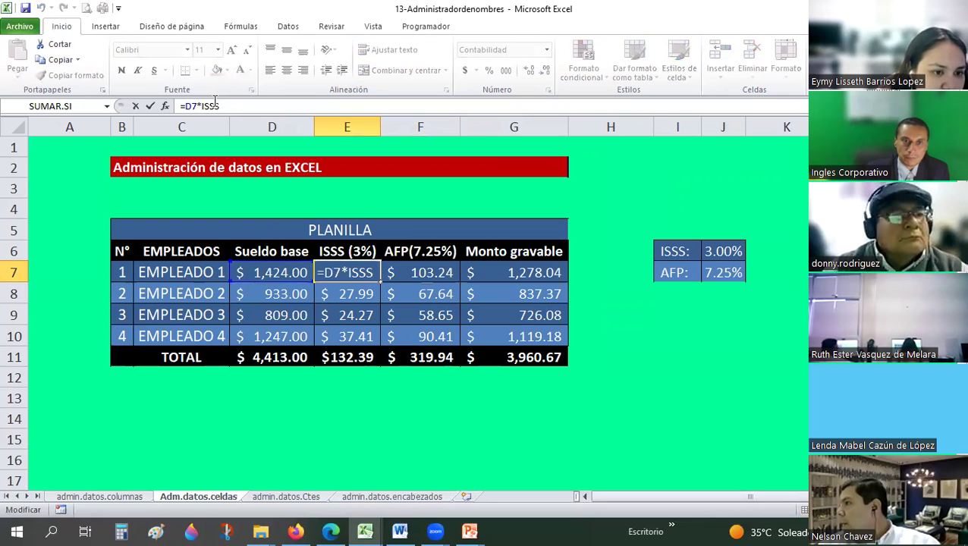
key(Escape)
key(Down)
key(Down)
key(Down)
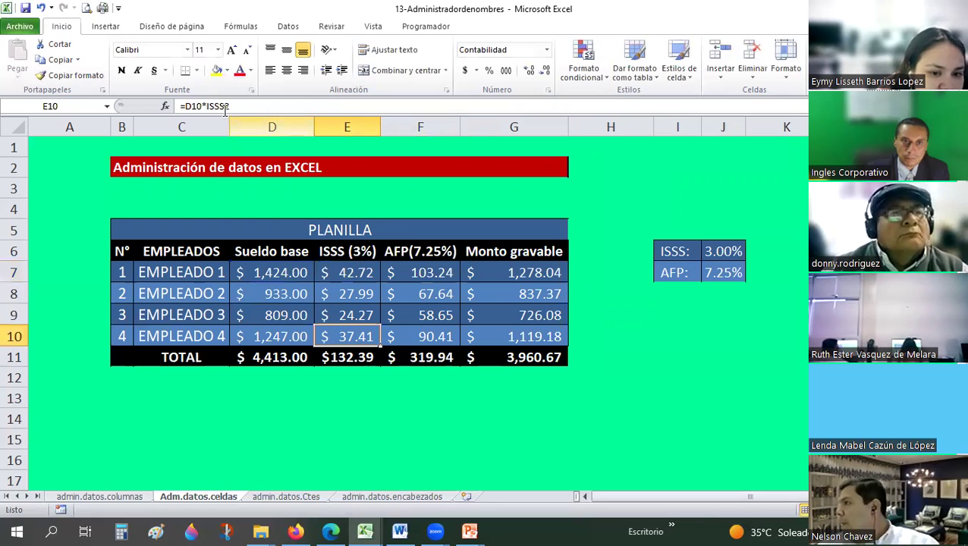
click(223, 107)
key(Escape)
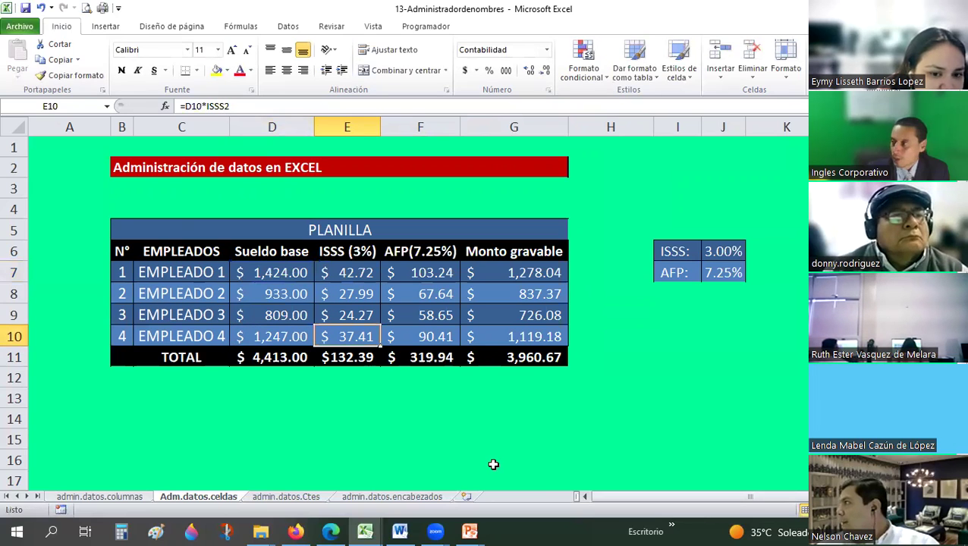
click(494, 464)
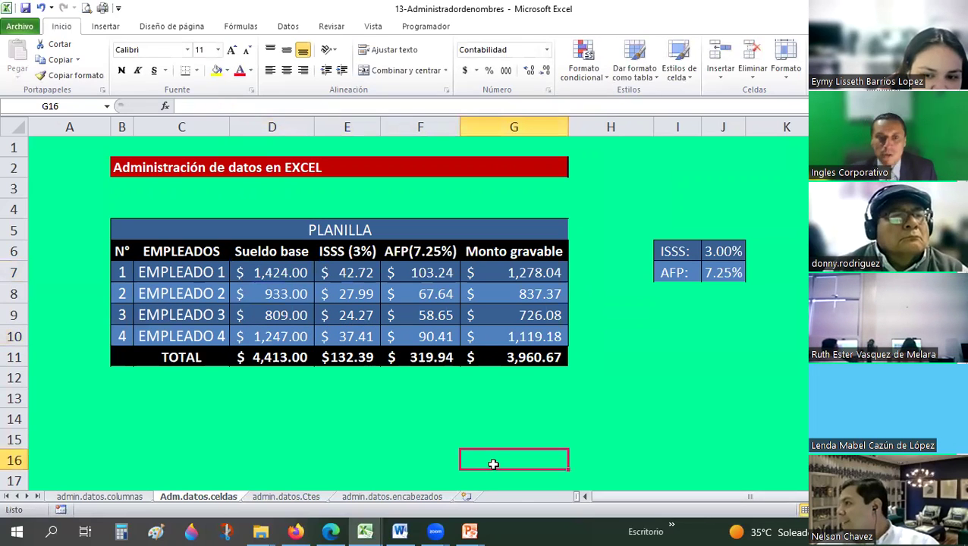
key(ctrl+Page_Up)
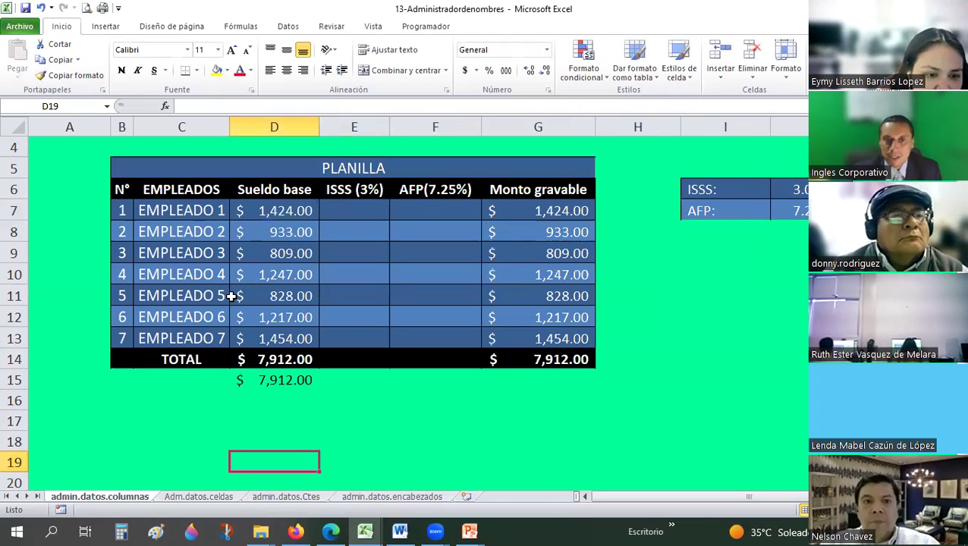
Select salaries D7:D13 so the Name Box shows sueldobase.
drag(284, 210, 280, 339)
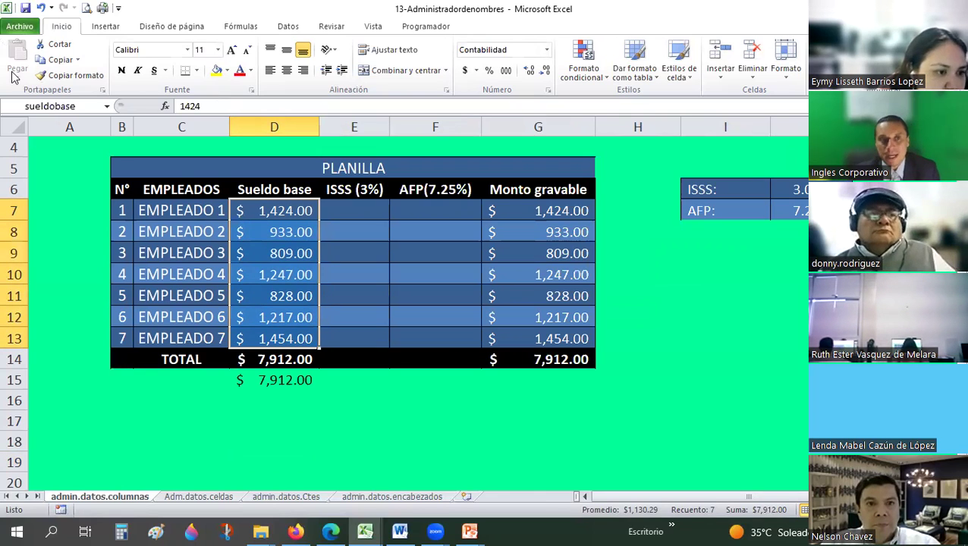
click(250, 252)
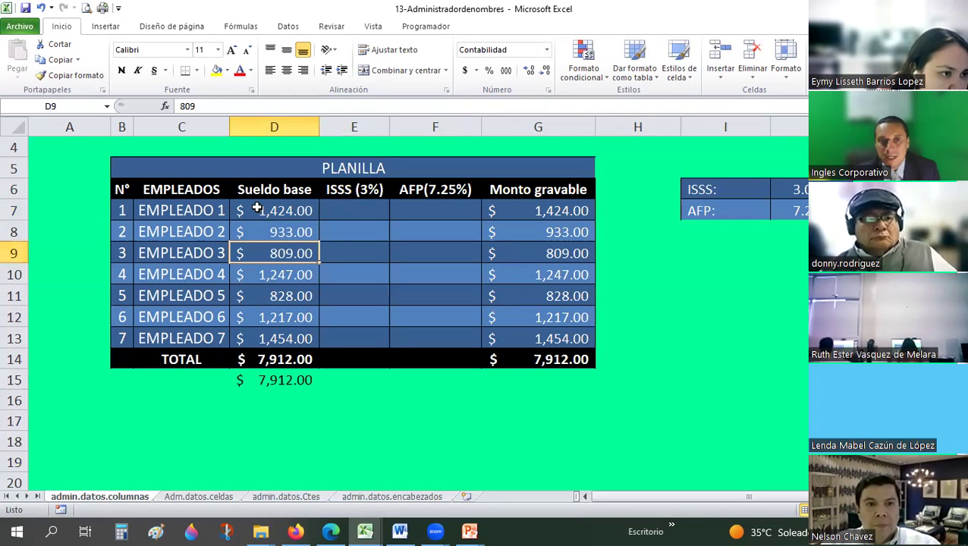
drag(258, 212, 275, 336)
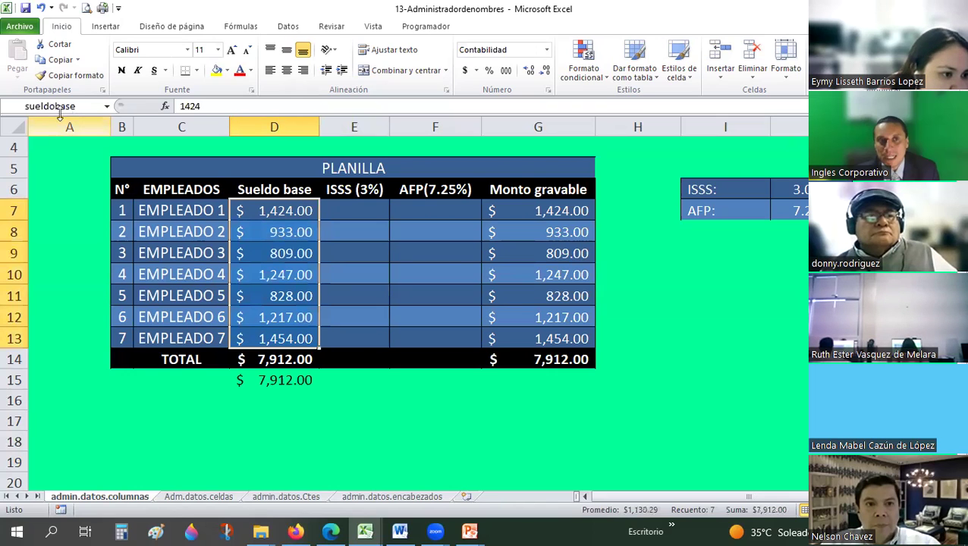
Jump to the named ranges AFPS2, encabezado and ISSS2 from the Name Box list.
click(107, 107)
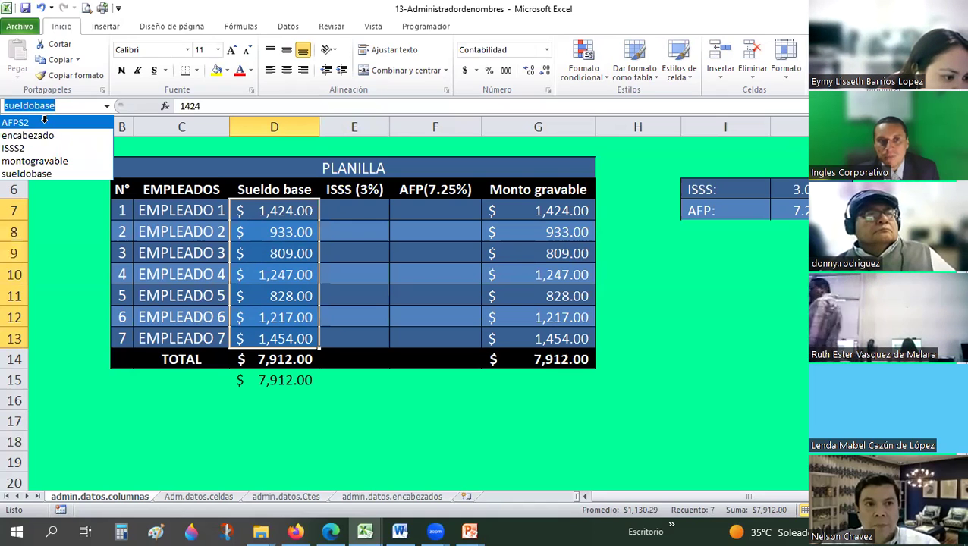
click(44, 122)
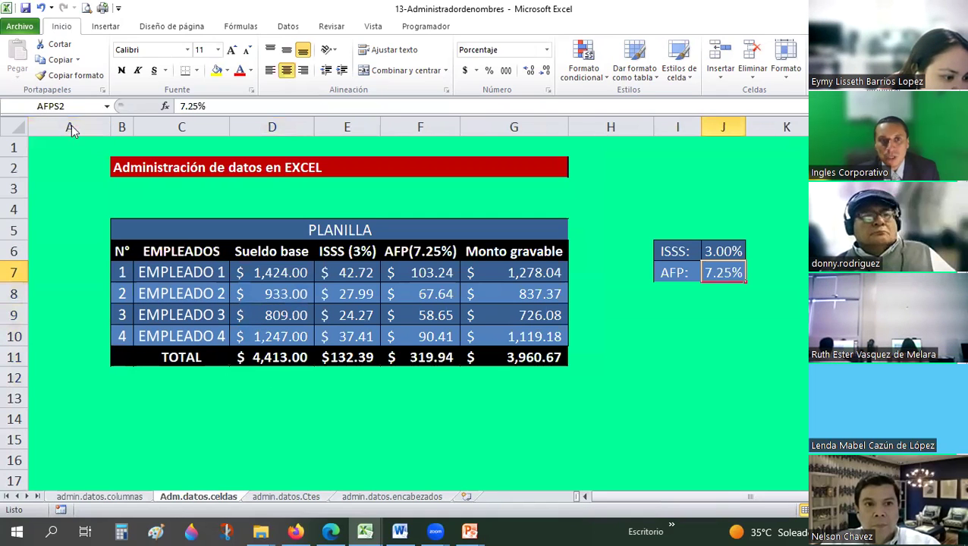
key(Return)
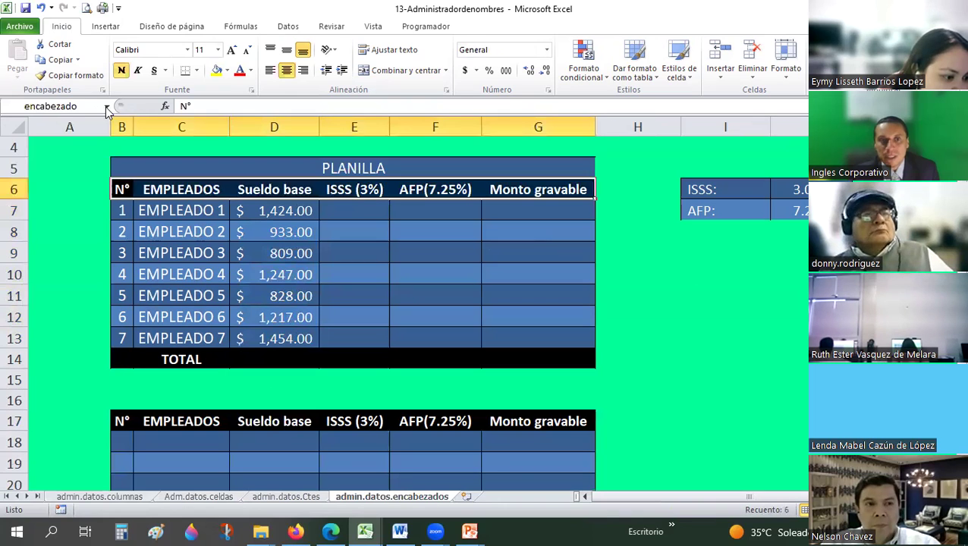
click(107, 106)
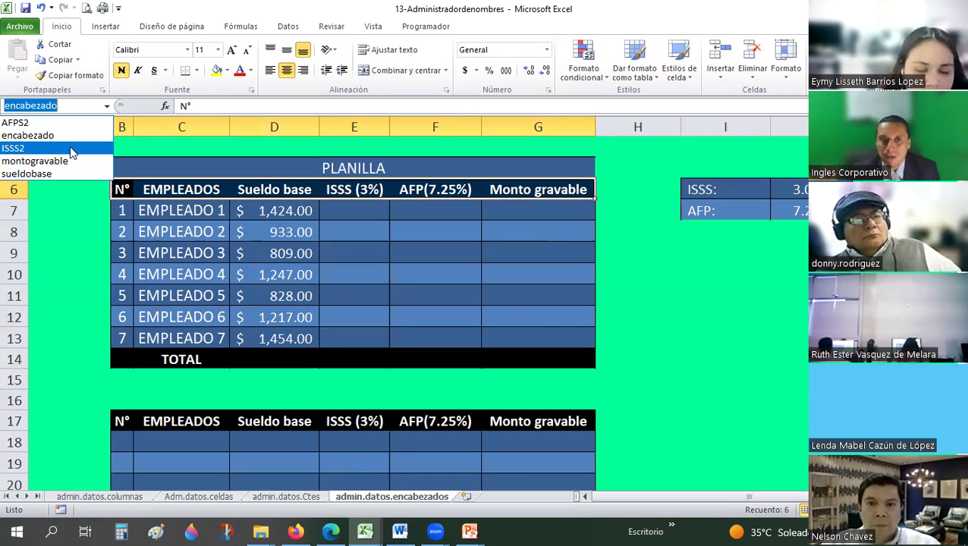
click(45, 148)
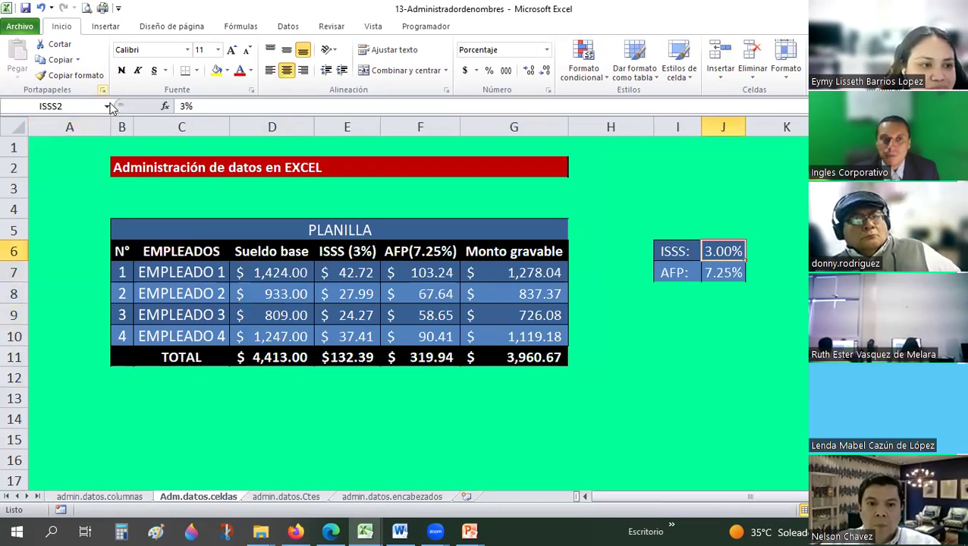
Jump again to AFPS2 and encabezado, then clear the selection with empty cell I10.
click(107, 107)
click(64, 123)
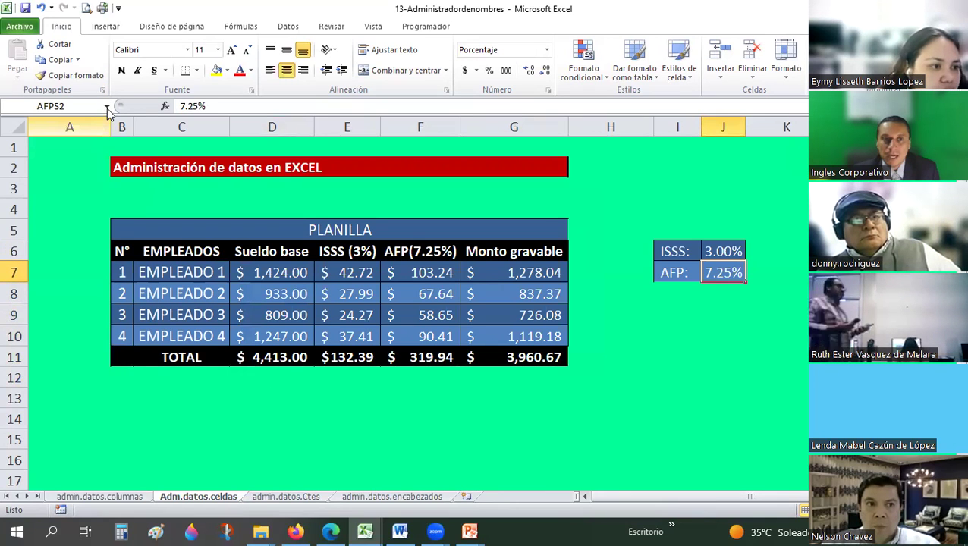
click(107, 107)
click(46, 135)
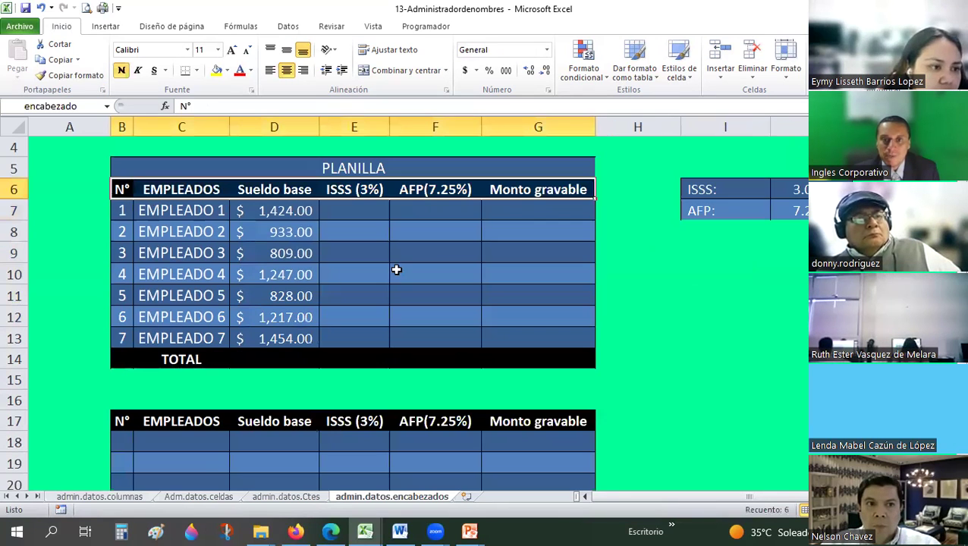
click(714, 280)
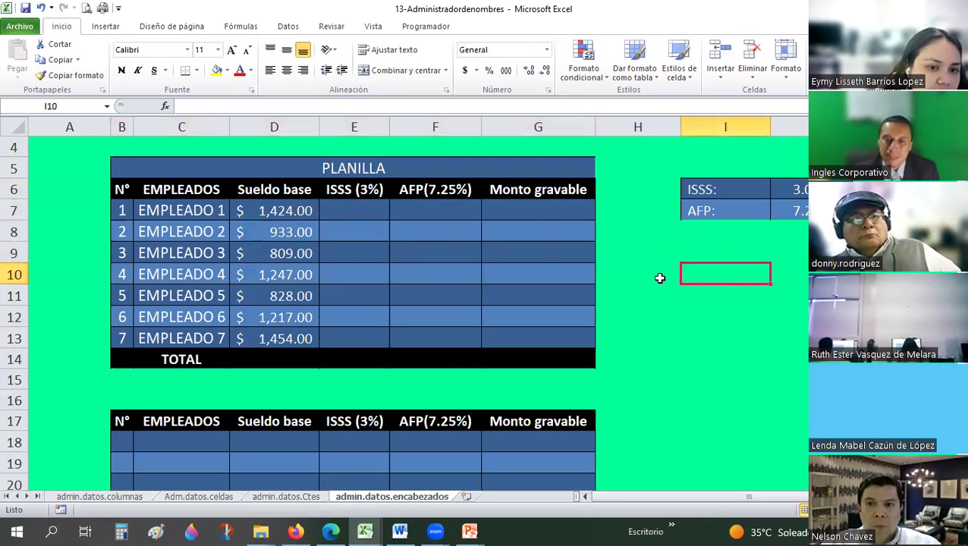
scroll(583, 256, up, 1)
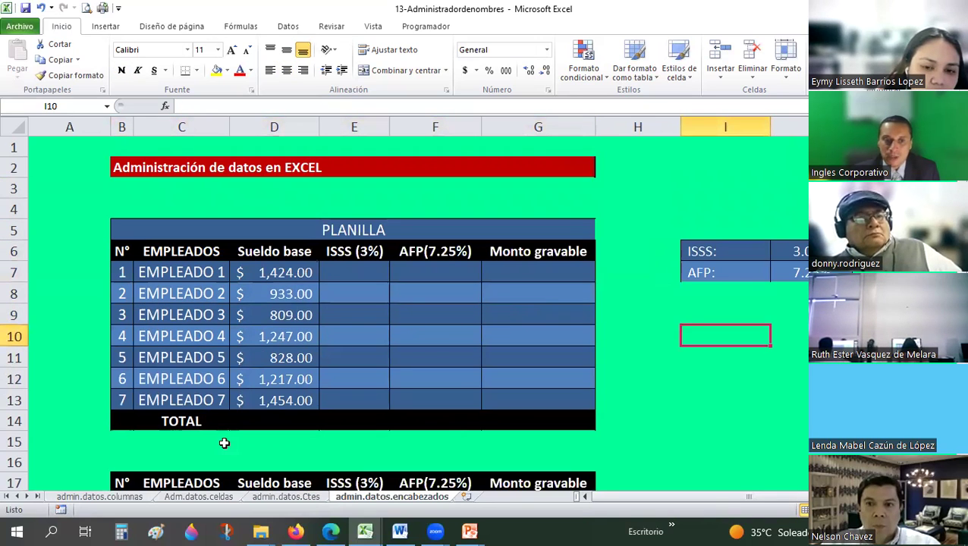
On admin.datos.columnas, check the sueldobase total in D14 and the montogravable total in G14.
click(107, 497)
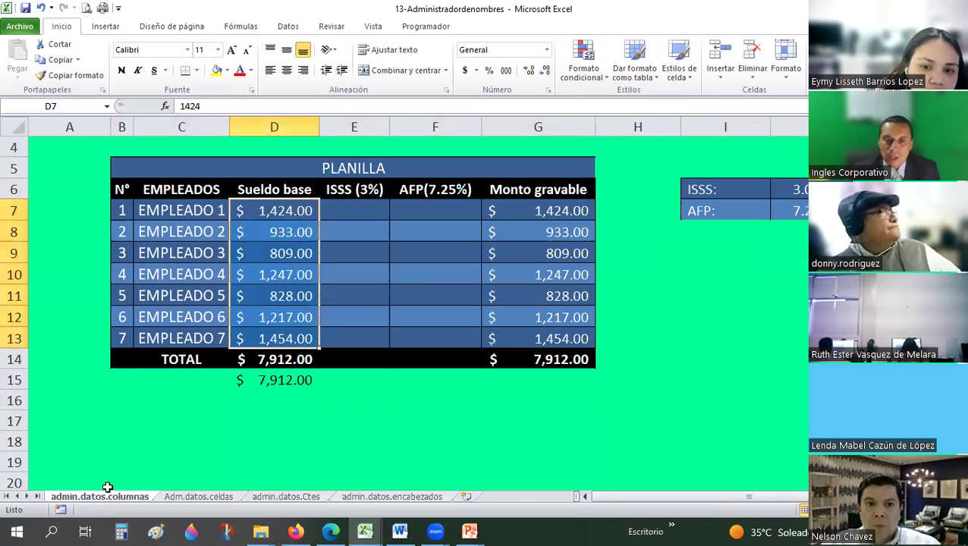
click(134, 436)
scroll(134, 434, up, 1)
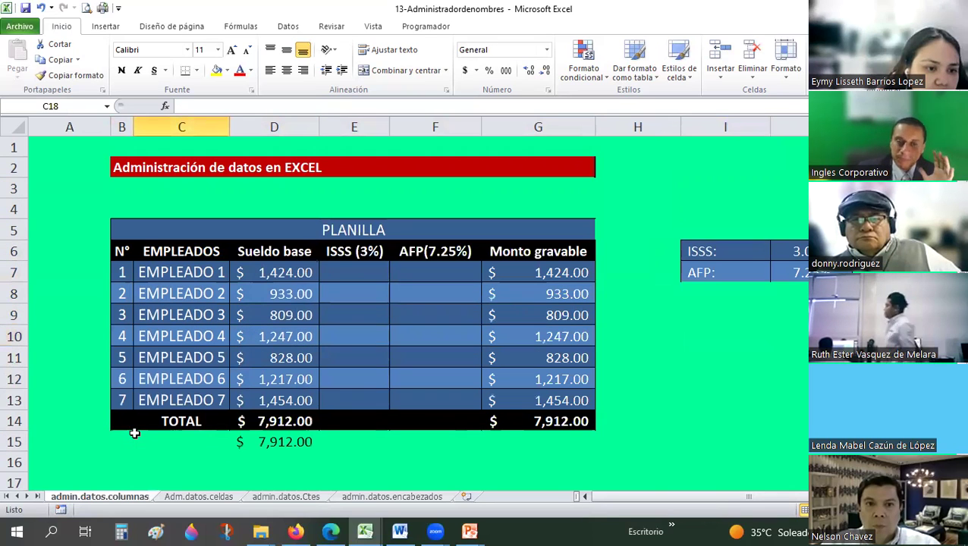
click(270, 274)
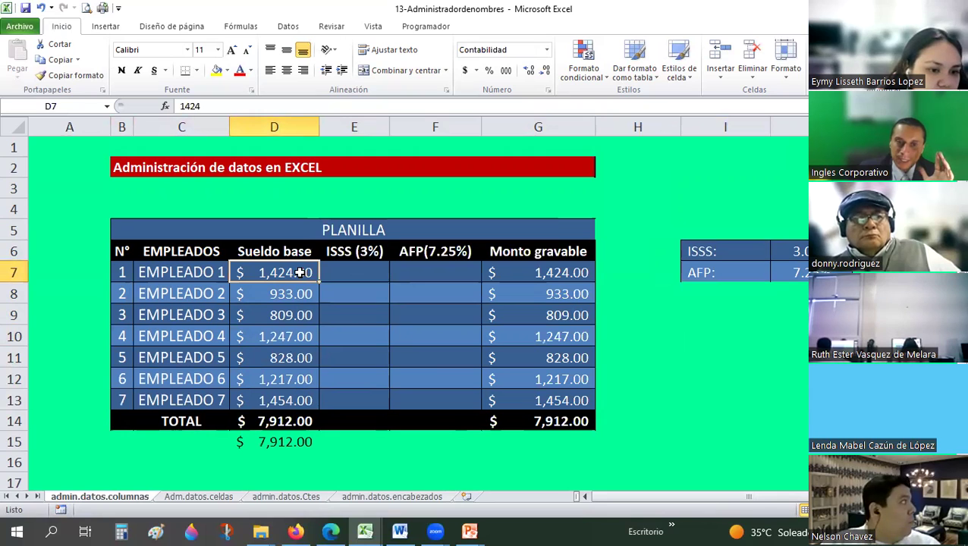
shift+click(285, 402)
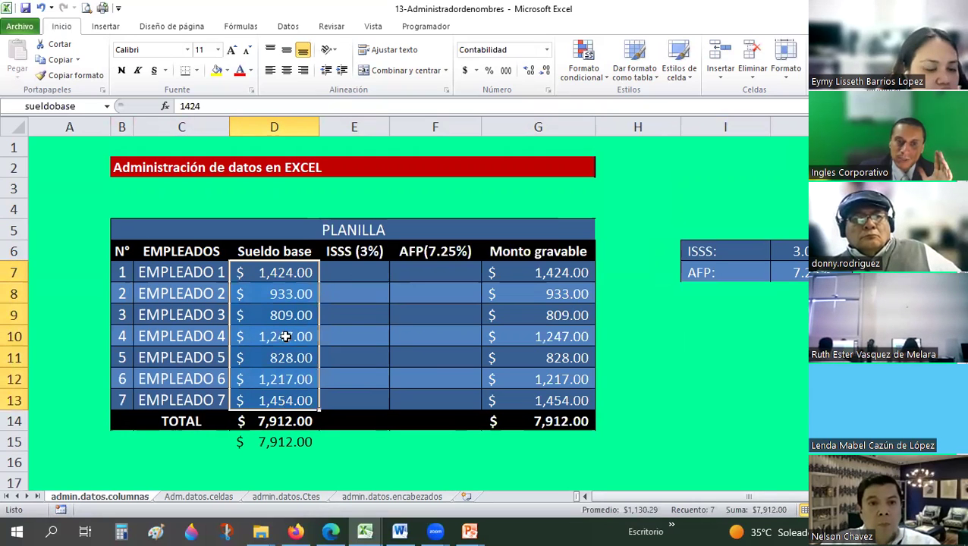
click(279, 419)
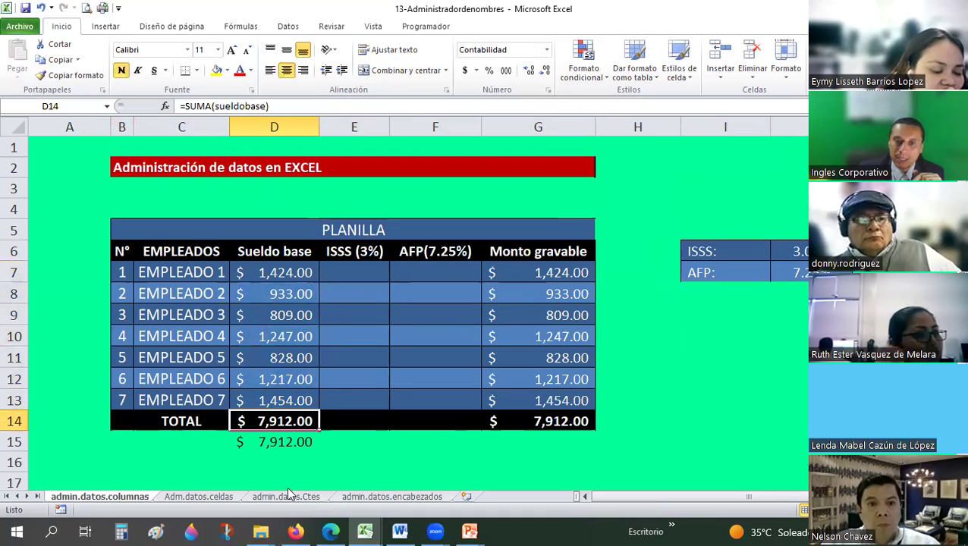
drag(260, 271, 252, 380)
drag(563, 271, 534, 401)
click(545, 420)
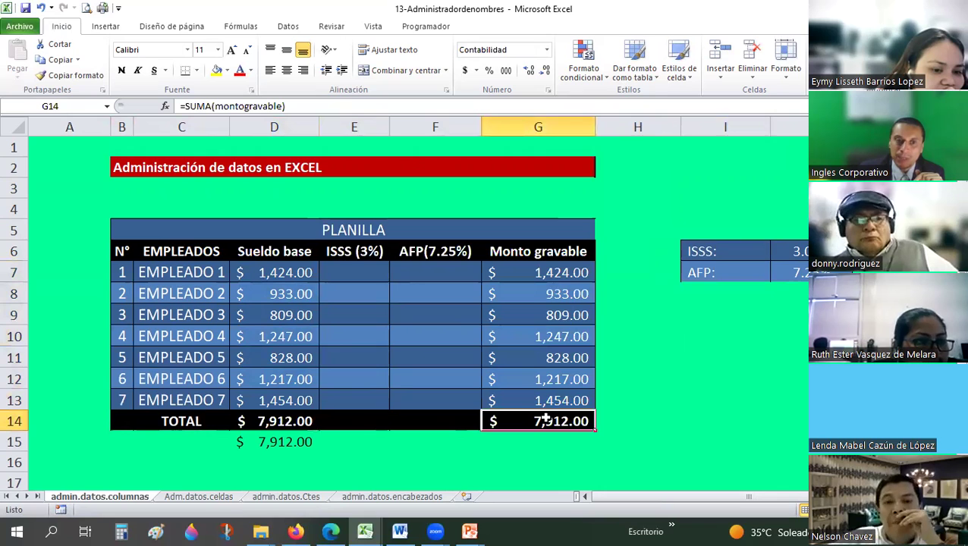
Check the ISSS and AFP formulas on Adm.datos.celdas and admin.datos.Ctes, ending on admin.datos.encabezados.
click(201, 497)
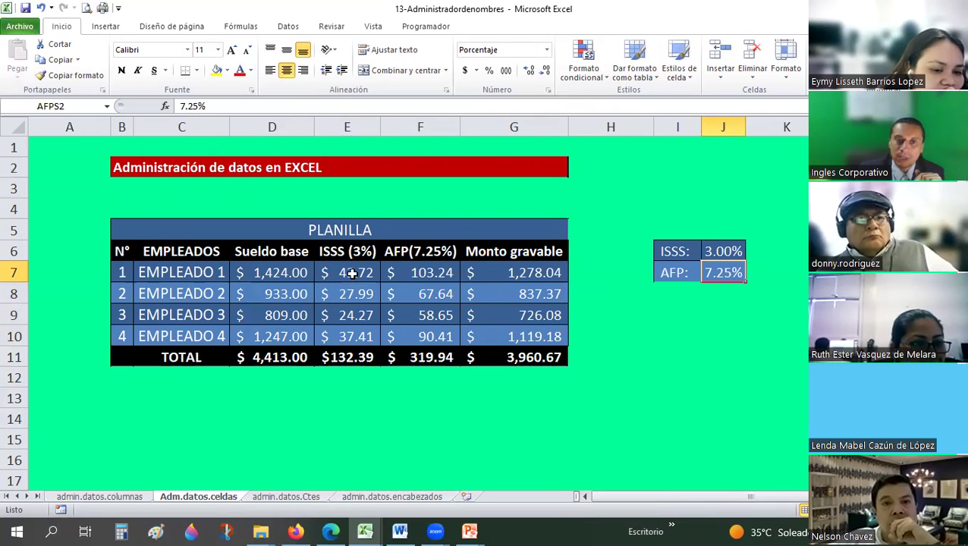
drag(352, 274, 407, 293)
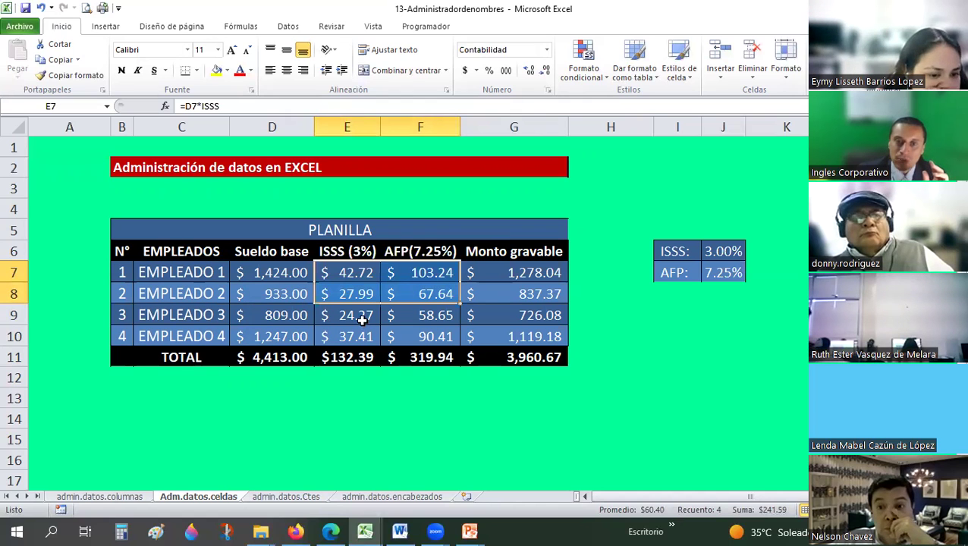
drag(363, 320, 412, 336)
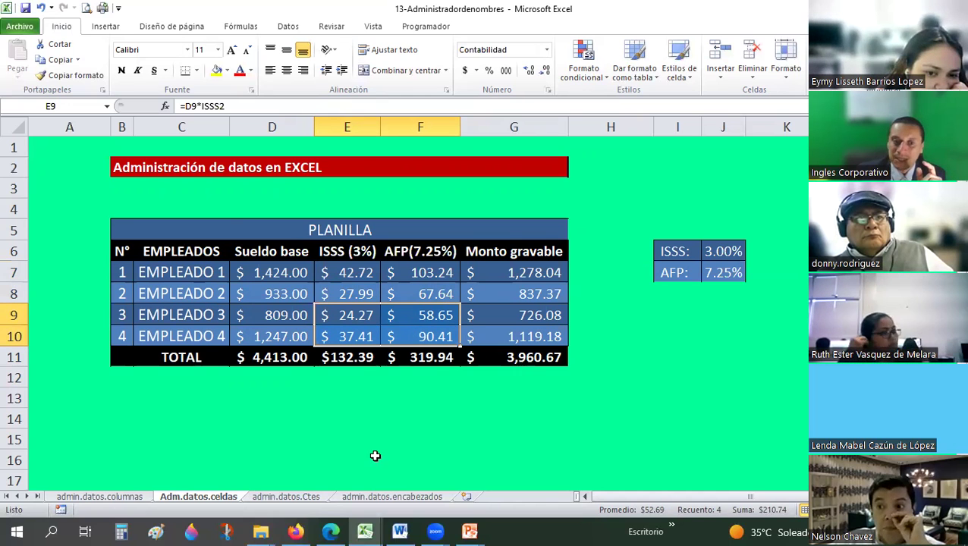
click(311, 497)
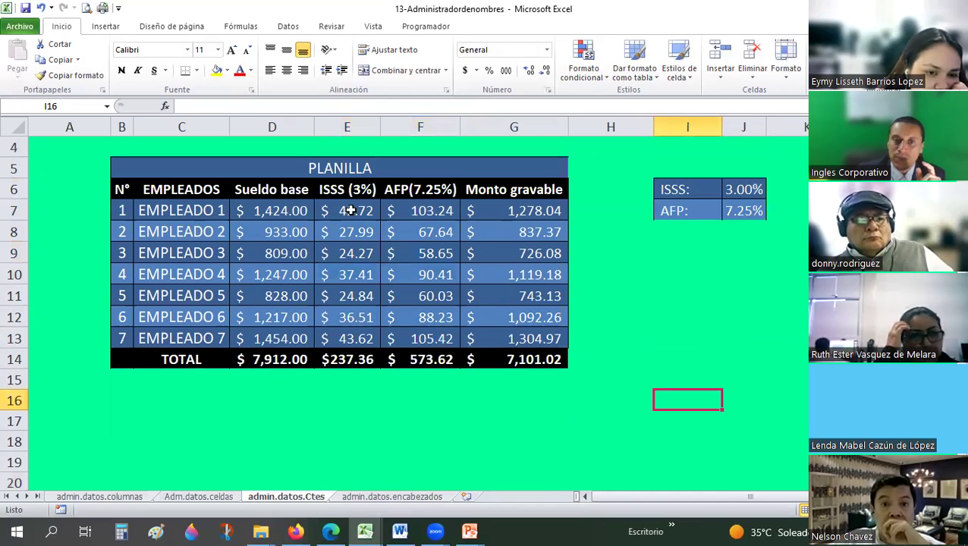
drag(351, 211, 380, 253)
scroll(382, 277, up, 1)
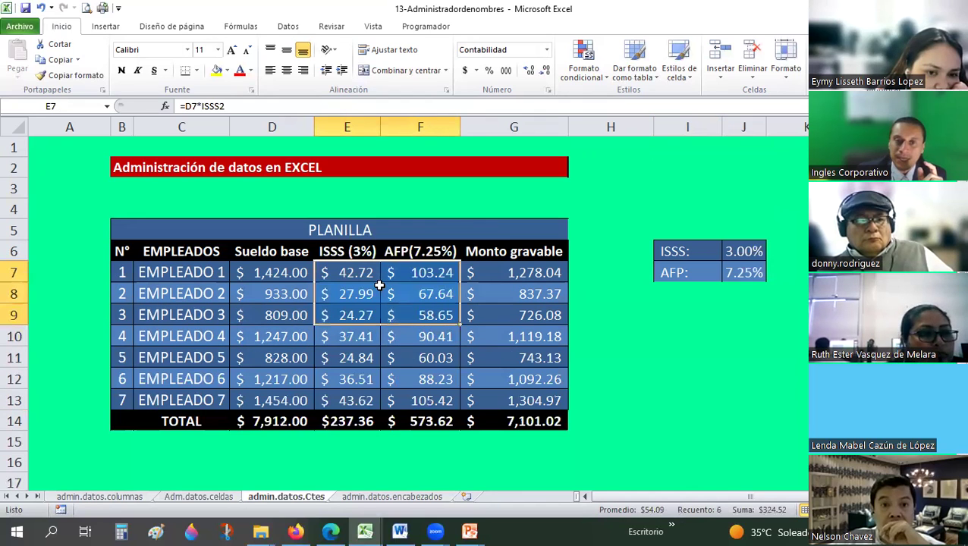
scroll(341, 210, down, 1)
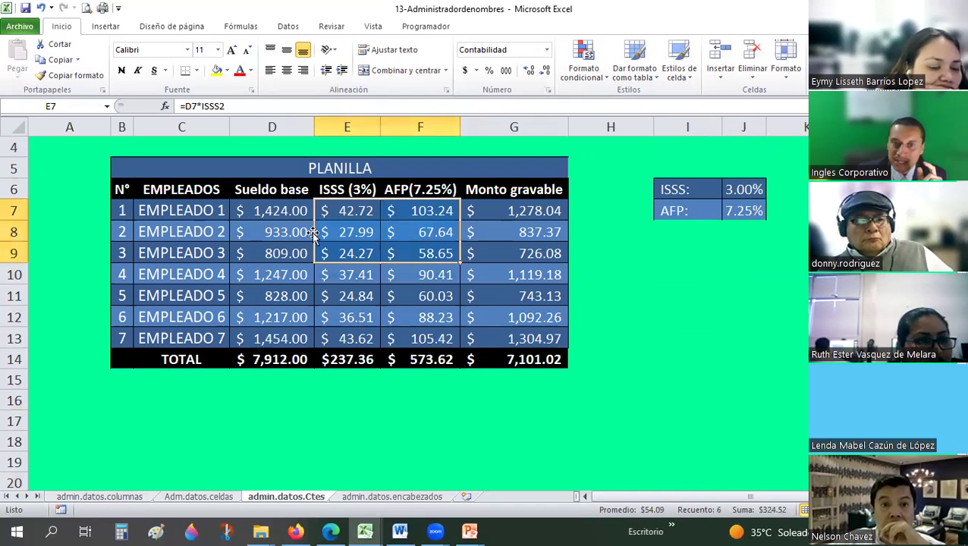
click(351, 213)
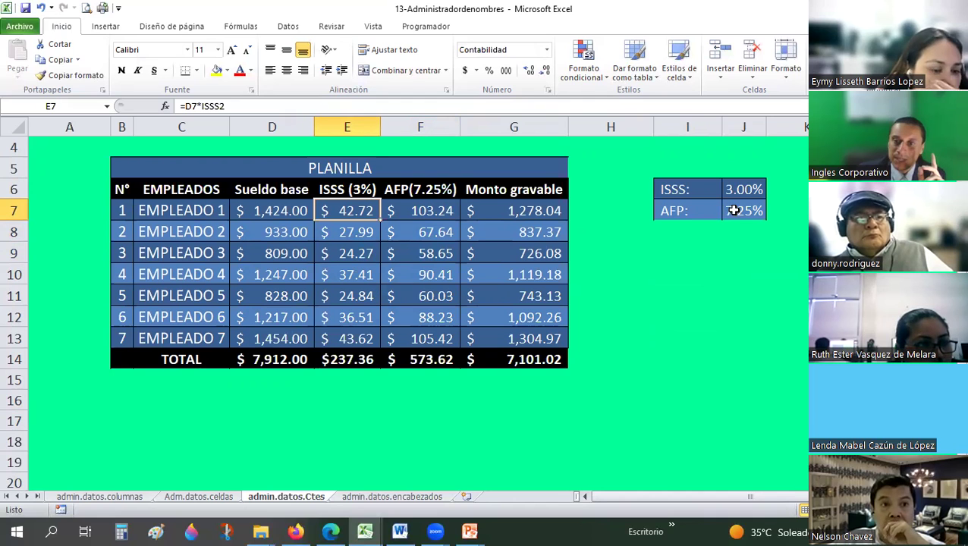
click(392, 497)
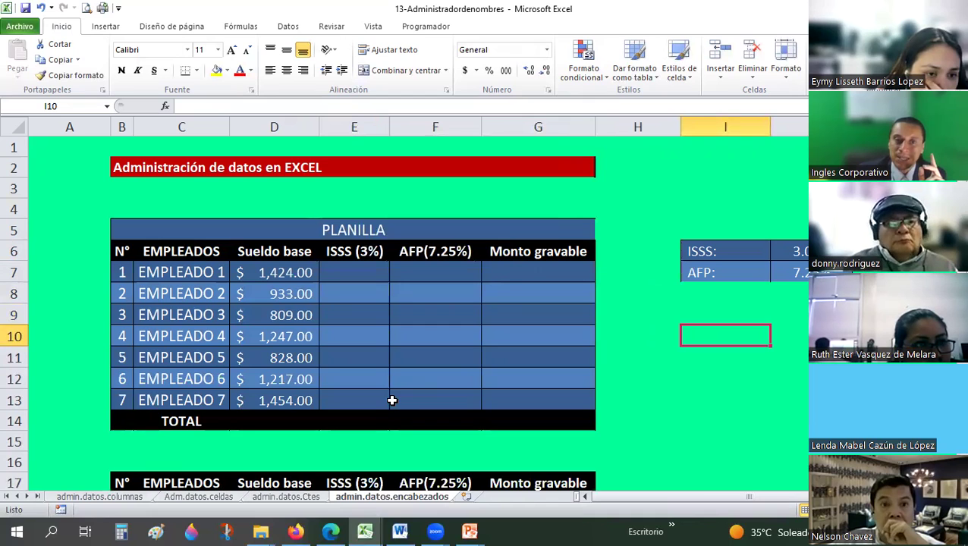
Look over the lower payroll table, then go to the PLANILLA title cell B5.
scroll(393, 401, down, 1)
click(120, 420)
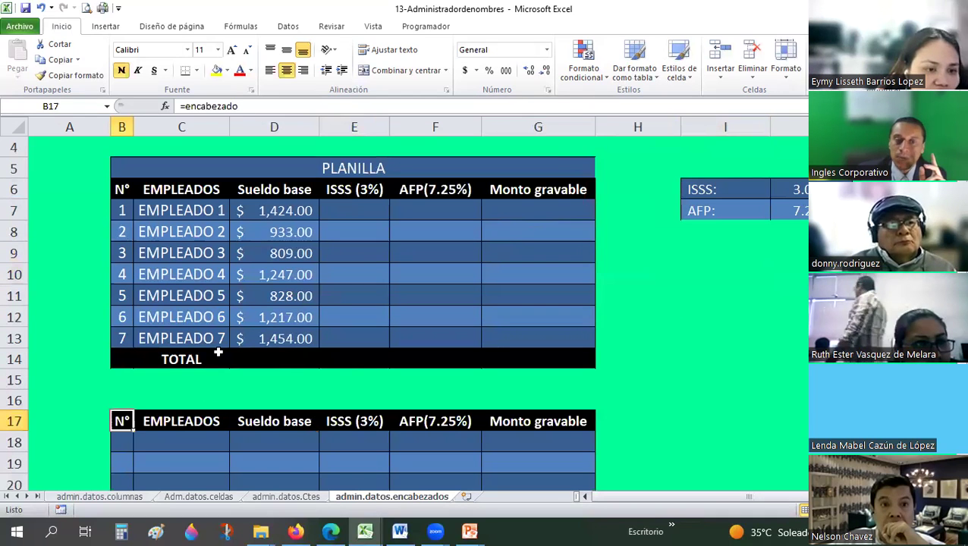
scroll(218, 353, down, 1)
scroll(218, 353, up, 1)
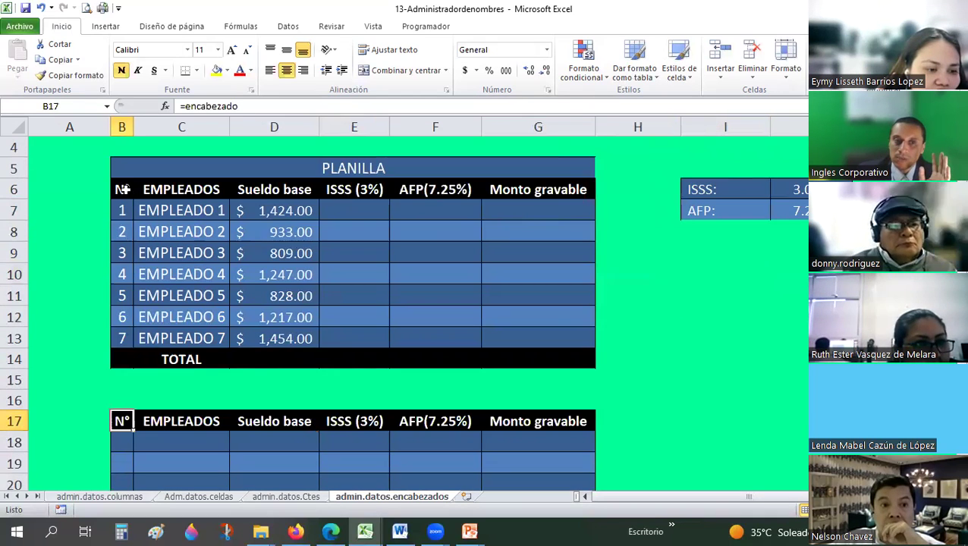
drag(124, 189, 541, 354)
scroll(328, 369, down, 2)
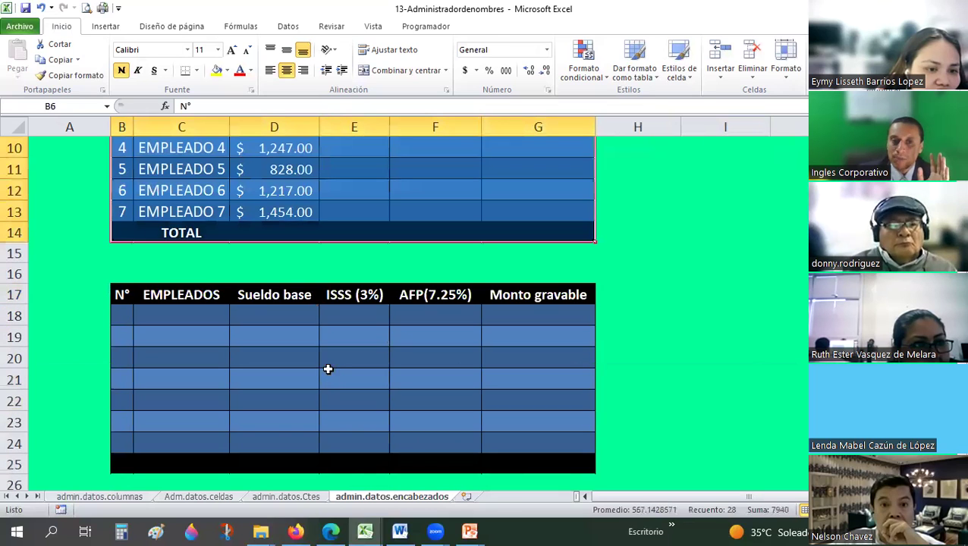
click(328, 372)
click(86, 106)
text(b5)
key(Return)
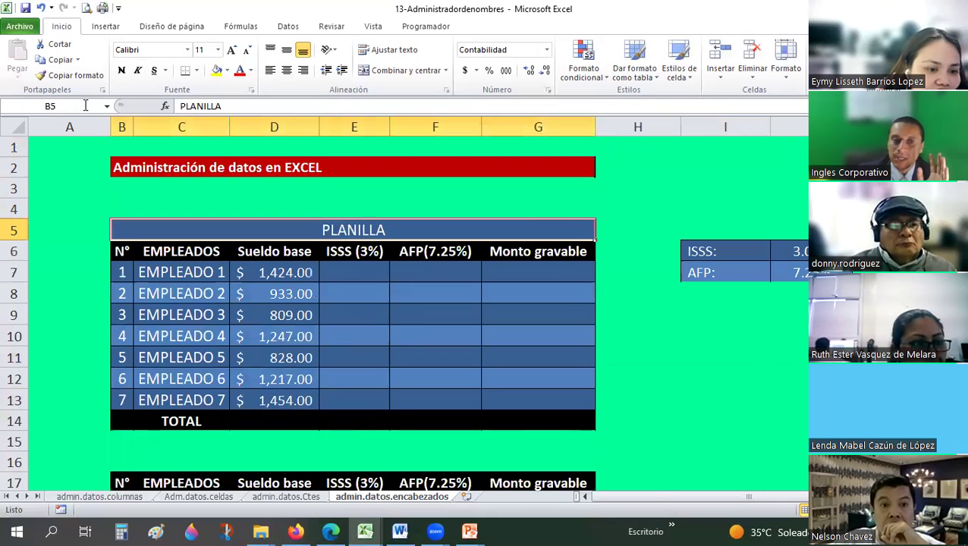
Apply B5's PLANILLA title formatting across row 16 with Copiar formato.
click(69, 75)
scroll(222, 334, down, 2)
click(167, 345)
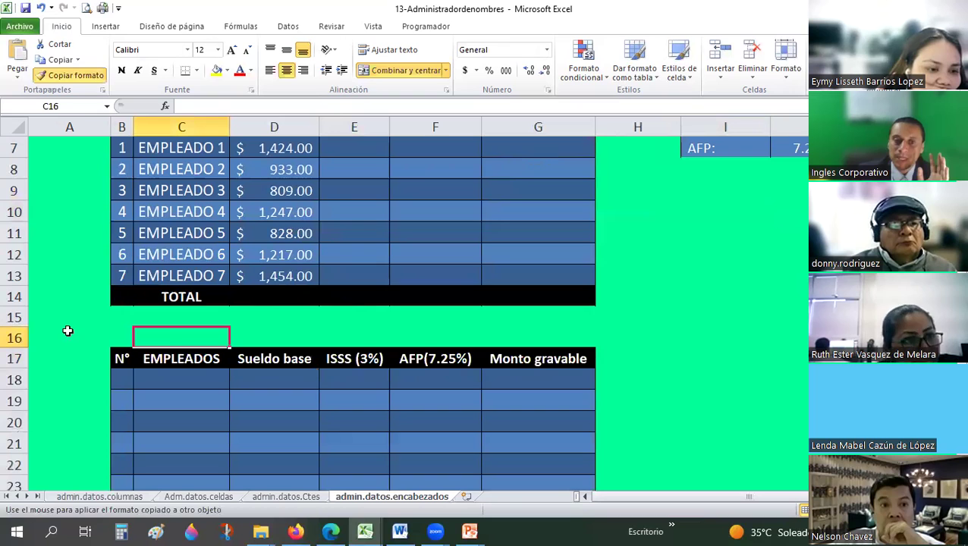
scroll(253, 230, up, 2)
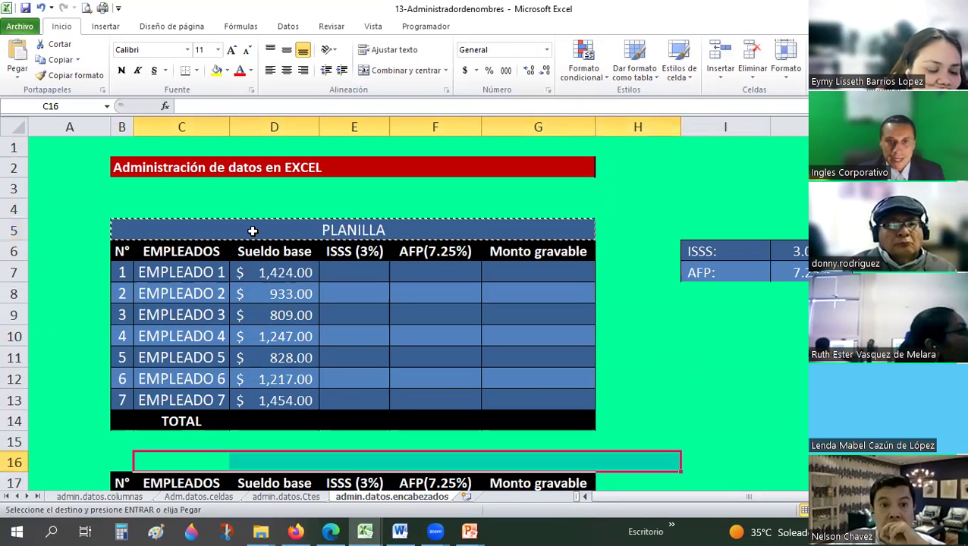
click(252, 231)
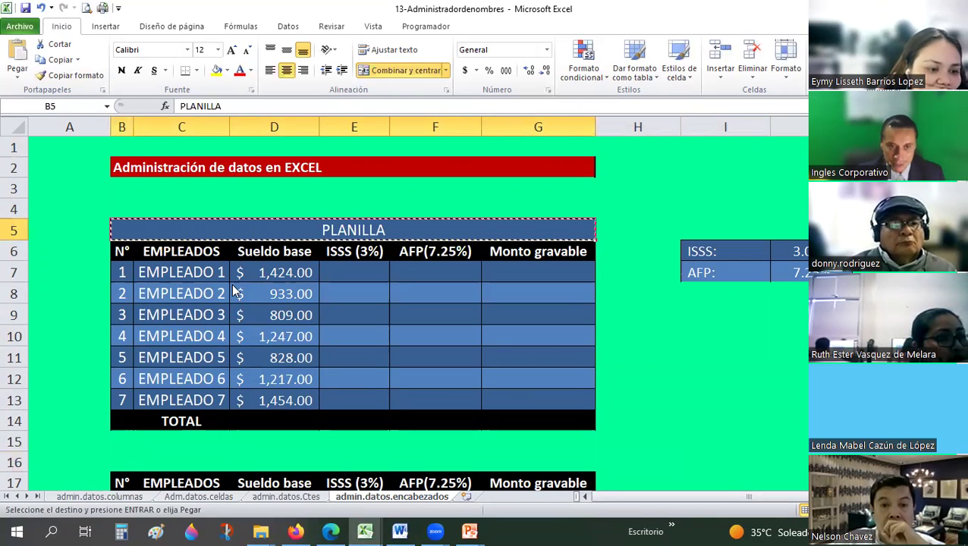
click(123, 460)
click(57, 77)
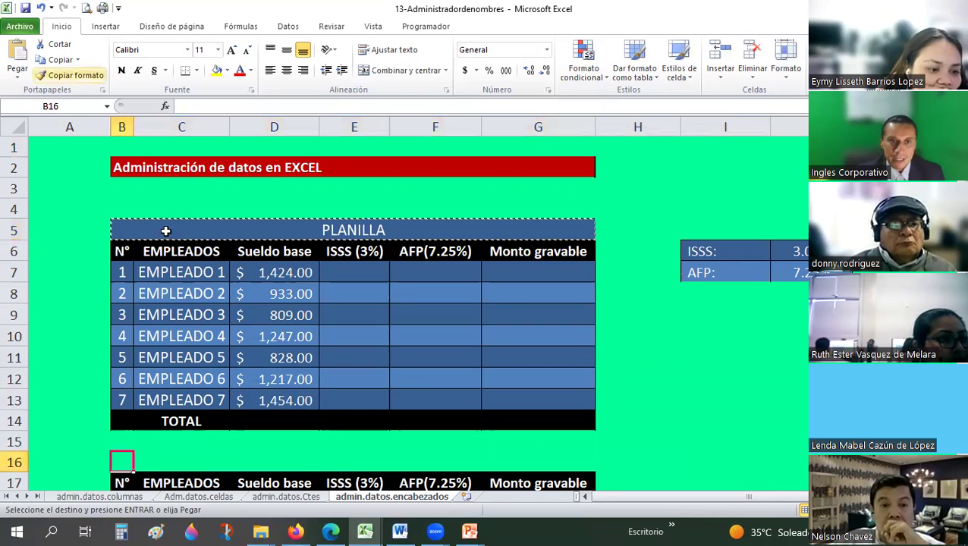
key(ctrl+z)
click(66, 77)
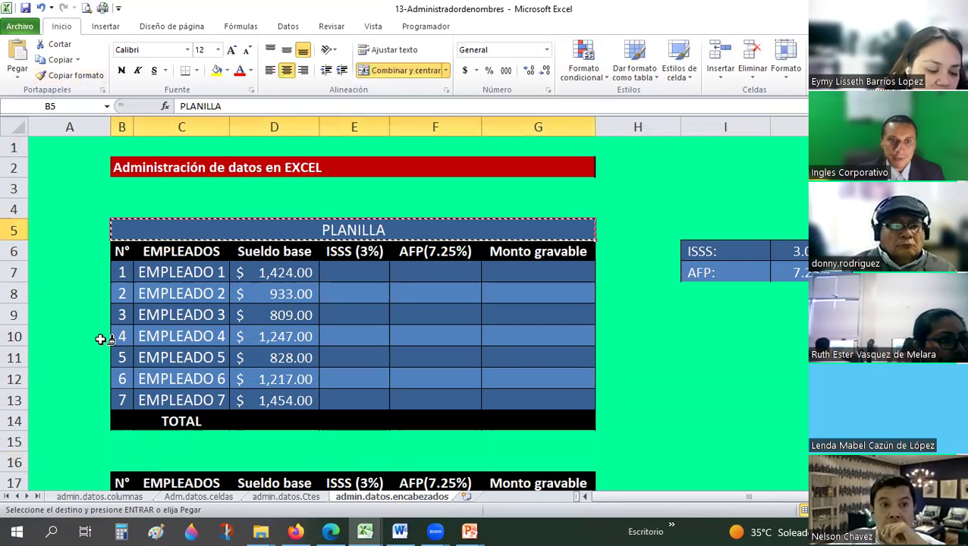
click(119, 466)
Copy the PLANILLA title from B5 and paste it into B16.
click(381, 228)
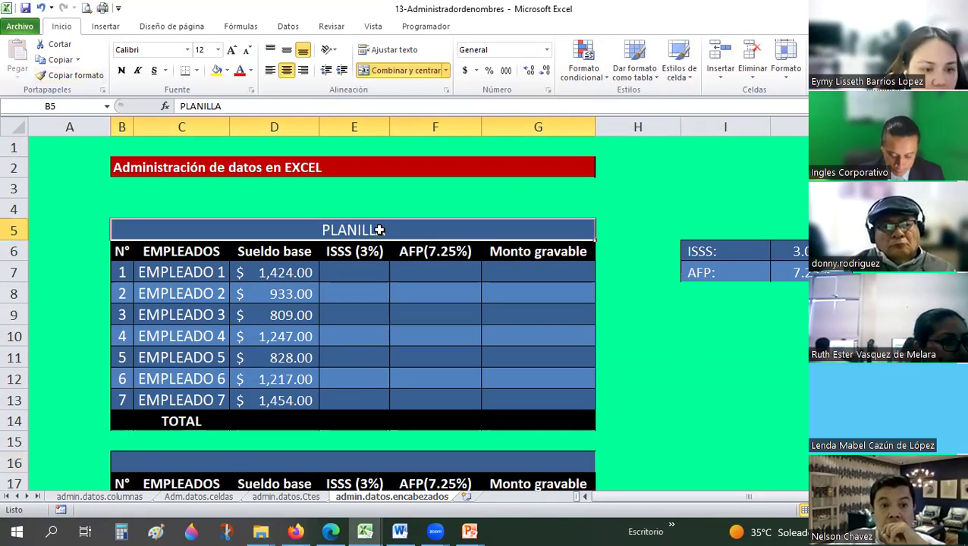
key(ctrl+c)
click(194, 465)
key(ctrl+v)
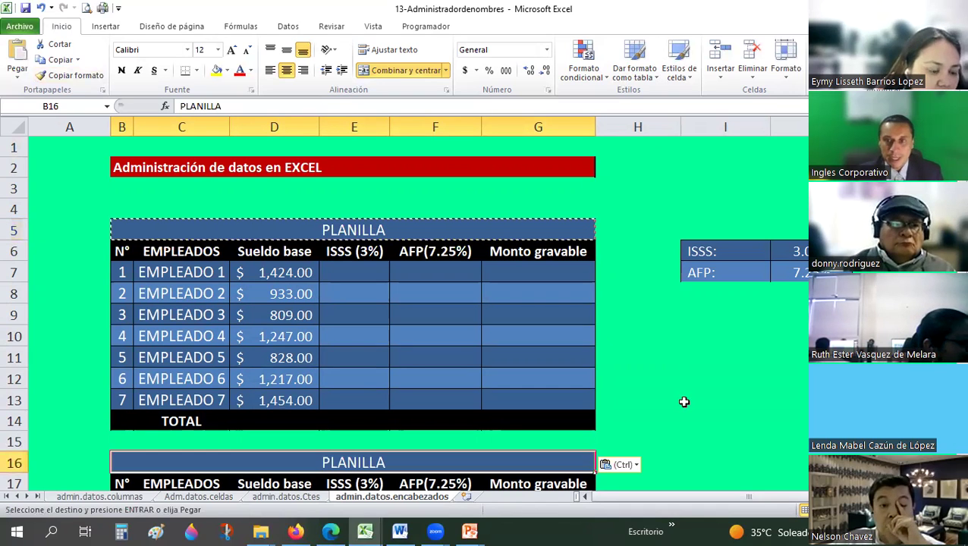
click(725, 400)
Save the workbook and switch to the course in the browser.
scroll(260, 212, down, 2)
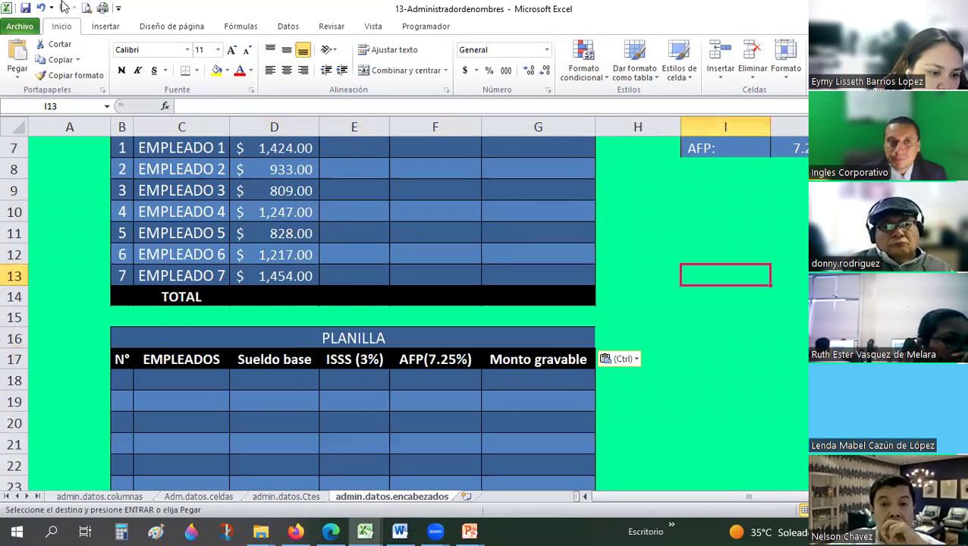
scroll(34, 10, down, 1)
click(29, 8)
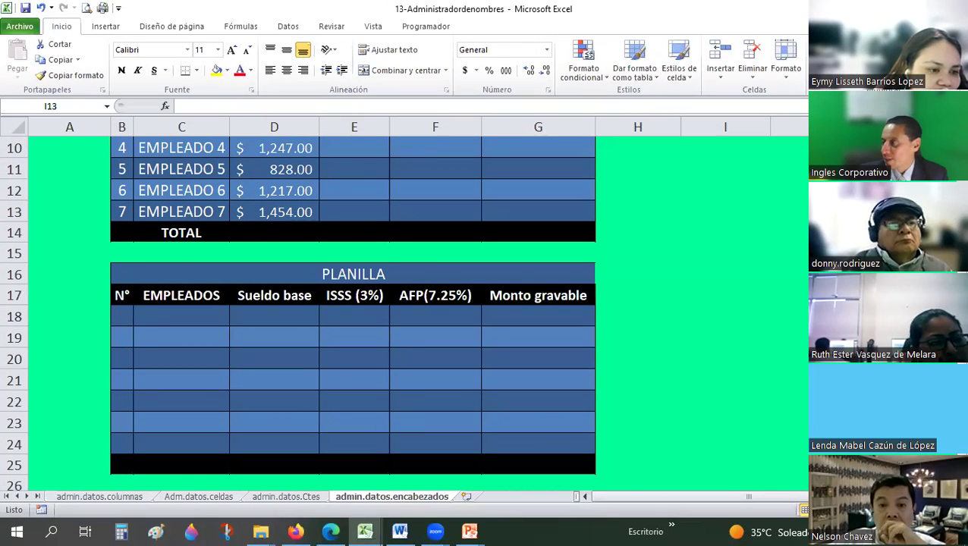
click(297, 531)
Step through the Sección 2 units to Examen de Medio Curso, graded 0.0/100.0 and worth 30%.
click(589, 12)
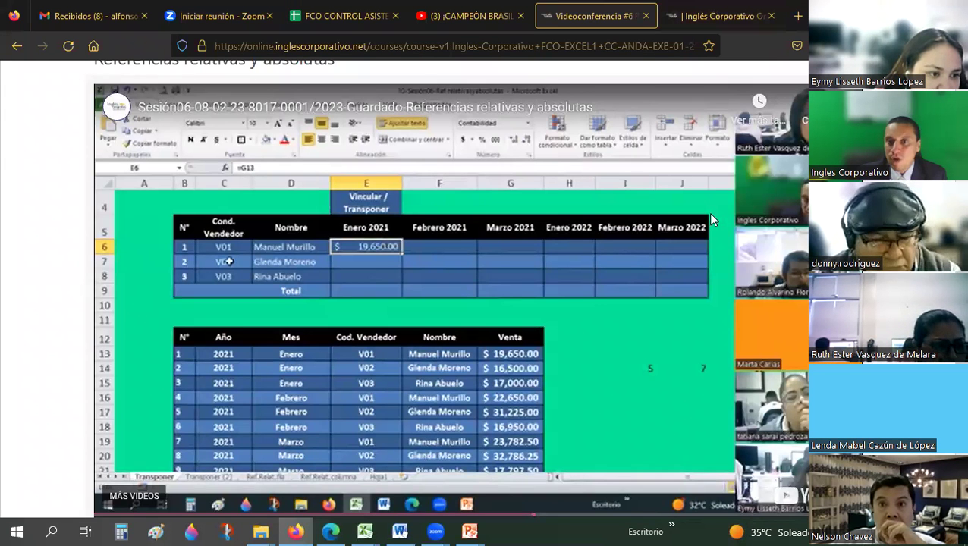
scroll(712, 215, up, 4)
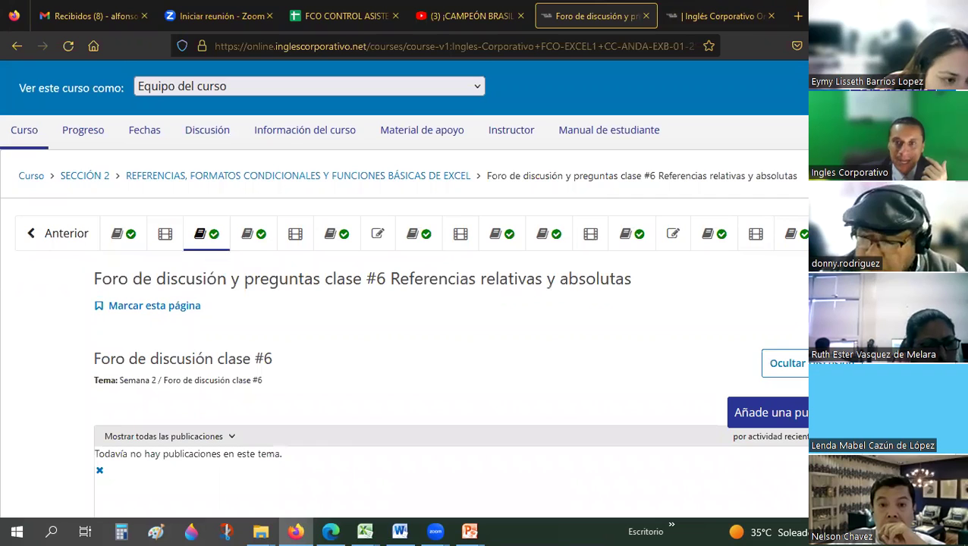
click(254, 233)
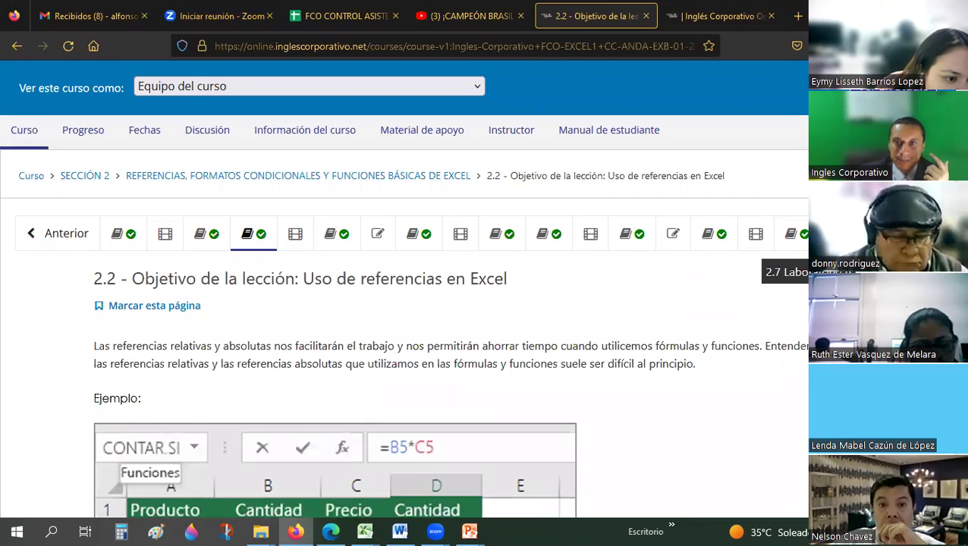
click(797, 234)
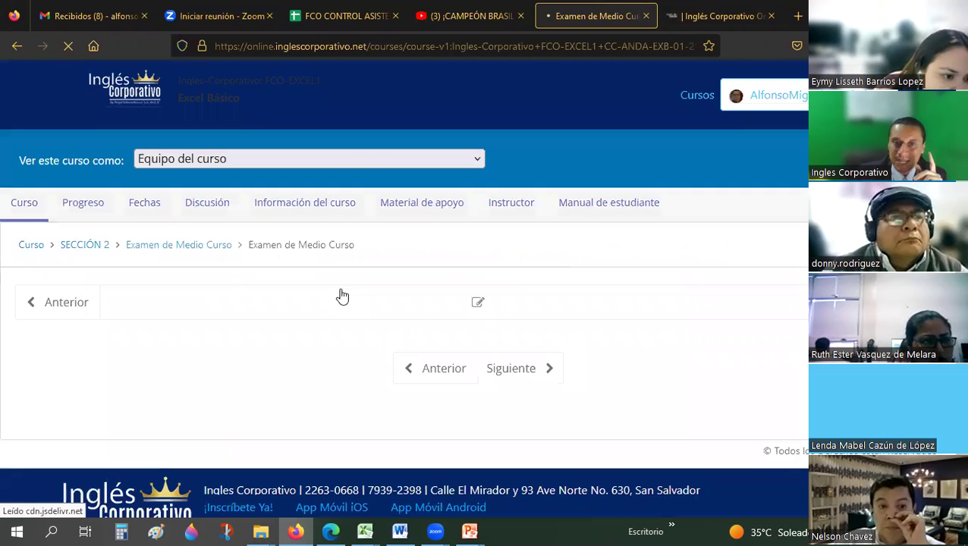
scroll(186, 235, down, 2)
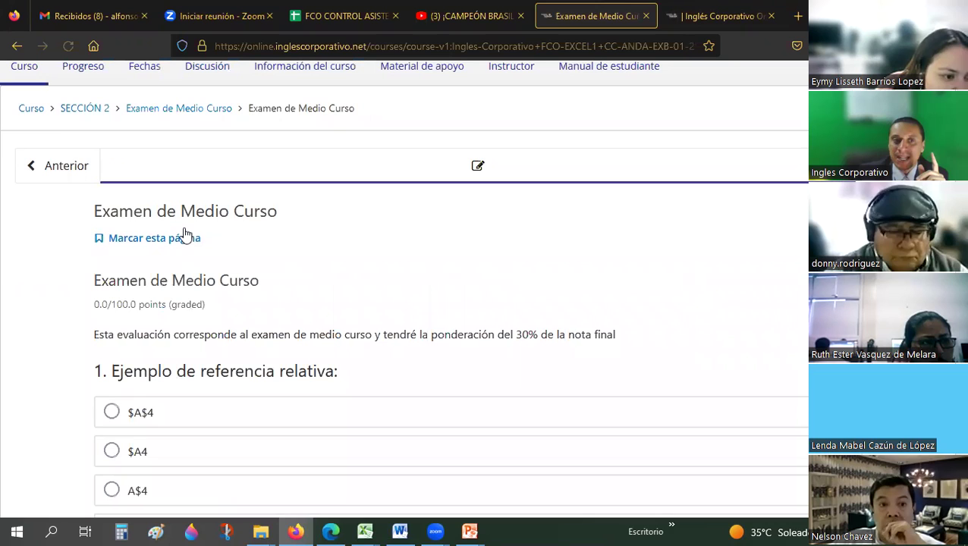
scroll(243, 326, down, 3)
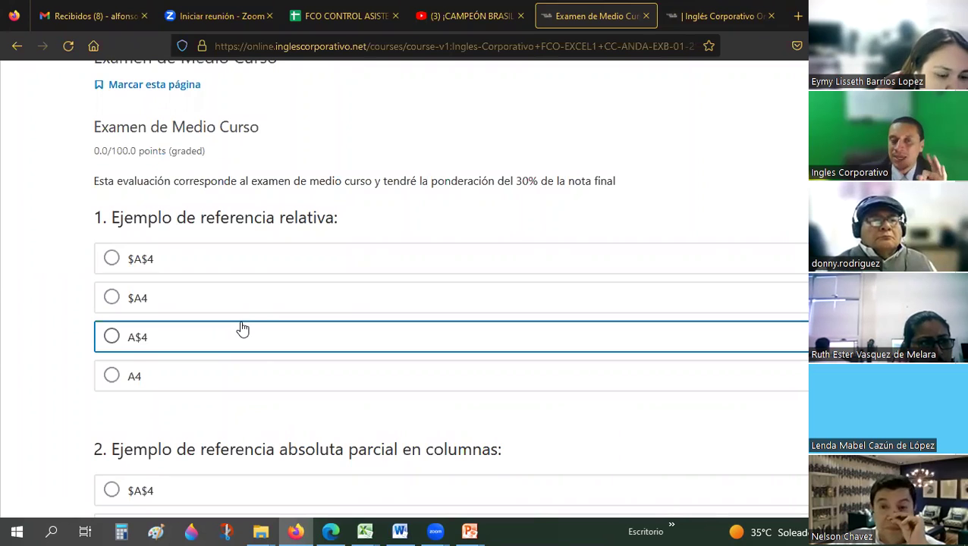
scroll(243, 327, up, 5)
scroll(189, 296, up, 2)
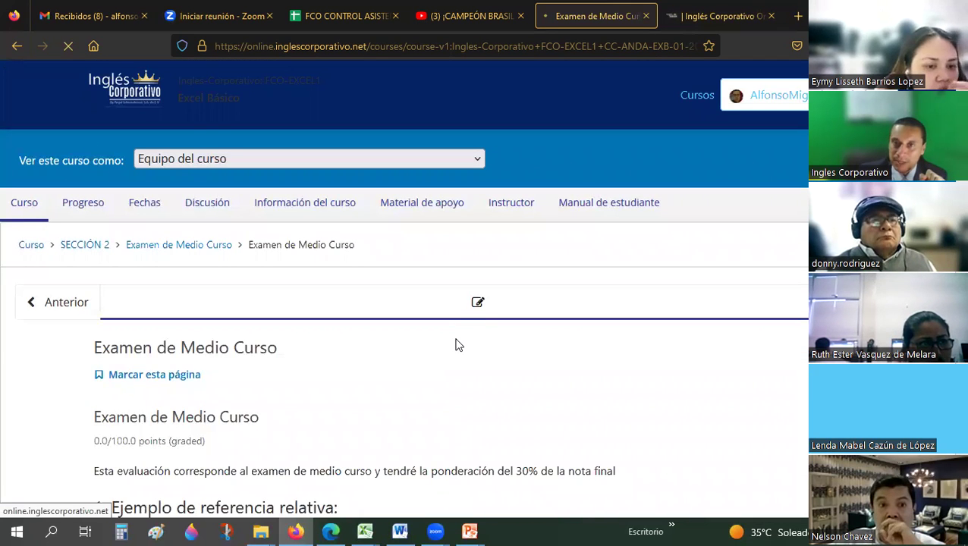
scroll(458, 345, down, 2)
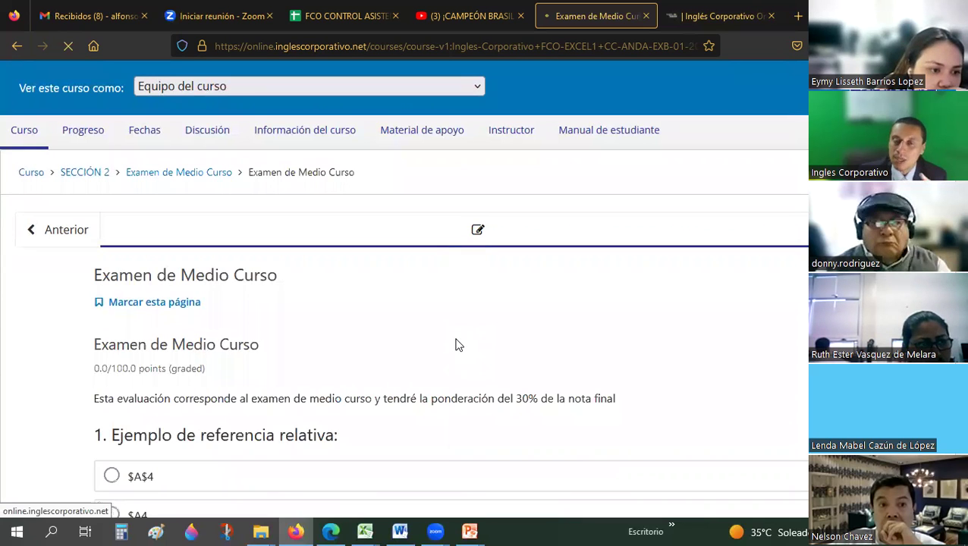